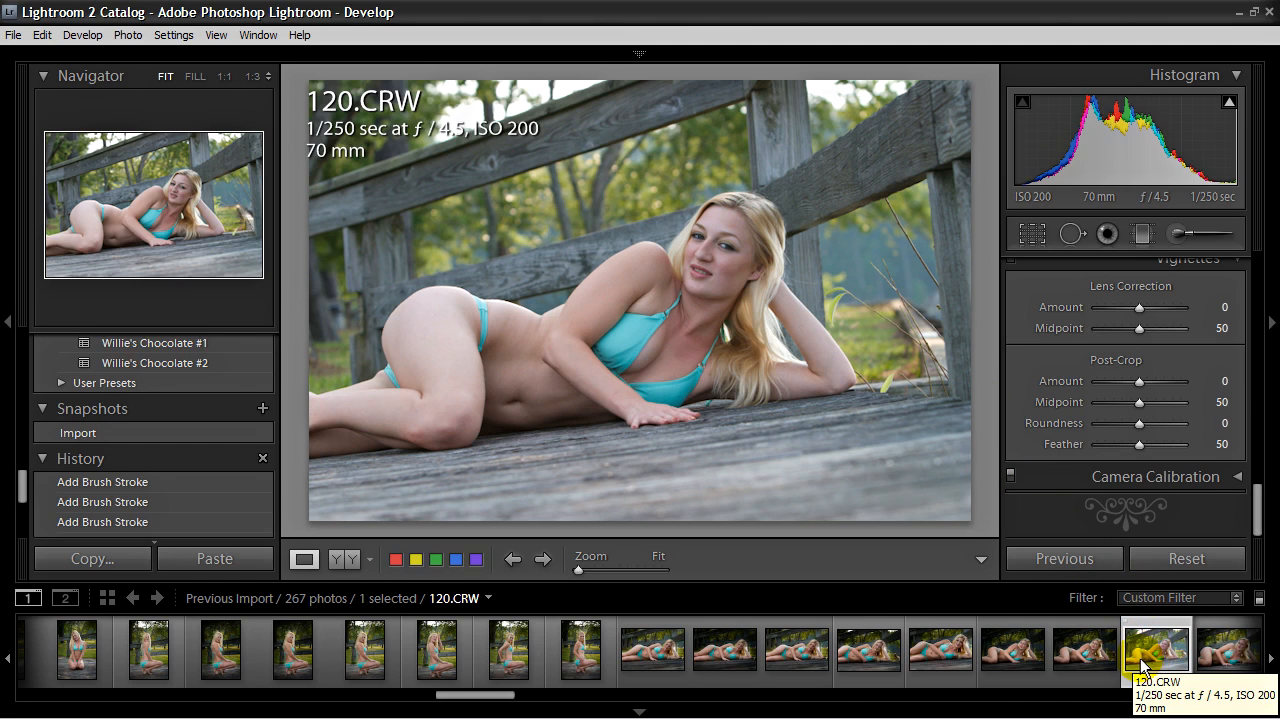
- Compare the finished 120-Edit-Edit-Edit.tif with the original 120.CRW photo
{"action": "left_click", "coordinate": [1003, 678]}
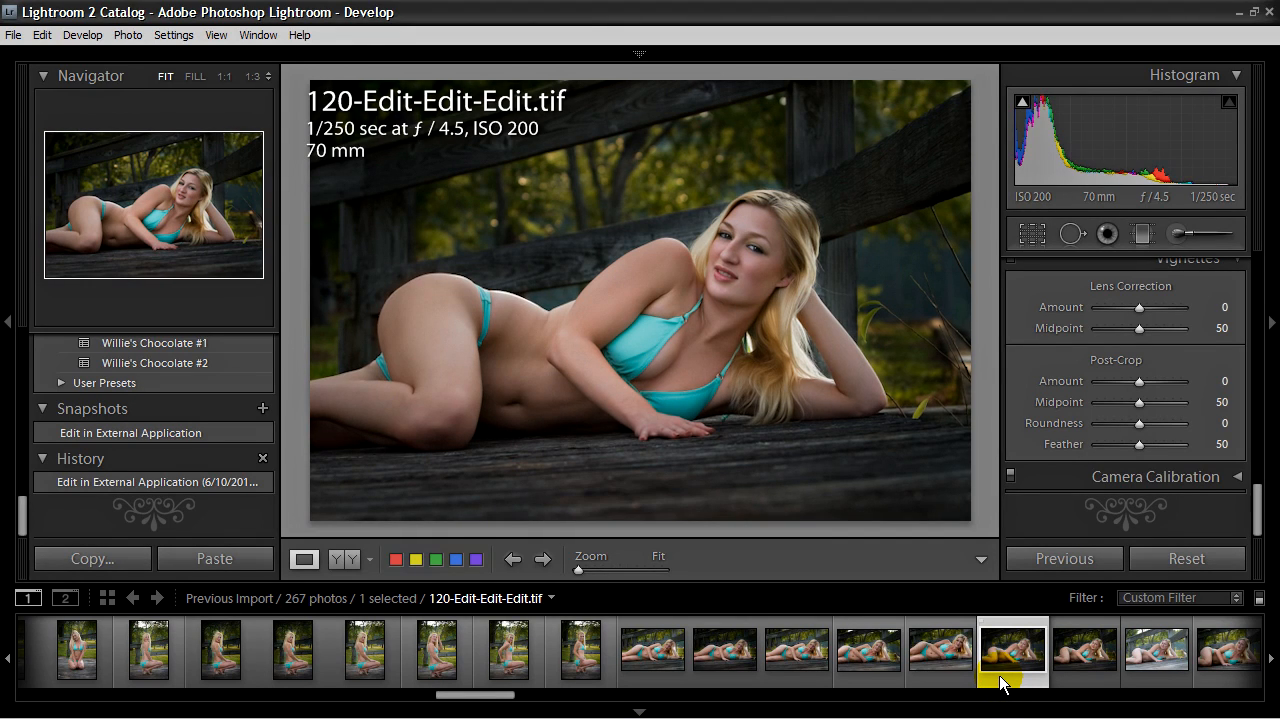
{"action": "left_click", "coordinate": [1152, 674]}
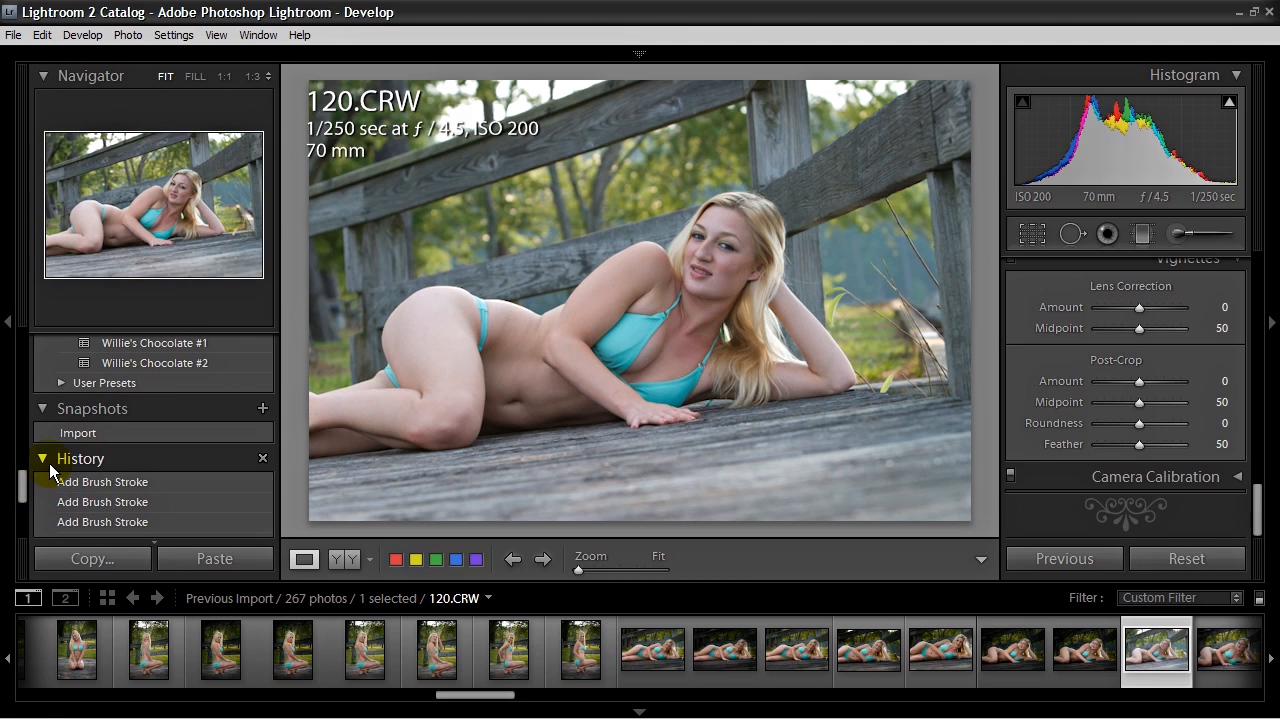
- Review 120.CRW's history states in order: Synchronize Settings, Crop Angle, Preset: _Vignette: Dark, and Exposure
{"action": "left_click_drag", "start_coordinate": [22, 487], "coordinate": [22, 528]}
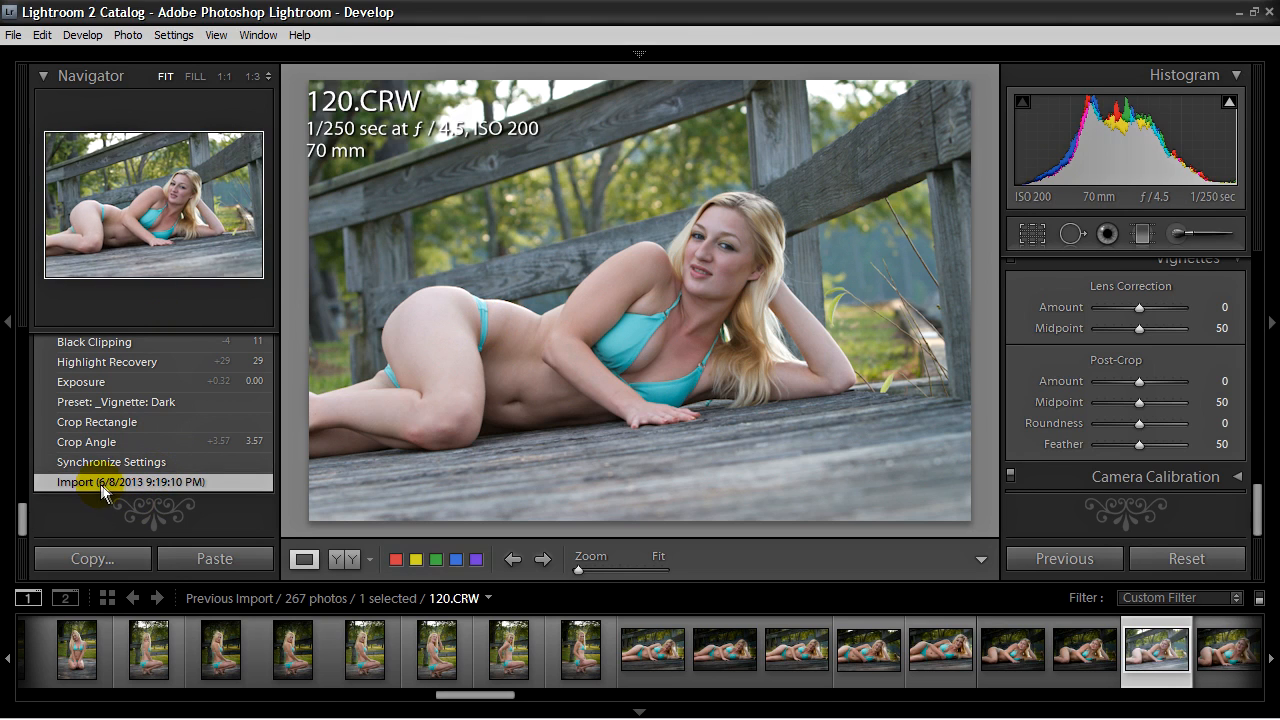
{"action": "left_click", "coordinate": [171, 460]}
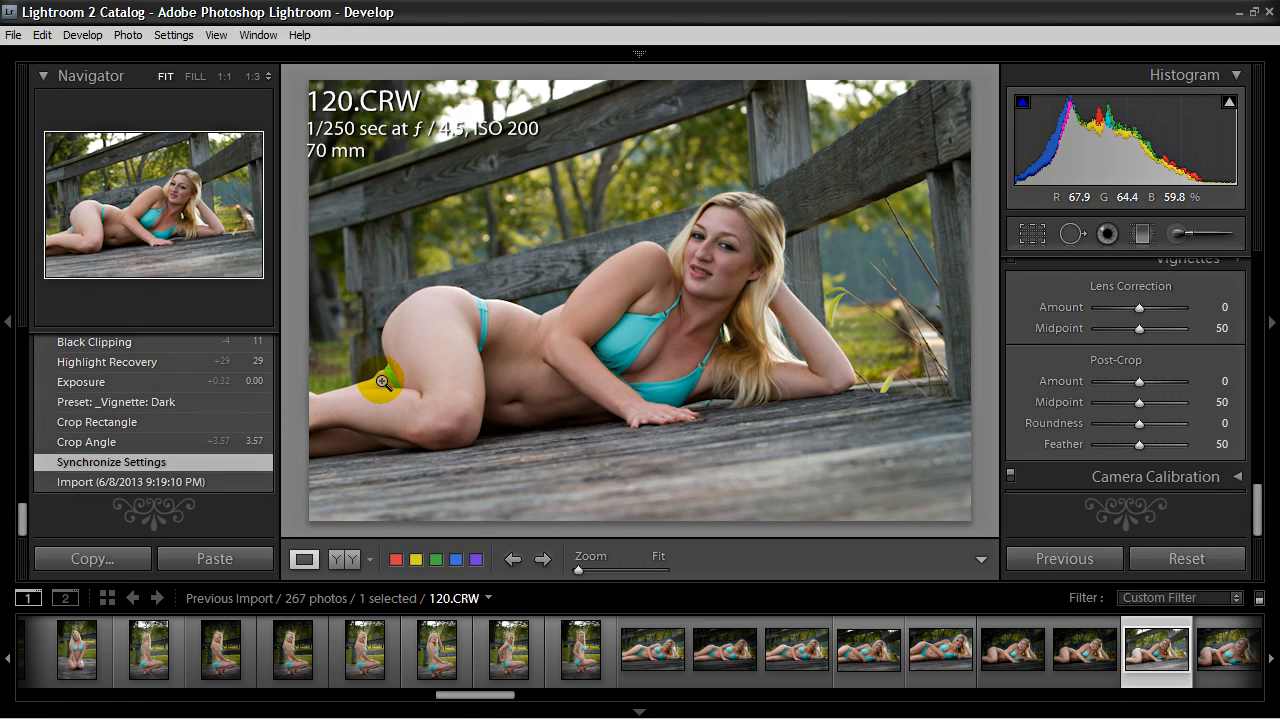
{"action": "left_click", "coordinate": [76, 446]}
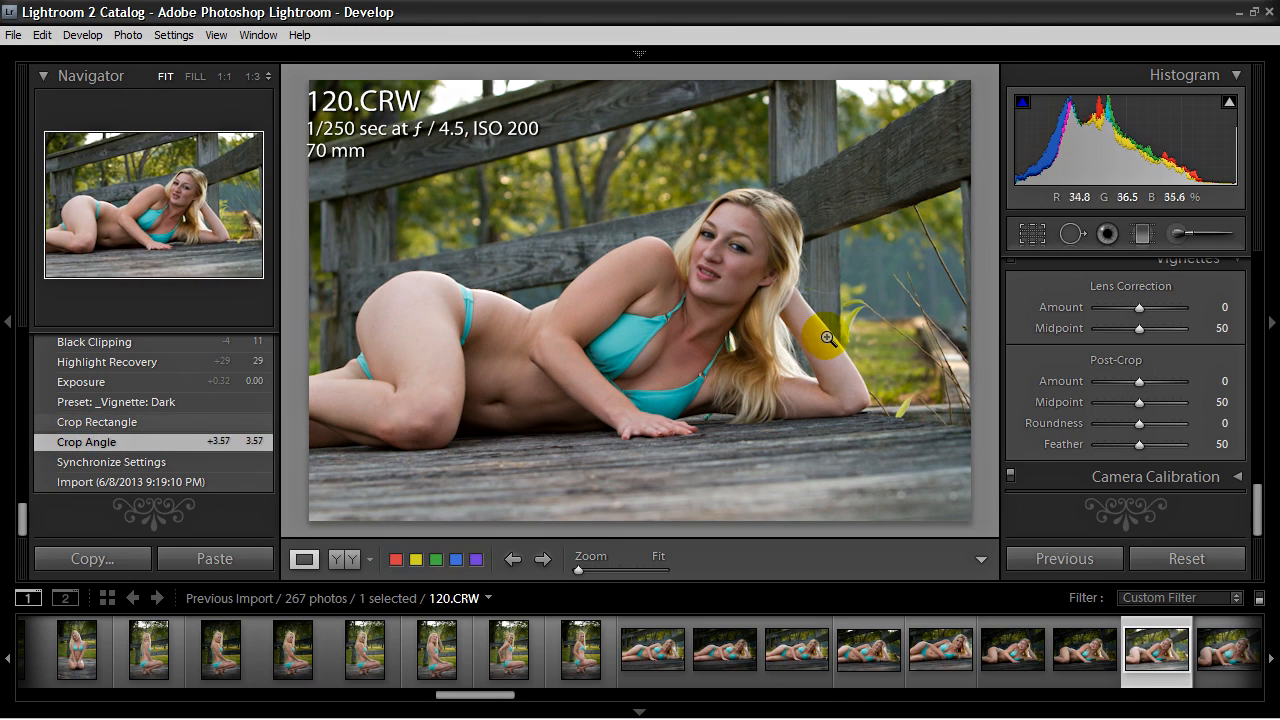
{"action": "left_click", "coordinate": [192, 406]}
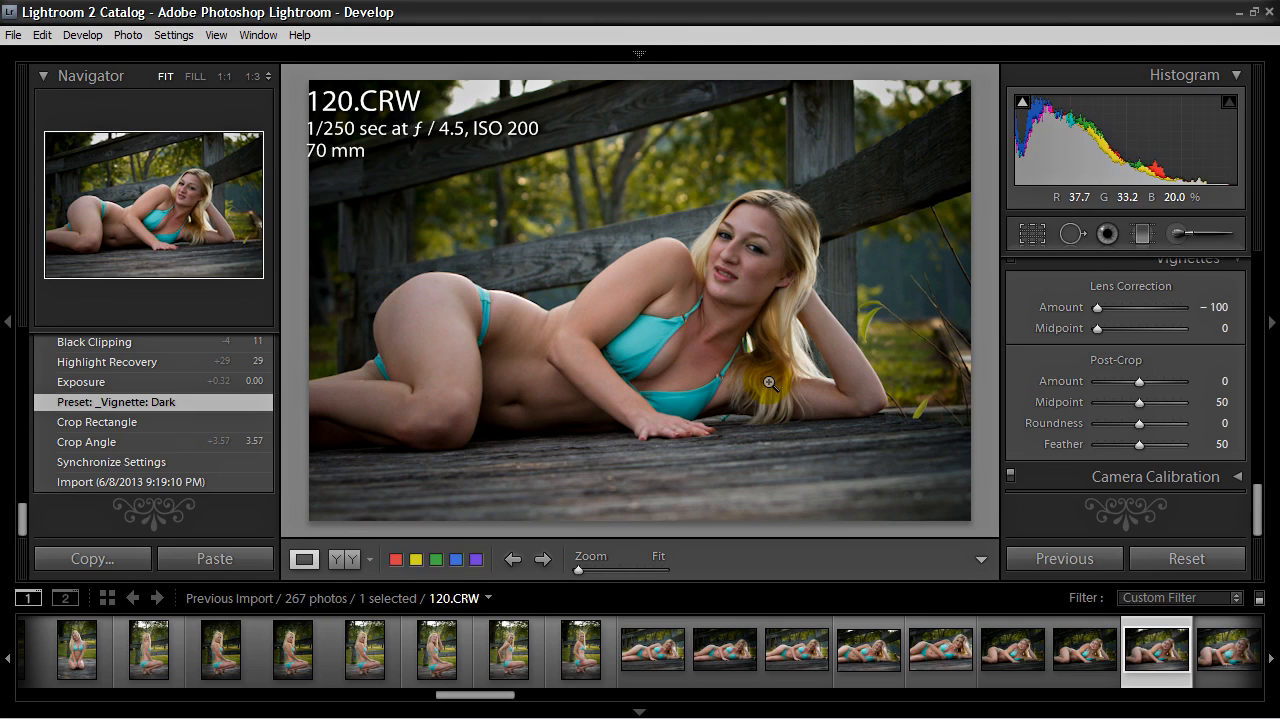
{"action": "left_click", "coordinate": [121, 382]}
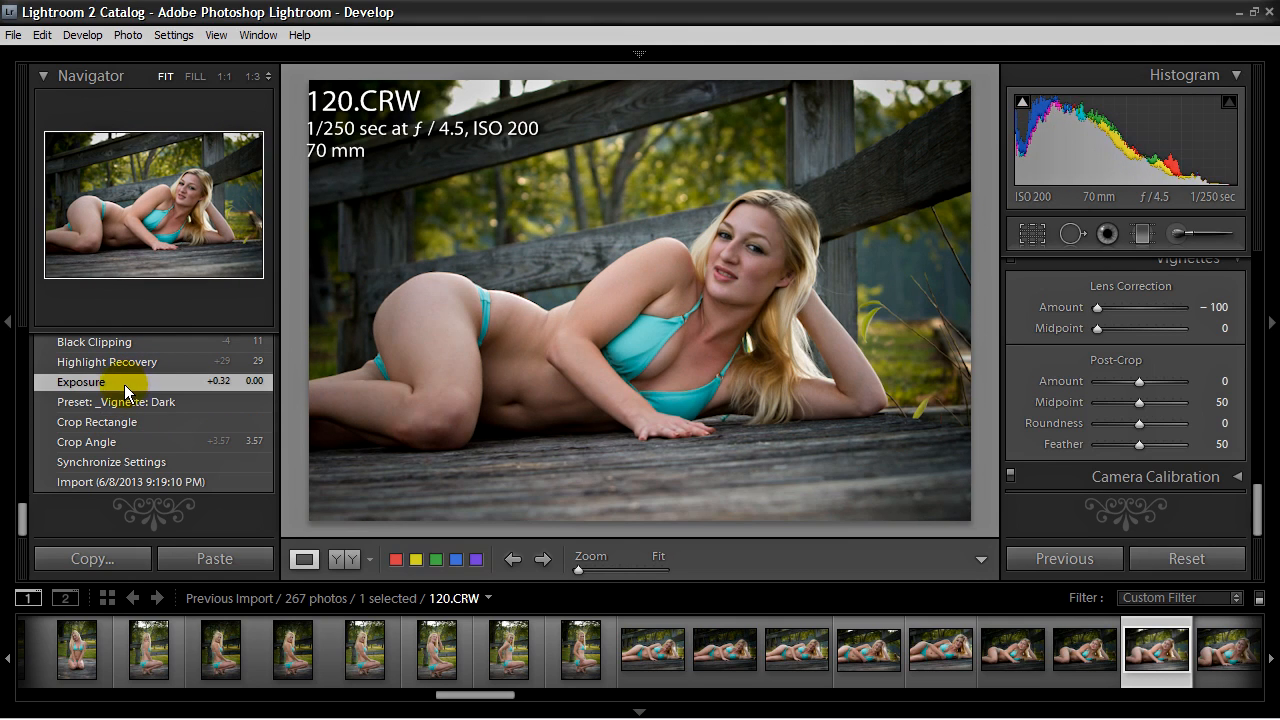
- Review the next history states of 120.CRW, from Highlight Recovery and Black Clipping through the three Add Brush Stroke entries
{"action": "left_click_drag", "start_coordinate": [22, 527], "coordinate": [22, 505]}
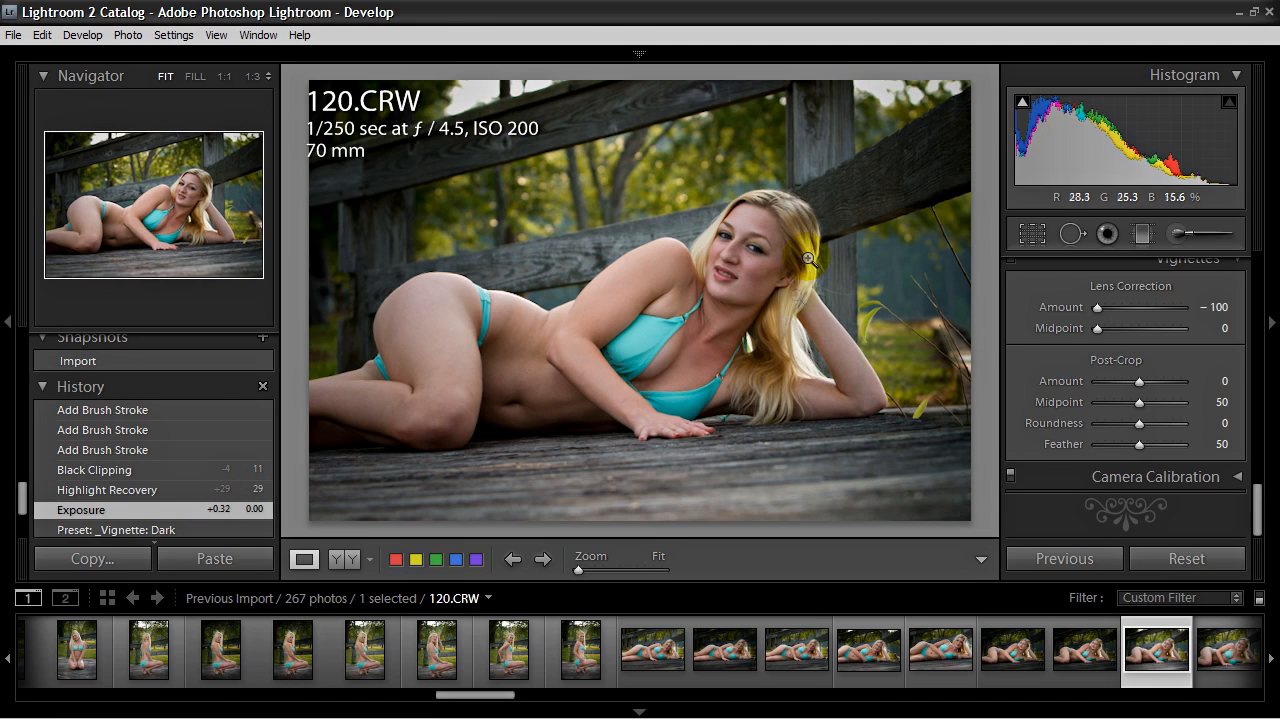
{"action": "left_click", "coordinate": [131, 492]}
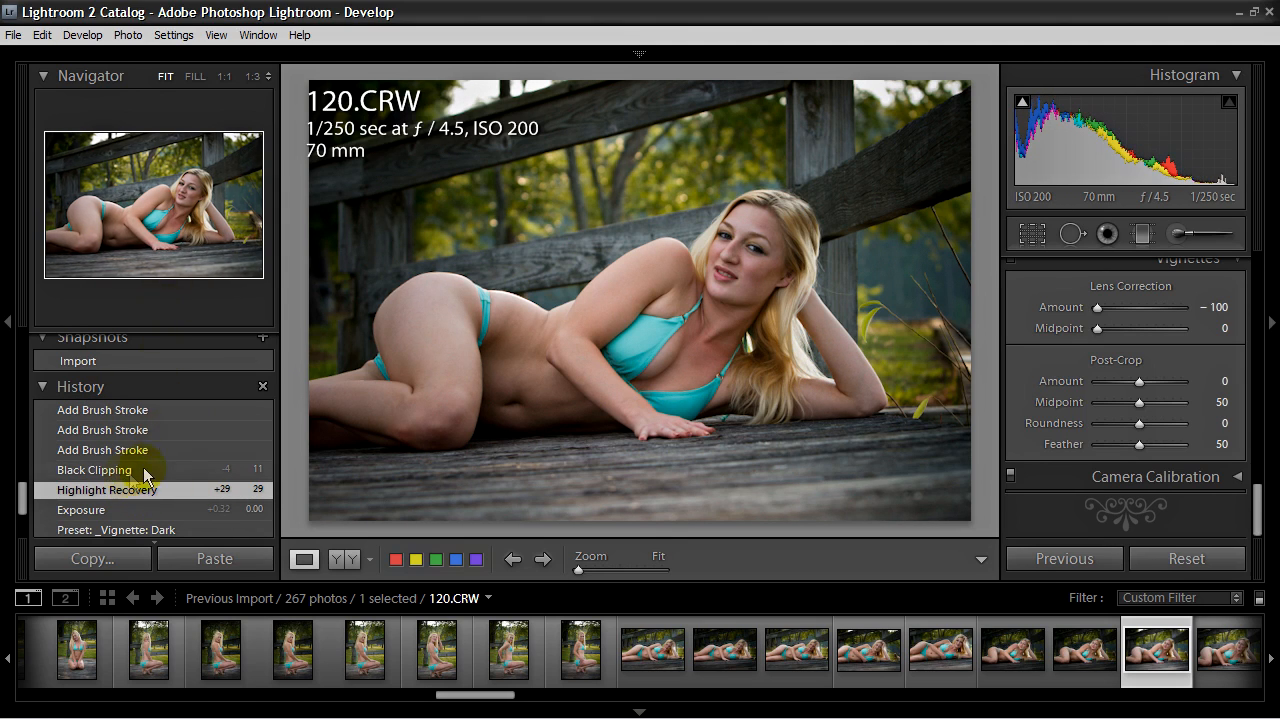
{"action": "left_click", "coordinate": [121, 471]}
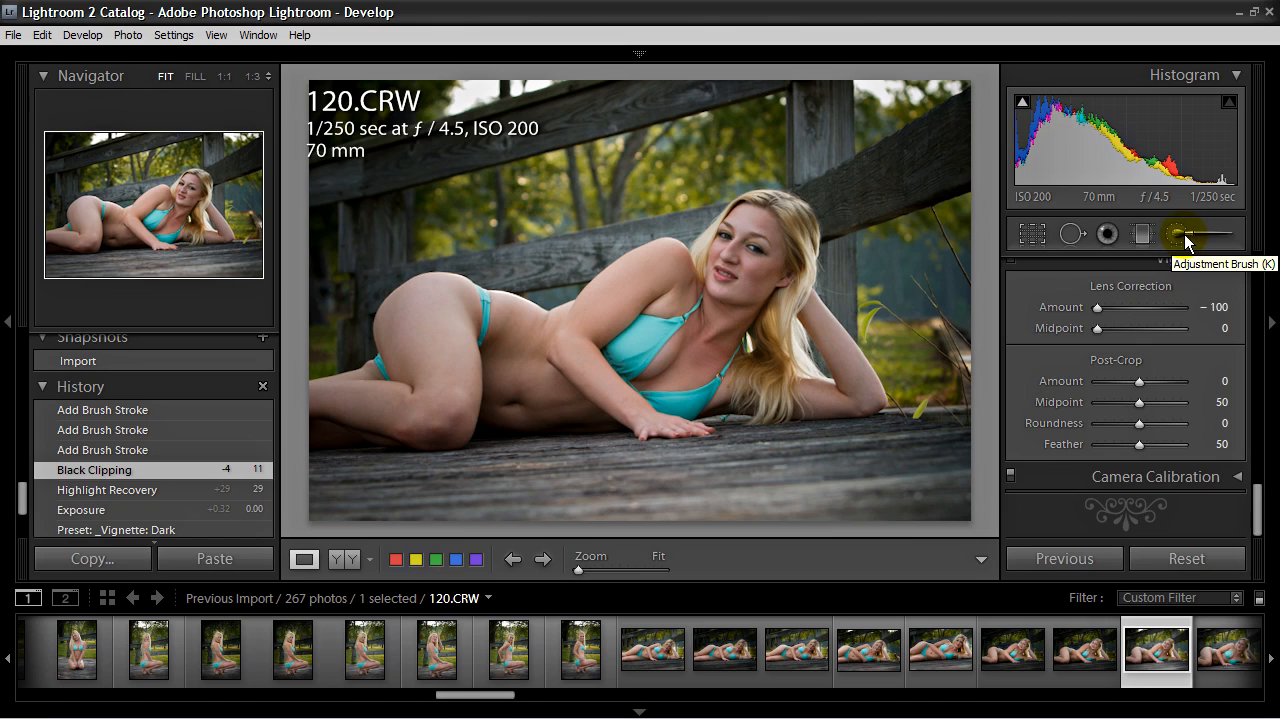
{"action": "left_click", "coordinate": [160, 455]}
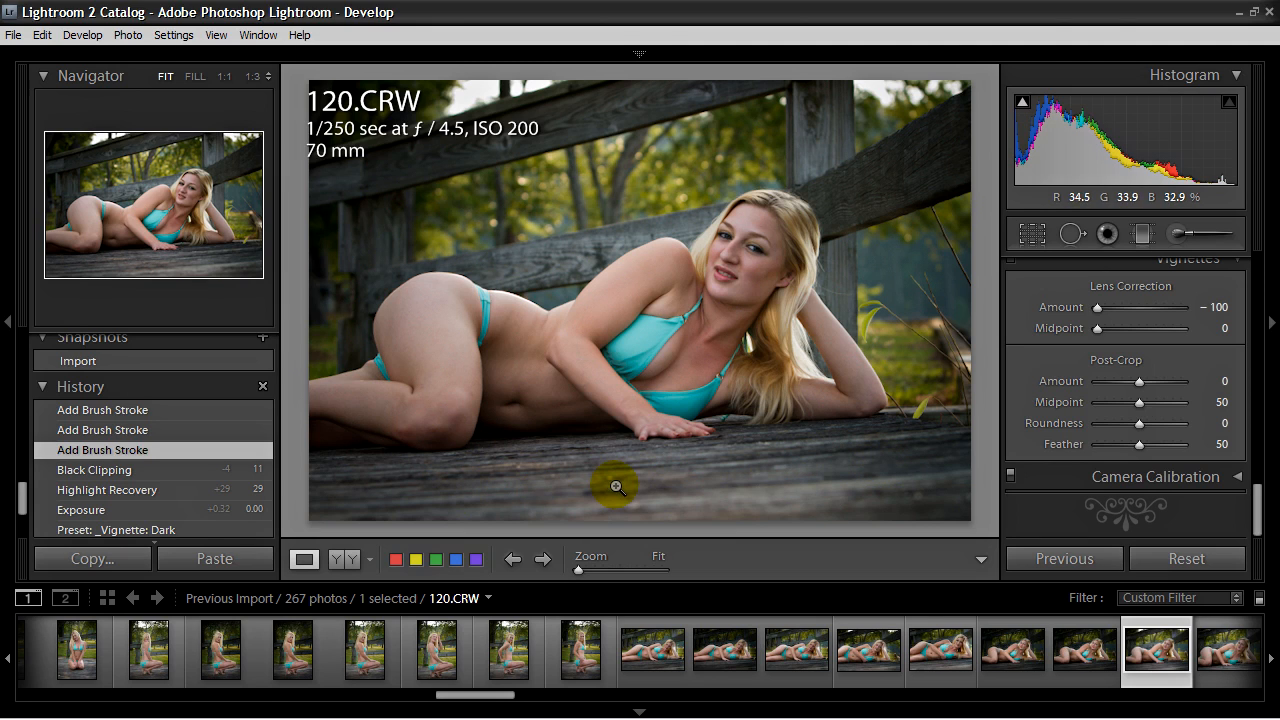
{"action": "left_click", "coordinate": [155, 428]}
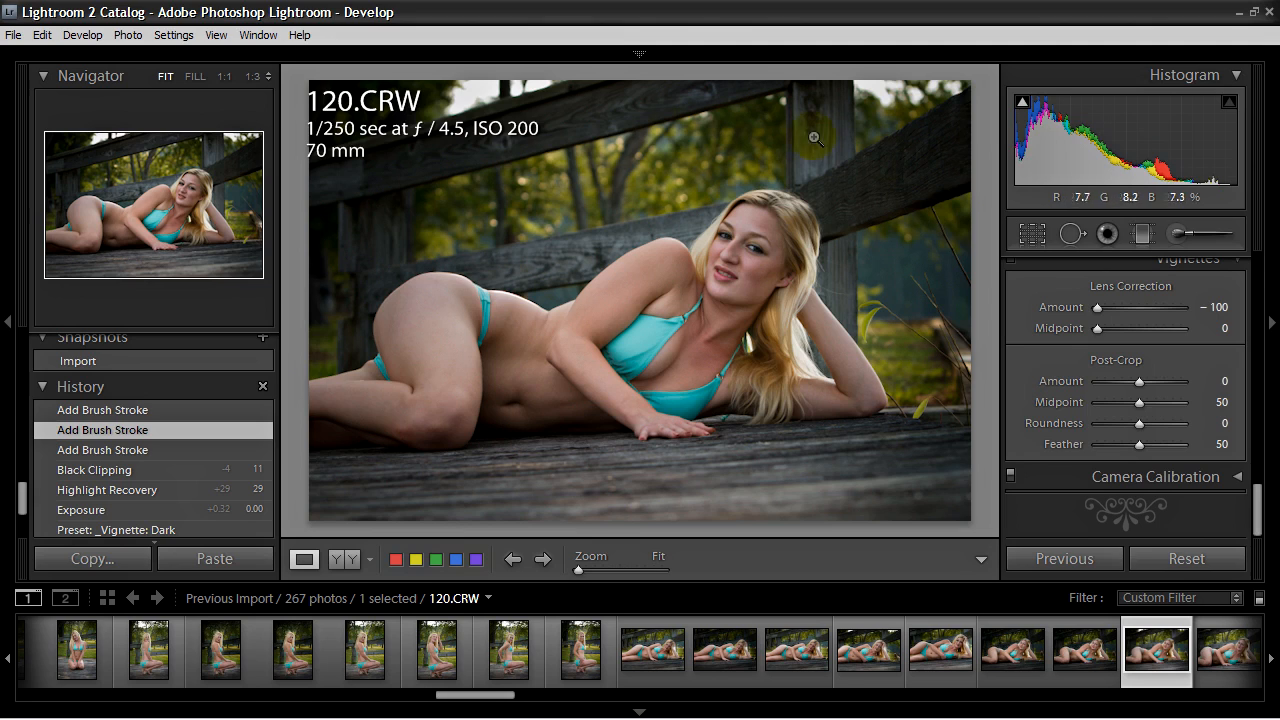
{"action": "left_click", "coordinate": [167, 411]}
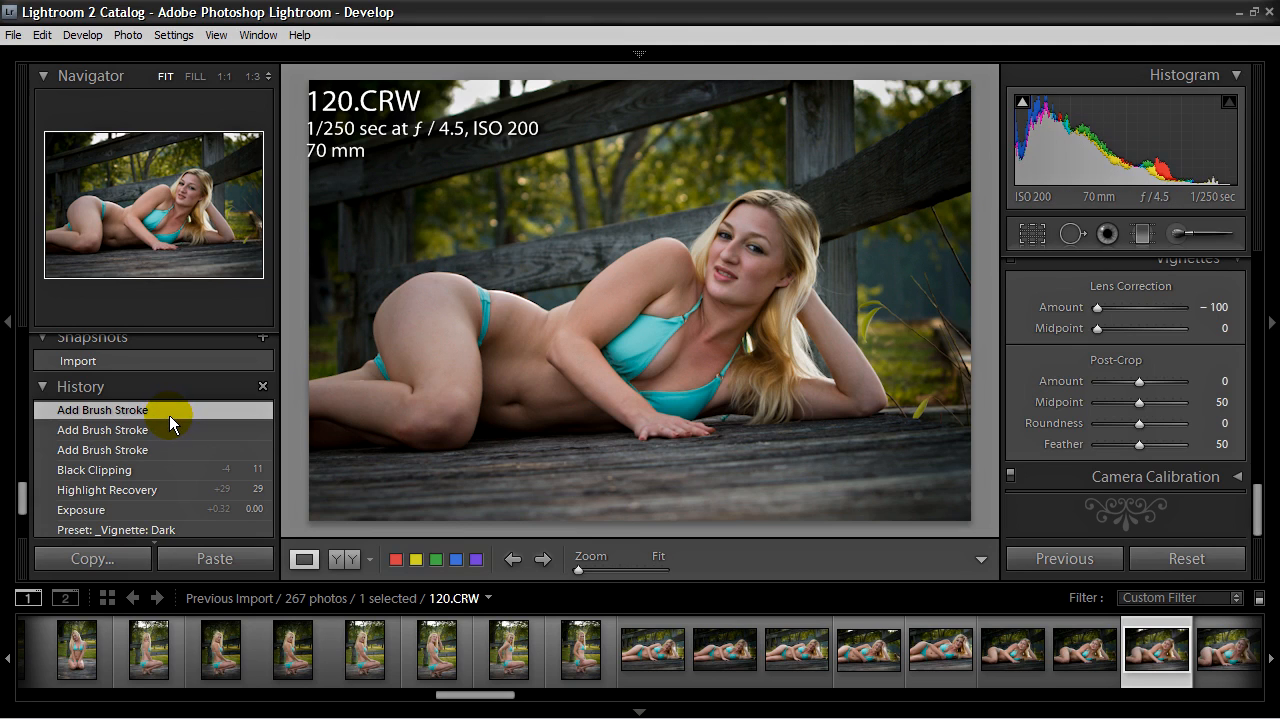
- Return 120.CRW to its Import history state for comparison and restore the latest Add Brush Stroke state
{"action": "left_click_drag", "start_coordinate": [23, 505], "coordinate": [23, 486]}
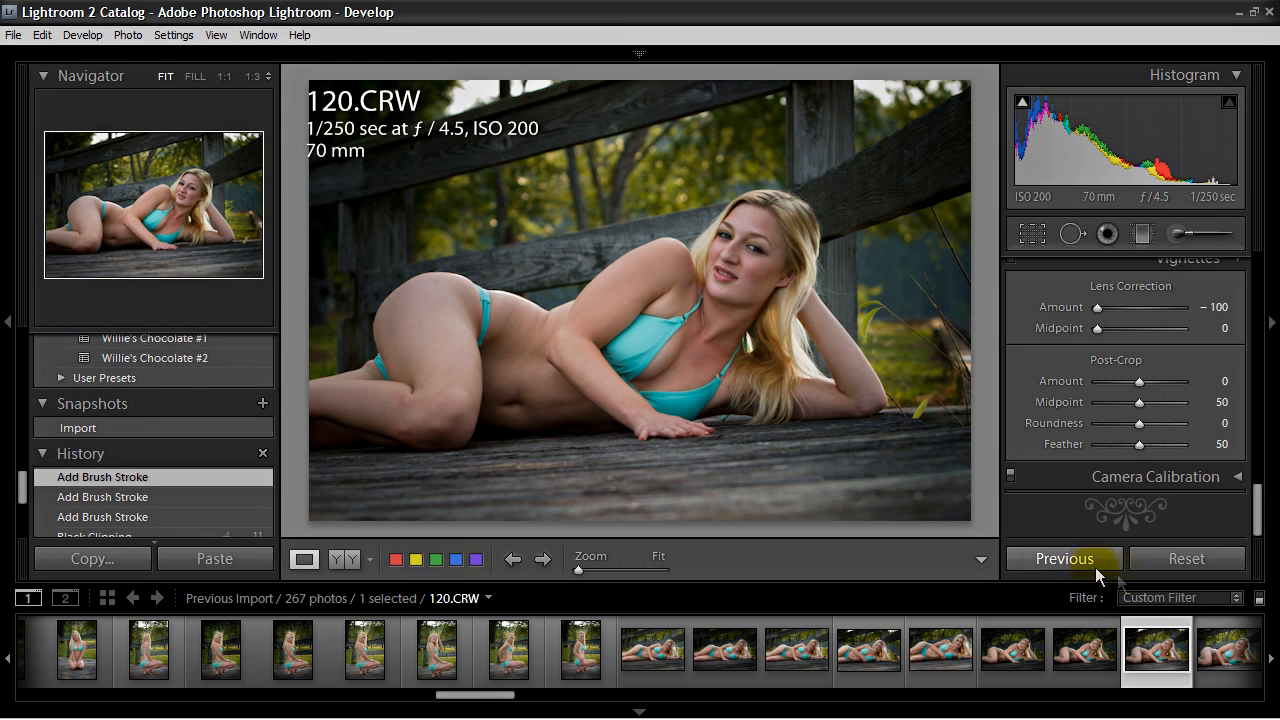
{"action": "left_click_drag", "start_coordinate": [22, 489], "coordinate": [22, 517]}
{"action": "left_click", "coordinate": [68, 513]}
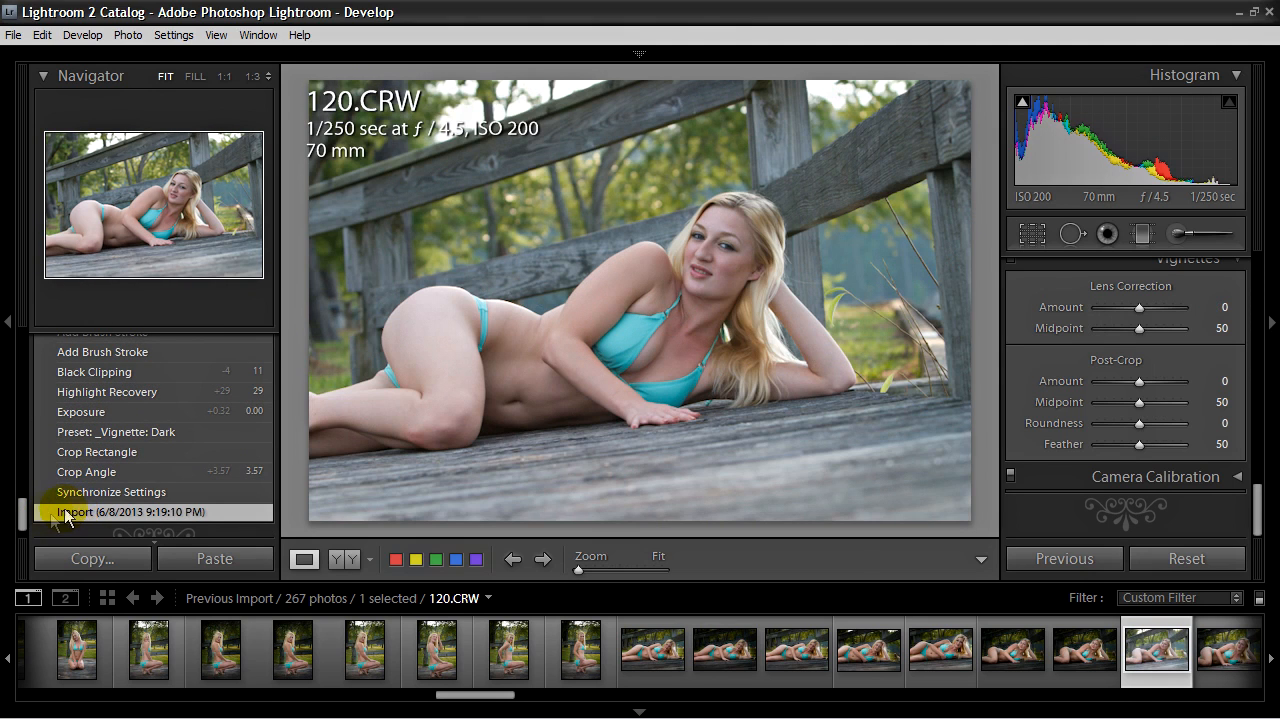
{"action": "scroll", "coordinate": [22, 515], "scroll_direction": "up", "scroll_amount": 2}
{"action": "scroll", "coordinate": [20, 515], "scroll_direction": "up", "scroll_amount": 3}
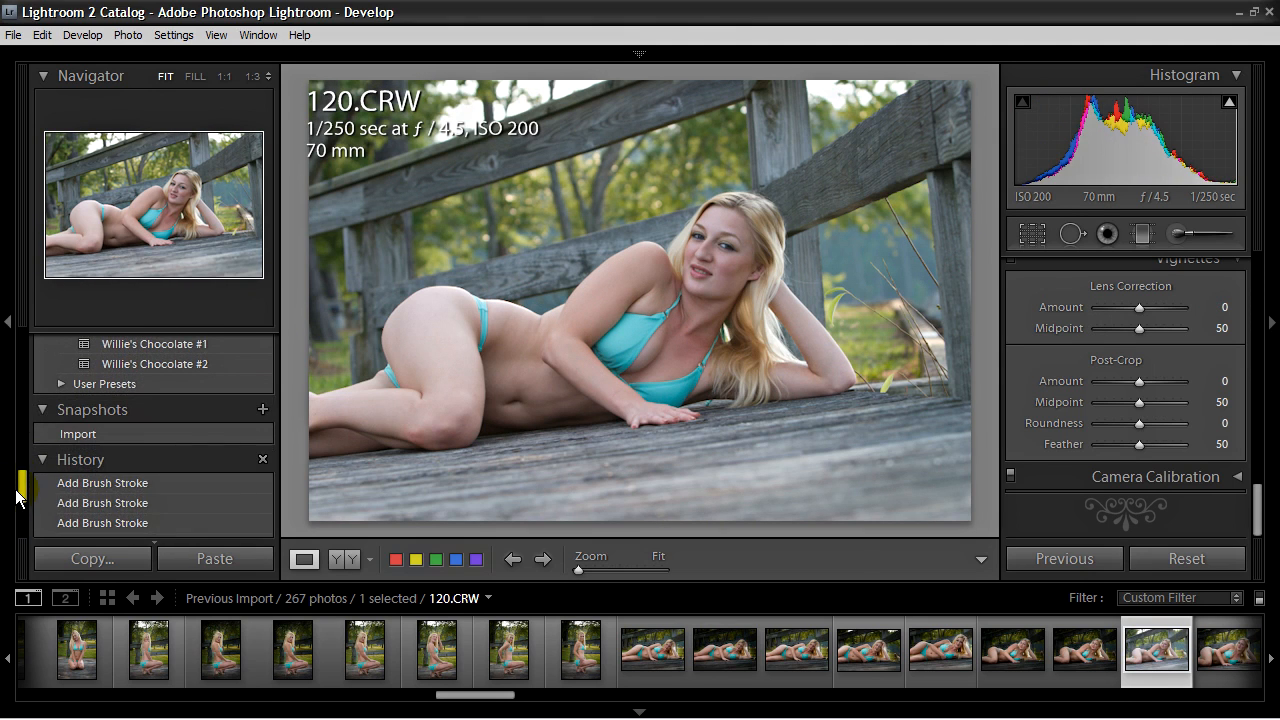
{"action": "left_click", "coordinate": [106, 486]}
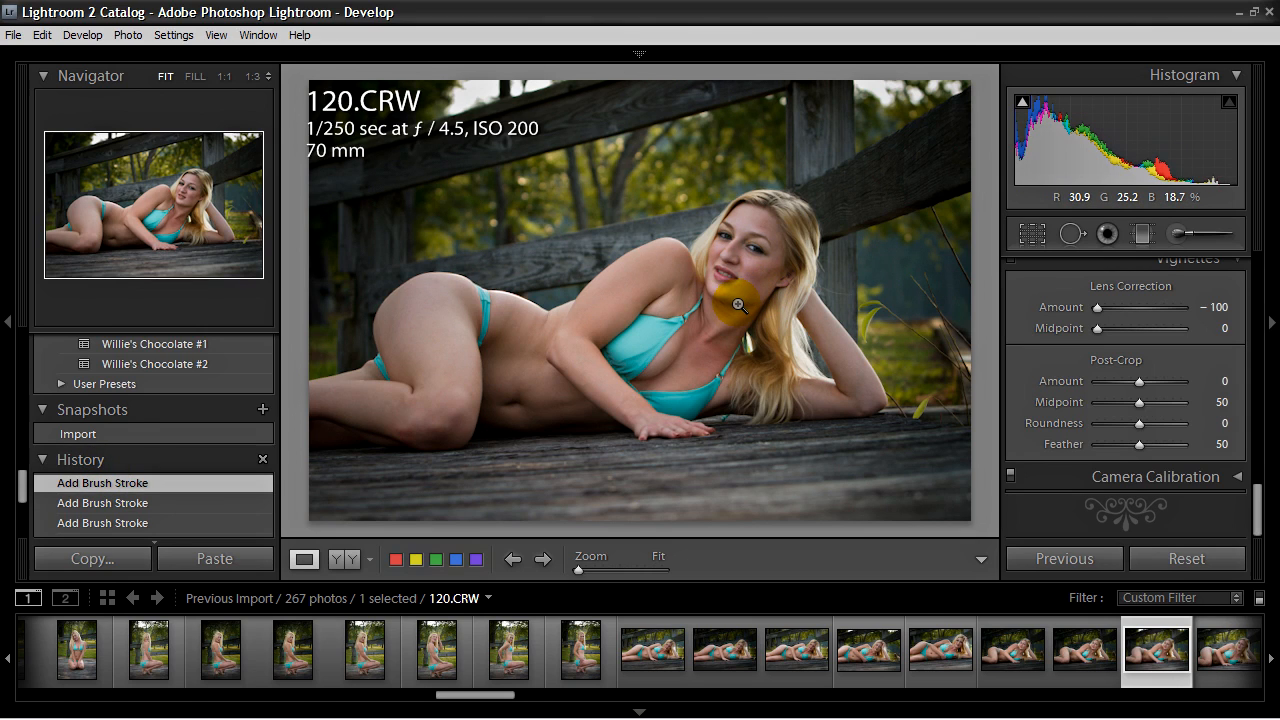
- Compare the adjusted 120.CRW with 120-Edit-Edit-Edit.tif, ending with 120.CRW selected
{"action": "left_click", "coordinate": [1014, 684]}
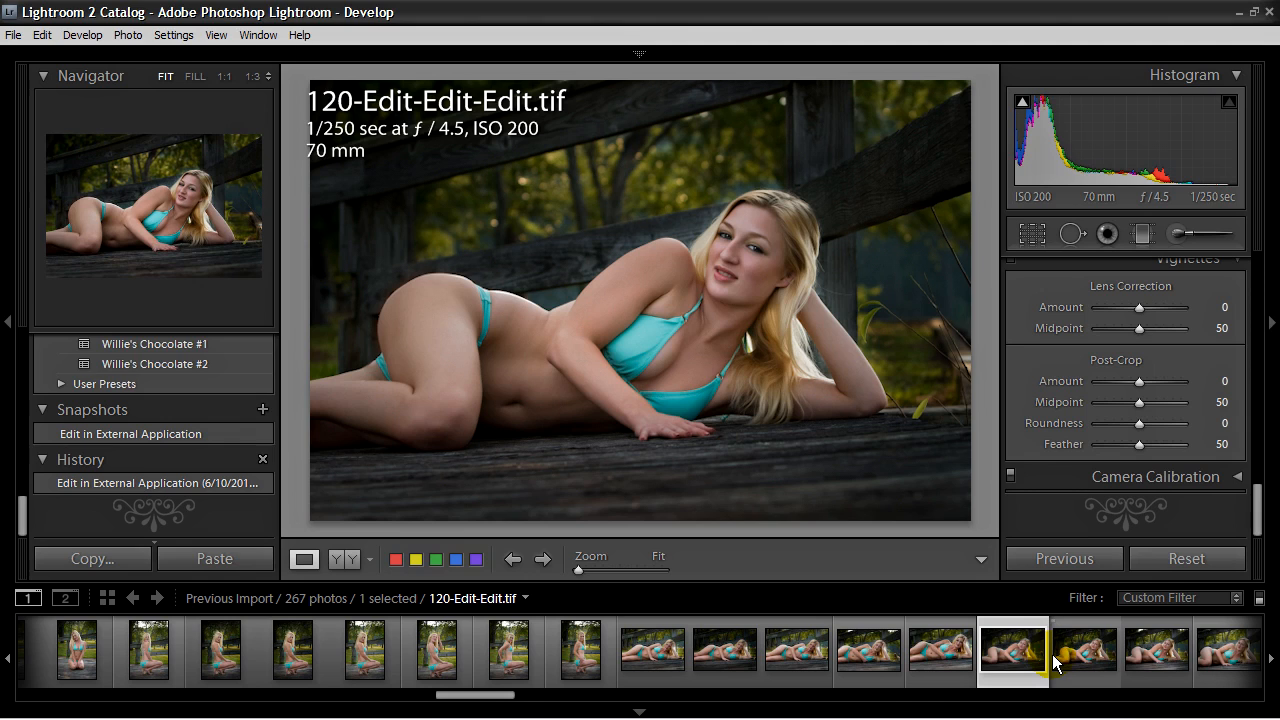
{"action": "left_click", "coordinate": [1180, 564]}
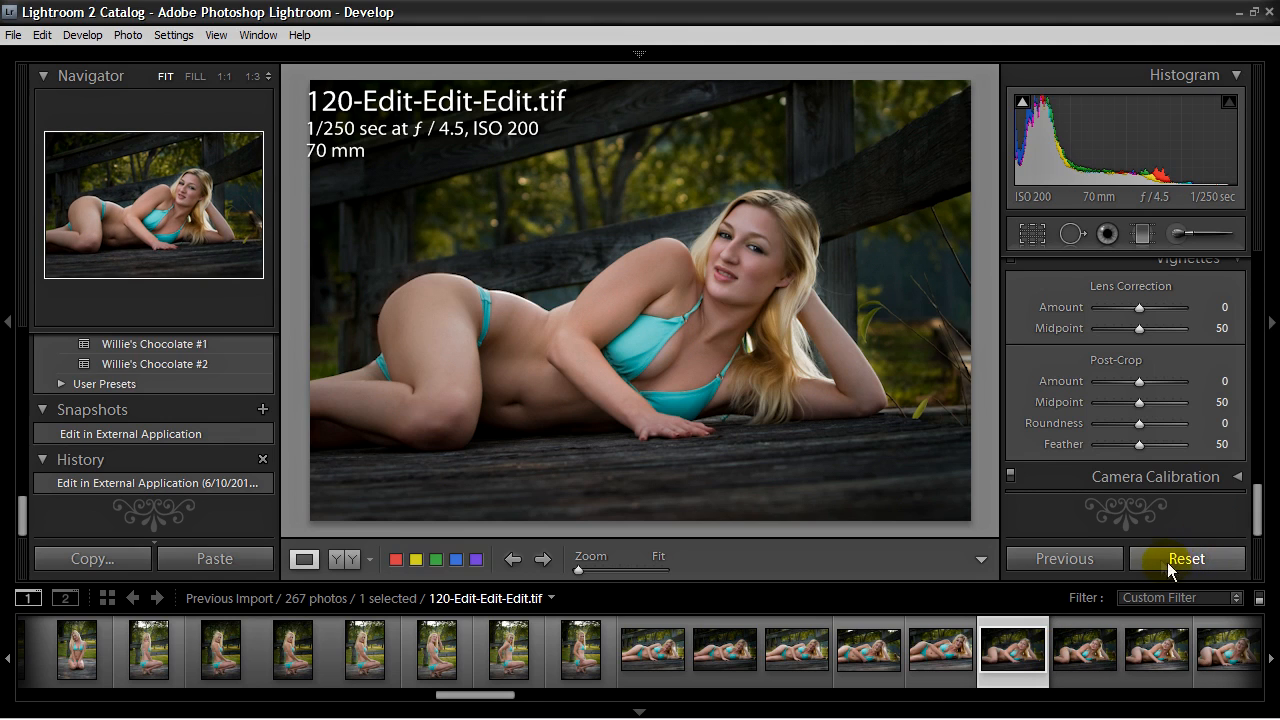
{"action": "left_click", "coordinate": [1169, 674]}
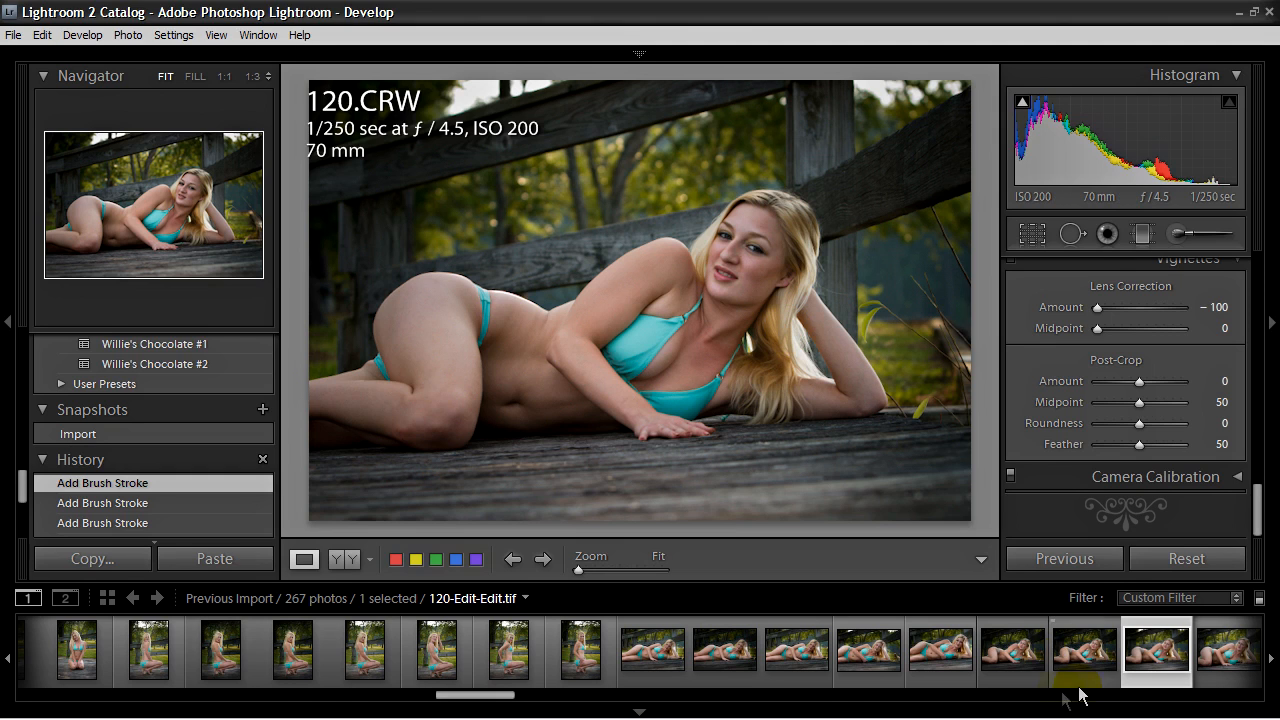
{"action": "left_click", "coordinate": [1016, 677]}
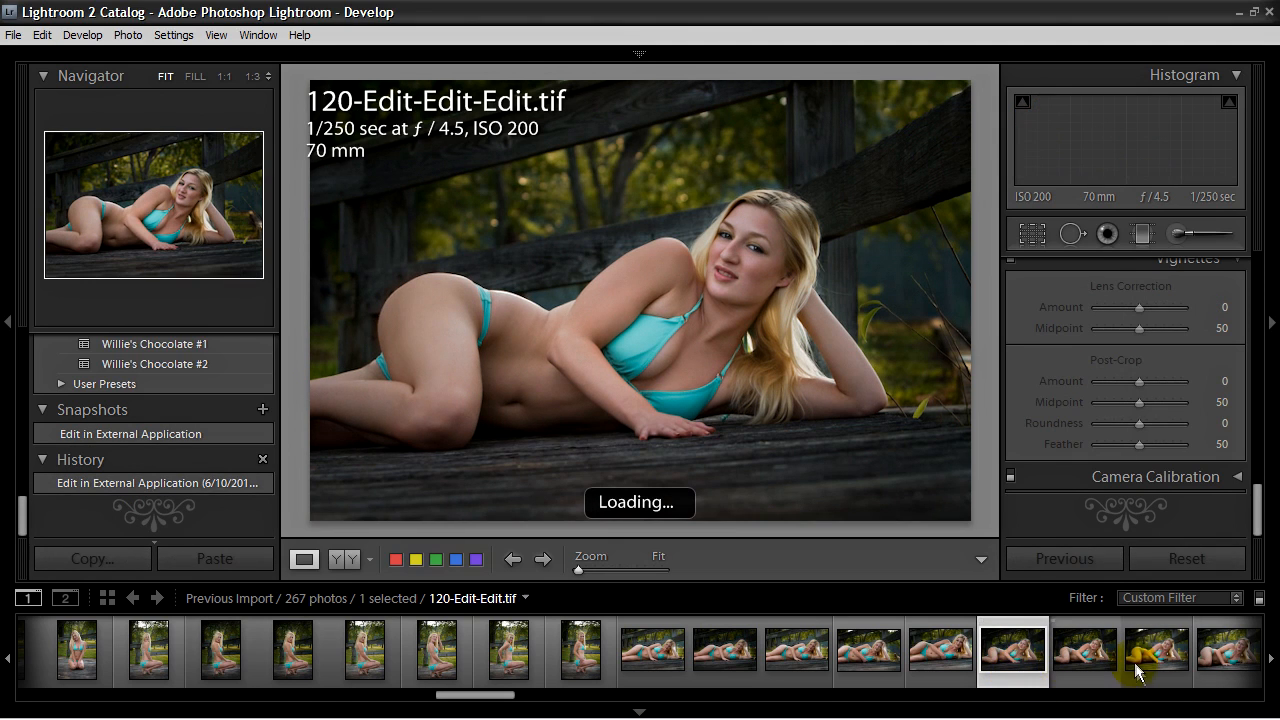
{"action": "left_click", "coordinate": [1158, 680]}
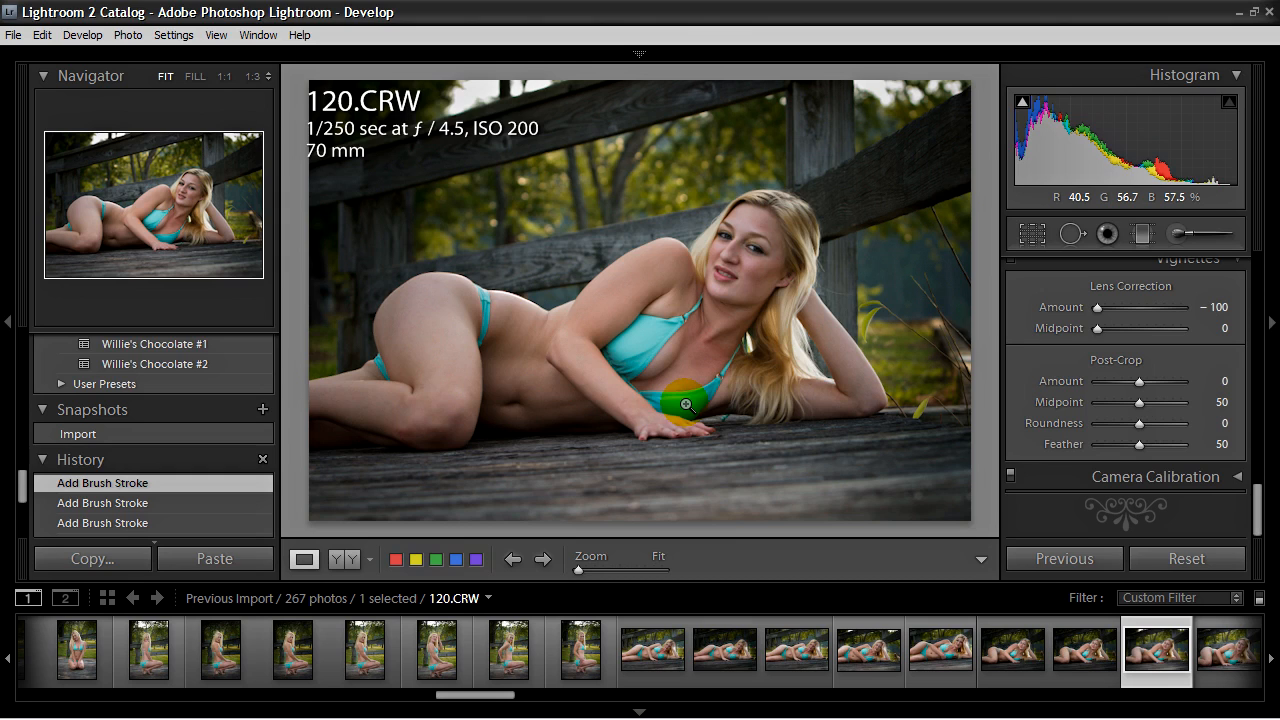
- Open a copy of 120.CRW with Lightroom adjustments in Photoshop CS3 as a 16-bit TIFF, keeping the sRGB color space
{"action": "key", "text": "ctrl+e"}
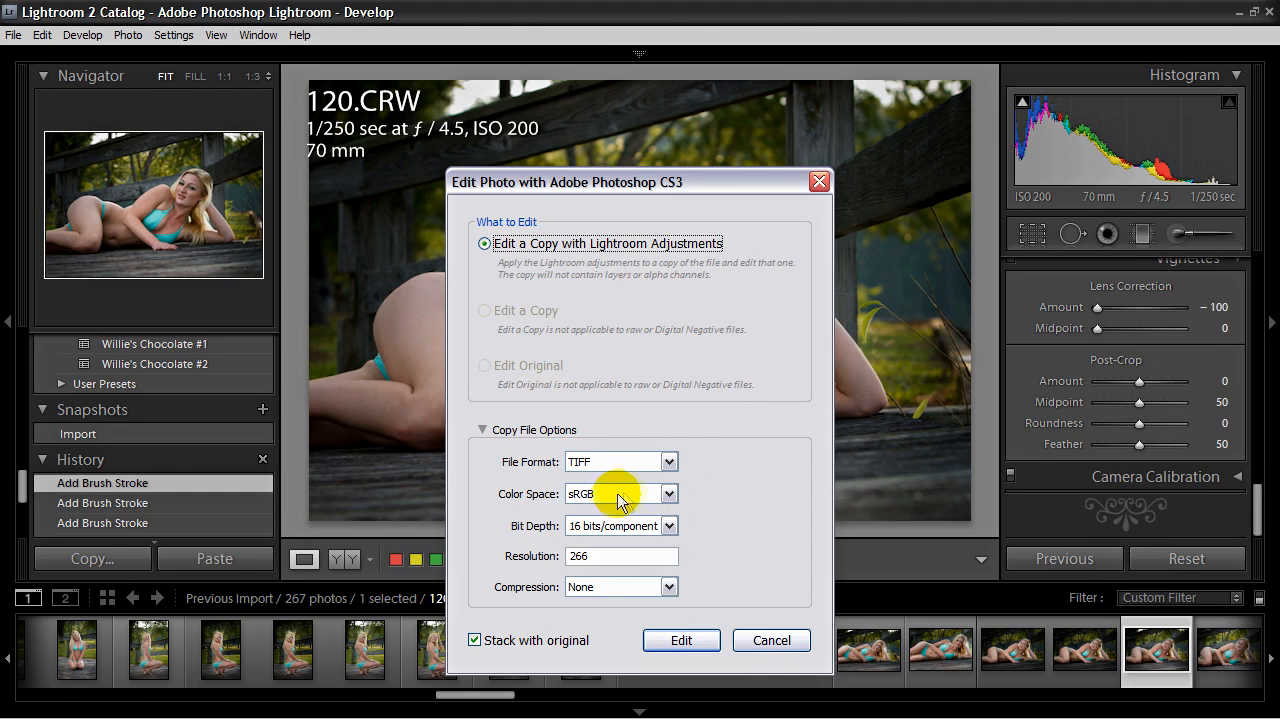
{"action": "left_click", "coordinate": [669, 494]}
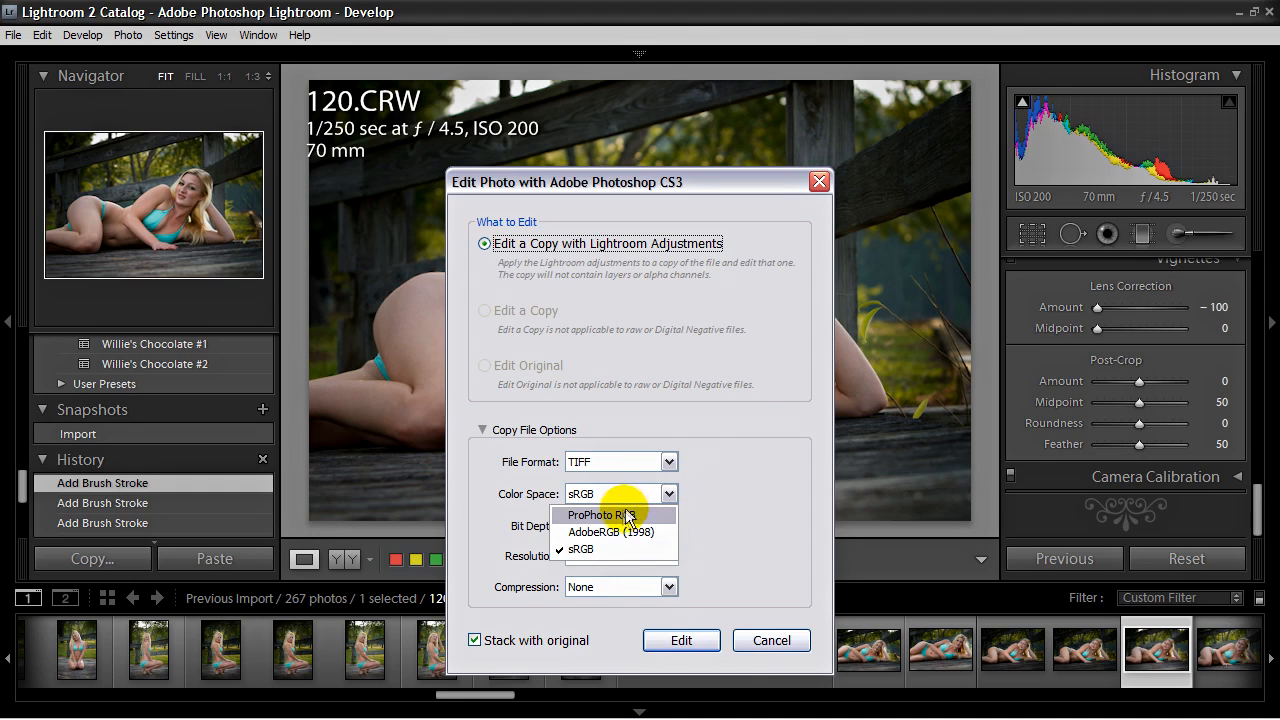
{"action": "left_click", "coordinate": [669, 494]}
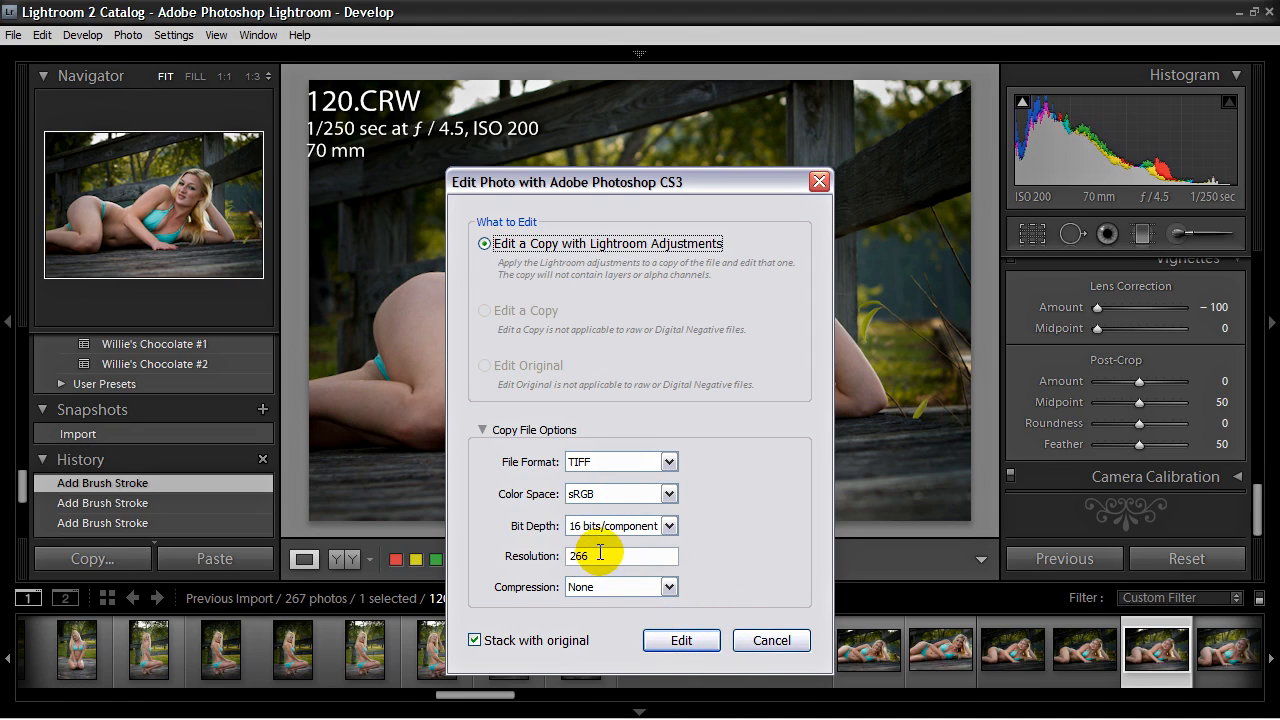
{"action": "left_click", "coordinate": [688, 641]}
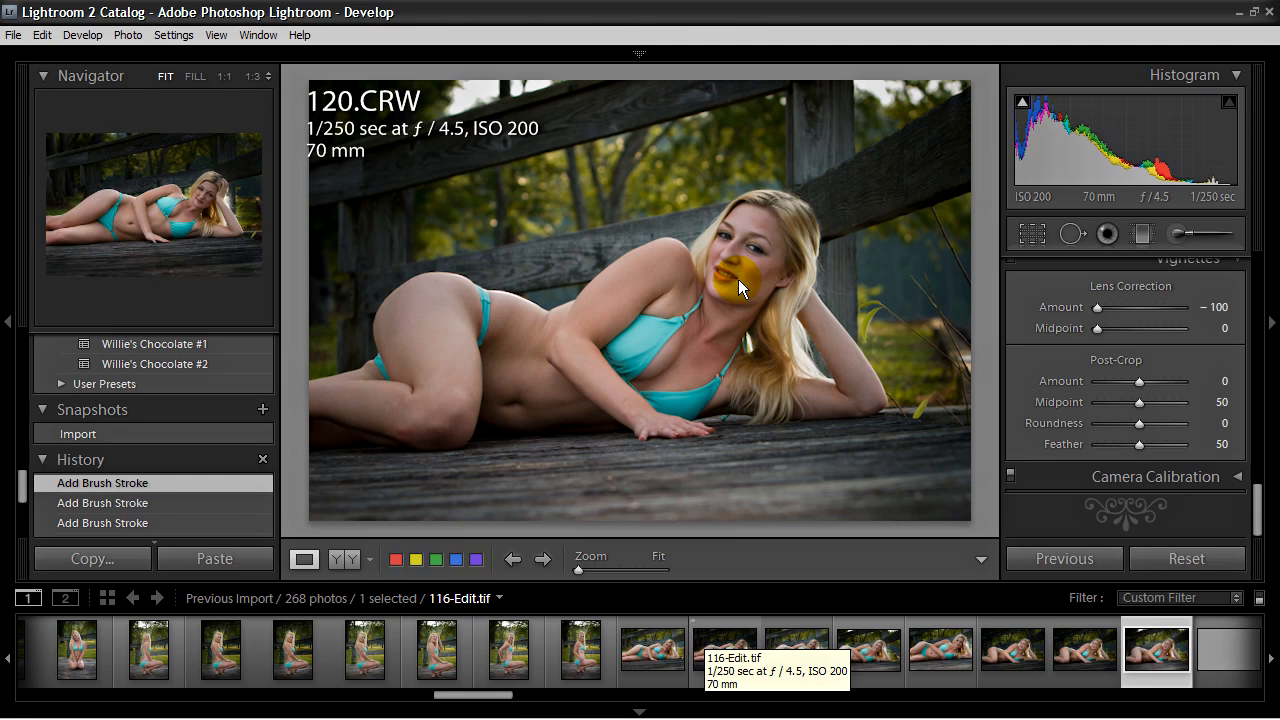
{"action": "left_click", "coordinate": [1217, 656]}
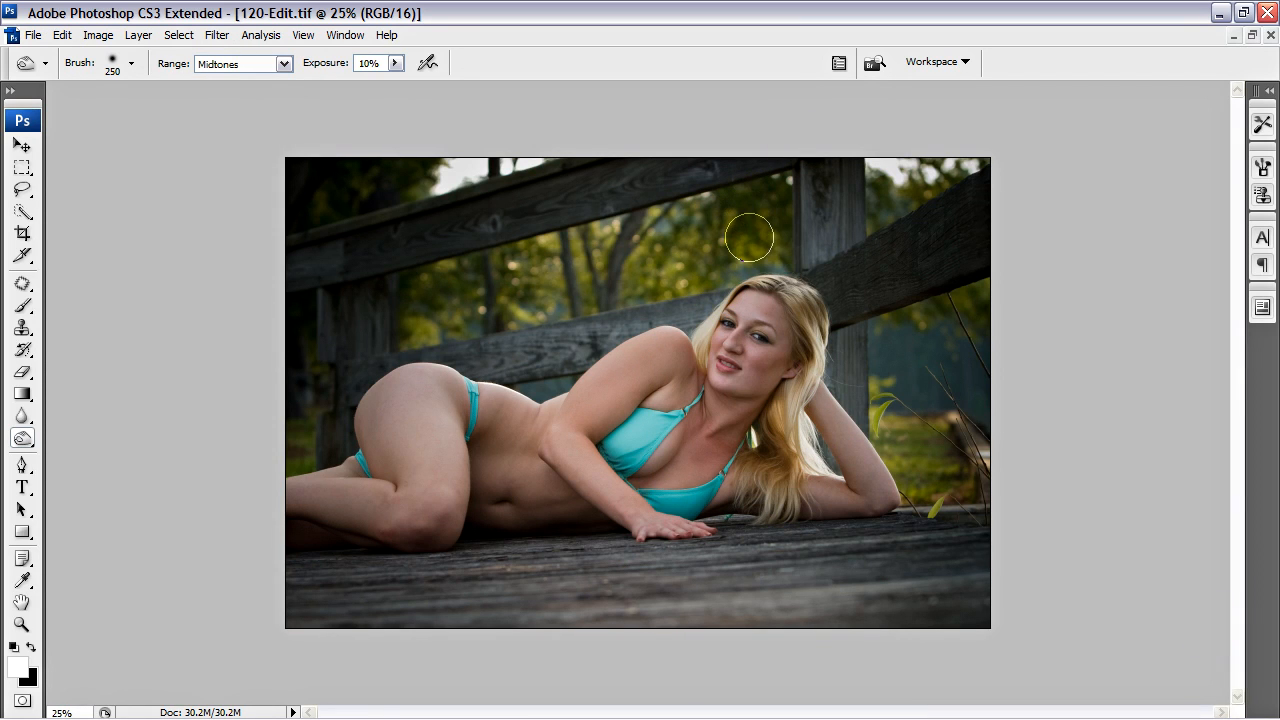
- Examine the skin on the model's legs, torso, arms and face for blemishes at 66.7% magnification
{"action": "key", "text": "ctrl+plus"}
{"action": "key", "text": "ctrl+plus"}
{"action": "key", "text": "ctrl+plus"}
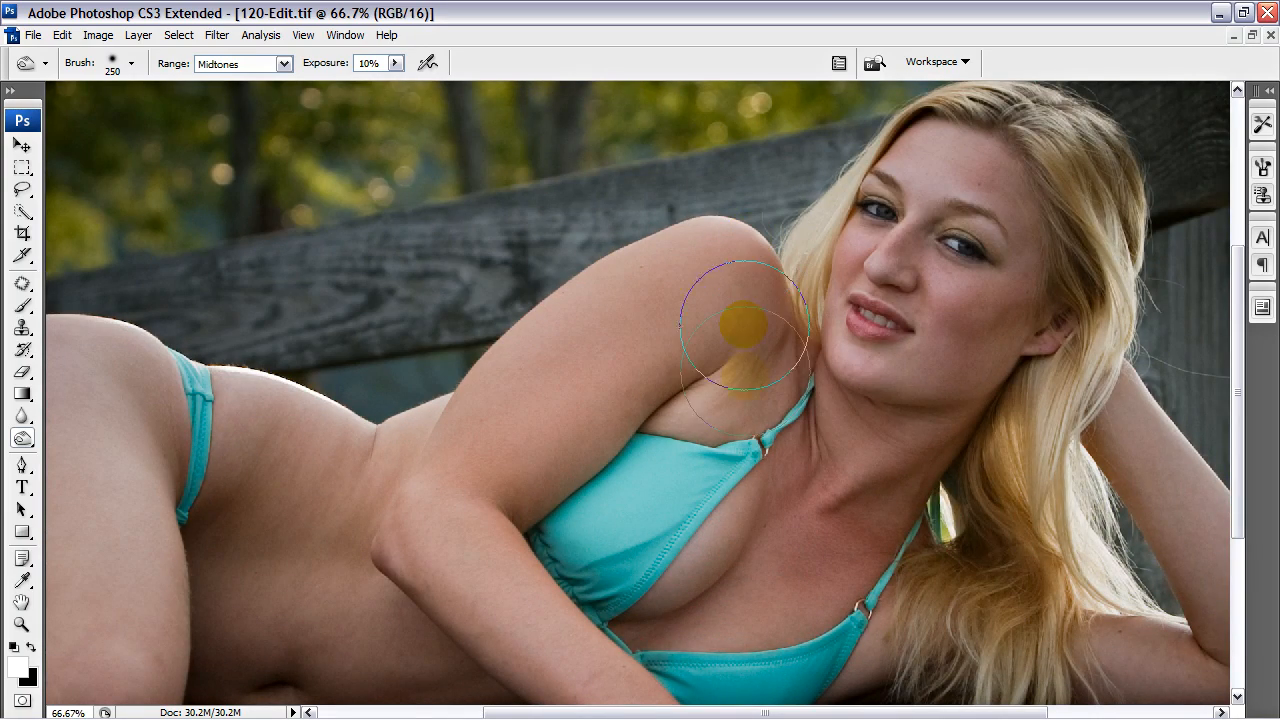
{"action": "key", "text": "space"}
{"action": "mouse_move", "coordinate": [941, 355]}
{"action": "left_mouse_down"}
{"action": "mouse_move", "coordinate": [403, 443]}
{"action": "mouse_move", "coordinate": [374, 434]}
{"action": "mouse_move", "coordinate": [480, 337]}
{"action": "left_mouse_up"}
{"action": "left_click_drag", "start_coordinate": [492, 280], "coordinate": [503, 383]}
{"action": "left_click_drag", "start_coordinate": [466, 486], "coordinate": [597, 348]}
{"action": "left_click_drag", "start_coordinate": [543, 391], "coordinate": [700, 329]}
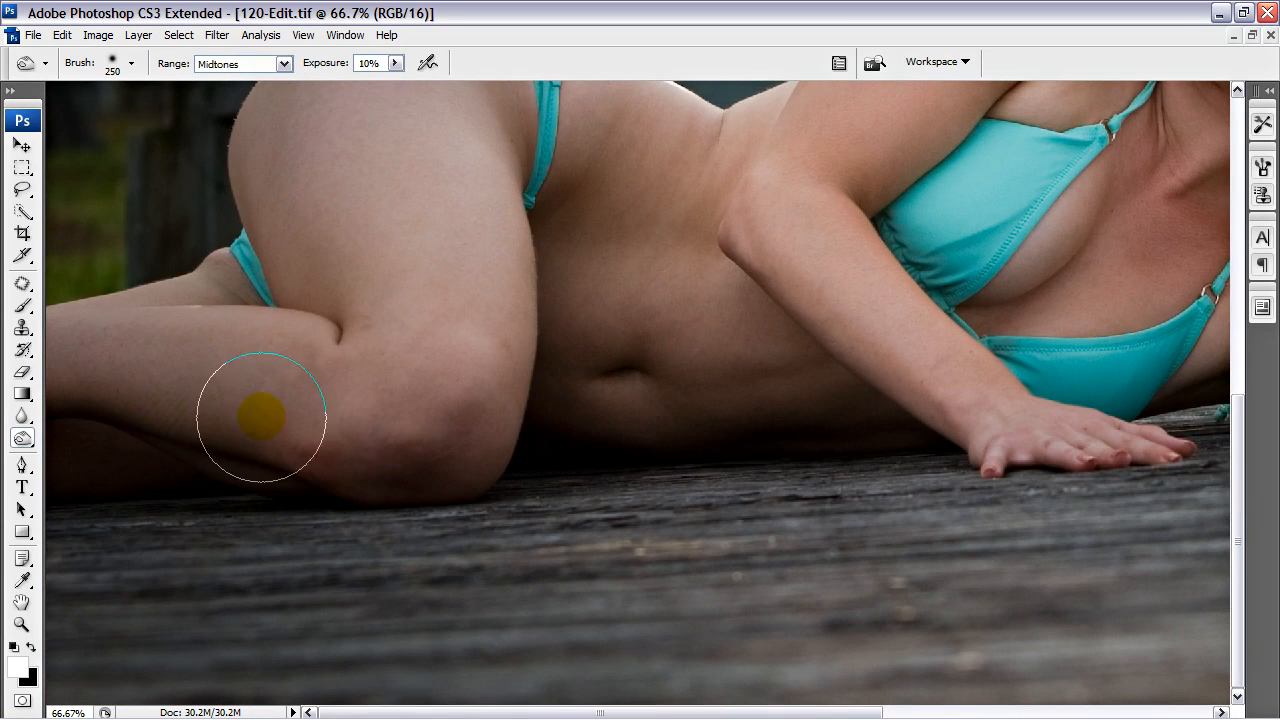
{"action": "left_click_drag", "start_coordinate": [809, 362], "coordinate": [352, 471]}
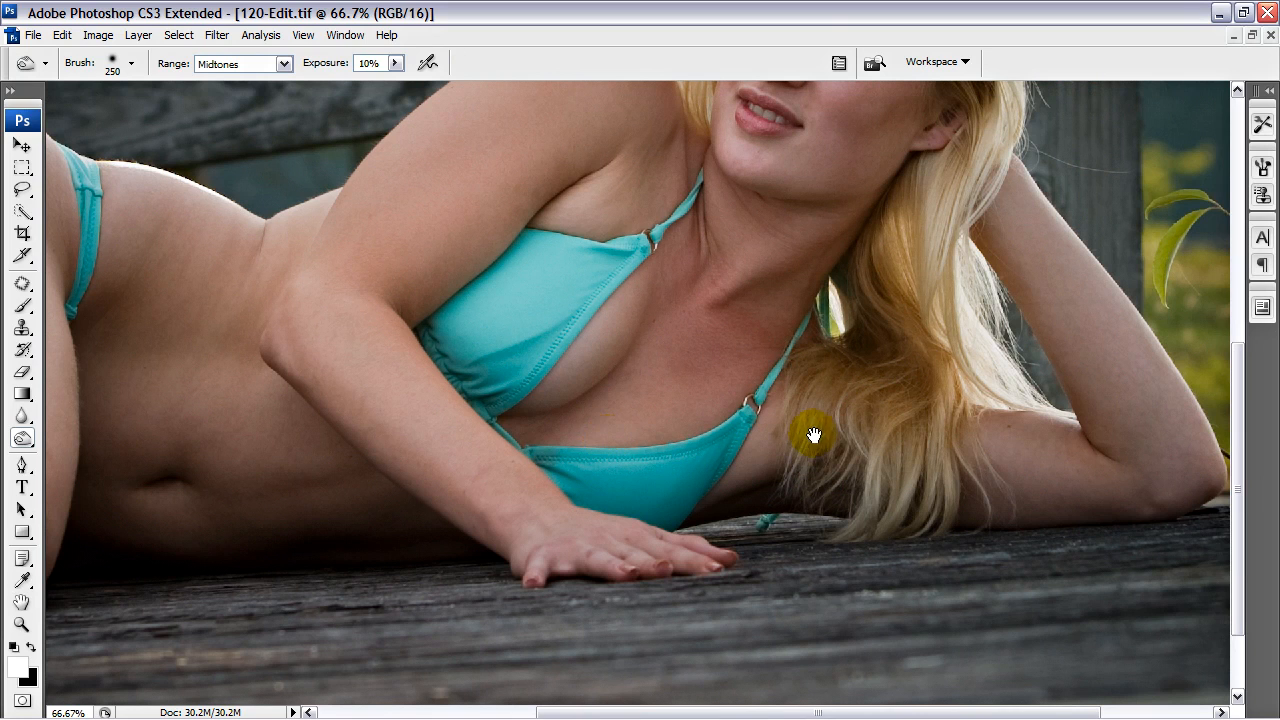
{"action": "left_click_drag", "start_coordinate": [963, 380], "coordinate": [913, 600]}
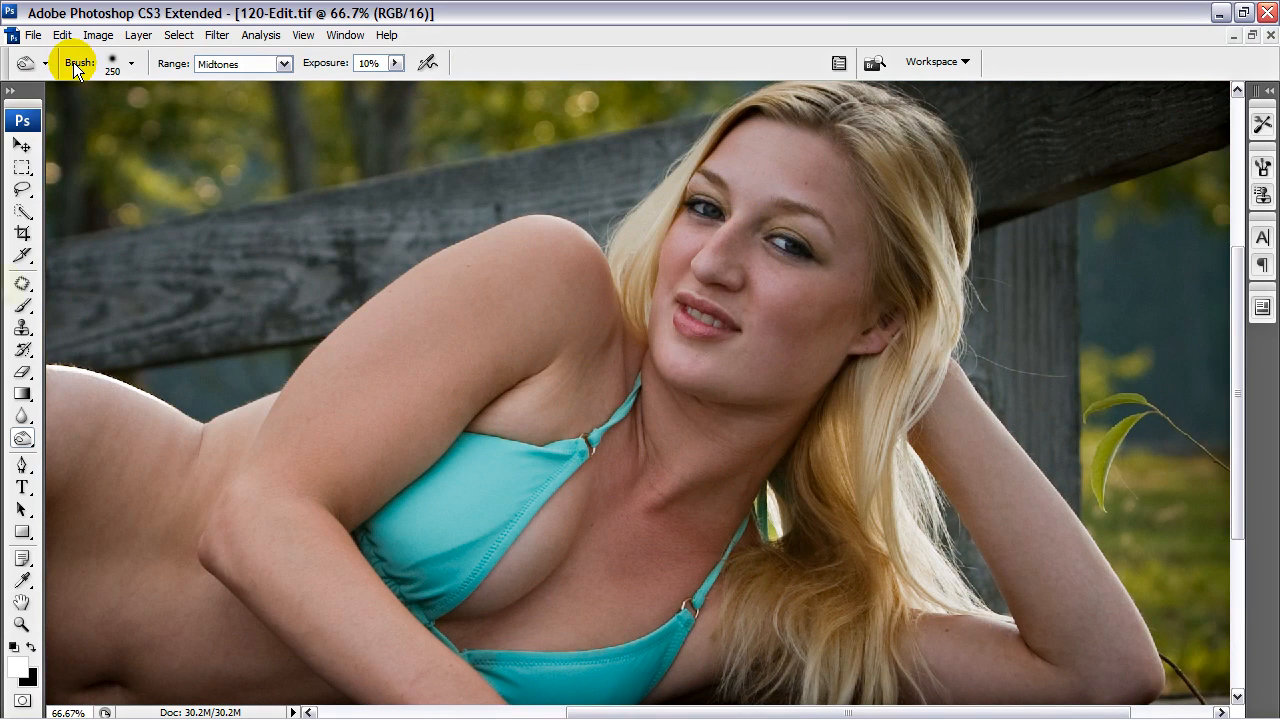
- Use the Patch tool in Source mode to repair the blemishes on the model's forehead
{"action": "left_click", "coordinate": [22, 284]}
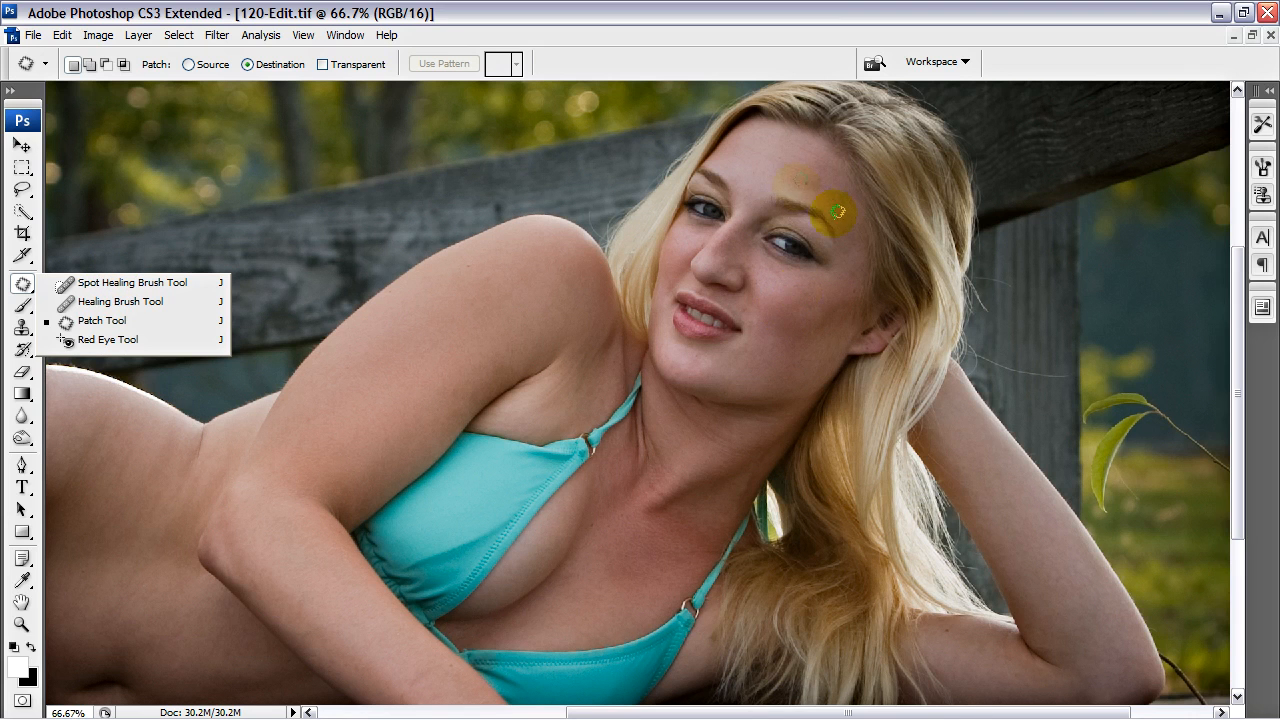
{"action": "key", "text": "ctrl+plus"}
{"action": "key", "text": "ctrl+plus"}
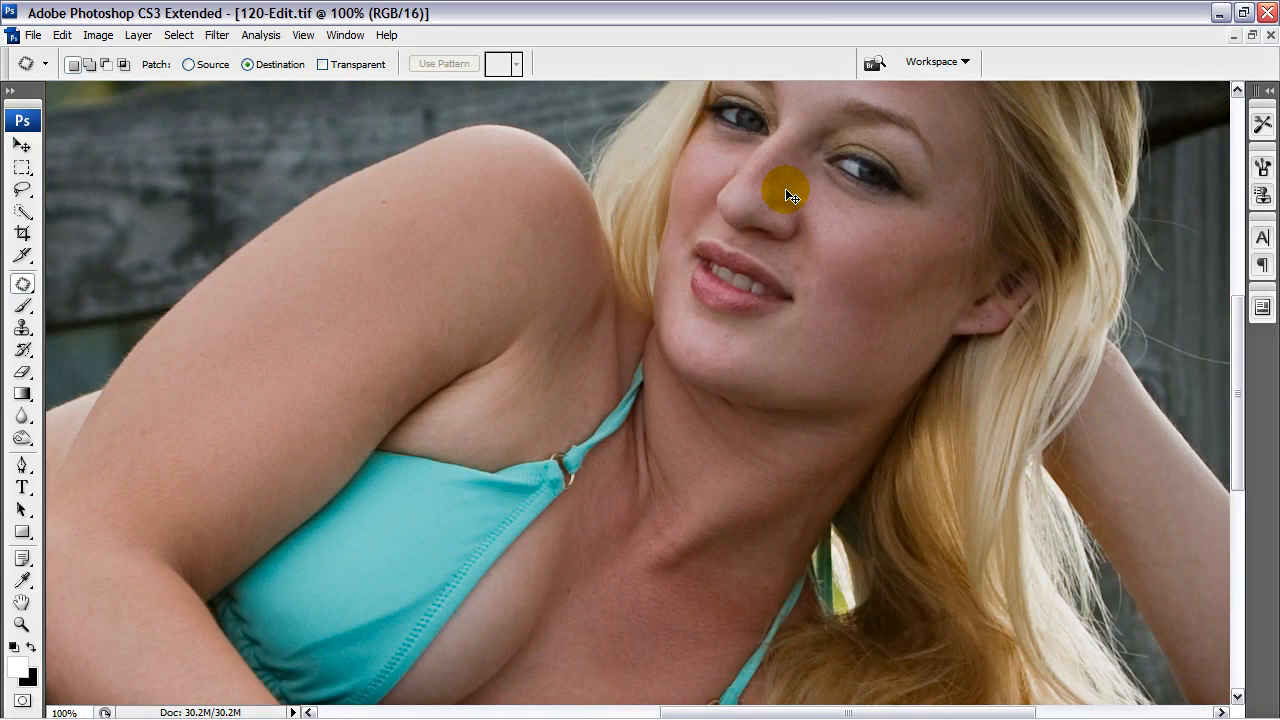
{"action": "key", "text": "ctrl+minus"}
{"action": "left_click_drag", "start_coordinate": [643, 359], "coordinate": [350, 500]}
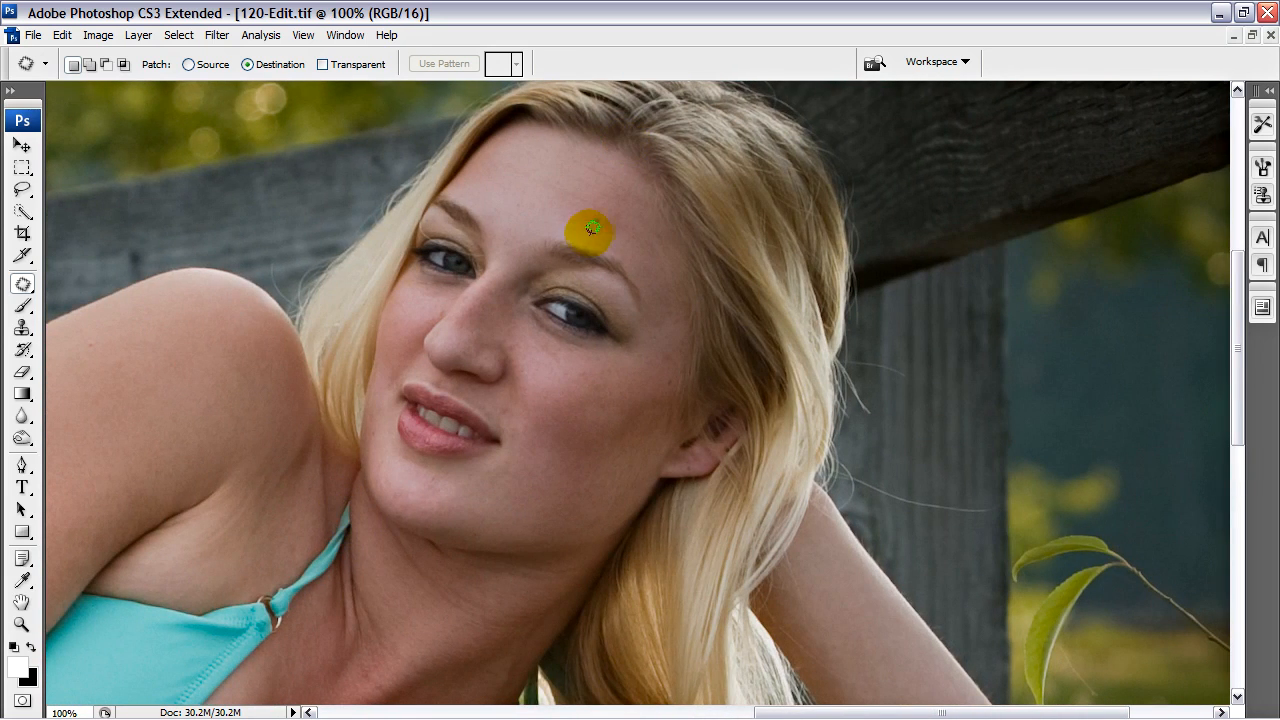
{"action": "mouse_move", "coordinate": [603, 213]}
{"action": "left_mouse_down"}
{"action": "mouse_move", "coordinate": [587, 228]}
{"action": "mouse_move", "coordinate": [608, 212]}
{"action": "mouse_move", "coordinate": [538, 220]}
{"action": "left_mouse_up"}
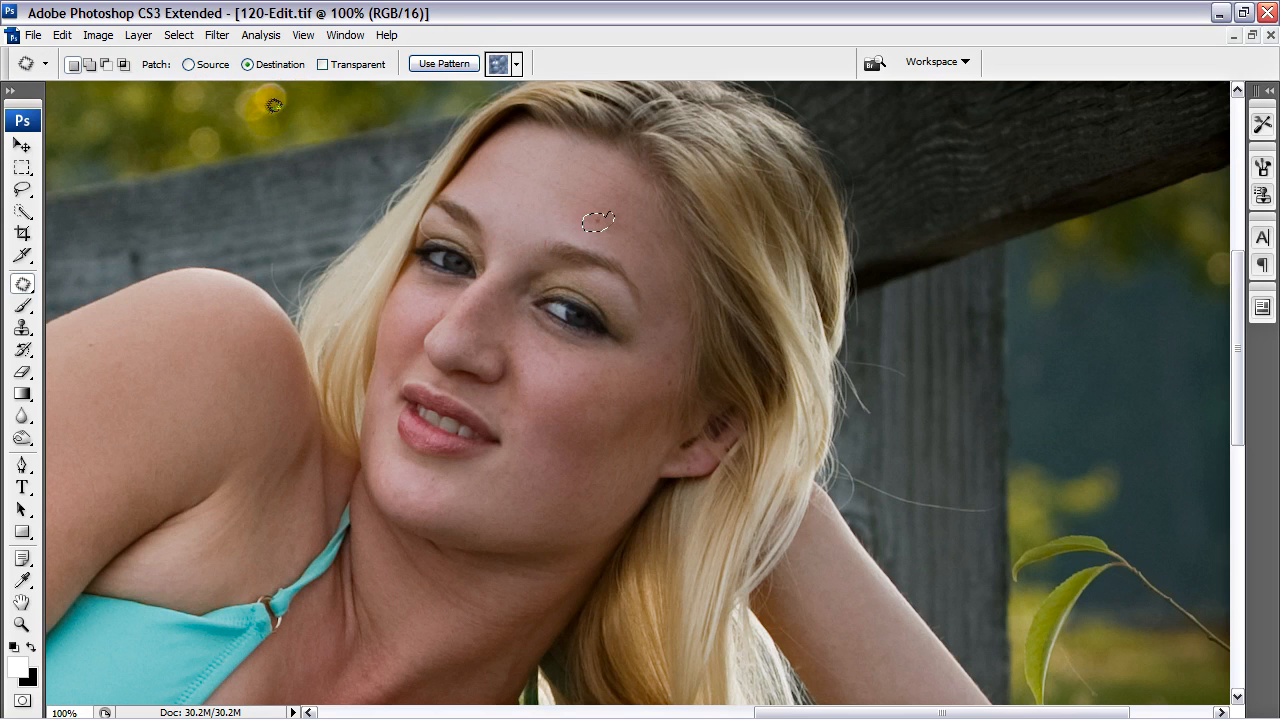
{"action": "left_click", "coordinate": [188, 64]}
{"action": "mouse_move", "coordinate": [605, 221]}
{"action": "left_mouse_down"}
{"action": "mouse_move", "coordinate": [541, 223]}
{"action": "mouse_move", "coordinate": [627, 183]}
{"action": "mouse_move", "coordinate": [561, 190]}
{"action": "mouse_move", "coordinate": [596, 207]}
{"action": "left_mouse_up"}
{"action": "left_click_drag", "start_coordinate": [583, 198], "coordinate": [560, 206]}
- Patch the marks on the temple, along the jawline and on the upper chest with nearby clean skin
{"action": "left_click_drag", "start_coordinate": [677, 383], "coordinate": [672, 345]}
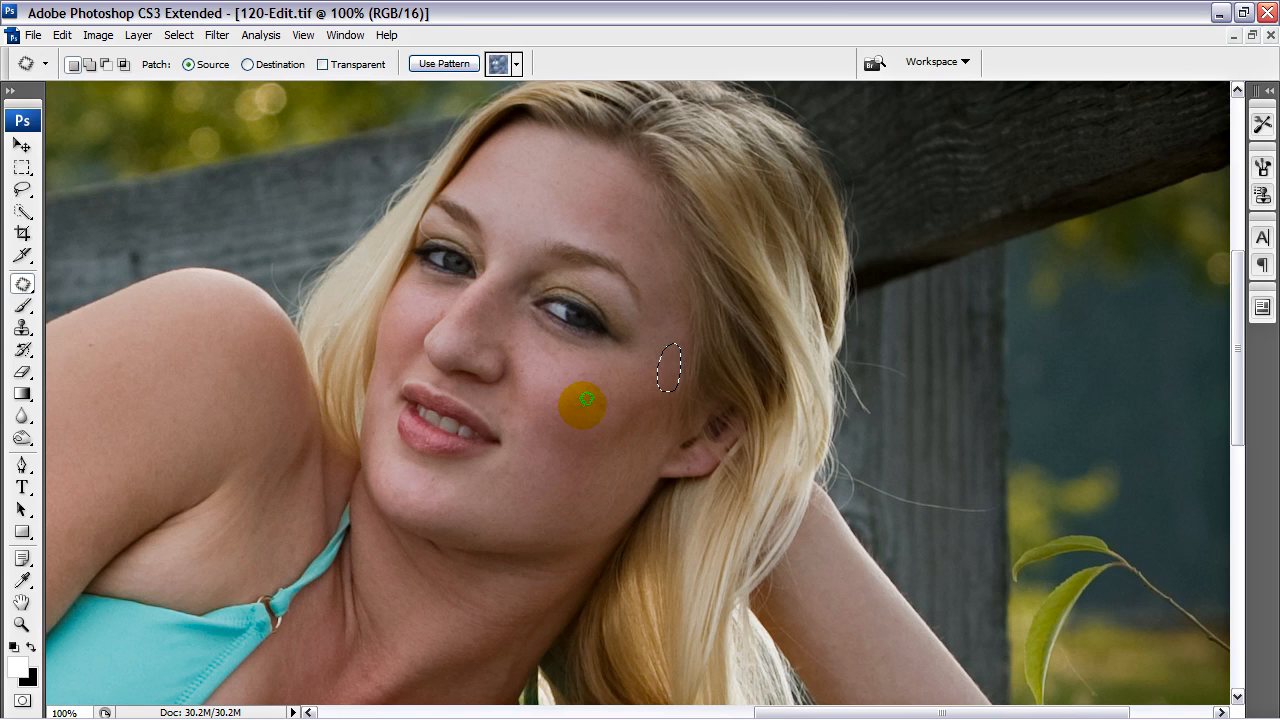
{"action": "left_click_drag", "start_coordinate": [551, 418], "coordinate": [683, 250]}
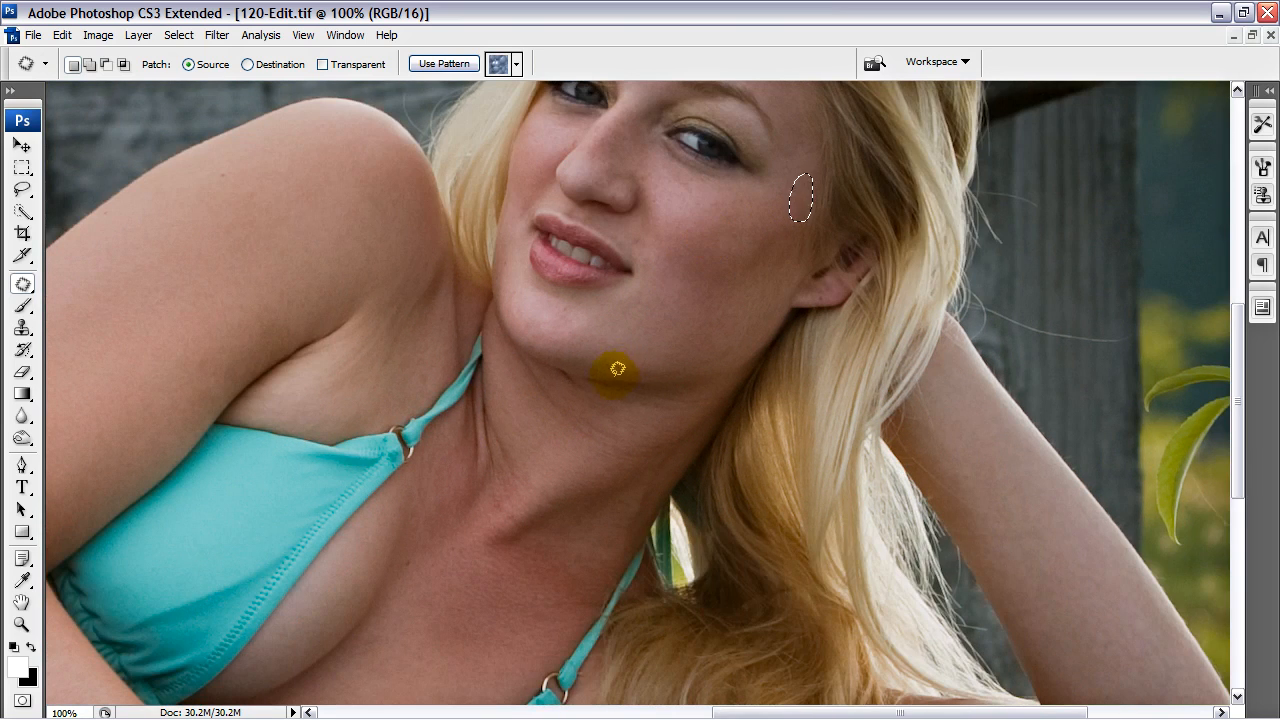
{"action": "left_click_drag", "start_coordinate": [611, 355], "coordinate": [608, 358]}
{"action": "left_click_drag", "start_coordinate": [613, 360], "coordinate": [650, 338]}
{"action": "left_click_drag", "start_coordinate": [598, 430], "coordinate": [683, 305]}
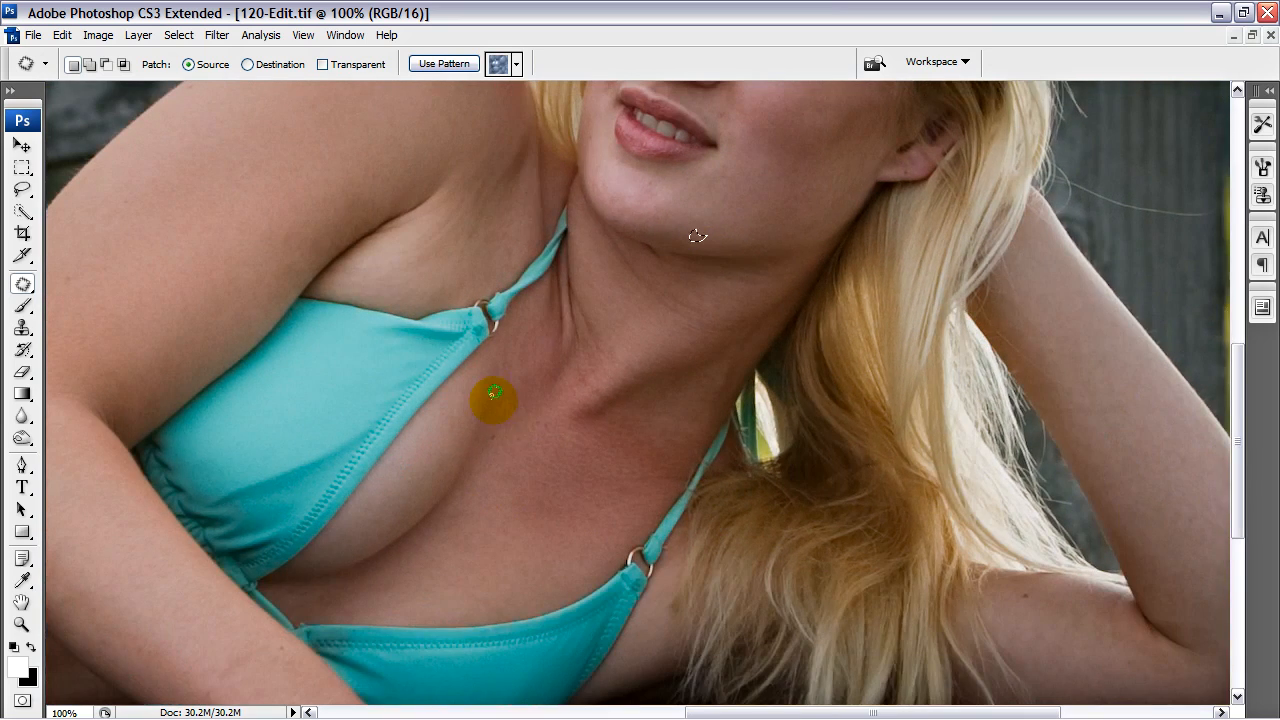
{"action": "left_click_drag", "start_coordinate": [503, 427], "coordinate": [497, 235]}
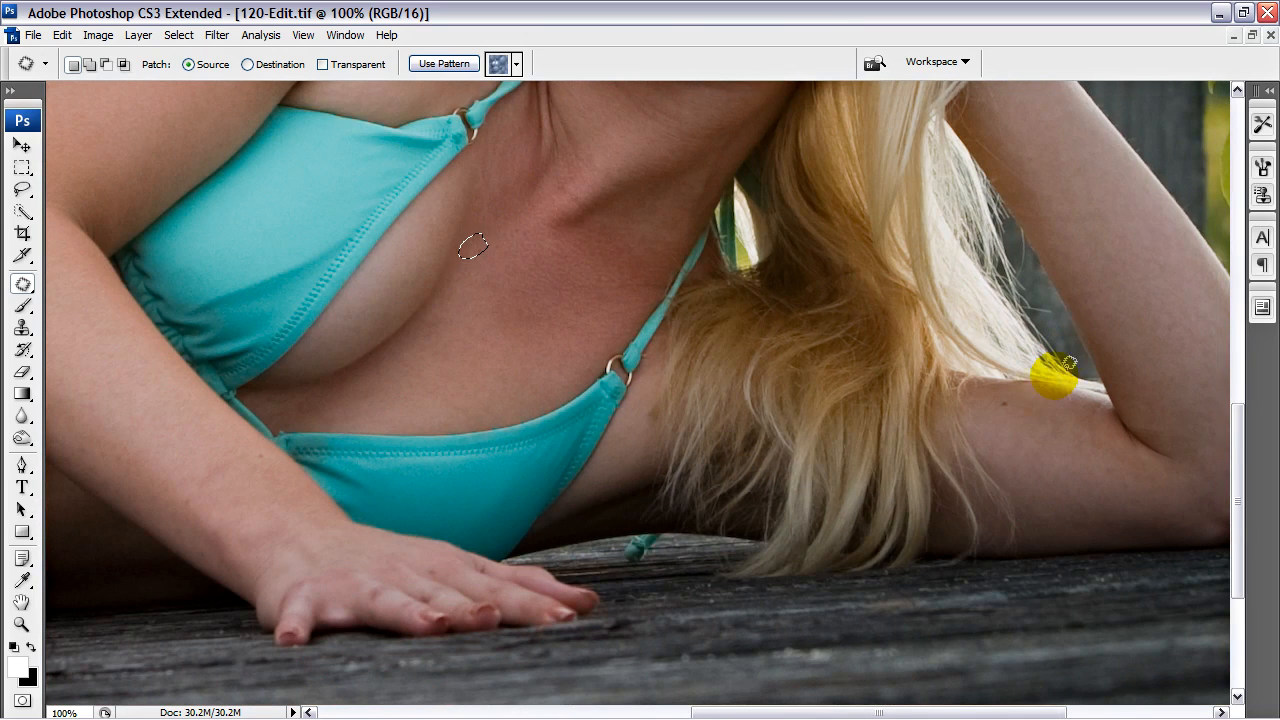
- Patch the blemishes on the hand resting on the wood and on its forearm
{"action": "left_click_drag", "start_coordinate": [409, 420], "coordinate": [720, 257]}
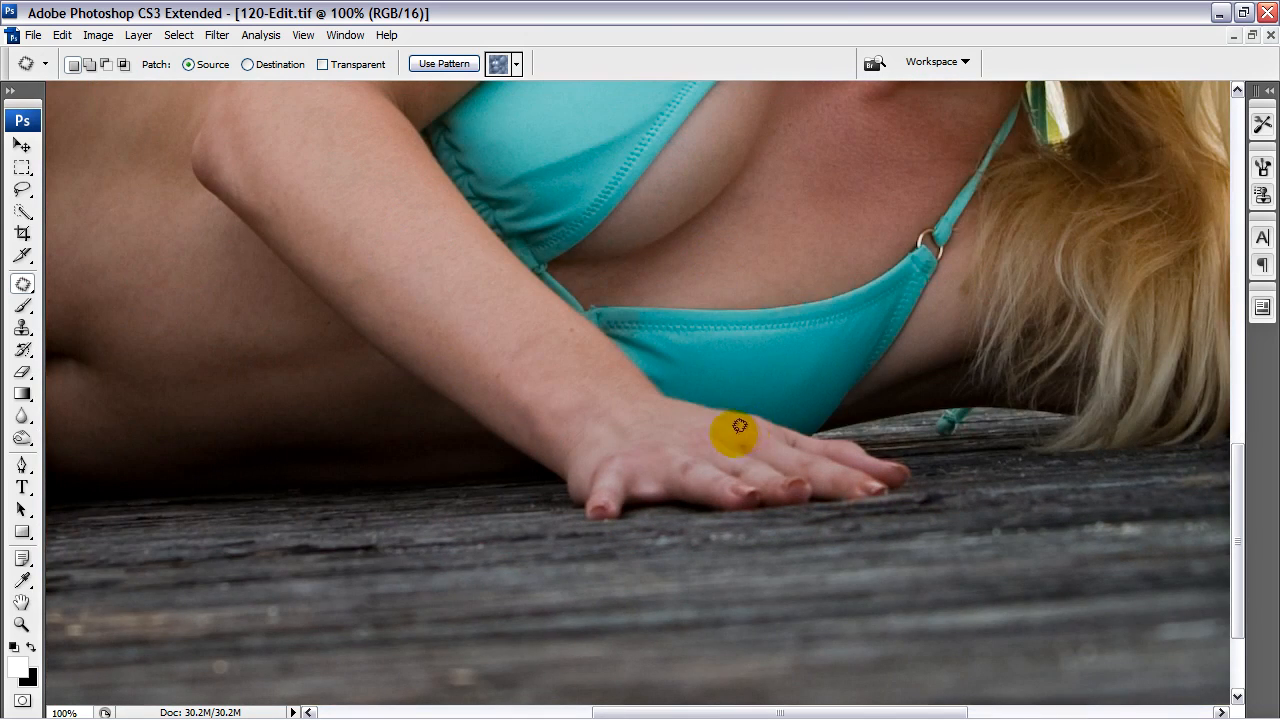
{"action": "left_click_drag", "start_coordinate": [743, 437], "coordinate": [757, 426]}
{"action": "left_click_drag", "start_coordinate": [697, 460], "coordinate": [694, 463]}
{"action": "mouse_move", "coordinate": [683, 467]}
{"action": "left_mouse_down"}
{"action": "mouse_move", "coordinate": [660, 456]}
{"action": "mouse_move", "coordinate": [657, 424]}
{"action": "left_mouse_up"}
{"action": "left_click_drag", "start_coordinate": [571, 321], "coordinate": [560, 337]}
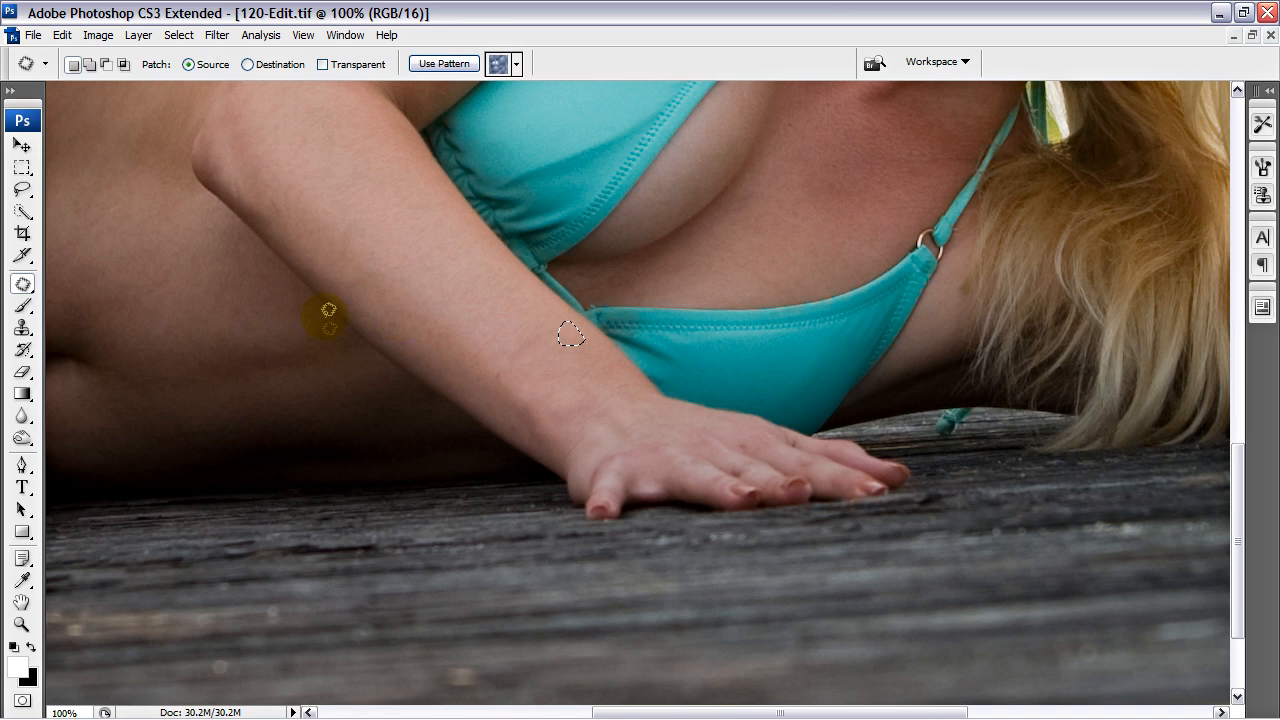
- Patch the mark on the underside of the leg beside the knee
{"action": "left_click_drag", "start_coordinate": [283, 372], "coordinate": [734, 225]}
{"action": "left_click_drag", "start_coordinate": [413, 347], "coordinate": [593, 247]}
{"action": "mouse_move", "coordinate": [663, 300]}
{"action": "left_mouse_down"}
{"action": "mouse_move", "coordinate": [633, 336]}
{"action": "mouse_move", "coordinate": [665, 306]}
{"action": "left_mouse_up"}
{"action": "left_click_drag", "start_coordinate": [486, 318], "coordinate": [484, 325]}
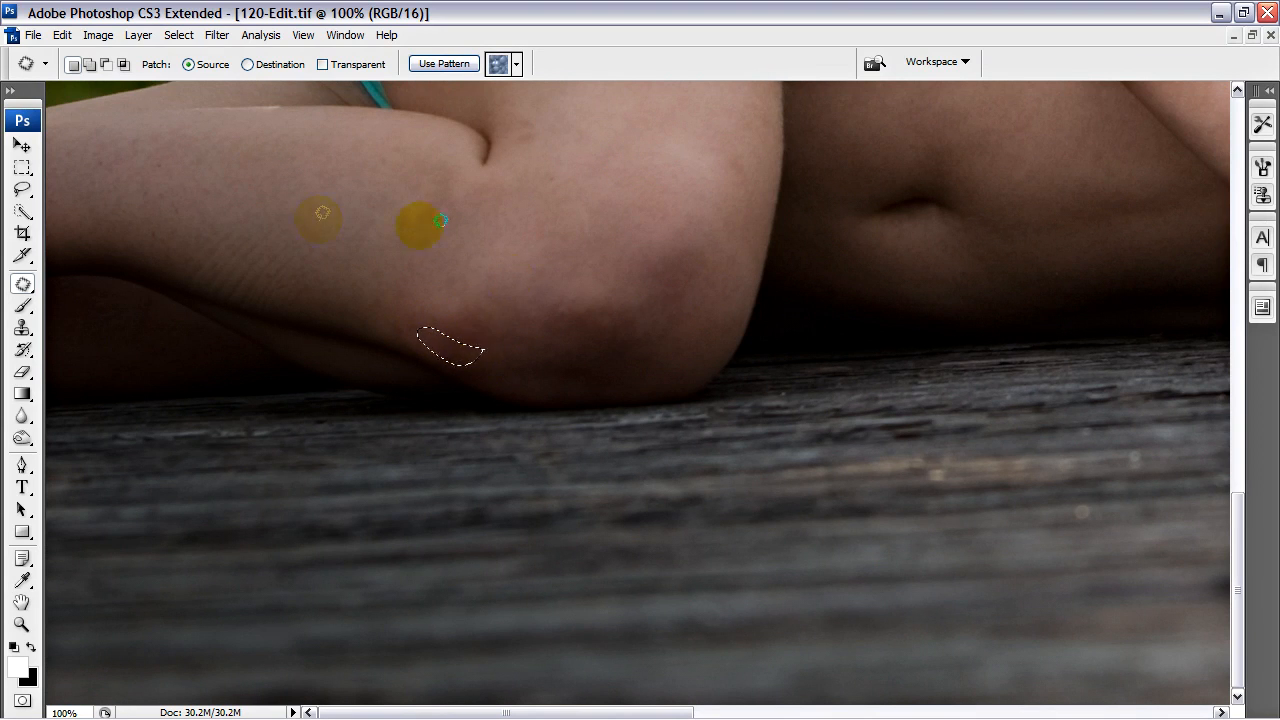
- Patch the skin creases along the lower leg using smoother skin from the same leg
{"action": "mouse_move", "coordinate": [328, 239]}
{"action": "left_mouse_down"}
{"action": "mouse_move", "coordinate": [207, 227]}
{"action": "mouse_move", "coordinate": [305, 276]}
{"action": "mouse_move", "coordinate": [340, 245]}
{"action": "left_mouse_up"}
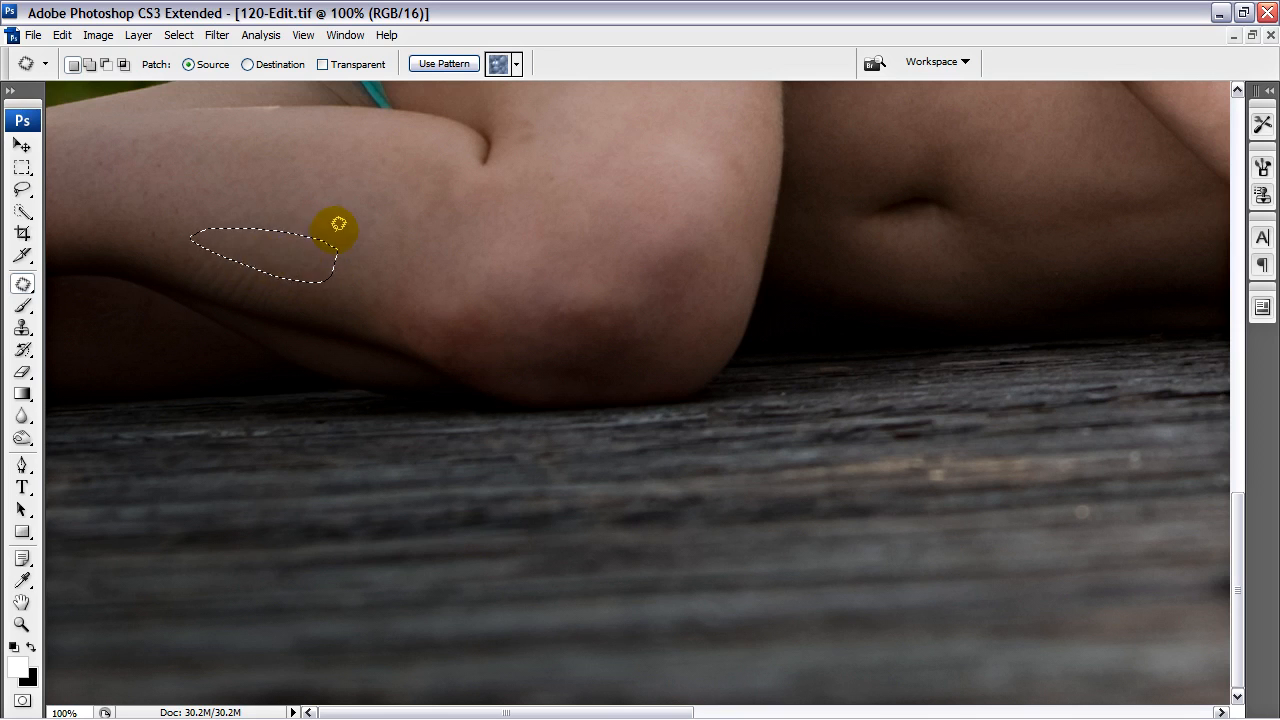
{"action": "left_click_drag", "start_coordinate": [344, 294], "coordinate": [228, 247]}
{"action": "mouse_move", "coordinate": [281, 297]}
{"action": "left_mouse_down"}
{"action": "mouse_move", "coordinate": [318, 290]}
{"action": "mouse_move", "coordinate": [350, 258]}
{"action": "left_mouse_up"}
{"action": "left_click", "coordinate": [338, 250]}
{"action": "mouse_move", "coordinate": [332, 262]}
{"action": "left_mouse_down"}
{"action": "mouse_move", "coordinate": [383, 245]}
{"action": "mouse_move", "coordinate": [408, 281]}
{"action": "left_mouse_up"}
{"action": "left_click_drag", "start_coordinate": [388, 281], "coordinate": [461, 252]}
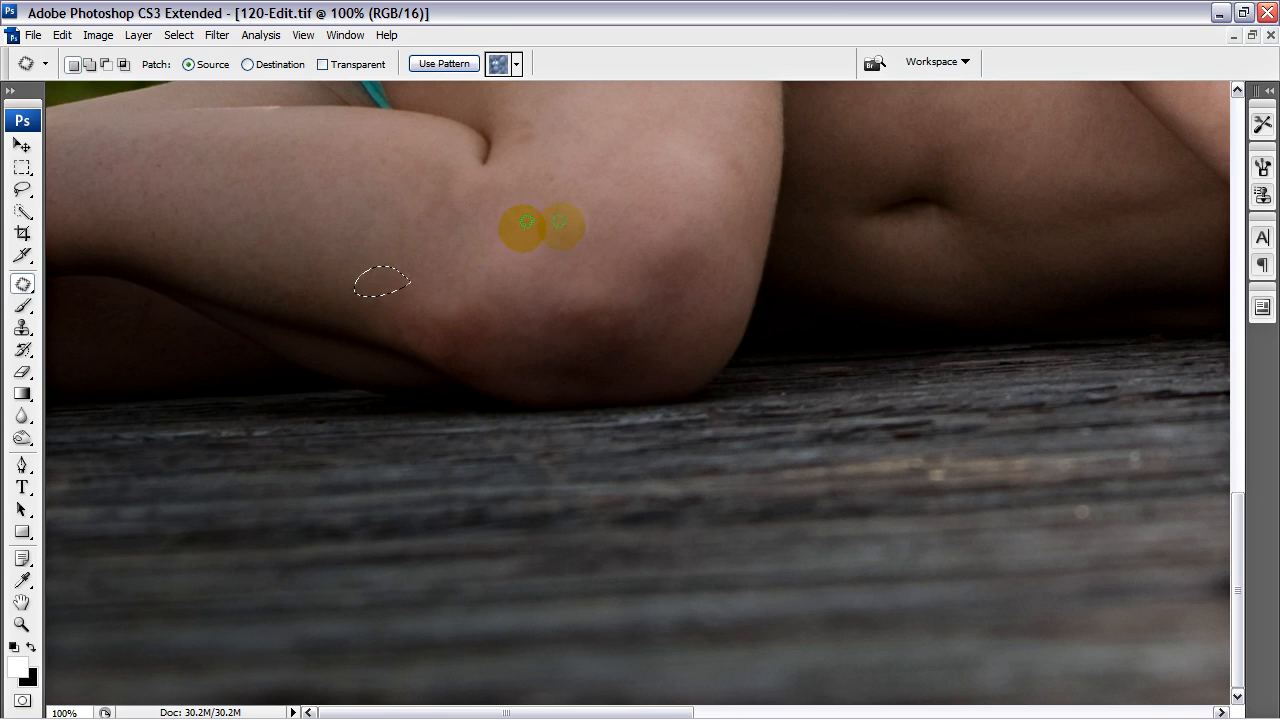
- Patch the blemishes on the abdomen between the bikini bottom and the elbow
{"action": "scroll", "coordinate": [634, 323], "scroll_direction": "up", "scroll_amount": 5}
{"action": "left_click_drag", "start_coordinate": [736, 467], "coordinate": [704, 522]}
{"action": "key", "text": "space"}
{"action": "left_click_drag", "start_coordinate": [661, 372], "coordinate": [483, 510]}
{"action": "left_click_drag", "start_coordinate": [714, 487], "coordinate": [691, 510]}
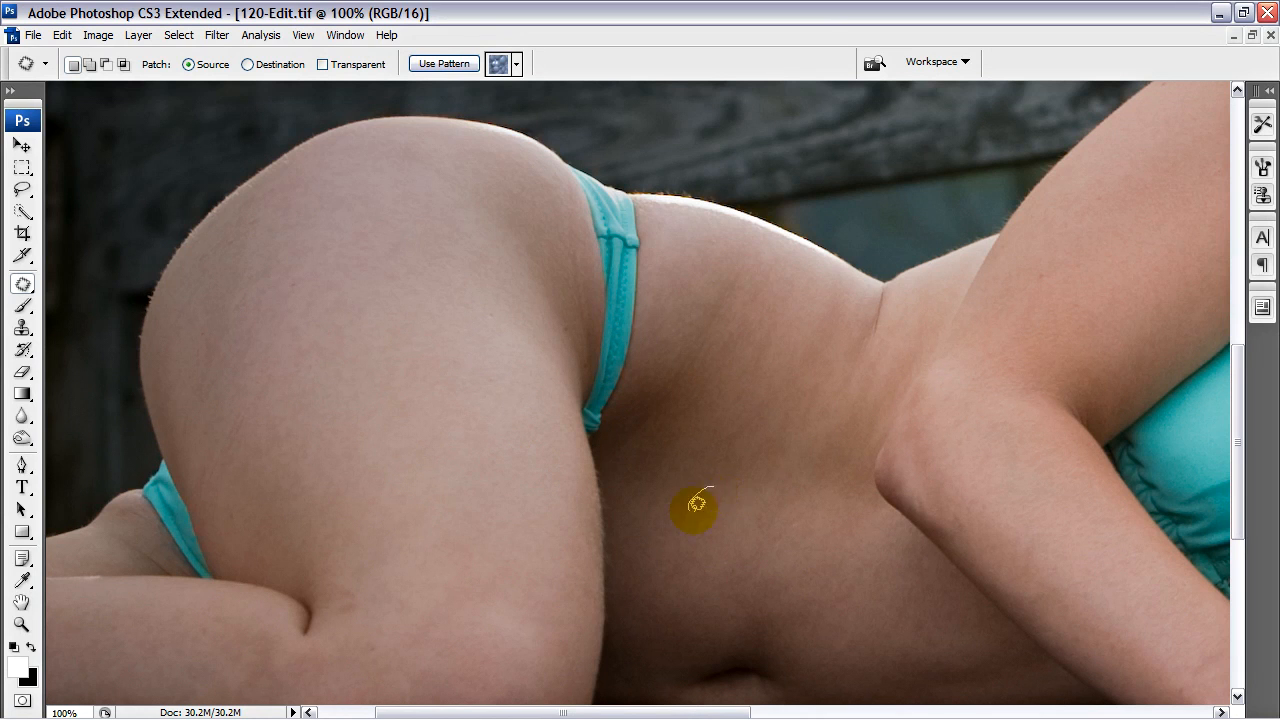
{"action": "key", "text": "space"}
{"action": "left_click_drag", "start_coordinate": [768, 452], "coordinate": [620, 503]}
{"action": "mouse_move", "coordinate": [590, 376]}
{"action": "left_mouse_down"}
{"action": "mouse_move", "coordinate": [531, 465]}
{"action": "mouse_move", "coordinate": [605, 437]}
{"action": "mouse_move", "coordinate": [633, 468]}
{"action": "left_mouse_up"}
{"action": "left_click", "coordinate": [662, 425]}
- Patch the small spots on the model's upper arm and shoulder
{"action": "key", "text": "space"}
{"action": "left_click_drag", "start_coordinate": [754, 459], "coordinate": [508, 402]}
{"action": "mouse_move", "coordinate": [653, 328]}
{"action": "left_mouse_down"}
{"action": "mouse_move", "coordinate": [681, 300]}
{"action": "mouse_move", "coordinate": [656, 328]}
{"action": "left_mouse_up"}
{"action": "key", "text": "space"}
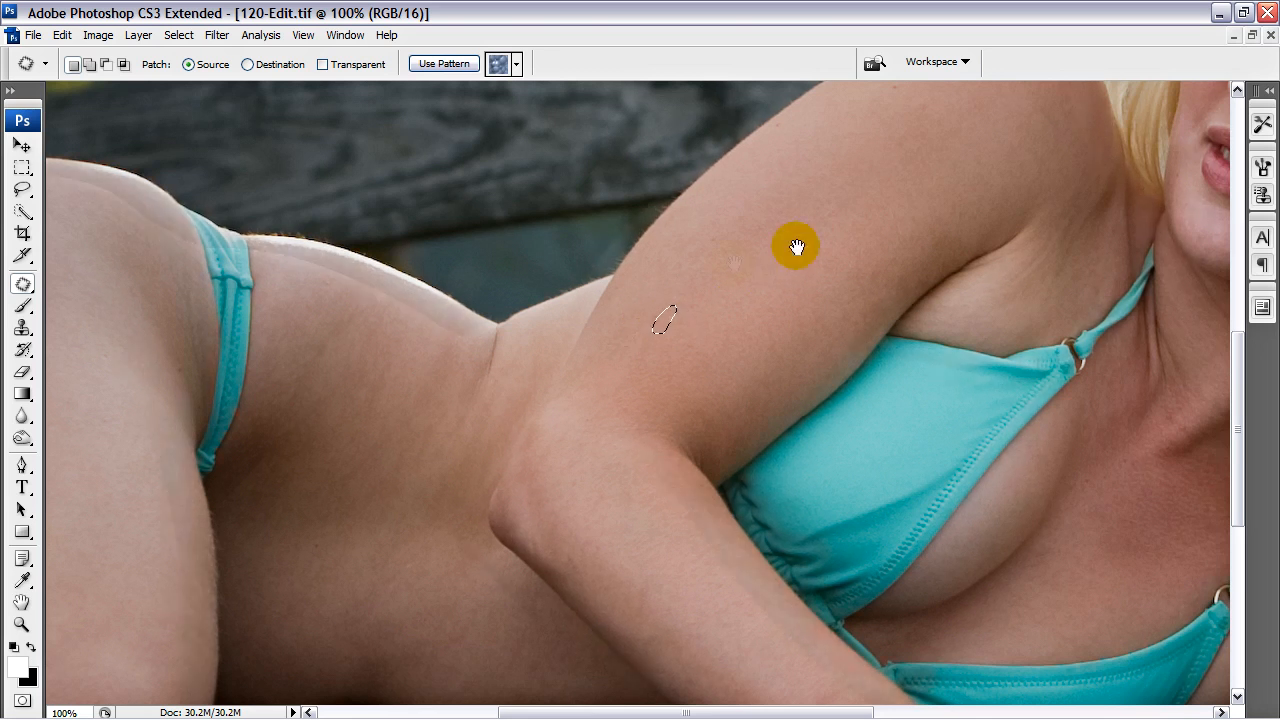
{"action": "left_click_drag", "start_coordinate": [940, 174], "coordinate": [708, 287]}
{"action": "left_click_drag", "start_coordinate": [681, 191], "coordinate": [680, 215]}
{"action": "left_click_drag", "start_coordinate": [672, 208], "coordinate": [669, 233]}
{"action": "key", "text": "space"}
{"action": "left_click_drag", "start_coordinate": [691, 262], "coordinate": [423, 316]}
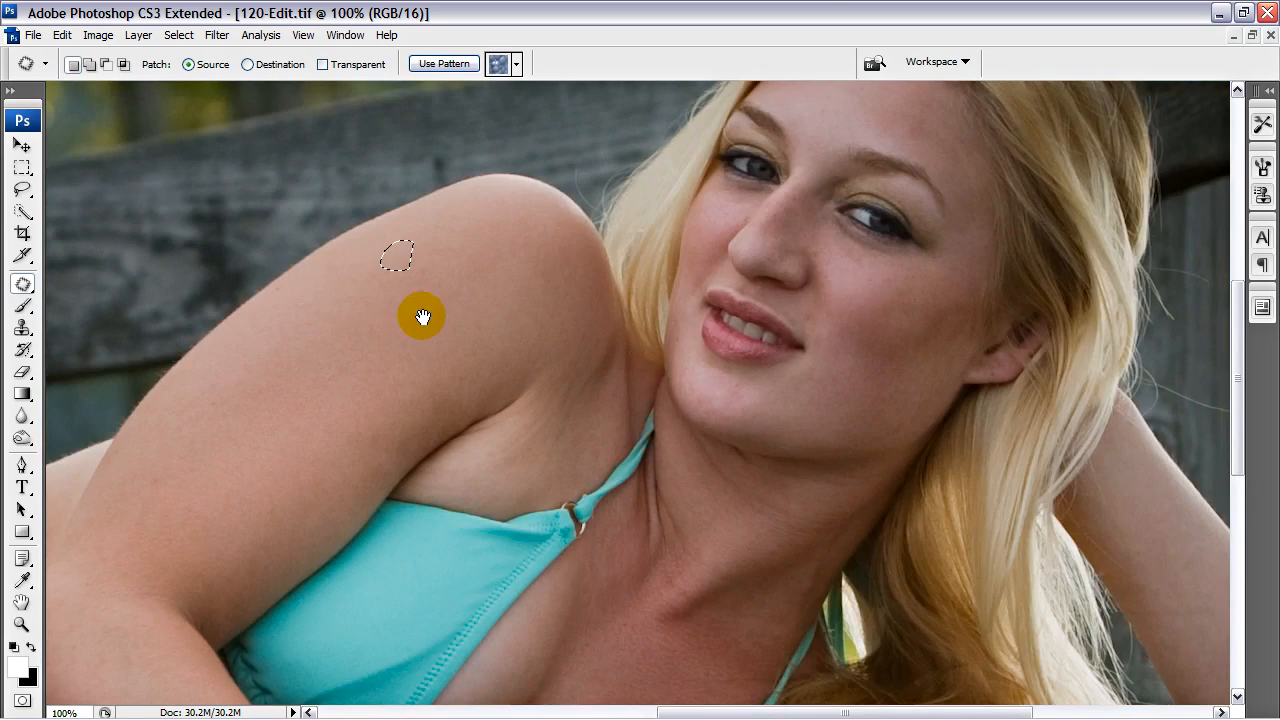
- Patch the remaining uneven area on the forehead above the eyebrows and clear the selection
{"action": "left_click", "coordinate": [818, 302]}
{"action": "left_click_drag", "start_coordinate": [914, 304], "coordinate": [918, 309]}
{"action": "key", "text": "space"}
{"action": "left_click_drag", "start_coordinate": [890, 220], "coordinate": [863, 309]}
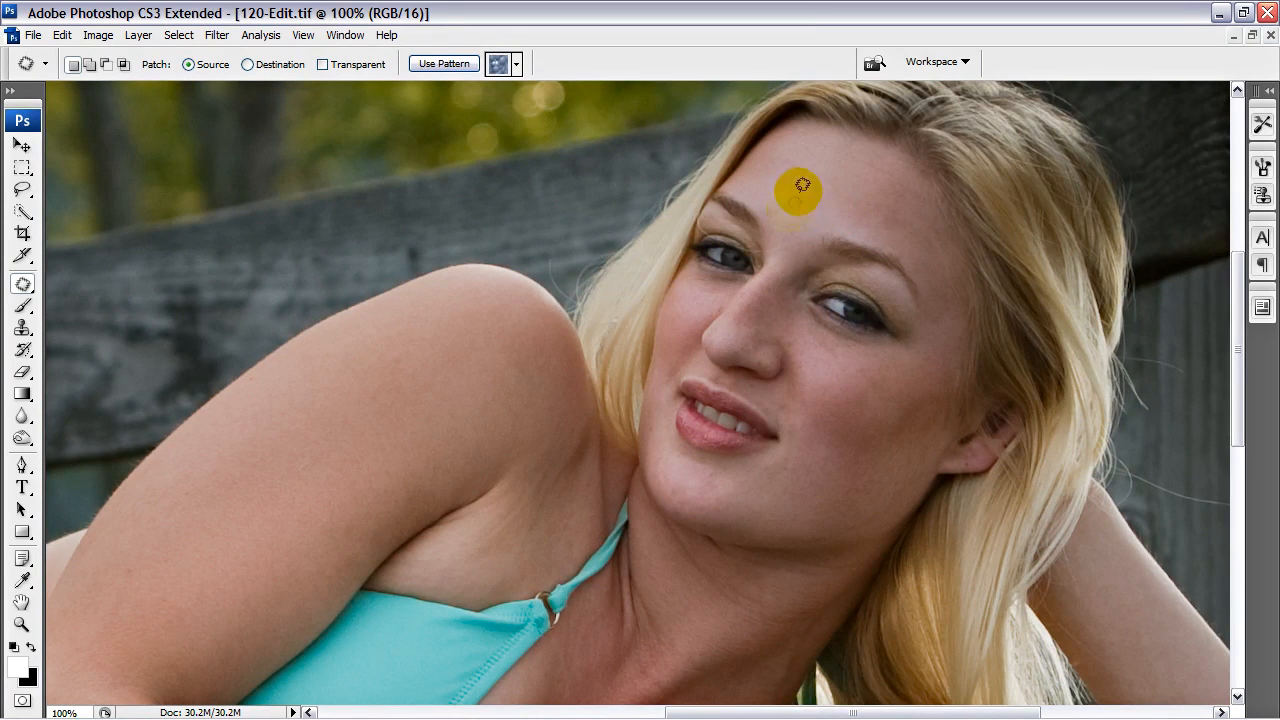
{"action": "mouse_move", "coordinate": [798, 193]}
{"action": "left_mouse_down"}
{"action": "mouse_move", "coordinate": [831, 198]}
{"action": "mouse_move", "coordinate": [852, 152]}
{"action": "left_mouse_up"}
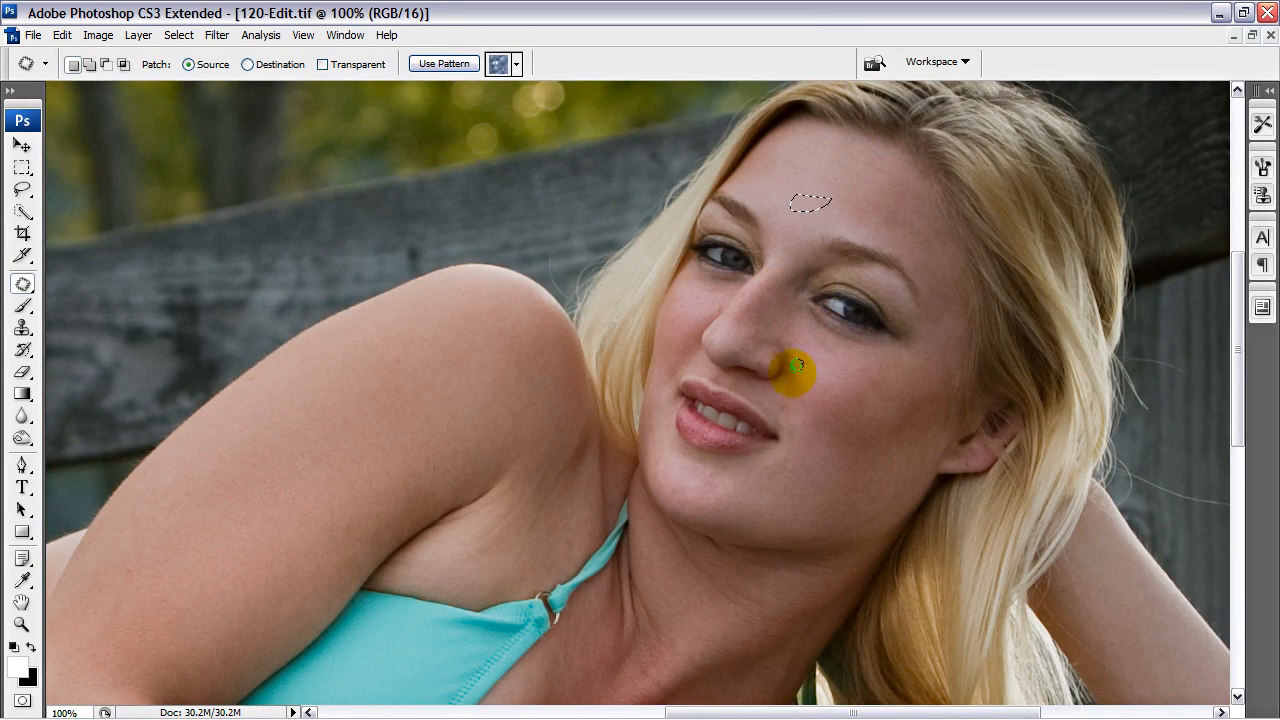
{"action": "left_click", "coordinate": [820, 378]}
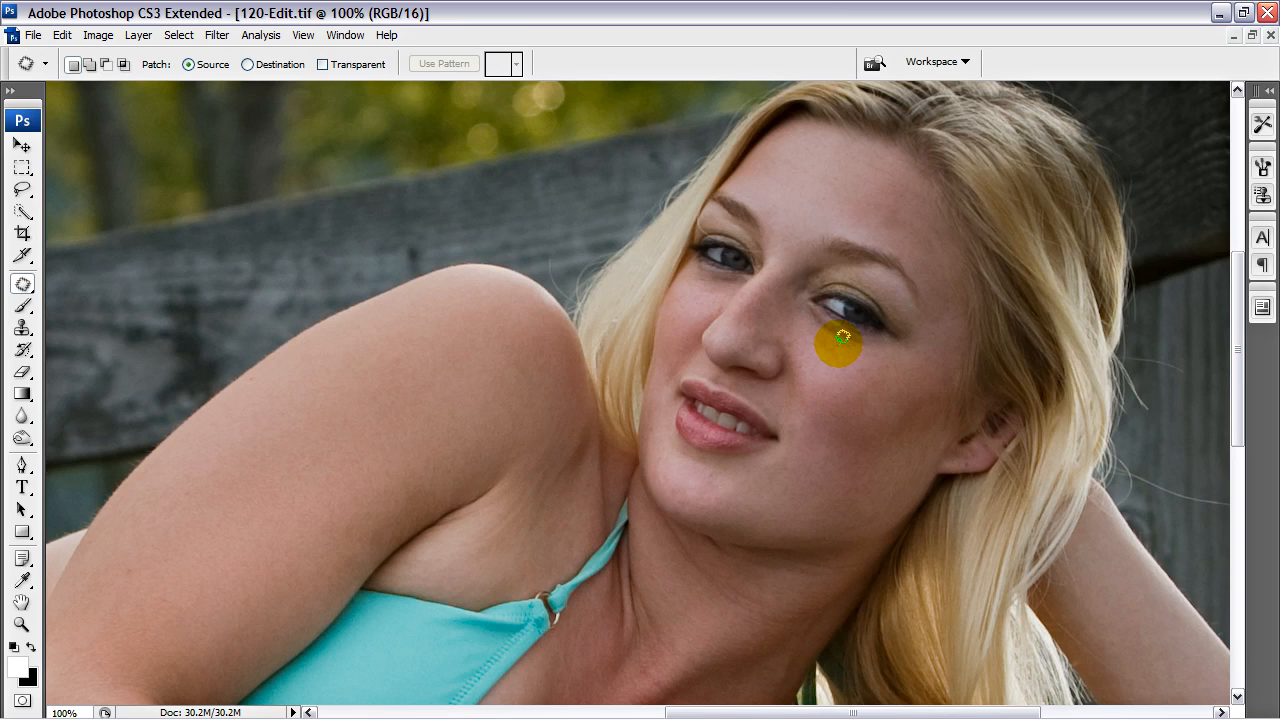
- Patch the small mark on the forehead between the eyebrows at 200% magnification and clear the selection
{"action": "key", "text": "ctrl+plus"}
{"action": "key", "text": "space"}
{"action": "left_click_drag", "start_coordinate": [841, 355], "coordinate": [605, 541]}
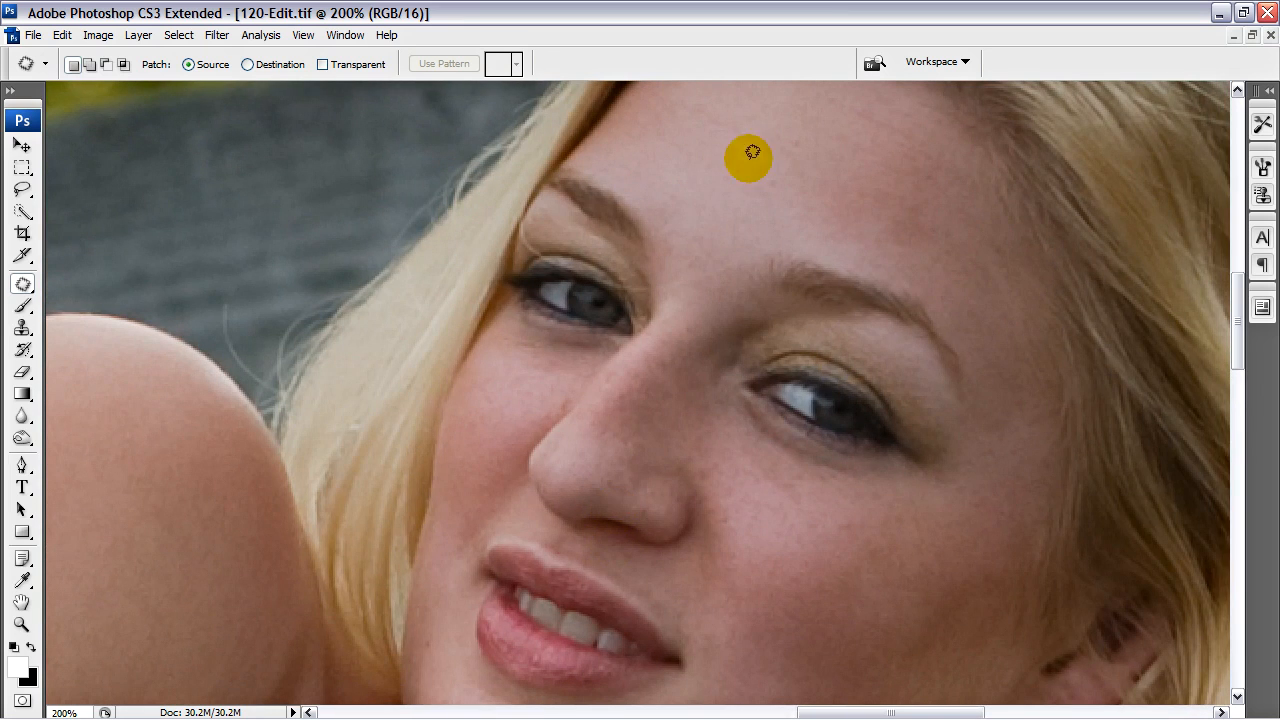
{"action": "mouse_move", "coordinate": [742, 256]}
{"action": "left_mouse_down"}
{"action": "mouse_move", "coordinate": [671, 268]}
{"action": "mouse_move", "coordinate": [669, 290]}
{"action": "mouse_move", "coordinate": [740, 257]}
{"action": "left_mouse_up"}
{"action": "left_click", "coordinate": [716, 222]}
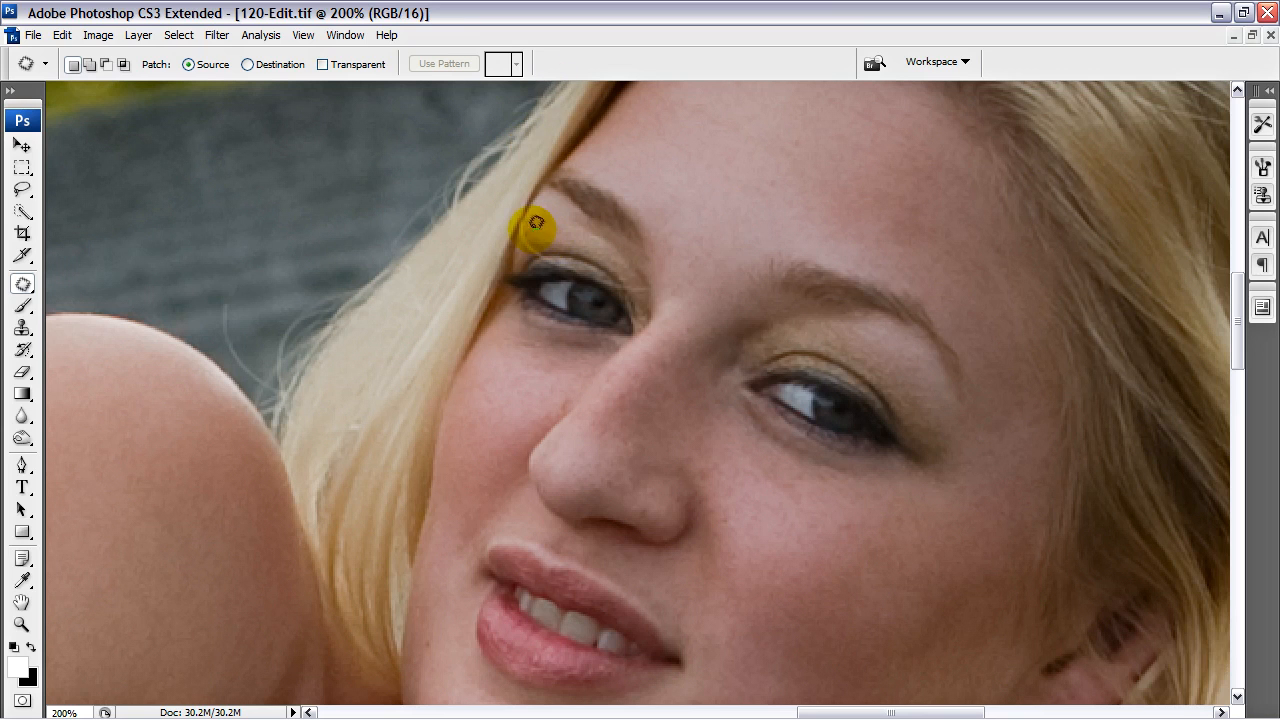
- Patch the fine lines on the outer upper eyelid of the eye nearest the shoulder
{"action": "left_click_drag", "start_coordinate": [520, 233], "coordinate": [522, 235]}
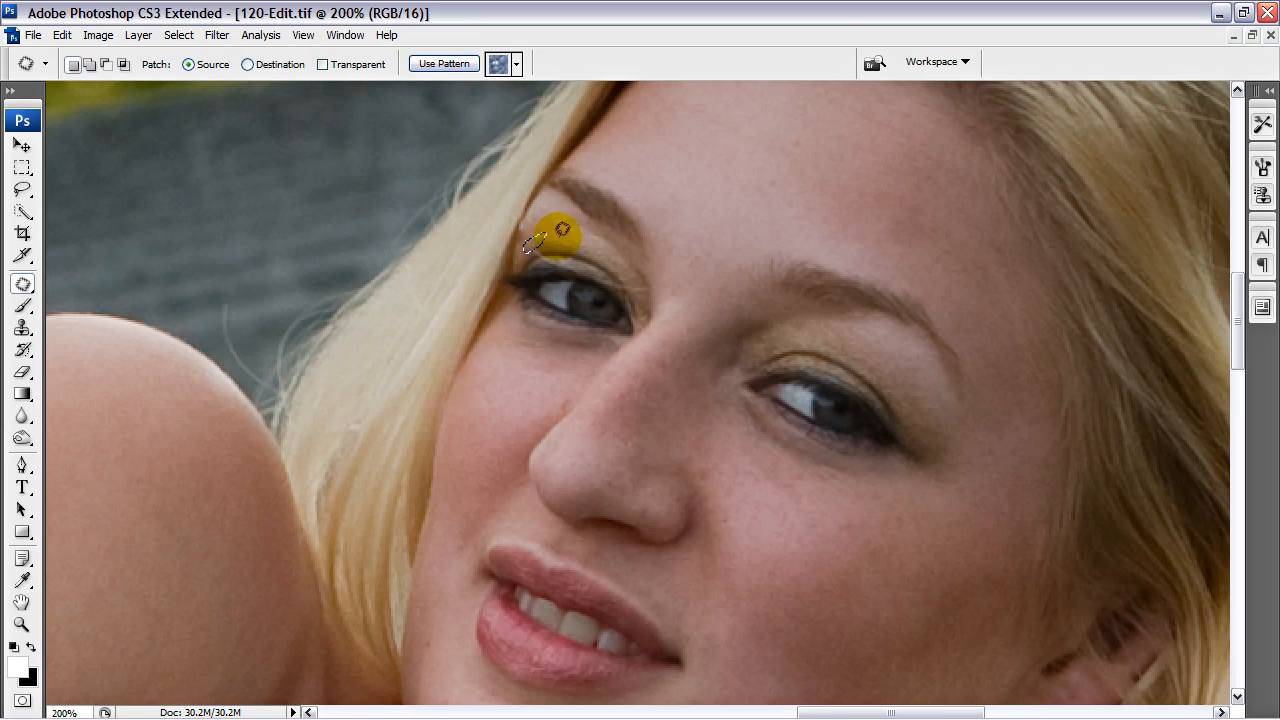
{"action": "left_click", "coordinate": [548, 238]}
{"action": "left_click_drag", "start_coordinate": [535, 242], "coordinate": [530, 252]}
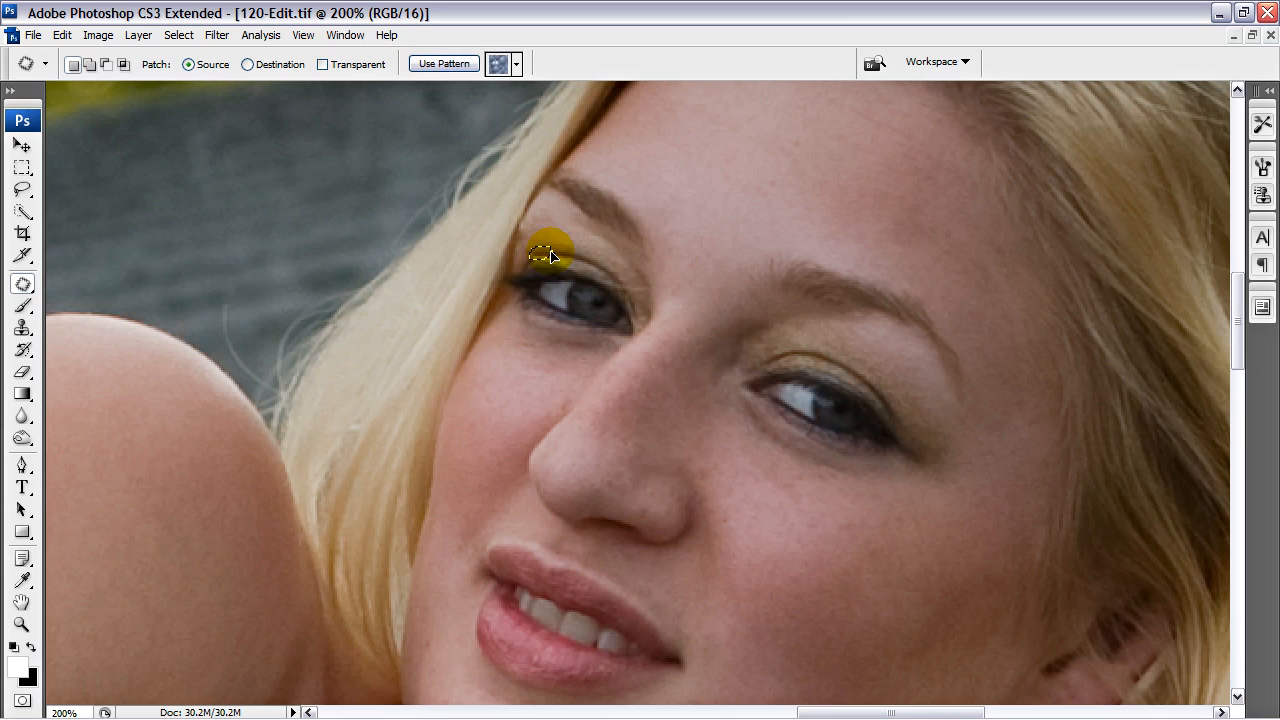
{"action": "left_click", "coordinate": [550, 240]}
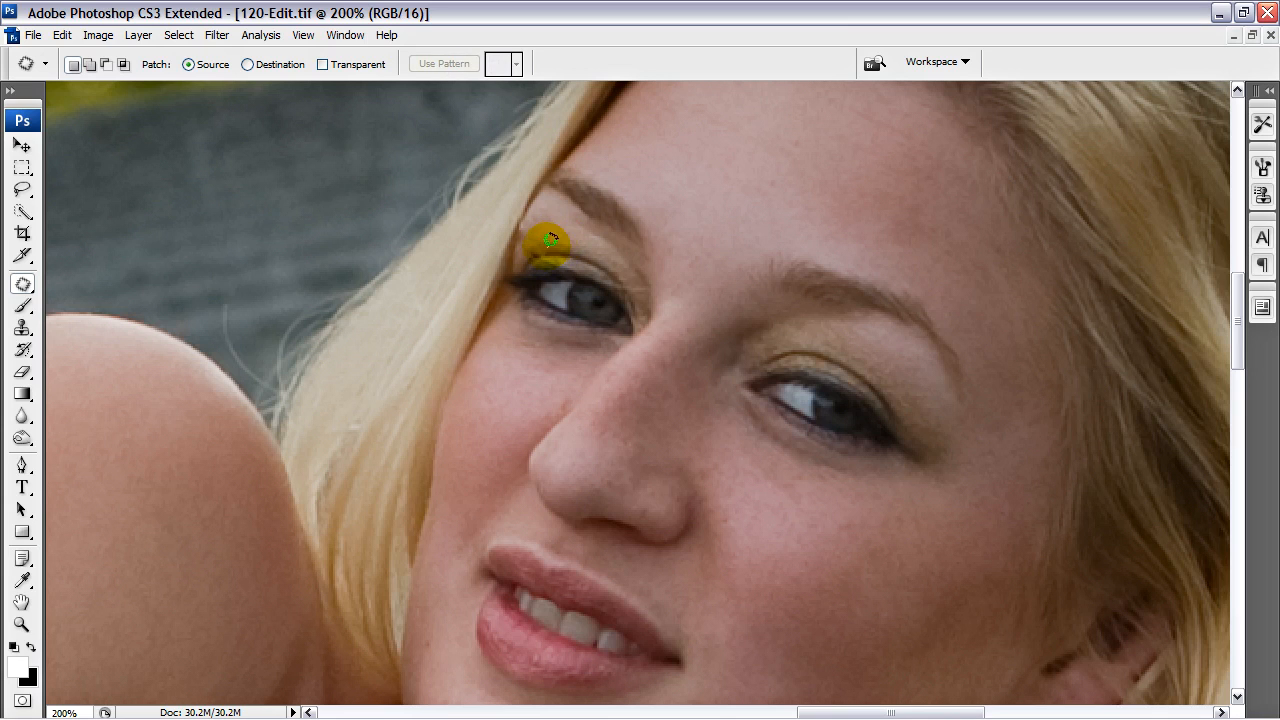
{"action": "left_click_drag", "start_coordinate": [540, 252], "coordinate": [541, 250]}
{"action": "left_click", "coordinate": [552, 240]}
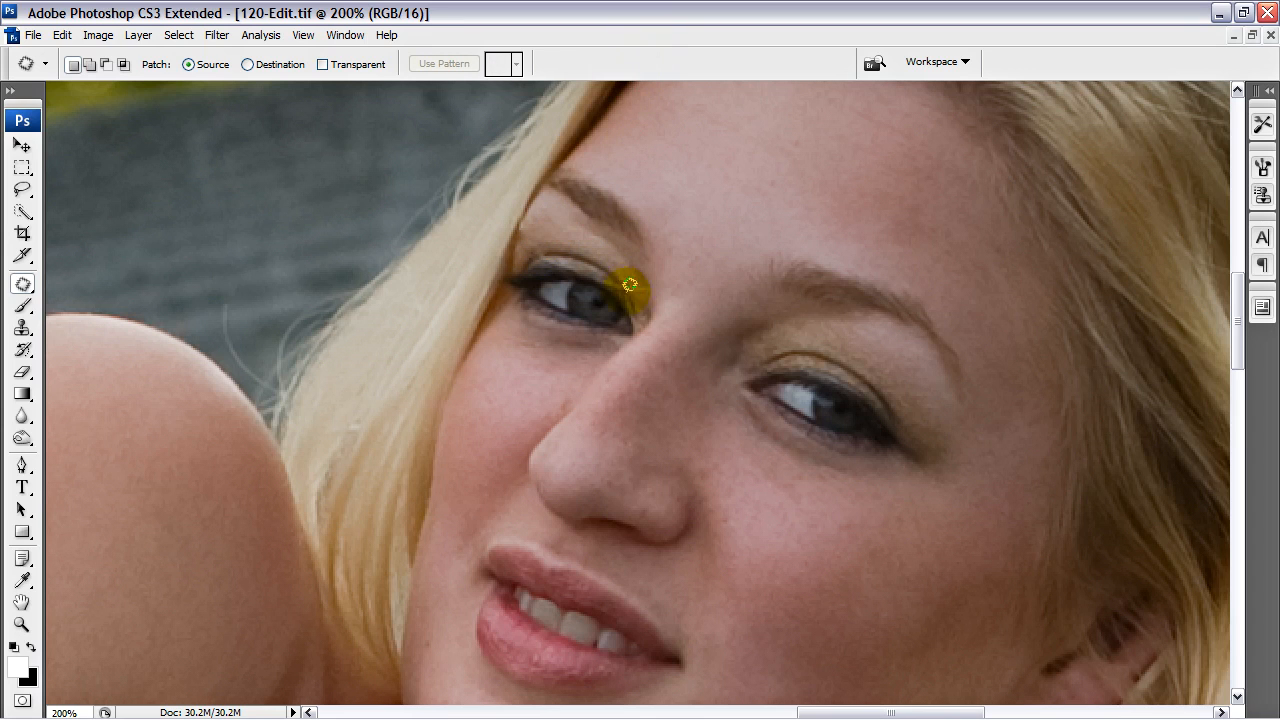
- Patch the skin at the inner corner of the same eye and retouch its outer eyelid again
{"action": "left_click_drag", "start_coordinate": [642, 281], "coordinate": [643, 285]}
{"action": "mouse_move", "coordinate": [640, 288]}
{"action": "left_mouse_down"}
{"action": "mouse_move", "coordinate": [621, 261]}
{"action": "mouse_move", "coordinate": [646, 290]}
{"action": "mouse_move", "coordinate": [630, 268]}
{"action": "left_mouse_up"}
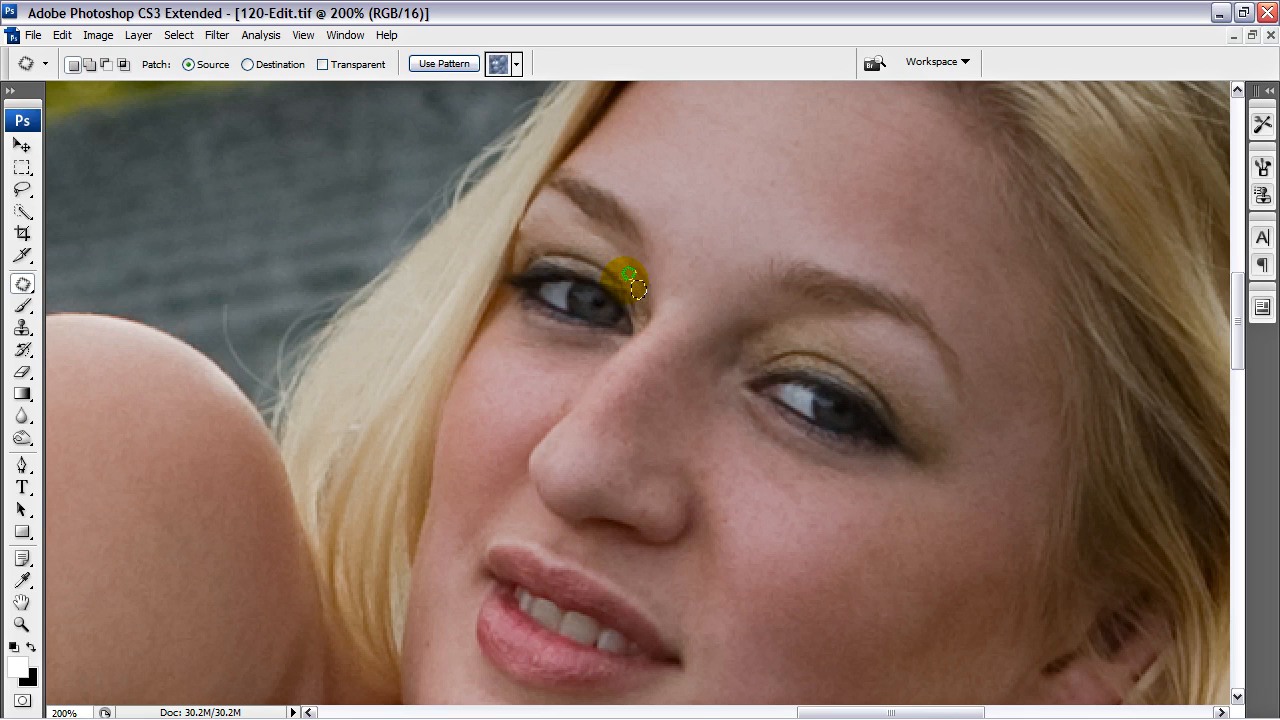
{"action": "left_click_drag", "start_coordinate": [627, 273], "coordinate": [622, 288]}
{"action": "left_click", "coordinate": [643, 289]}
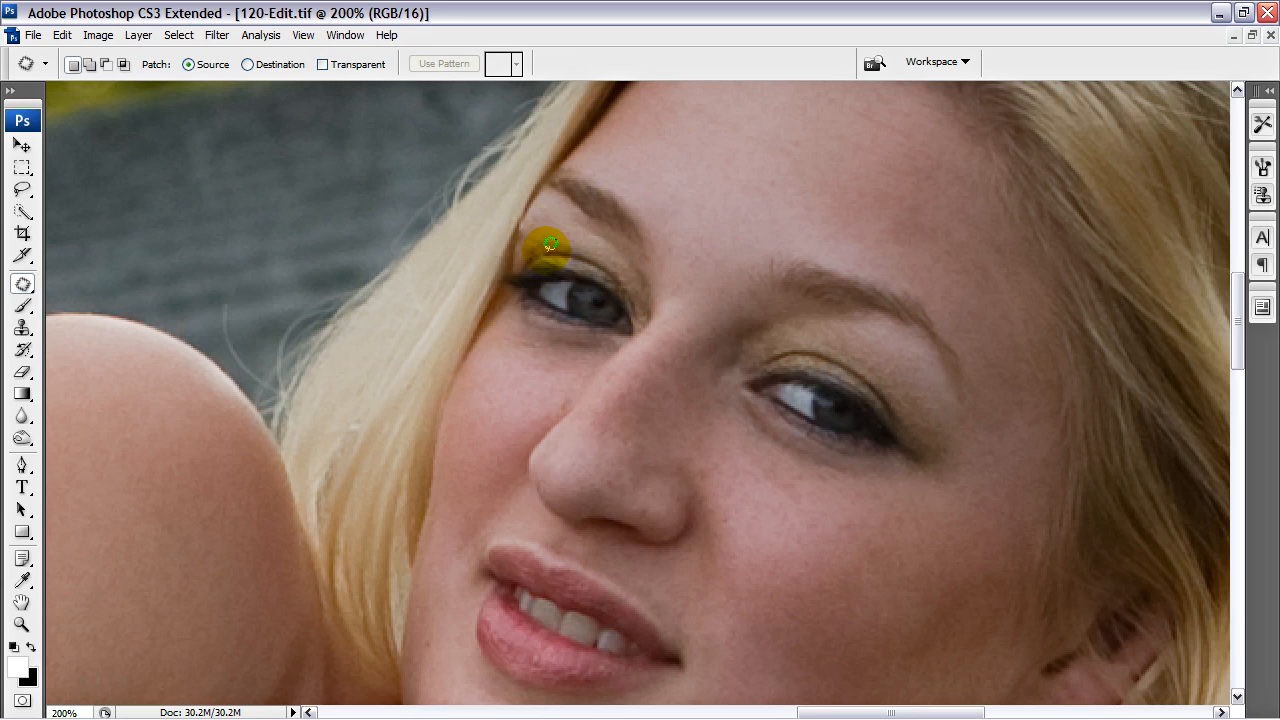
{"action": "left_click_drag", "start_coordinate": [530, 238], "coordinate": [537, 241]}
{"action": "left_click_drag", "start_coordinate": [537, 241], "coordinate": [556, 234]}
{"action": "left_click", "coordinate": [556, 234]}
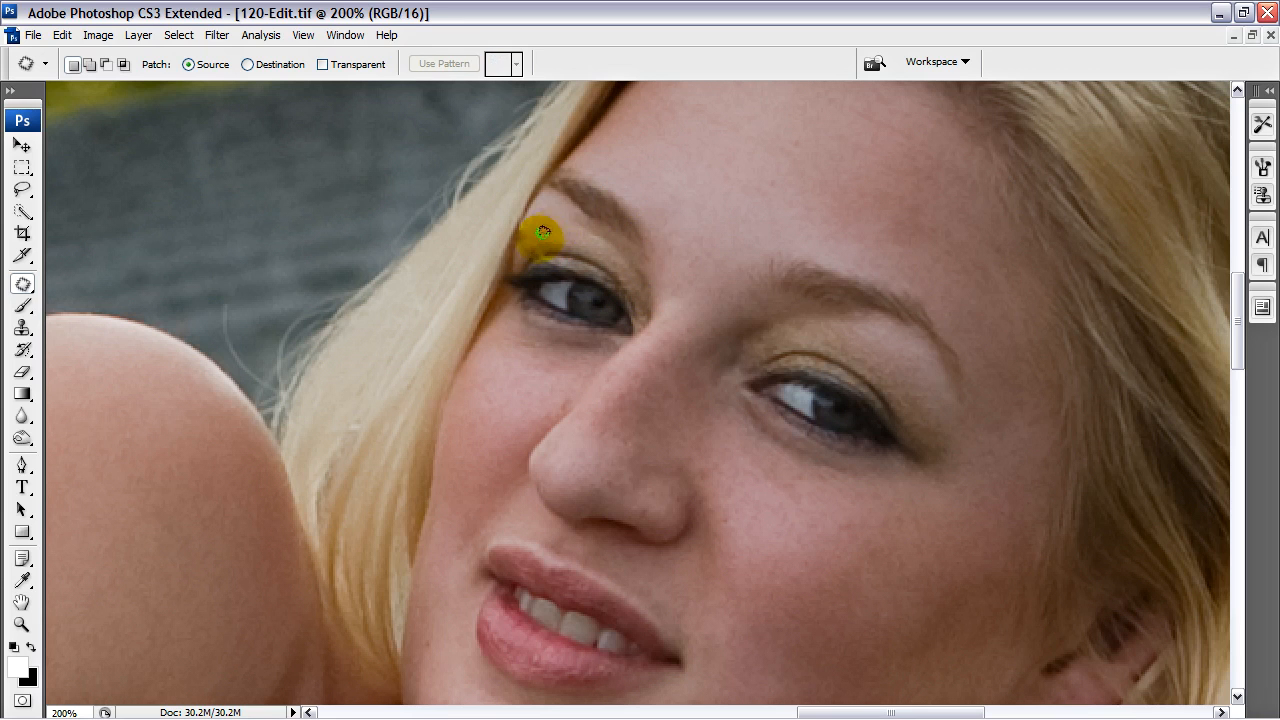
- Inspect the mouth, chin and neck for remaining blemishes, finishing at 66.7% magnification
{"action": "left_click", "coordinate": [693, 401]}
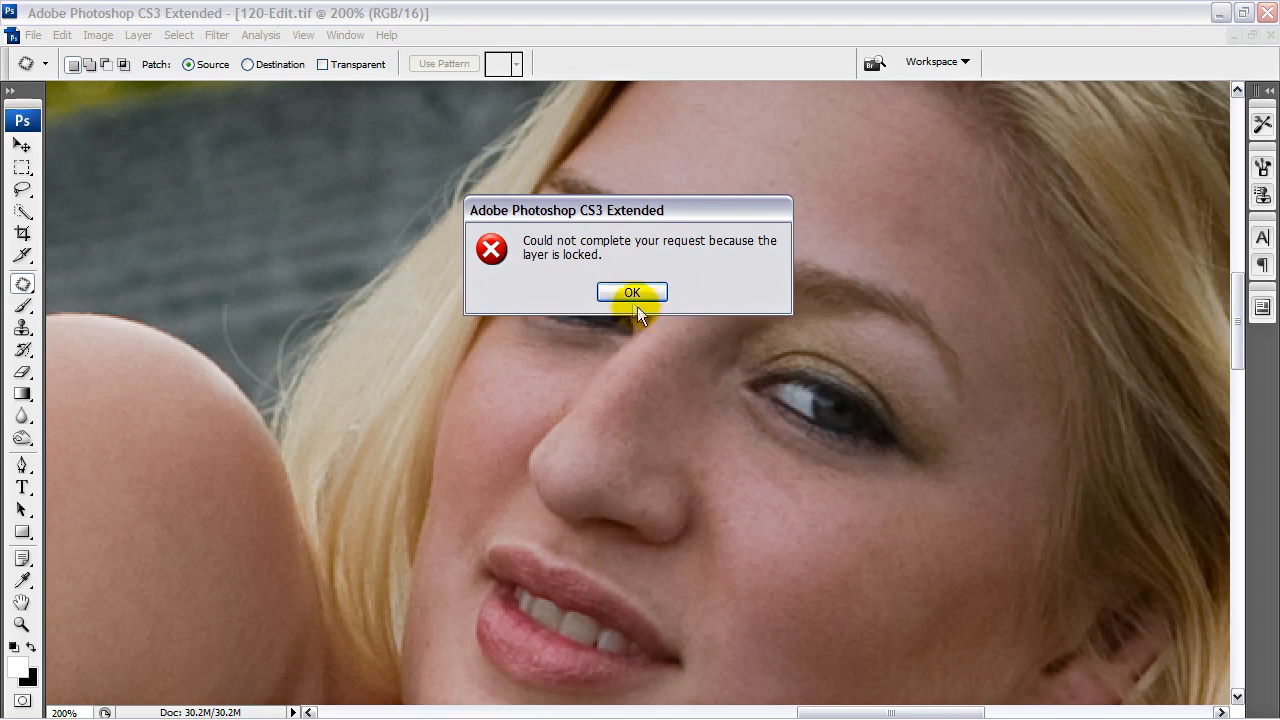
{"action": "left_click", "coordinate": [550, 294]}
{"action": "left_click_drag", "start_coordinate": [752, 553], "coordinate": [766, 206]}
{"action": "mouse_move", "coordinate": [560, 294]}
{"action": "left_mouse_down"}
{"action": "mouse_move", "coordinate": [543, 300]}
{"action": "mouse_move", "coordinate": [556, 312]}
{"action": "left_mouse_up"}
{"action": "left_click", "coordinate": [765, 313]}
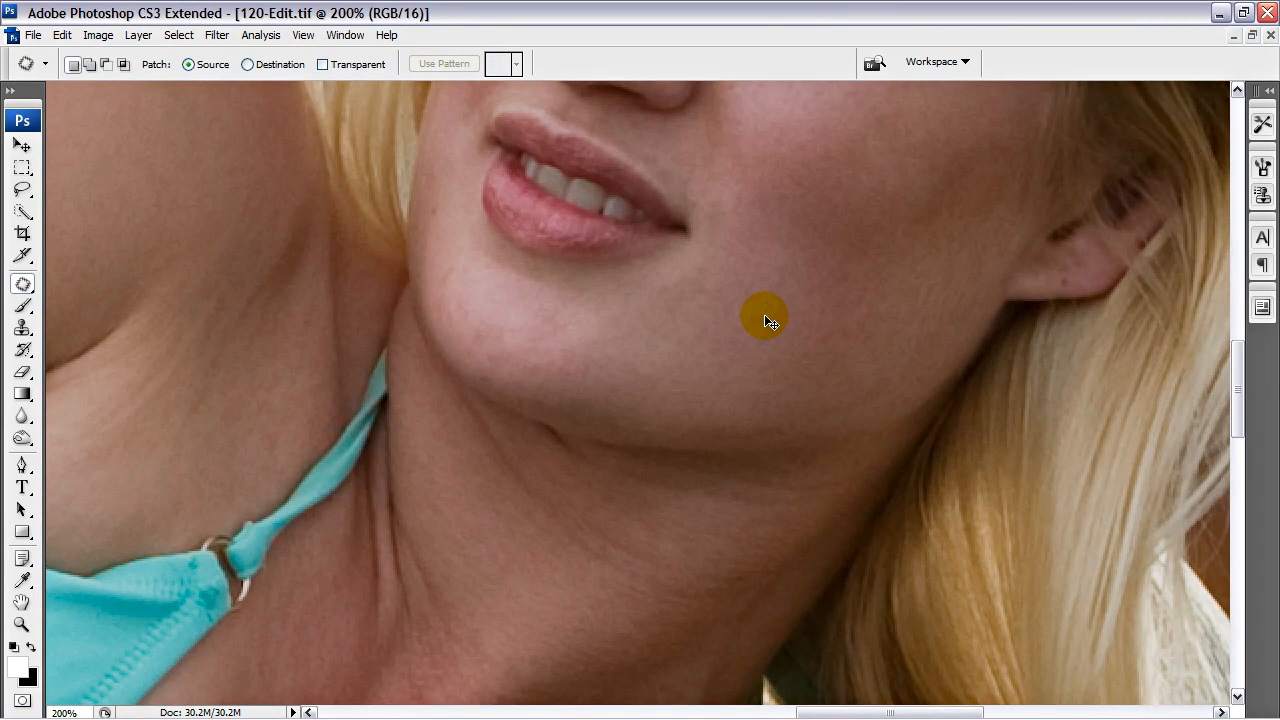
{"action": "key", "text": "ctrl+minus"}
{"action": "key", "text": "ctrl+minus"}
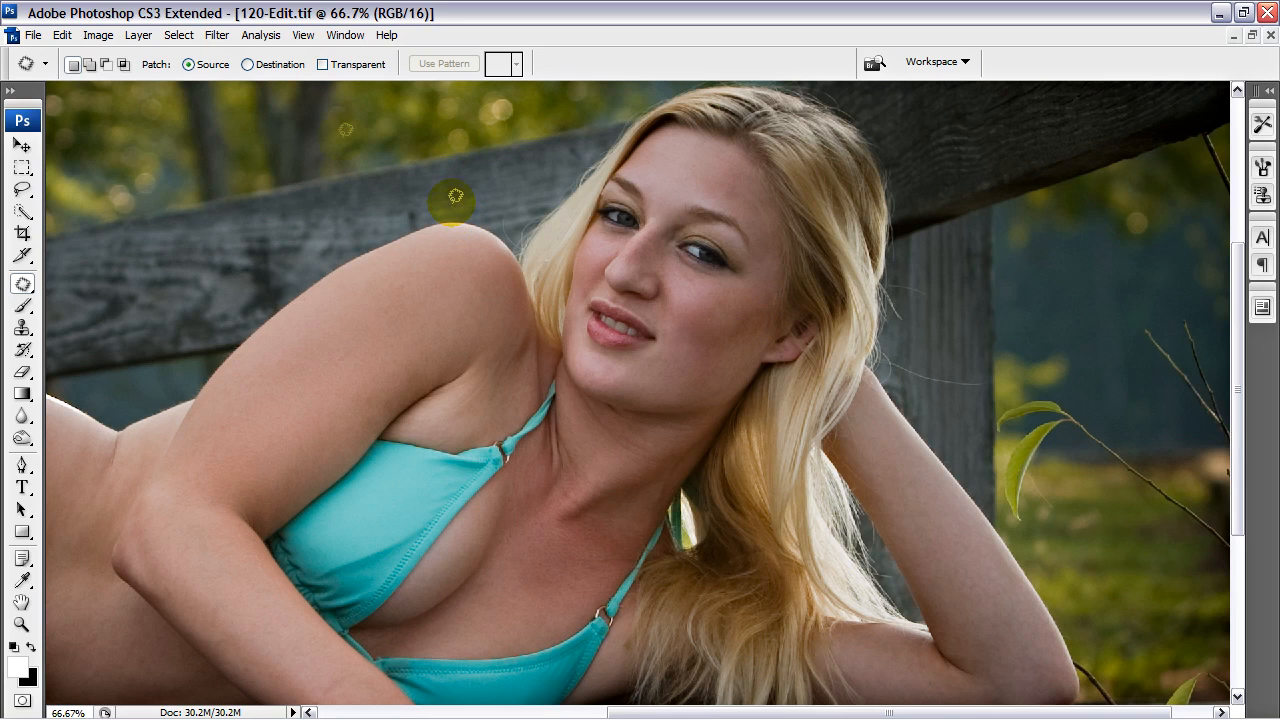
- Set up the Clone Stamp tool with Lighten mode and 28% opacity
{"action": "key", "text": "s"}
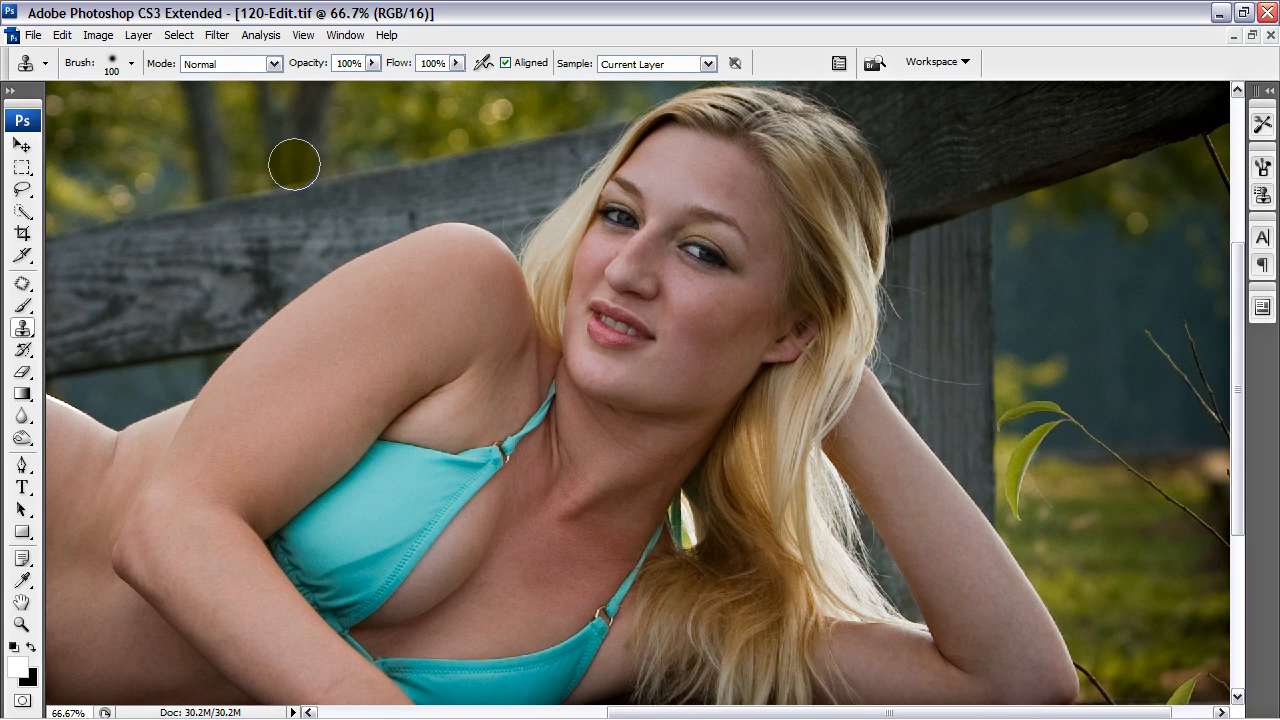
{"action": "left_click", "coordinate": [272, 63]}
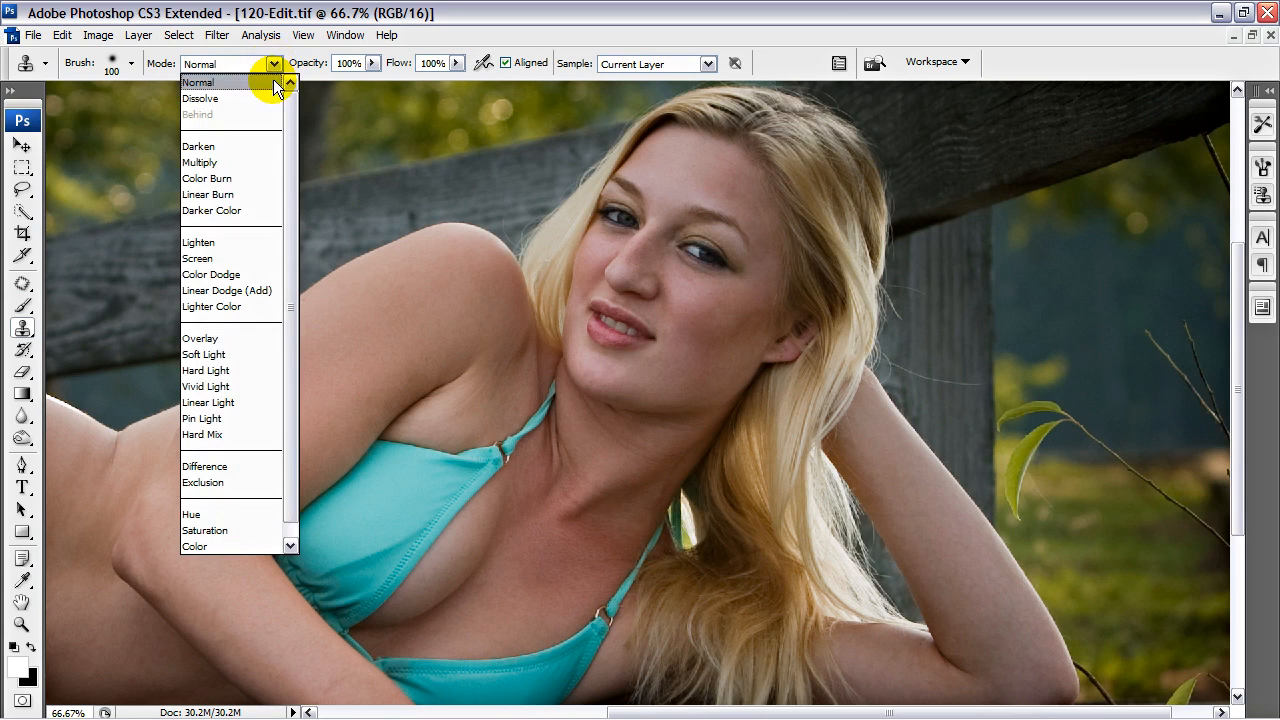
{"action": "left_click", "coordinate": [220, 243]}
{"action": "left_click", "coordinate": [372, 63]}
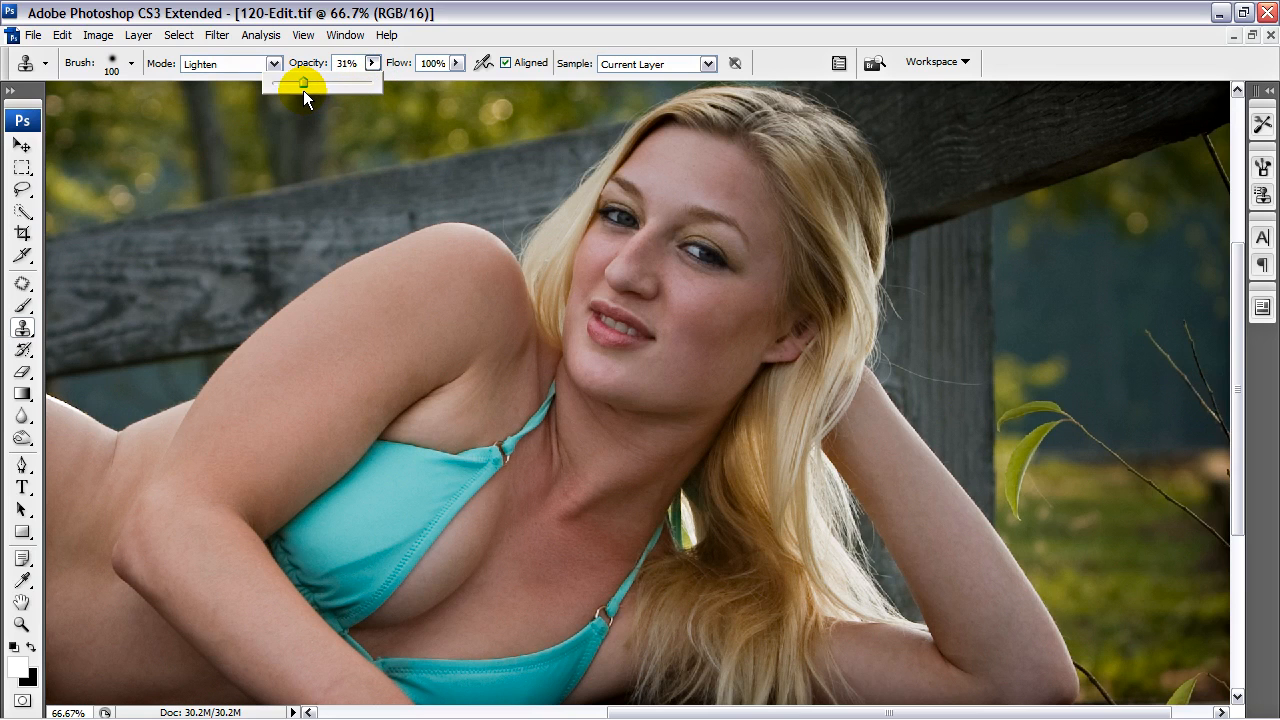
{"action": "left_click_drag", "start_coordinate": [301, 91], "coordinate": [302, 91]}
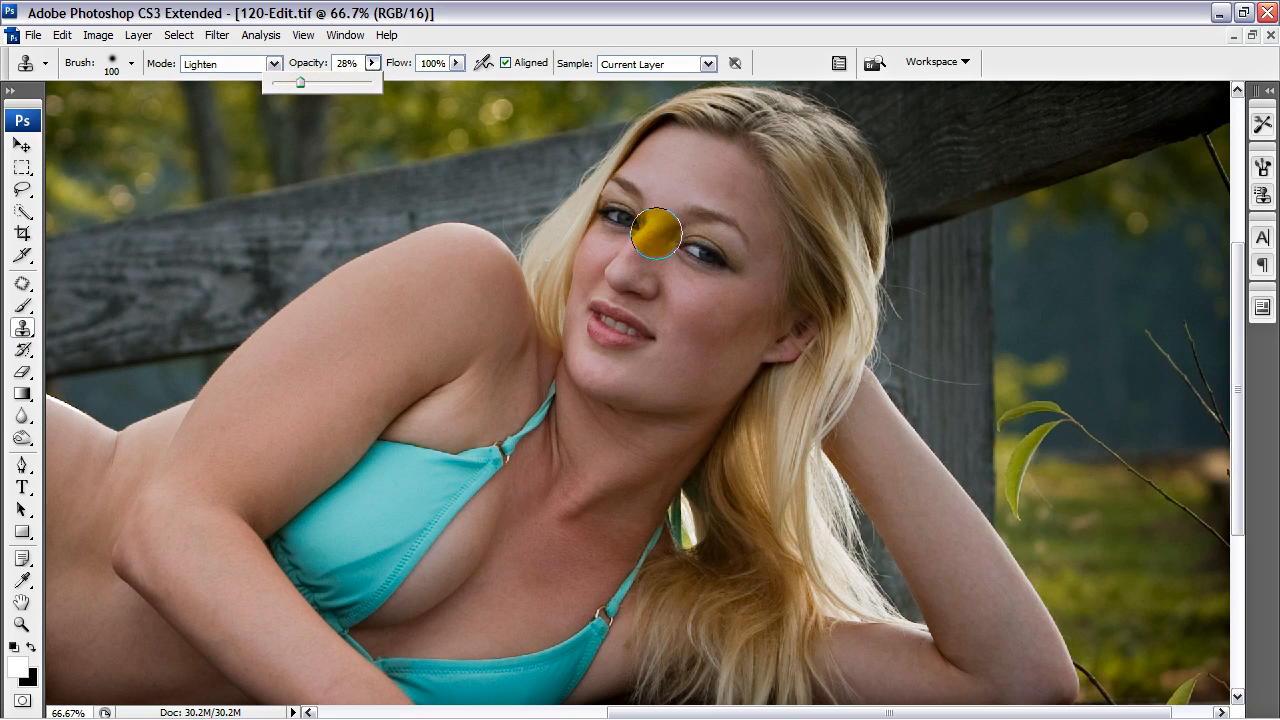
- Reduce the Clone Stamp brush to 25 px for retouching around the eyes at 200% magnification
{"action": "key", "text": "ctrl+plus"}
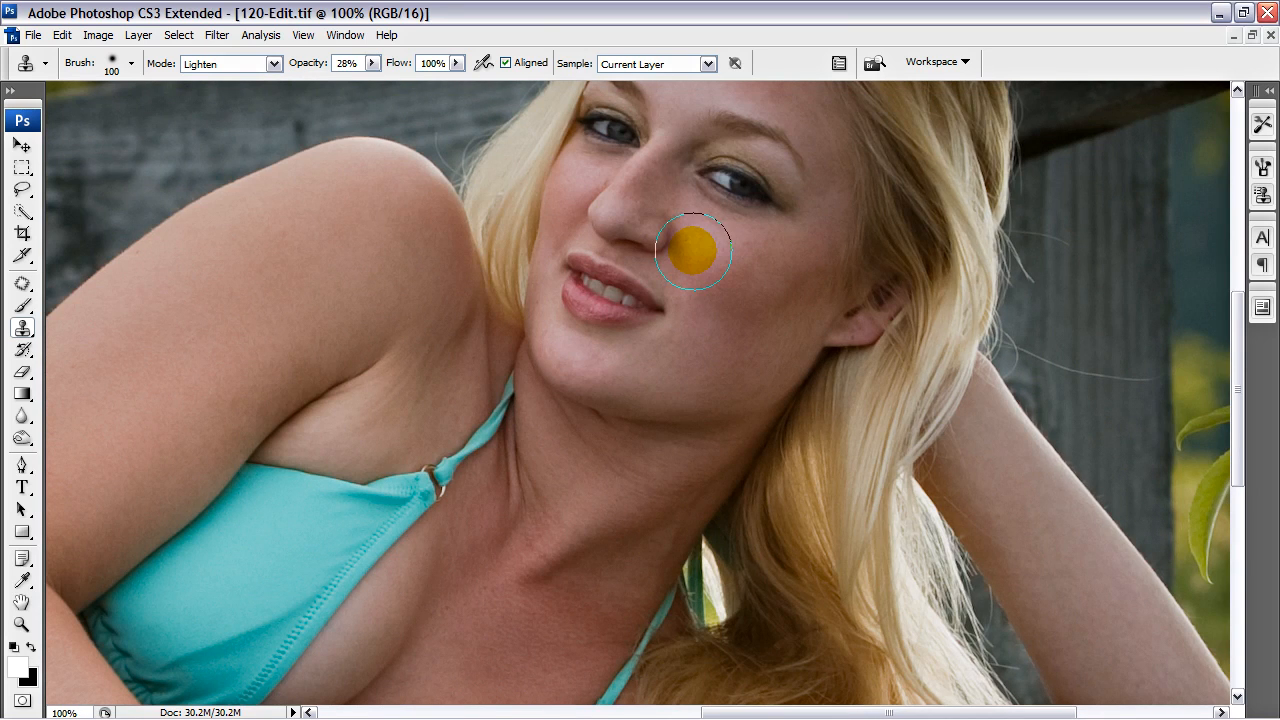
{"action": "key", "text": "ctrl+plus"}
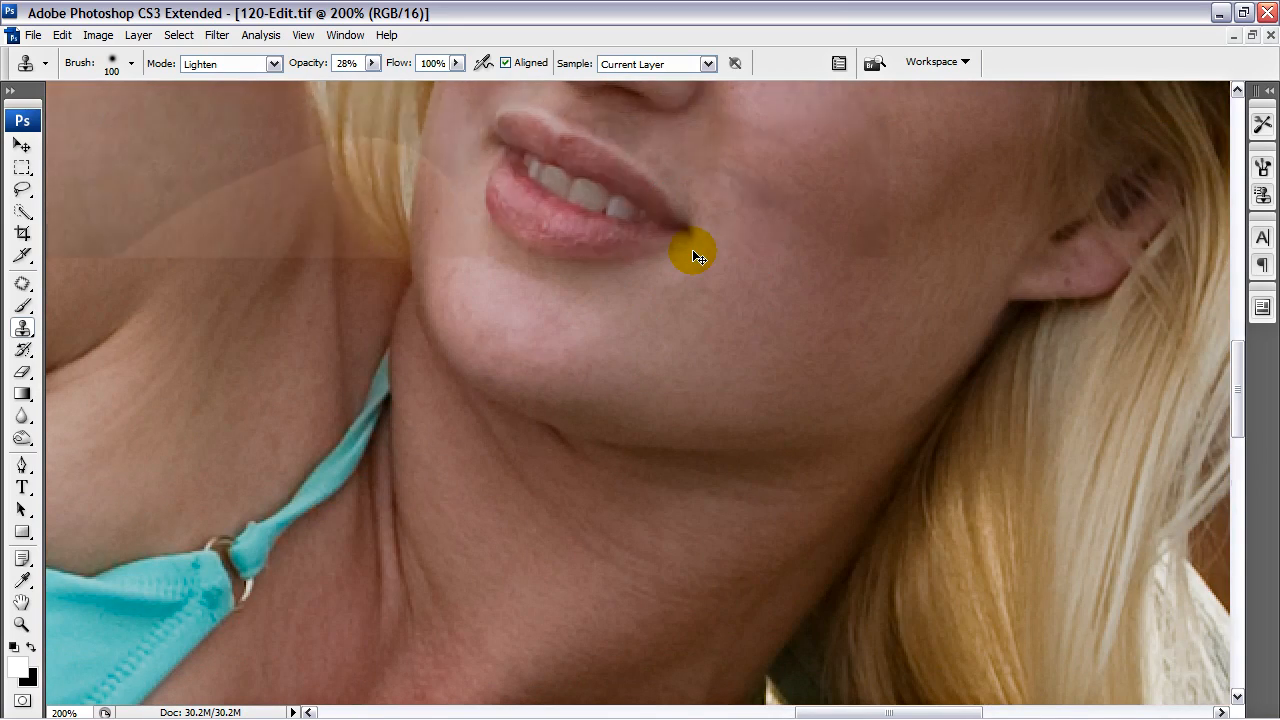
{"action": "key", "text": "ctrl+minus"}
{"action": "key", "text": "ctrl+plus"}
{"action": "left_click_drag", "start_coordinate": [694, 251], "coordinate": [500, 600]}
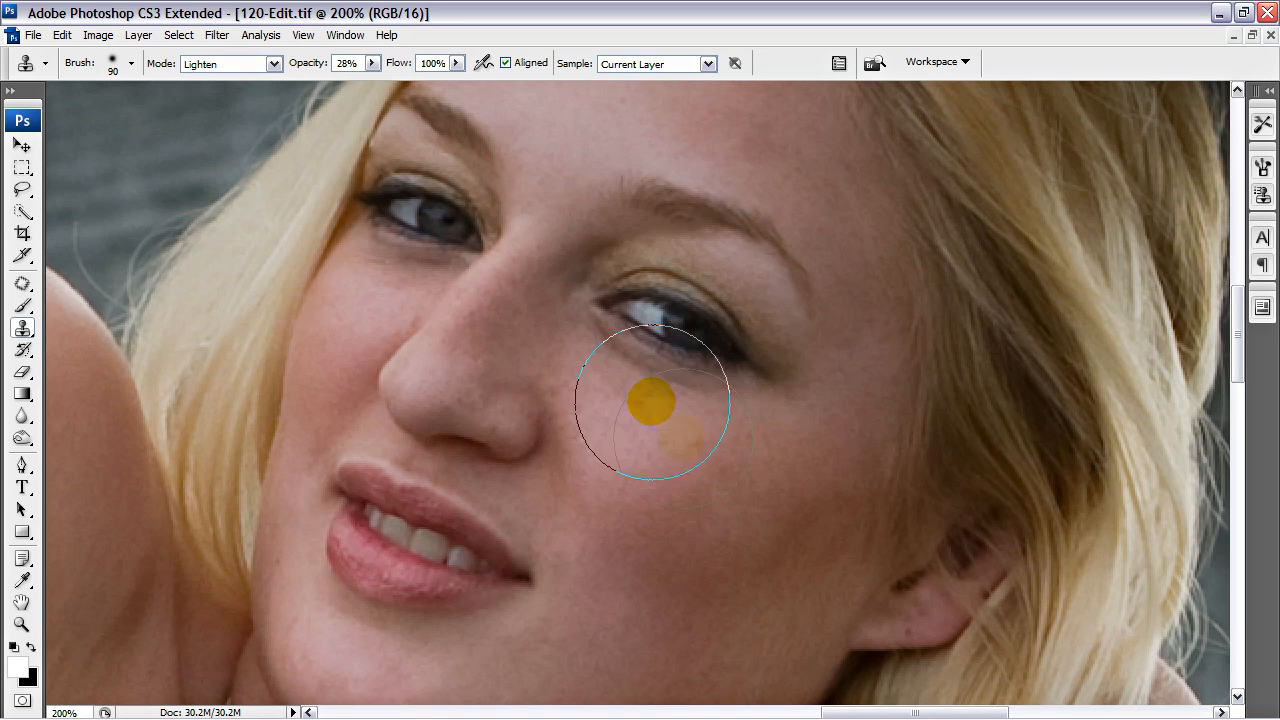
{"action": "key", "text": "bracketleft"}
{"action": "key", "text": "bracketleft"}
{"action": "key", "text": "bracketleft"}
{"action": "key", "text": "bracketleft"}
{"action": "key", "text": "bracketleft"}
{"action": "key", "text": "bracketleft"}
{"action": "key", "text": "bracketleft"}
{"action": "key", "text": "bracketleft"}
{"action": "key", "text": "bracketleft"}
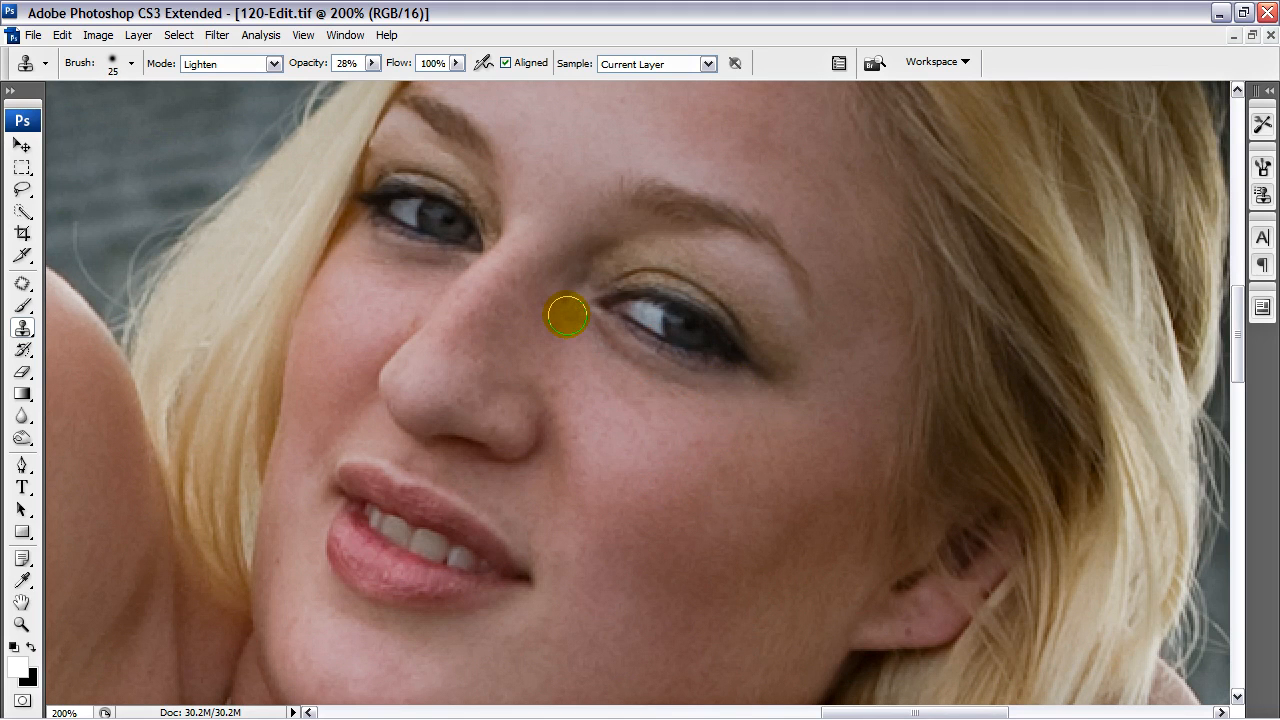
{"action": "key", "text": "F5"}
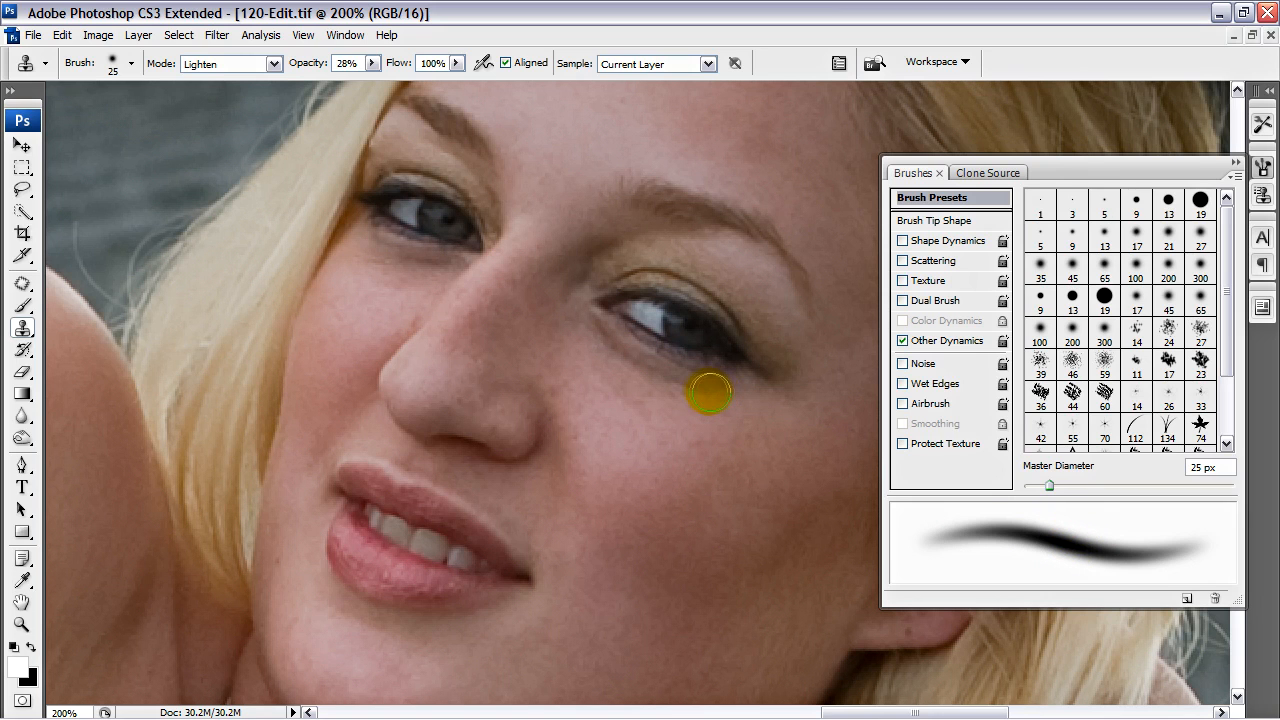
{"action": "key", "text": "F5"}
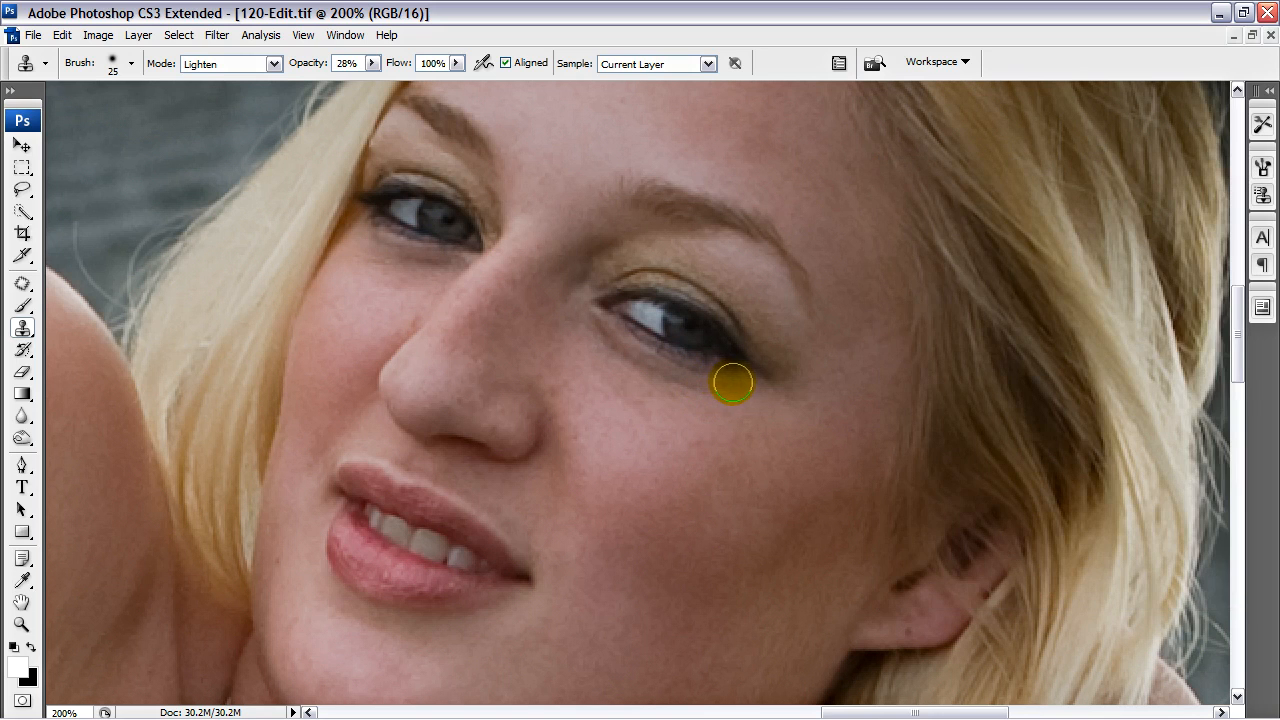
- Clone lighter cheek skin over the shadow beneath the eye nearest the ear, from outer to inner corner
{"action": "left_click", "coordinate": [699, 423], "text": "alt"}
{"action": "left_click_drag", "start_coordinate": [734, 397], "coordinate": [617, 351]}
{"action": "left_click_drag", "start_coordinate": [706, 394], "coordinate": [609, 344]}
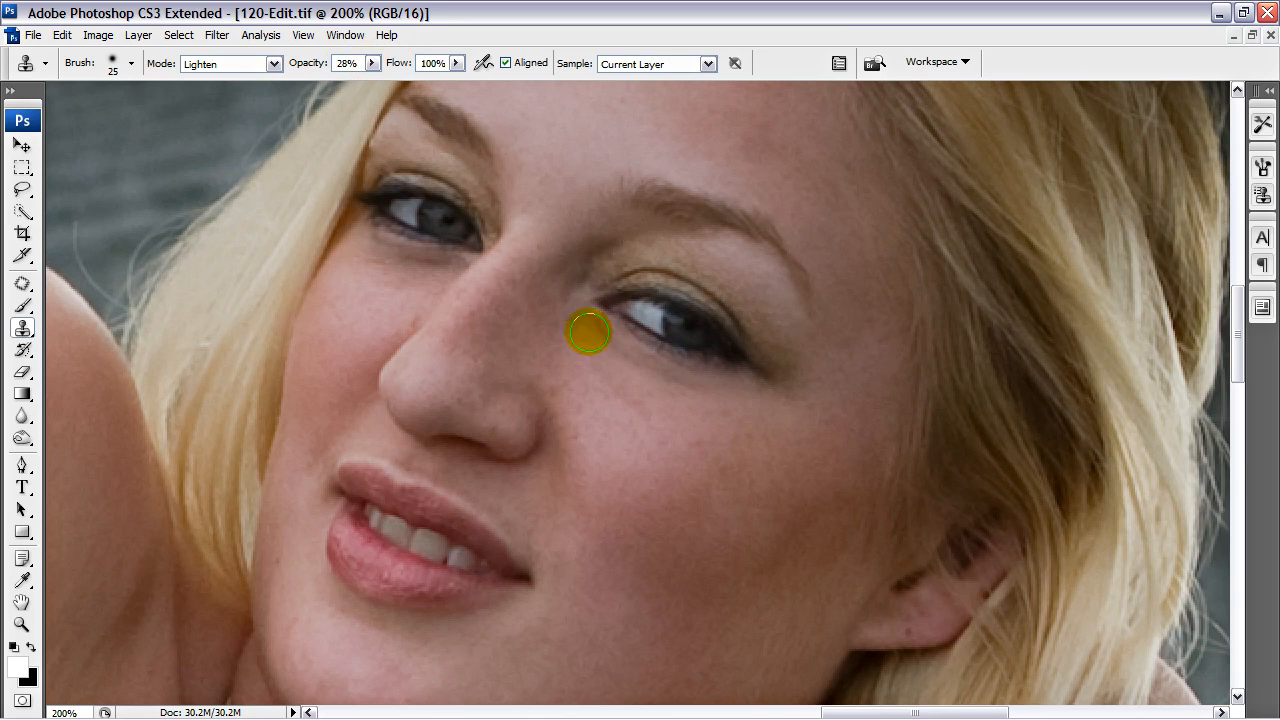
{"action": "mouse_move", "coordinate": [587, 337]}
{"action": "left_mouse_down"}
{"action": "mouse_move", "coordinate": [620, 354]}
{"action": "mouse_move", "coordinate": [628, 377]}
{"action": "mouse_move", "coordinate": [656, 373]}
{"action": "left_mouse_up"}
- Lighten the shadow beneath the eye nearest the shoulder and touch up the upper cheek below the other eye
{"action": "left_click", "coordinate": [389, 285], "text": "alt"}
{"action": "mouse_move", "coordinate": [439, 262]}
{"action": "left_mouse_down"}
{"action": "mouse_move", "coordinate": [384, 265]}
{"action": "mouse_move", "coordinate": [442, 266]}
{"action": "mouse_move", "coordinate": [374, 250]}
{"action": "mouse_move", "coordinate": [445, 262]}
{"action": "mouse_move", "coordinate": [394, 265]}
{"action": "mouse_move", "coordinate": [371, 245]}
{"action": "left_mouse_up"}
{"action": "left_click", "coordinate": [375, 298], "text": "alt"}
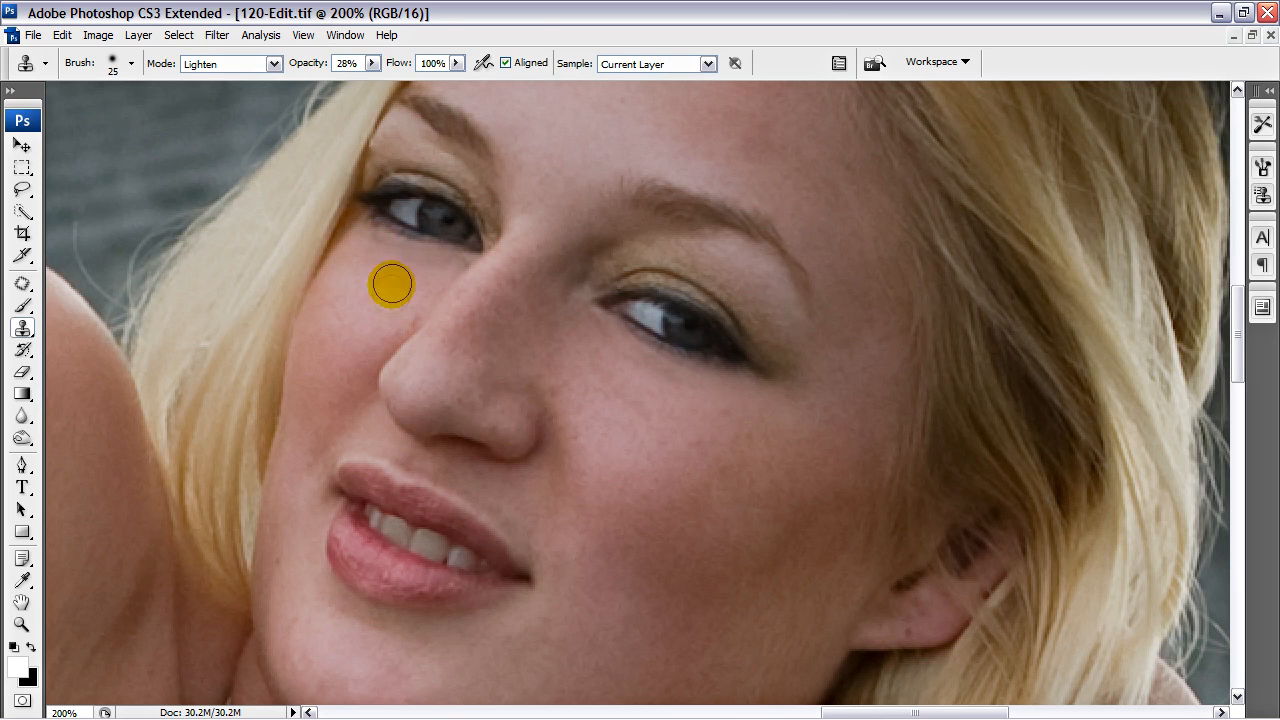
{"action": "left_click", "coordinate": [623, 423], "text": "alt"}
{"action": "left_click_drag", "start_coordinate": [643, 407], "coordinate": [652, 393]}
- Clone out the two stray hairs crossing the wooden post using Darken mode, raising the Clone Stamp opacity to 80%
{"action": "left_click_drag", "start_coordinate": [684, 522], "coordinate": [632, 275]}
{"action": "left_click_drag", "start_coordinate": [934, 329], "coordinate": [491, 409]}
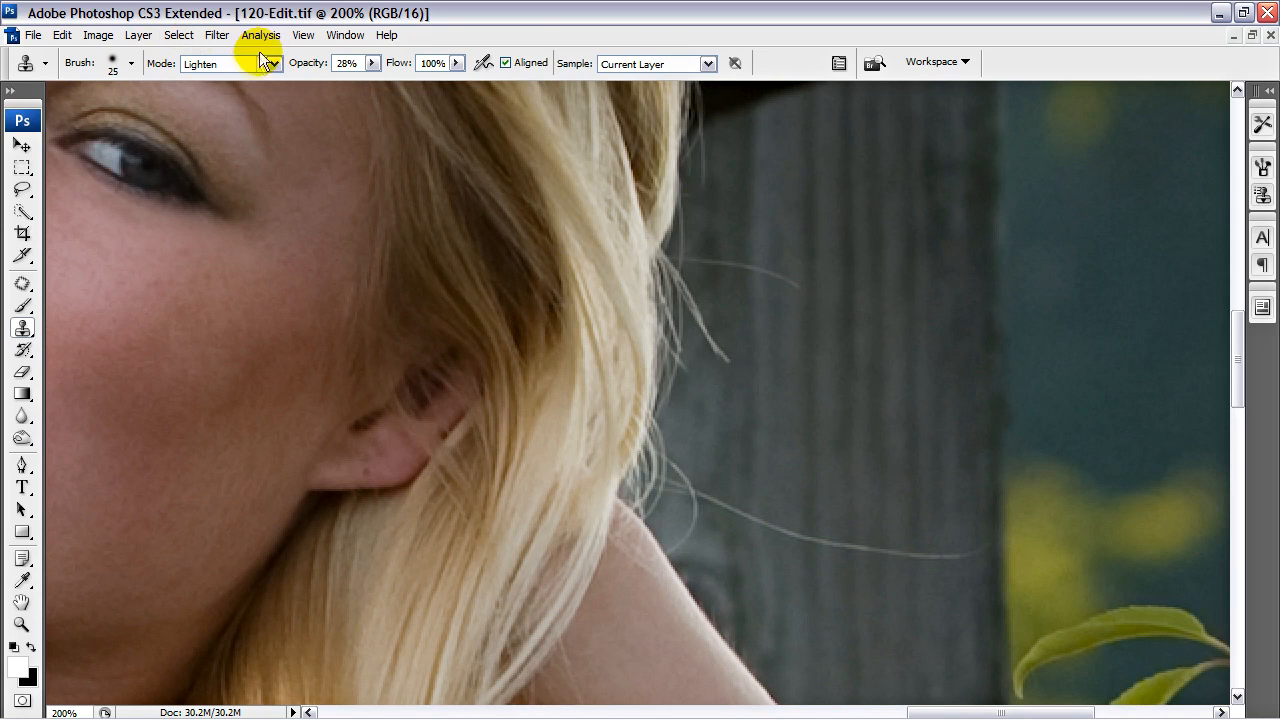
{"action": "left_click", "coordinate": [273, 64]}
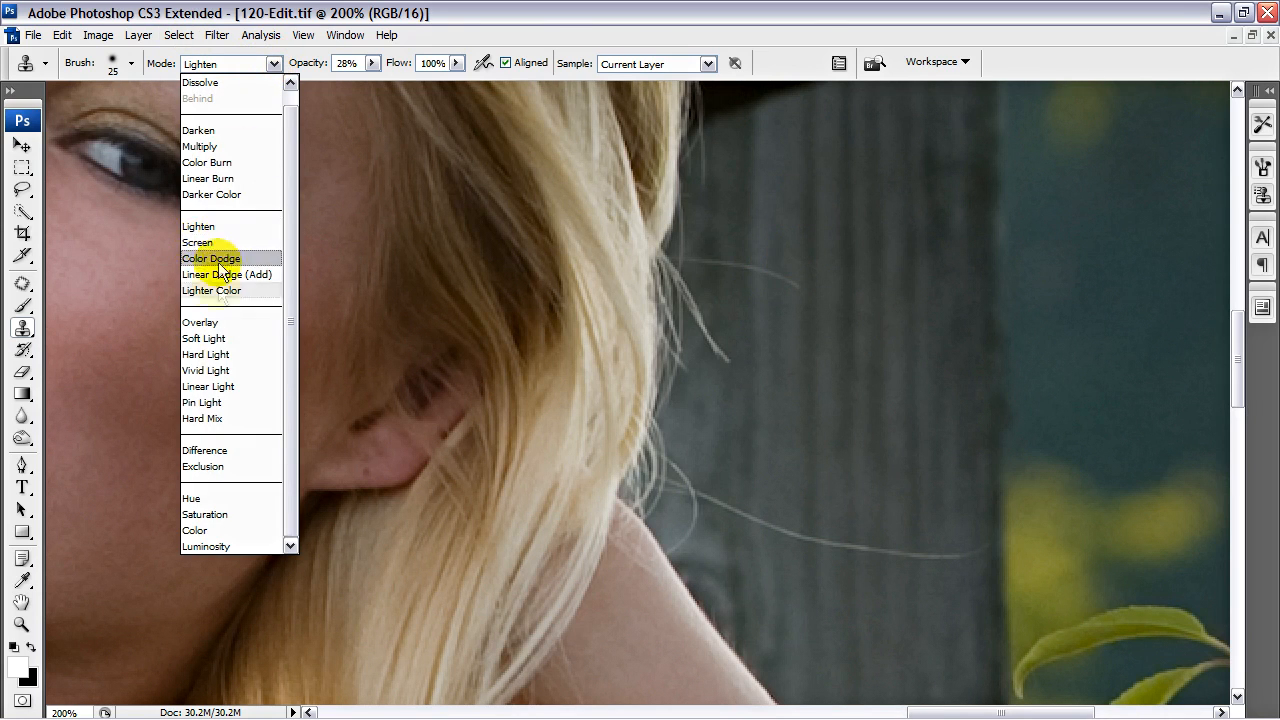
{"action": "left_click", "coordinate": [208, 130]}
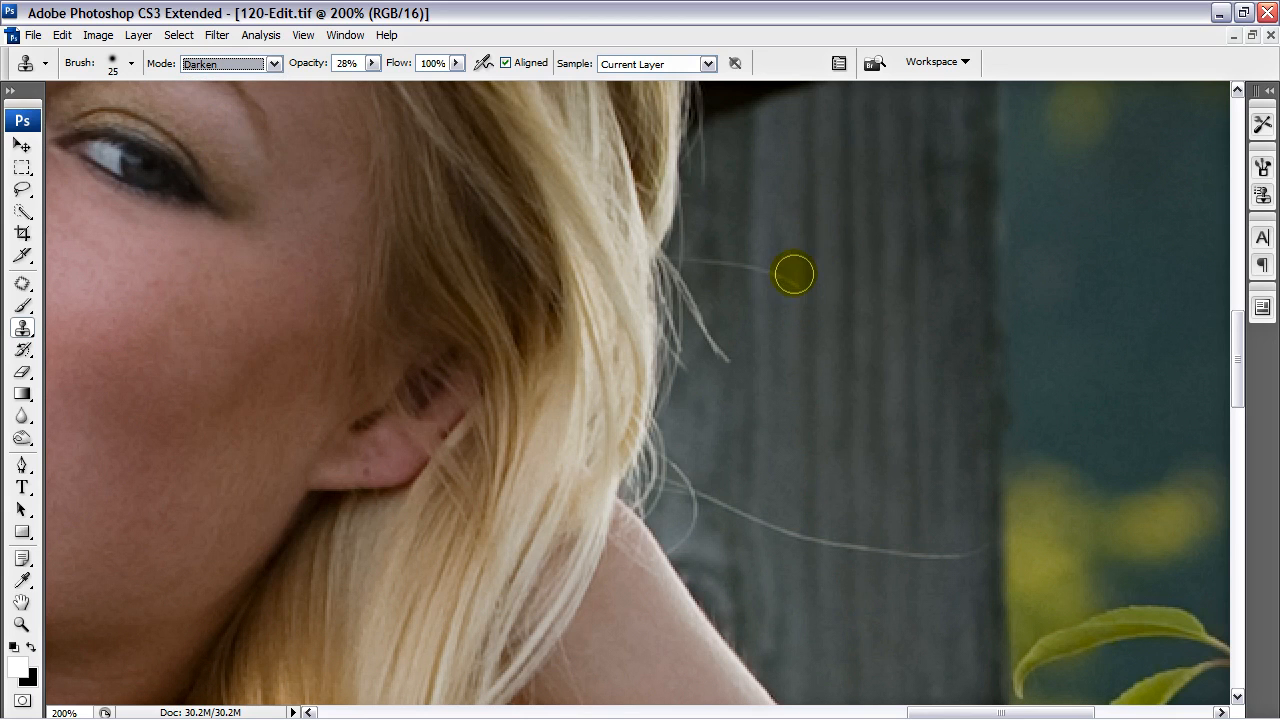
{"action": "mouse_move", "coordinate": [793, 248]}
{"action": "left_mouse_down"}
{"action": "mouse_move", "coordinate": [793, 286]}
{"action": "mouse_move", "coordinate": [787, 273]}
{"action": "mouse_move", "coordinate": [793, 285]}
{"action": "mouse_move", "coordinate": [761, 273]}
{"action": "mouse_move", "coordinate": [791, 286]}
{"action": "mouse_move", "coordinate": [737, 268]}
{"action": "mouse_move", "coordinate": [790, 285]}
{"action": "left_mouse_up"}
{"action": "mouse_move", "coordinate": [970, 549]}
{"action": "left_mouse_down"}
{"action": "mouse_move", "coordinate": [886, 546]}
{"action": "mouse_move", "coordinate": [949, 551]}
{"action": "mouse_move", "coordinate": [935, 530]}
{"action": "left_mouse_up"}
{"action": "left_click_drag", "start_coordinate": [795, 255], "coordinate": [780, 283]}
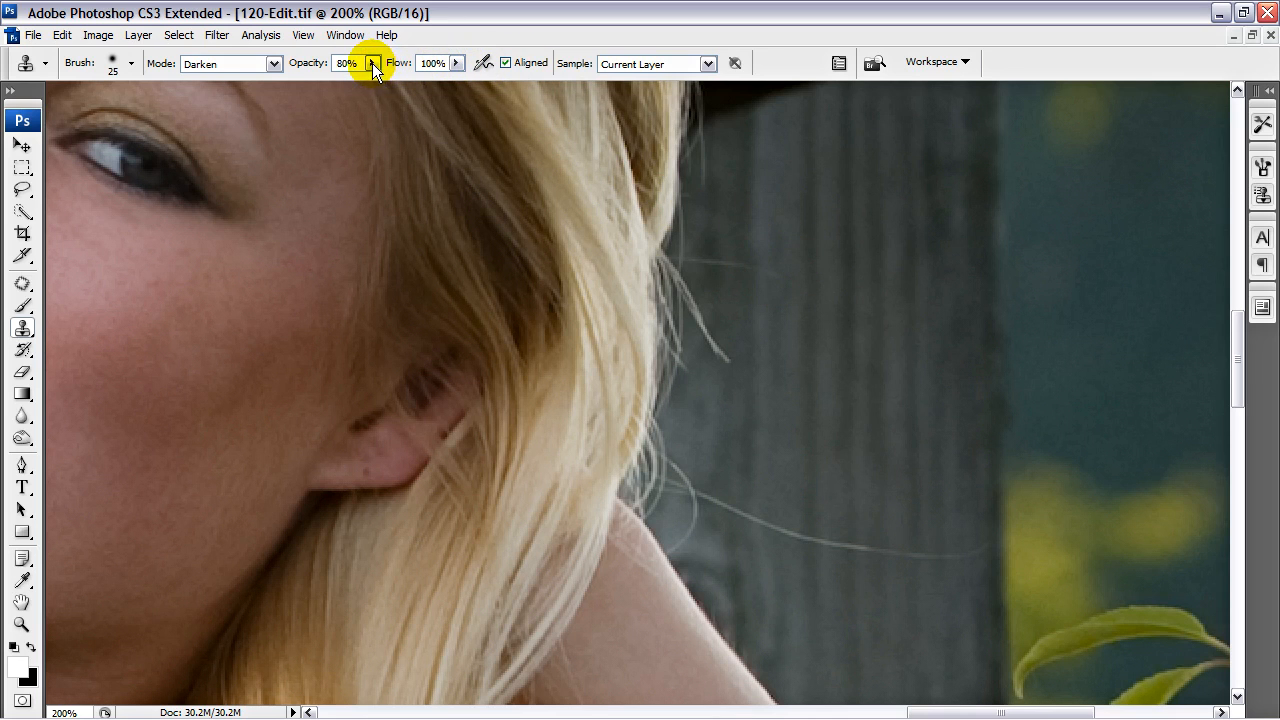
{"action": "mouse_move", "coordinate": [746, 275]}
{"action": "left_mouse_down"}
{"action": "mouse_move", "coordinate": [707, 264]}
{"action": "mouse_move", "coordinate": [771, 277]}
{"action": "left_mouse_up"}
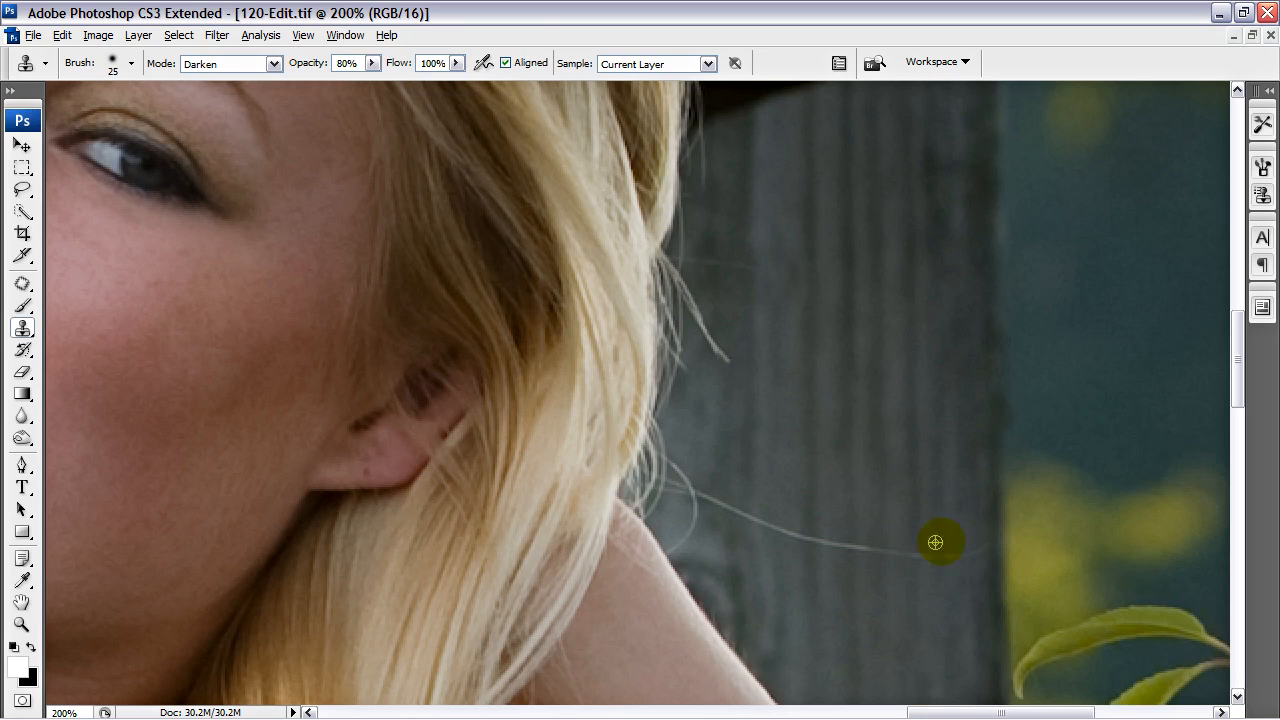
{"action": "mouse_move", "coordinate": [966, 546]}
{"action": "left_mouse_down"}
{"action": "mouse_move", "coordinate": [883, 548]}
{"action": "mouse_move", "coordinate": [900, 554]}
{"action": "mouse_move", "coordinate": [975, 548]}
{"action": "mouse_move", "coordinate": [803, 533]}
{"action": "mouse_move", "coordinate": [875, 554]}
{"action": "mouse_move", "coordinate": [764, 521]}
{"action": "mouse_move", "coordinate": [880, 552]}
{"action": "mouse_move", "coordinate": [806, 543]}
{"action": "mouse_move", "coordinate": [788, 498]}
{"action": "mouse_move", "coordinate": [747, 519]}
{"action": "mouse_move", "coordinate": [717, 510]}
{"action": "mouse_move", "coordinate": [829, 536]}
{"action": "mouse_move", "coordinate": [782, 527]}
{"action": "mouse_move", "coordinate": [841, 508]}
{"action": "left_mouse_up"}
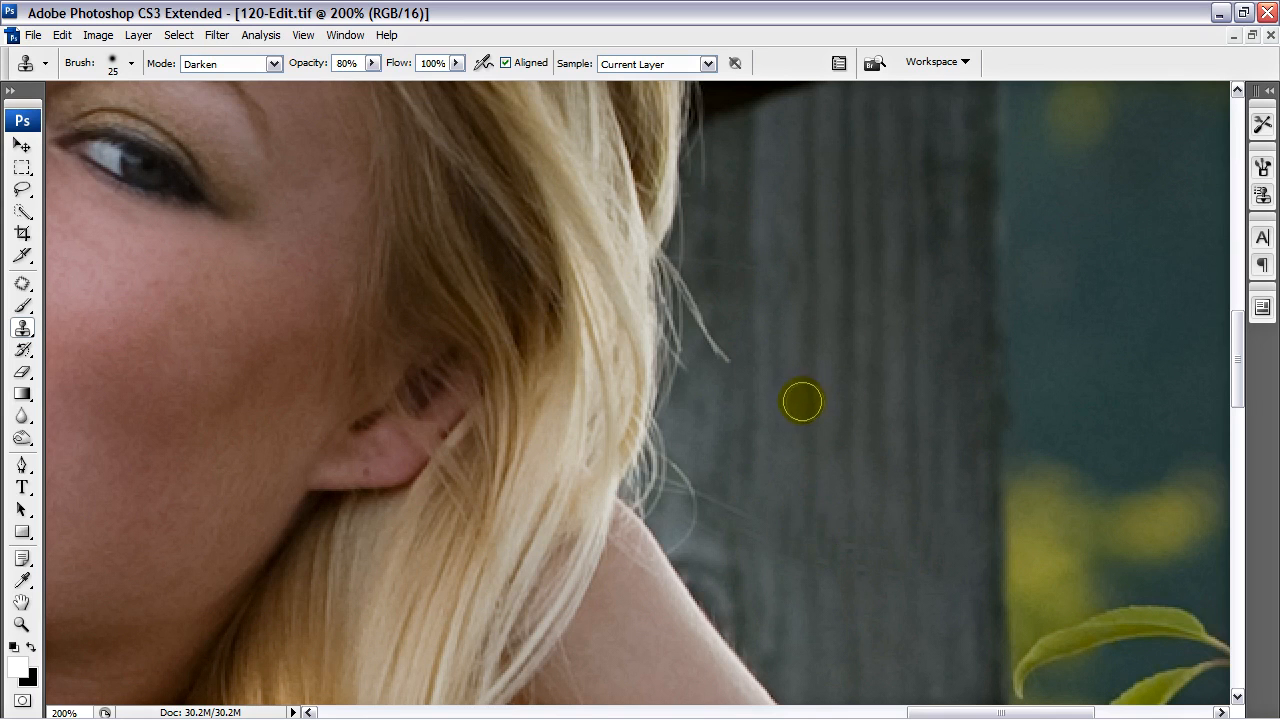
- Patch the remaining stray hair traces on the wooden post beside the hair with clean wood texture
{"action": "key", "text": "j"}
{"action": "mouse_move", "coordinate": [760, 500]}
{"action": "left_mouse_down"}
{"action": "mouse_move", "coordinate": [710, 486]}
{"action": "mouse_move", "coordinate": [754, 522]}
{"action": "mouse_move", "coordinate": [763, 510]}
{"action": "left_mouse_up"}
{"action": "left_click_drag", "start_coordinate": [742, 505], "coordinate": [746, 443]}
{"action": "key", "text": "ctrl+d"}
{"action": "mouse_move", "coordinate": [773, 370]}
{"action": "left_mouse_down"}
{"action": "mouse_move", "coordinate": [686, 286]}
{"action": "mouse_move", "coordinate": [706, 349]}
{"action": "mouse_move", "coordinate": [727, 347]}
{"action": "mouse_move", "coordinate": [737, 425]}
{"action": "left_mouse_up"}
{"action": "key", "text": "ctrl+d"}
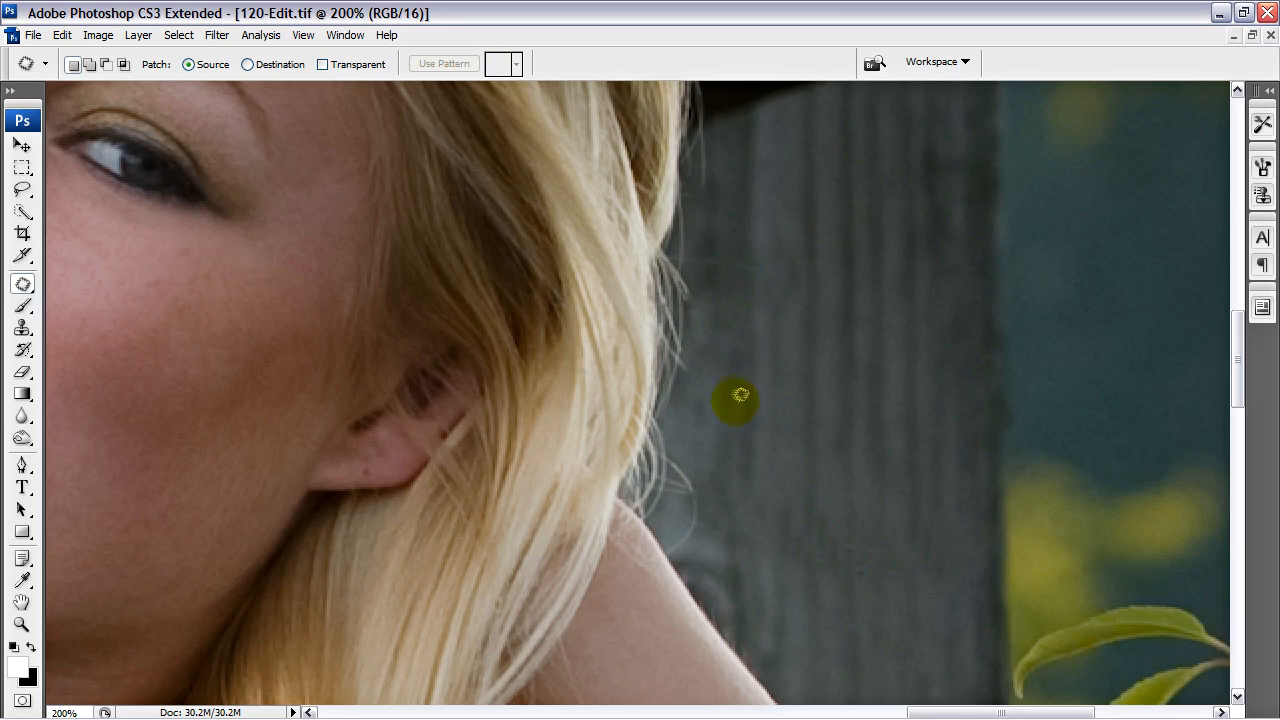
- Clone out the wispy stray hair rising above the crown of the head against the blurred green background
{"action": "left_click_drag", "start_coordinate": [704, 552], "coordinate": [827, 339]}
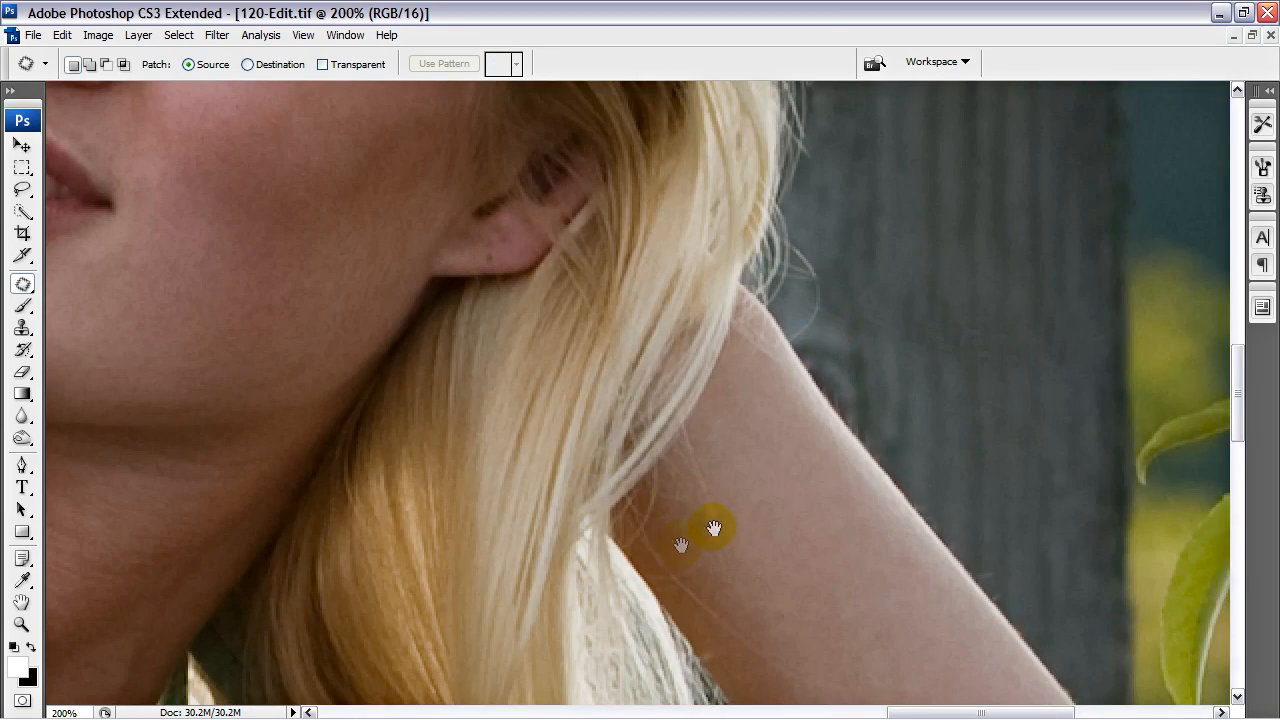
{"action": "left_click_drag", "start_coordinate": [446, 372], "coordinate": [702, 548]}
{"action": "left_click_drag", "start_coordinate": [517, 406], "coordinate": [605, 603]}
{"action": "left_click_drag", "start_coordinate": [505, 384], "coordinate": [686, 601]}
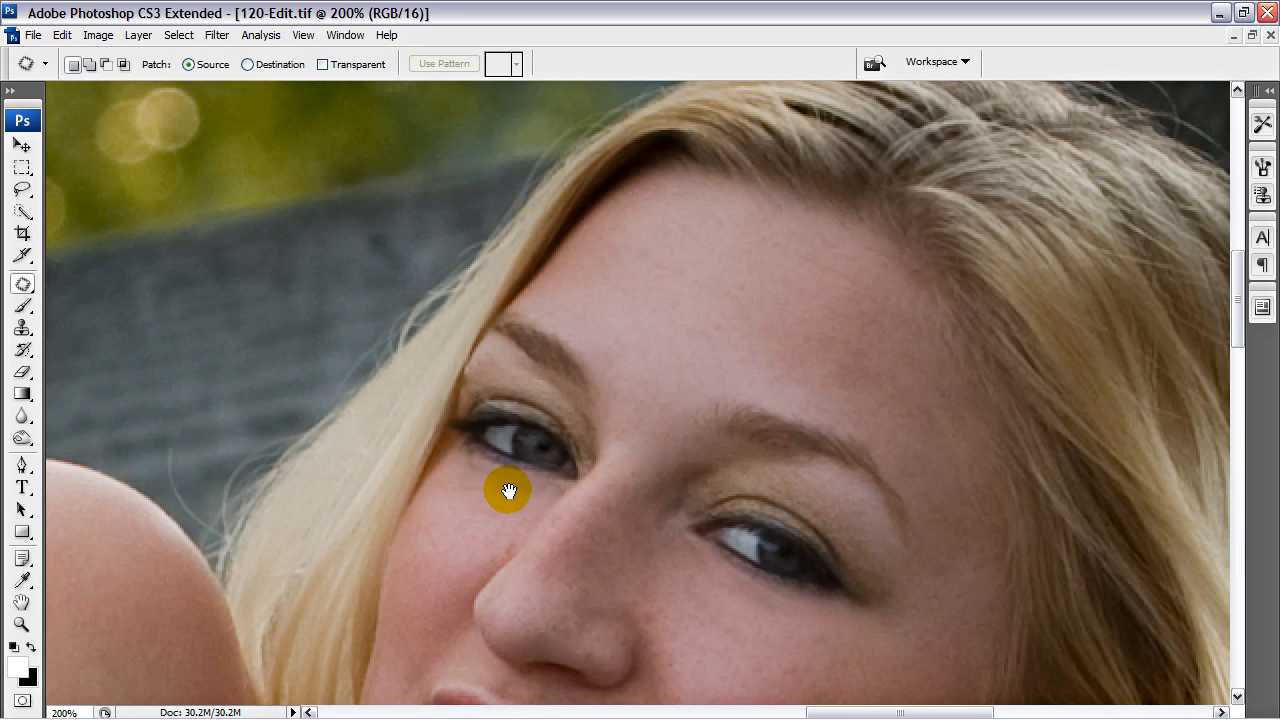
{"action": "mouse_move", "coordinate": [186, 443]}
{"action": "left_mouse_down"}
{"action": "mouse_move", "coordinate": [163, 451]}
{"action": "mouse_move", "coordinate": [186, 466]}
{"action": "mouse_move", "coordinate": [178, 441]}
{"action": "left_mouse_up"}
{"action": "left_click", "coordinate": [247, 393]}
{"action": "left_click_drag", "start_coordinate": [1051, 264], "coordinate": [606, 429]}
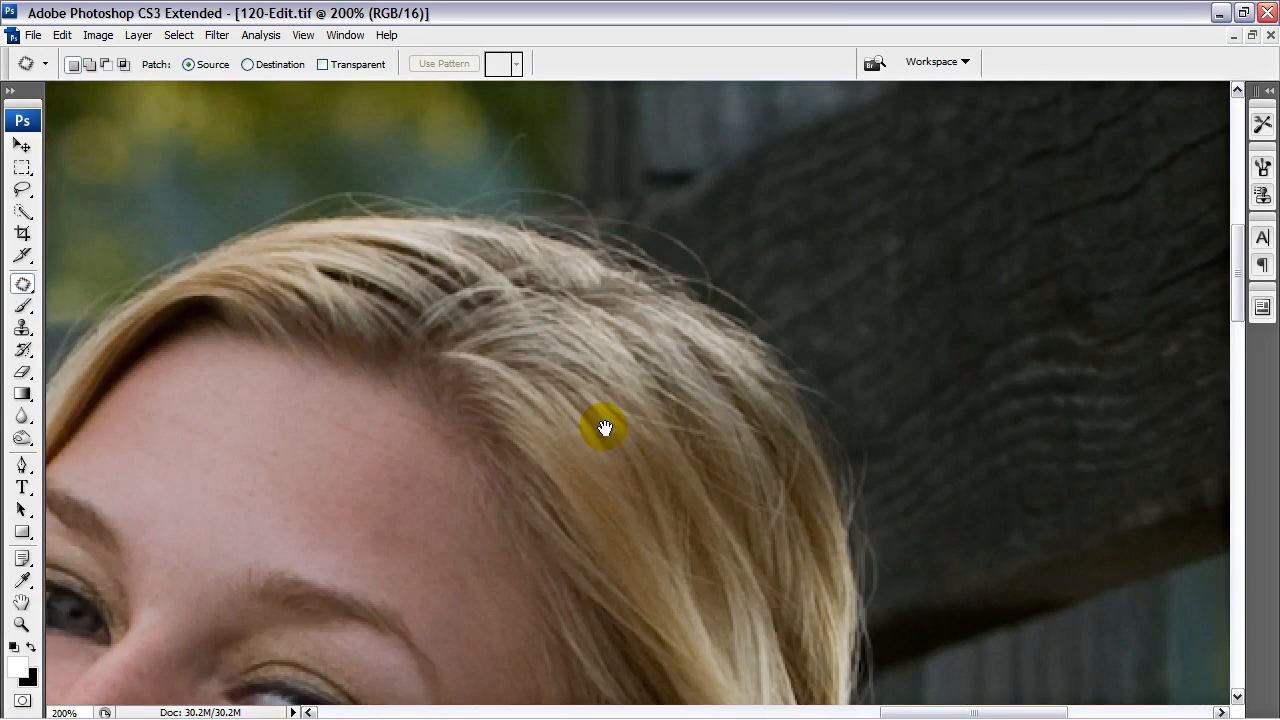
{"action": "left_click_drag", "start_coordinate": [601, 500], "coordinate": [503, 403]}
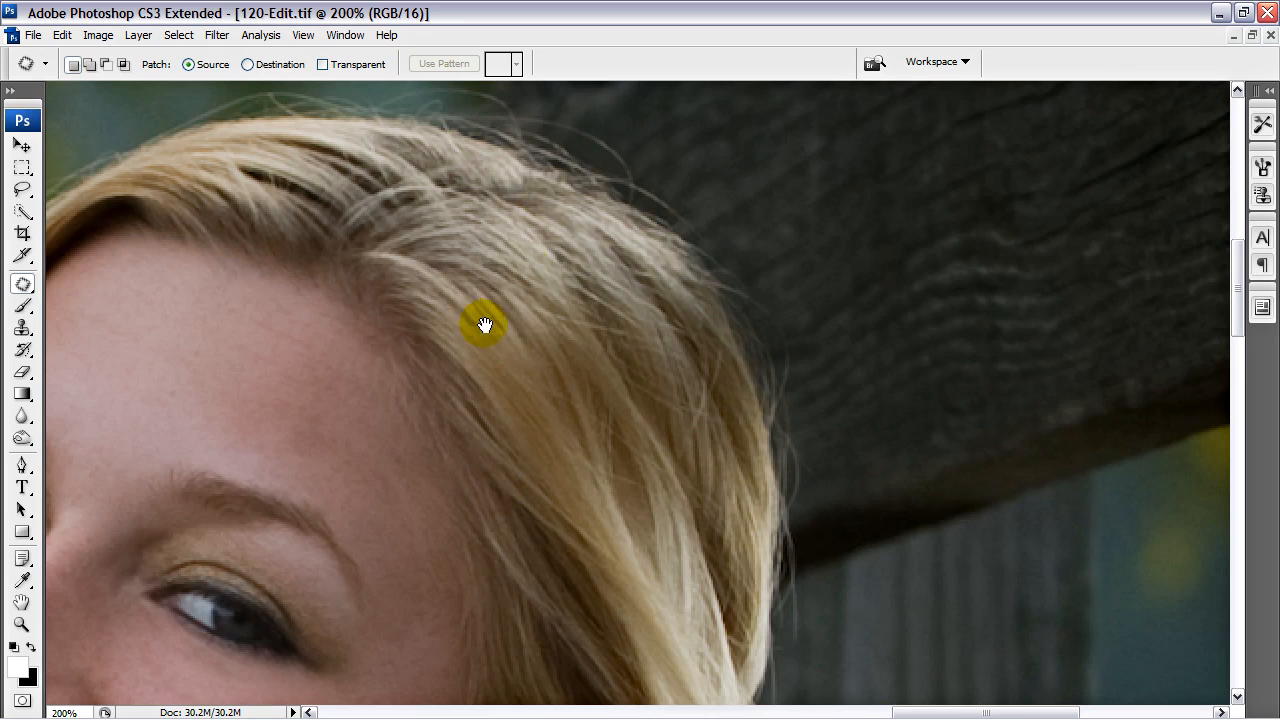
{"action": "left_click_drag", "start_coordinate": [484, 323], "coordinate": [612, 480]}
{"action": "key", "text": "s"}
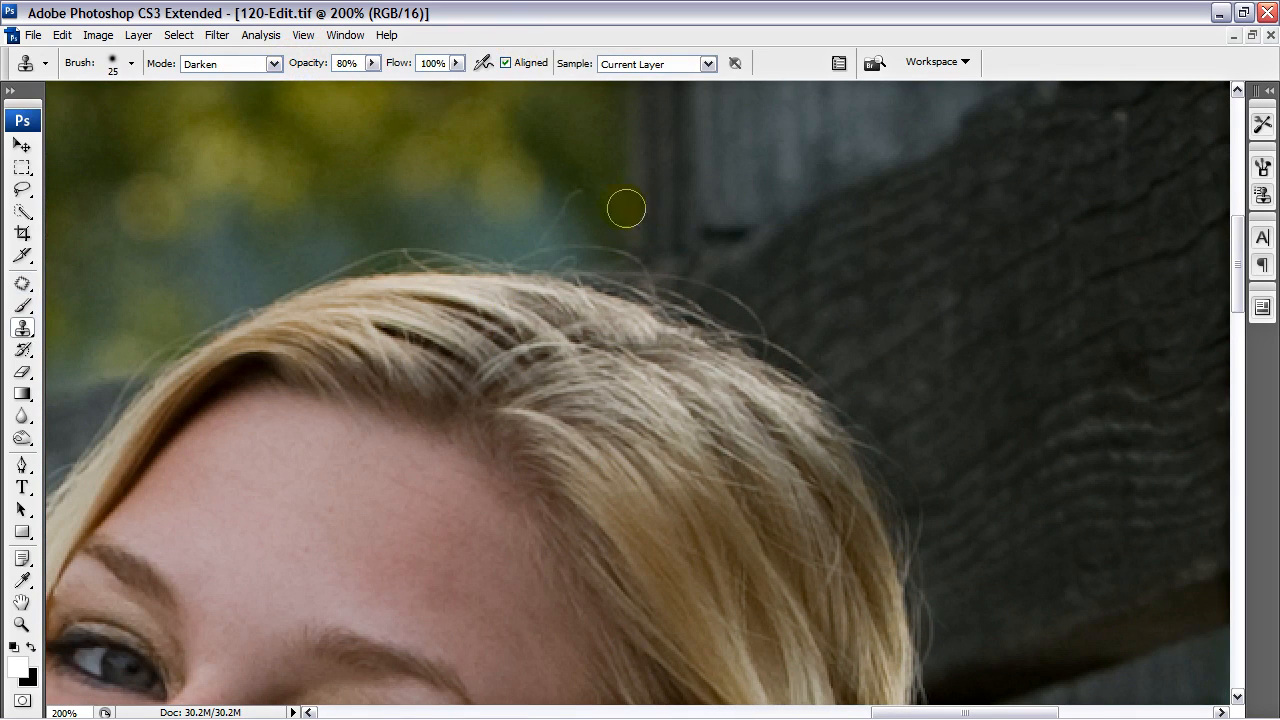
{"action": "left_click", "coordinate": [587, 191]}
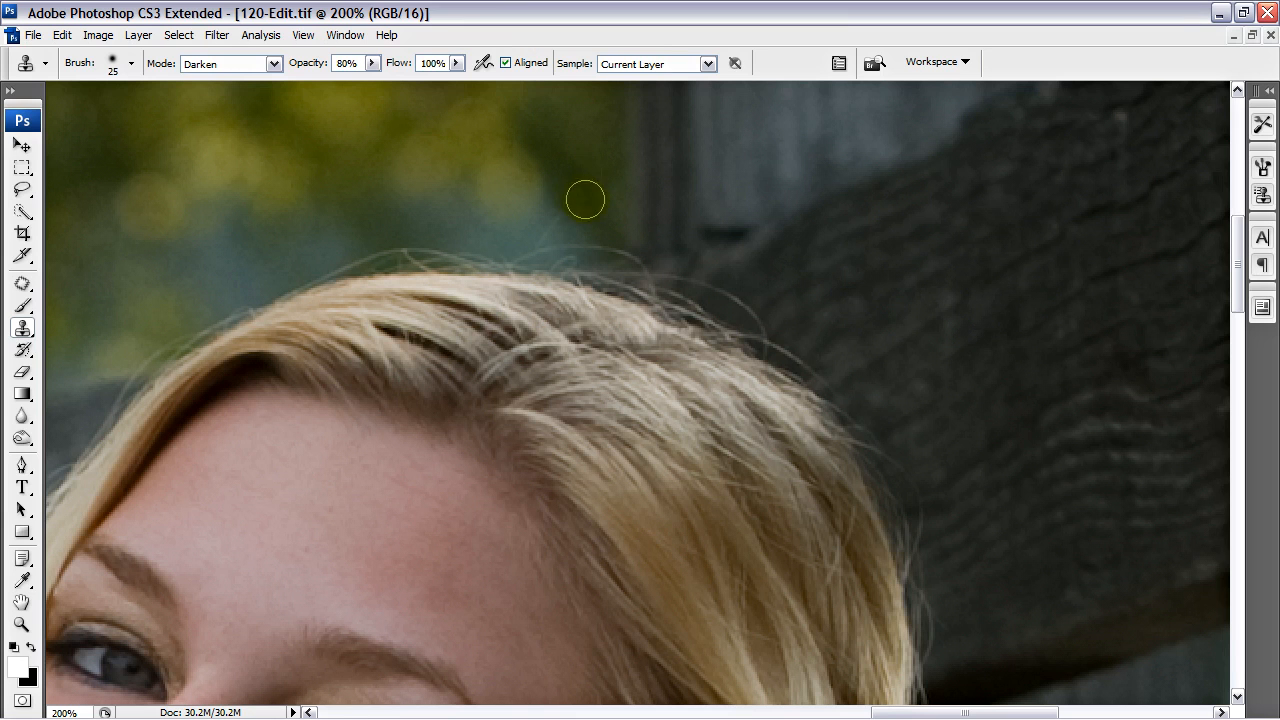
{"action": "left_click_drag", "start_coordinate": [557, 214], "coordinate": [543, 223]}
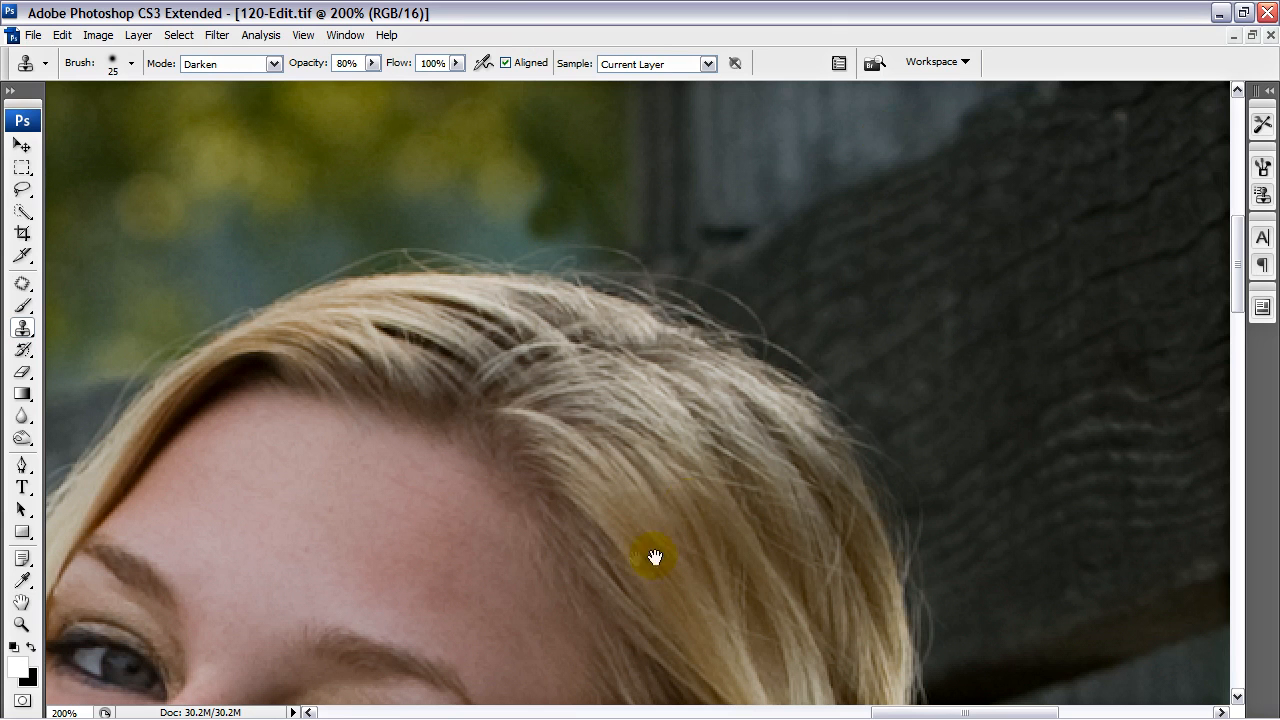
- Set the Clone Stamp to Lighten mode with 27% opacity for retouching the skin near the lower bikini ring
{"action": "left_click_drag", "start_coordinate": [654, 557], "coordinate": [706, 261]}
{"action": "key", "text": "ctrl+minus"}
{"action": "key", "text": "ctrl+minus"}
{"action": "key", "text": "ctrl+minus"}
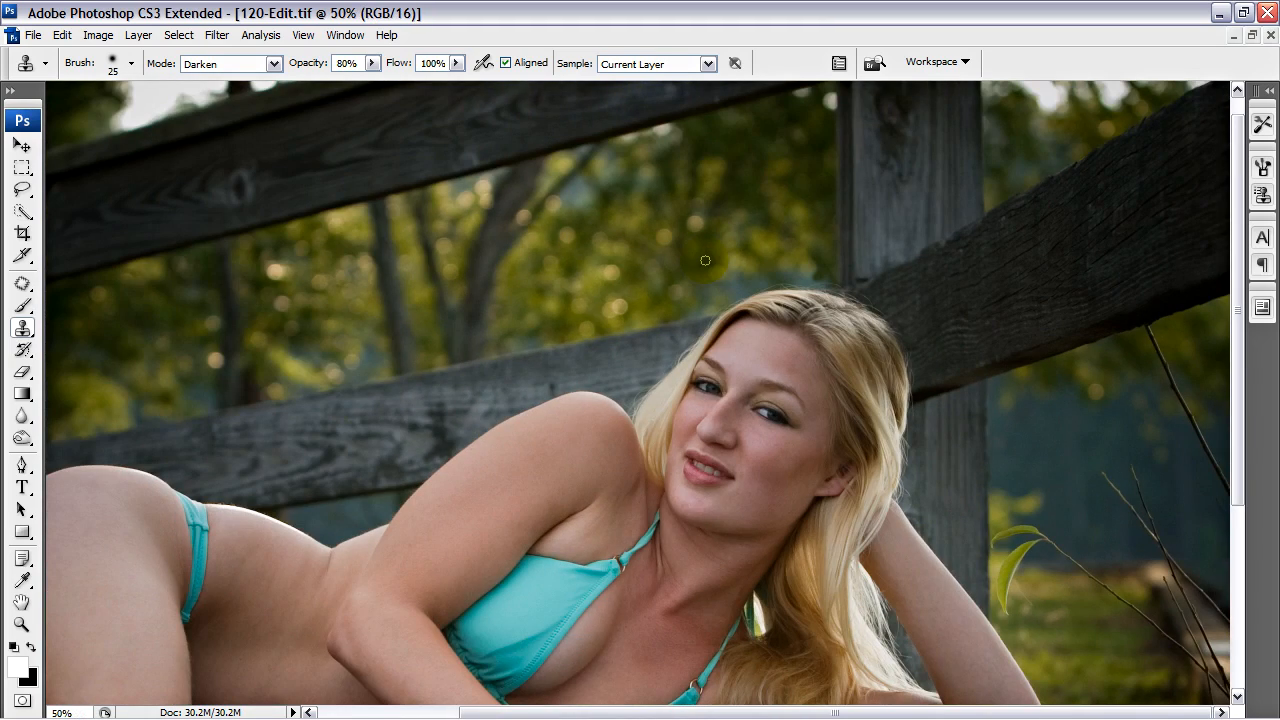
{"action": "left_click", "coordinate": [702, 388], "text": "alt"}
{"action": "left_click_drag", "start_coordinate": [542, 645], "coordinate": [542, 370]}
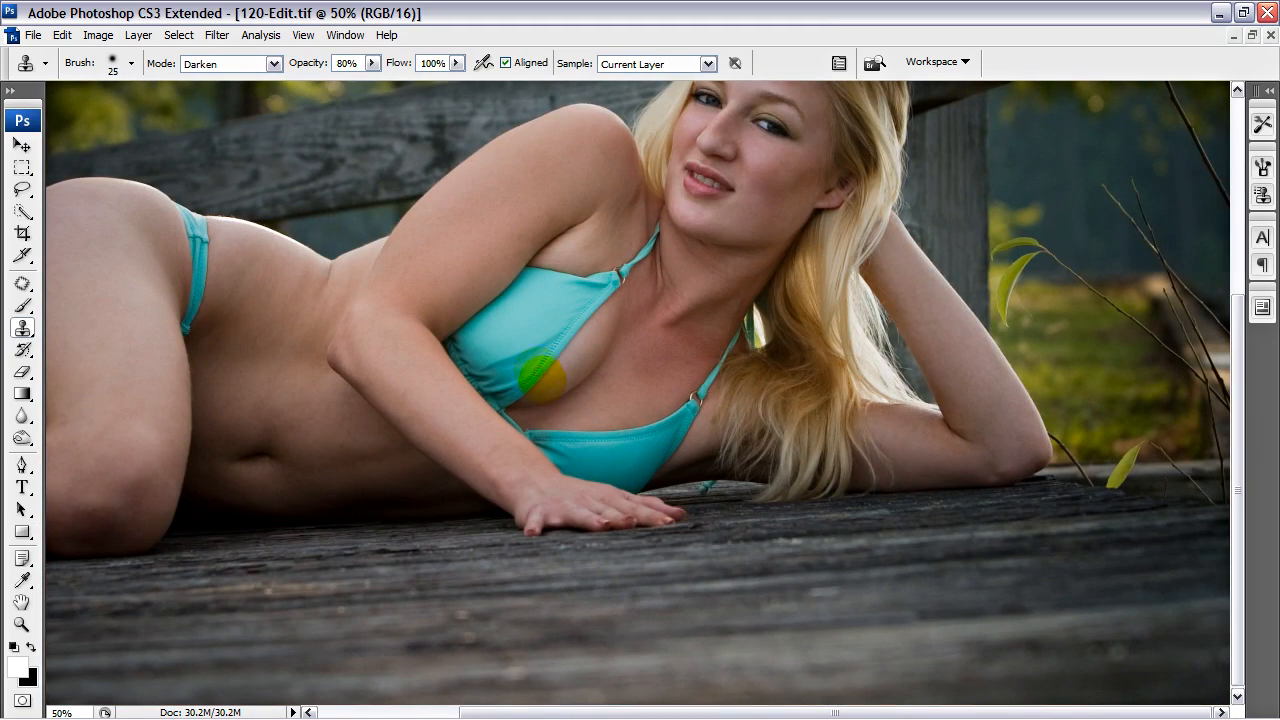
{"action": "key", "text": "ctrl+plus"}
{"action": "key", "text": "ctrl+plus"}
{"action": "key", "text": "ctrl+plus"}
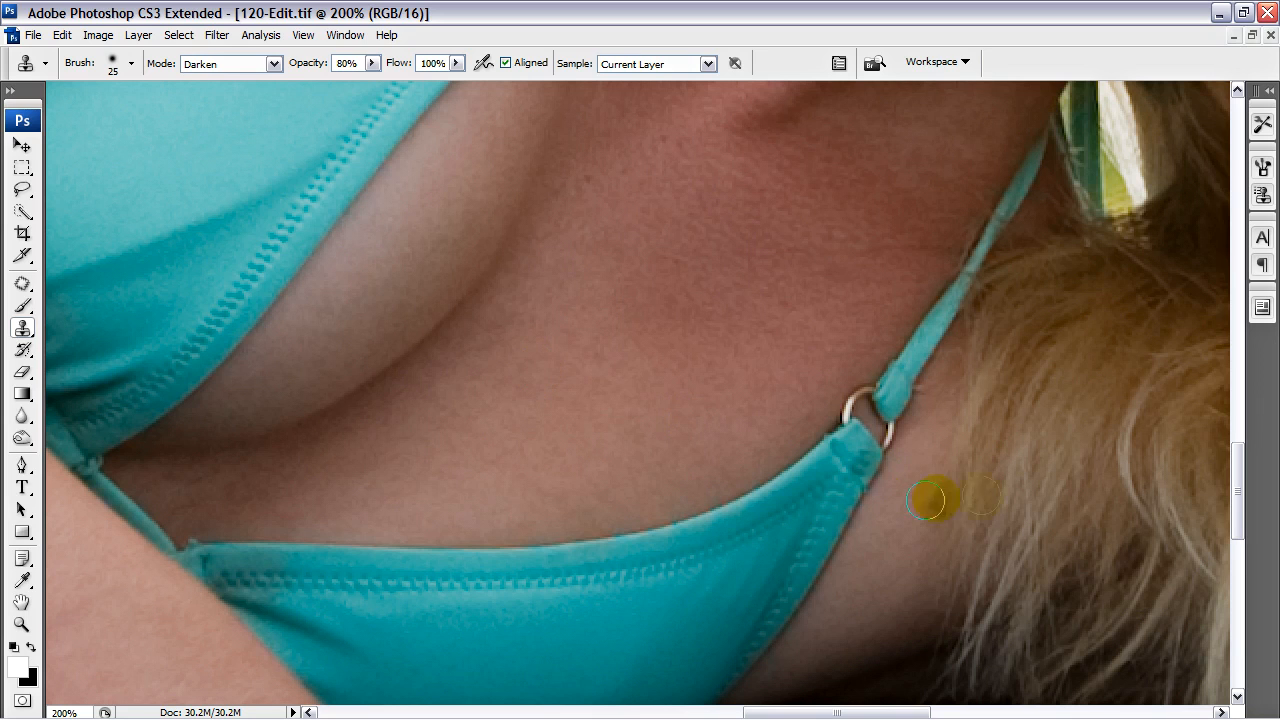
{"action": "left_click", "coordinate": [890, 395], "text": "alt"}
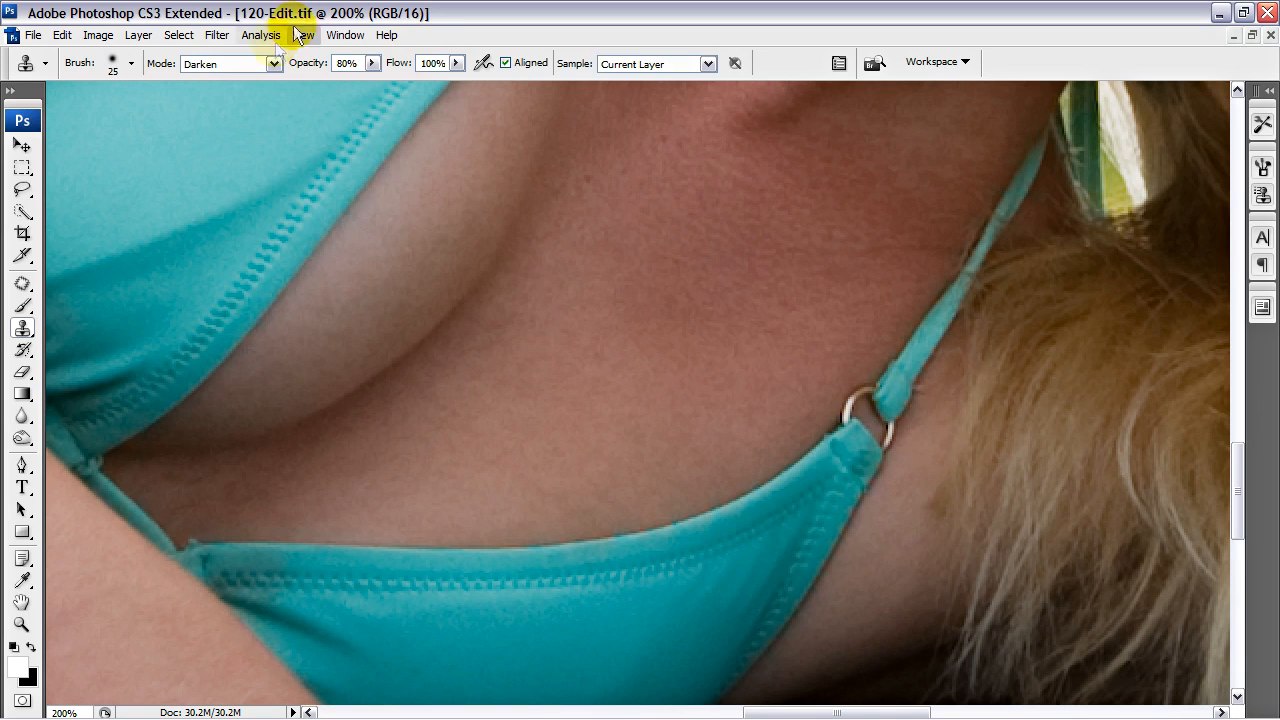
{"action": "left_click", "coordinate": [272, 63]}
{"action": "left_click", "coordinate": [221, 225]}
{"action": "left_click", "coordinate": [372, 63]}
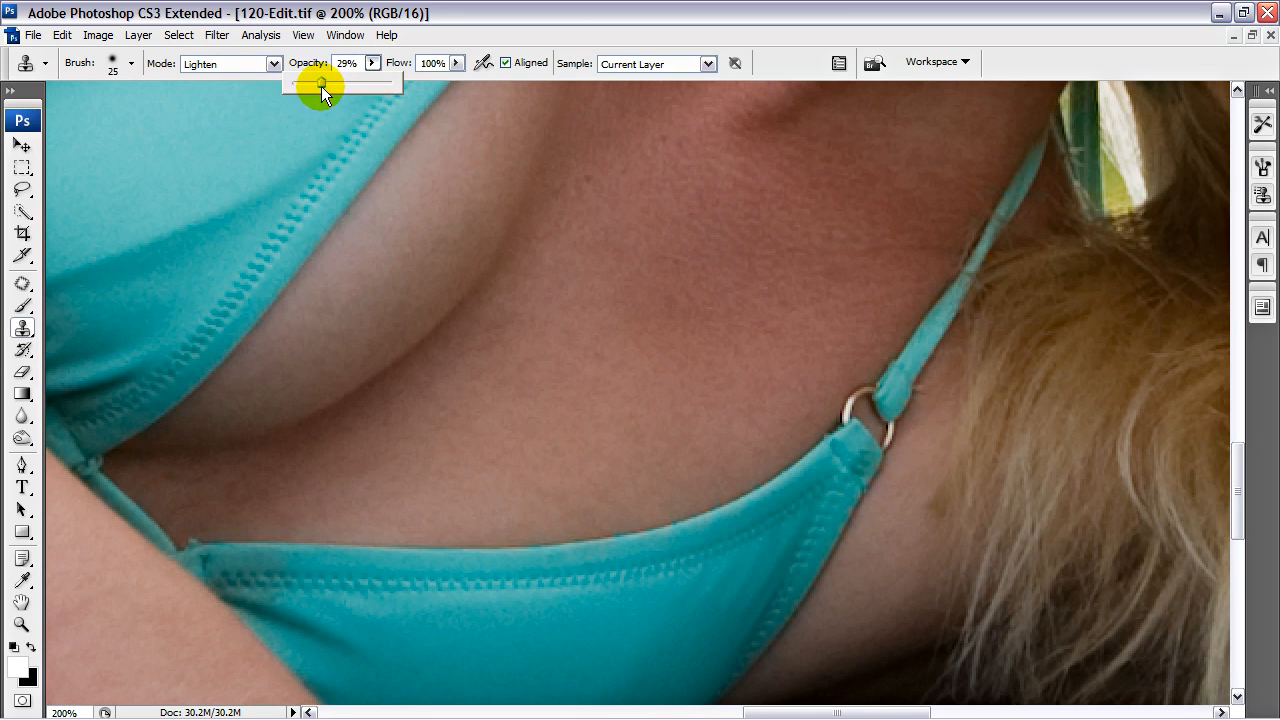
- Clone lighter skin over the dark mark between the lower bikini ring and the hair
{"action": "left_click_drag", "start_coordinate": [985, 469], "coordinate": [913, 500]}
{"action": "left_click", "coordinate": [909, 518], "text": "alt"}
{"action": "left_click_drag", "start_coordinate": [932, 510], "coordinate": [926, 516]}
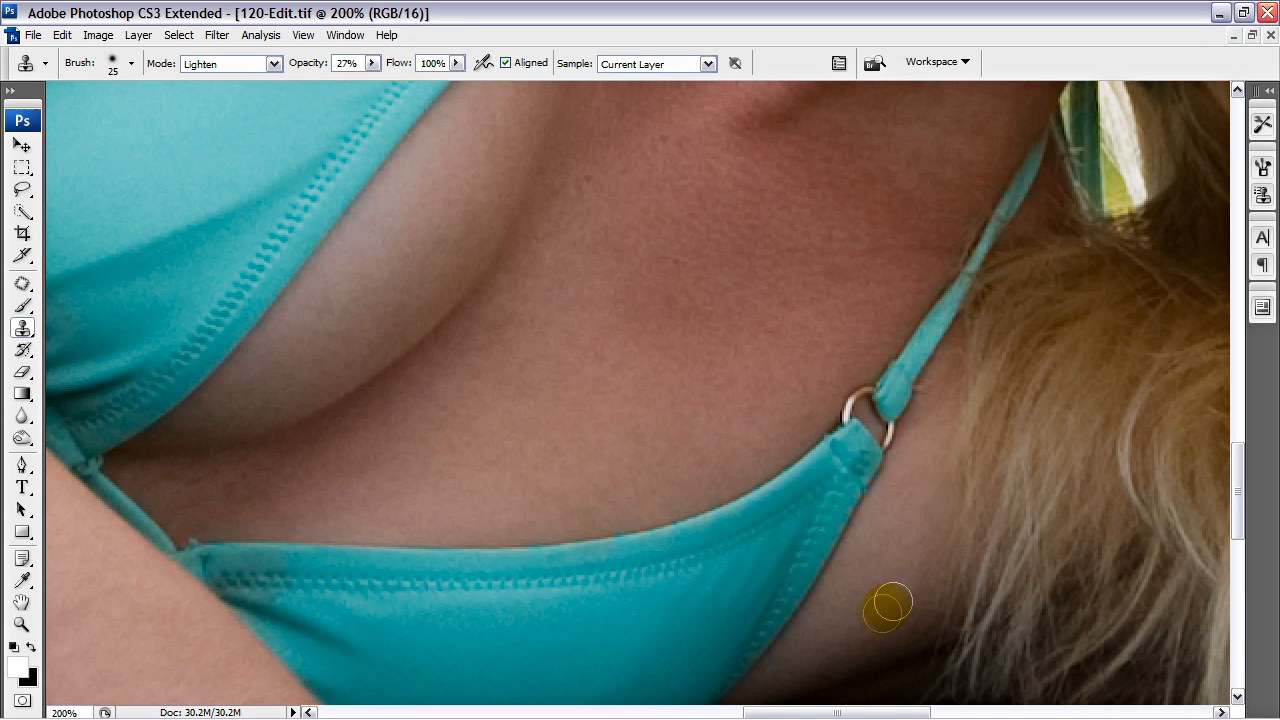
- Select the reddish skin of the neck and upper chest with the Lasso tool, using a 12 px feather
{"action": "key", "text": "ctrl+minus"}
{"action": "key", "text": "ctrl+minus"}
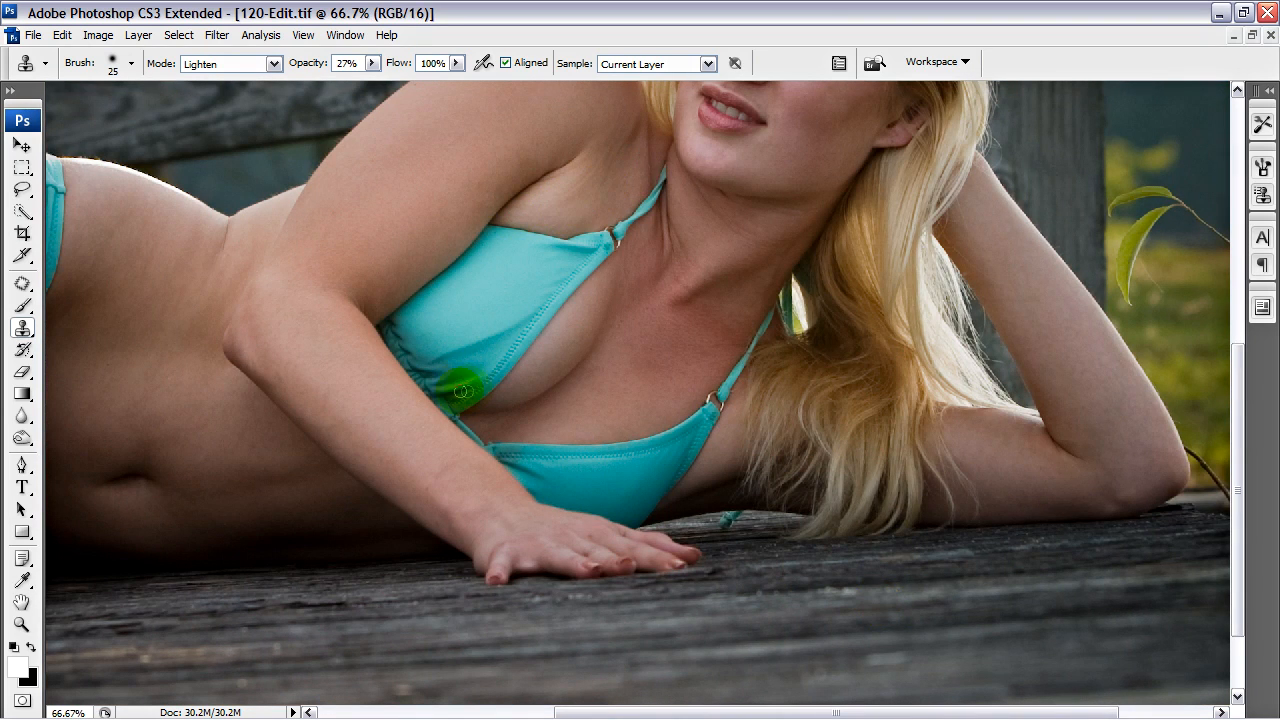
{"action": "left_click_drag", "start_coordinate": [418, 308], "coordinate": [407, 427]}
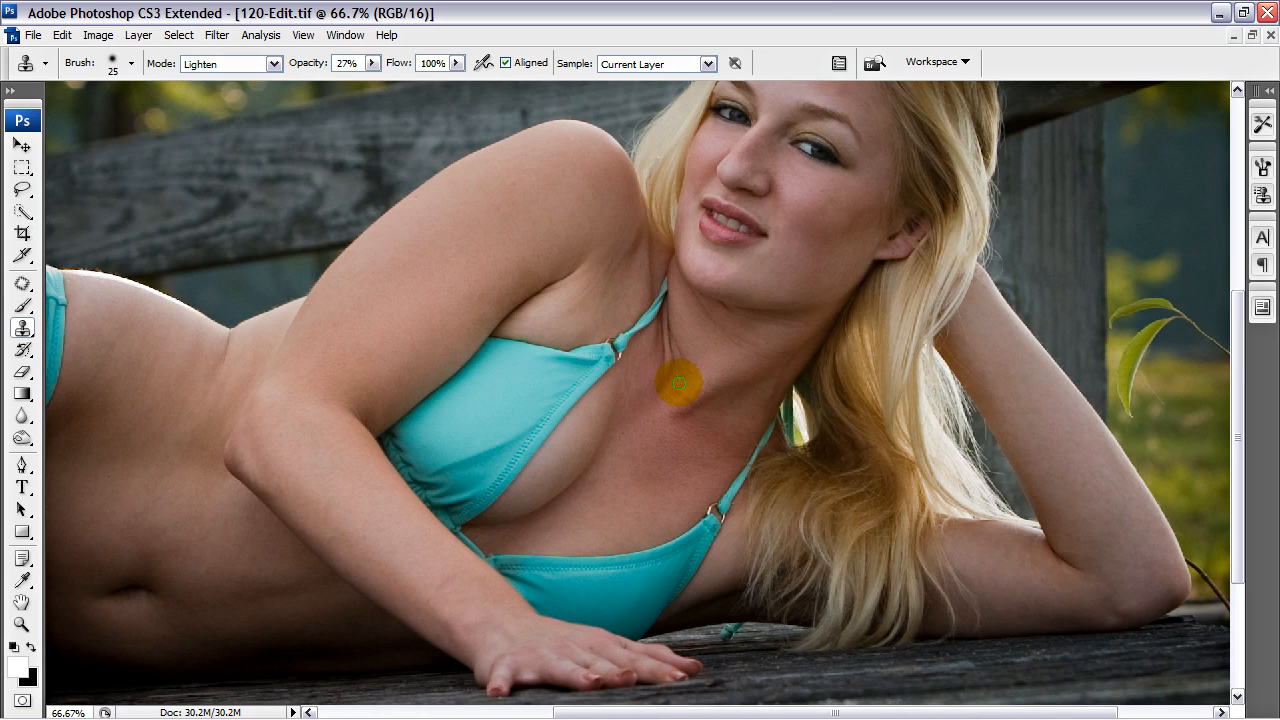
{"action": "key", "text": "l"}
{"action": "left_click_drag", "start_coordinate": [194, 62], "coordinate": [88, 54]}
{"action": "type", "text": "12"}
{"action": "key", "text": "Return"}
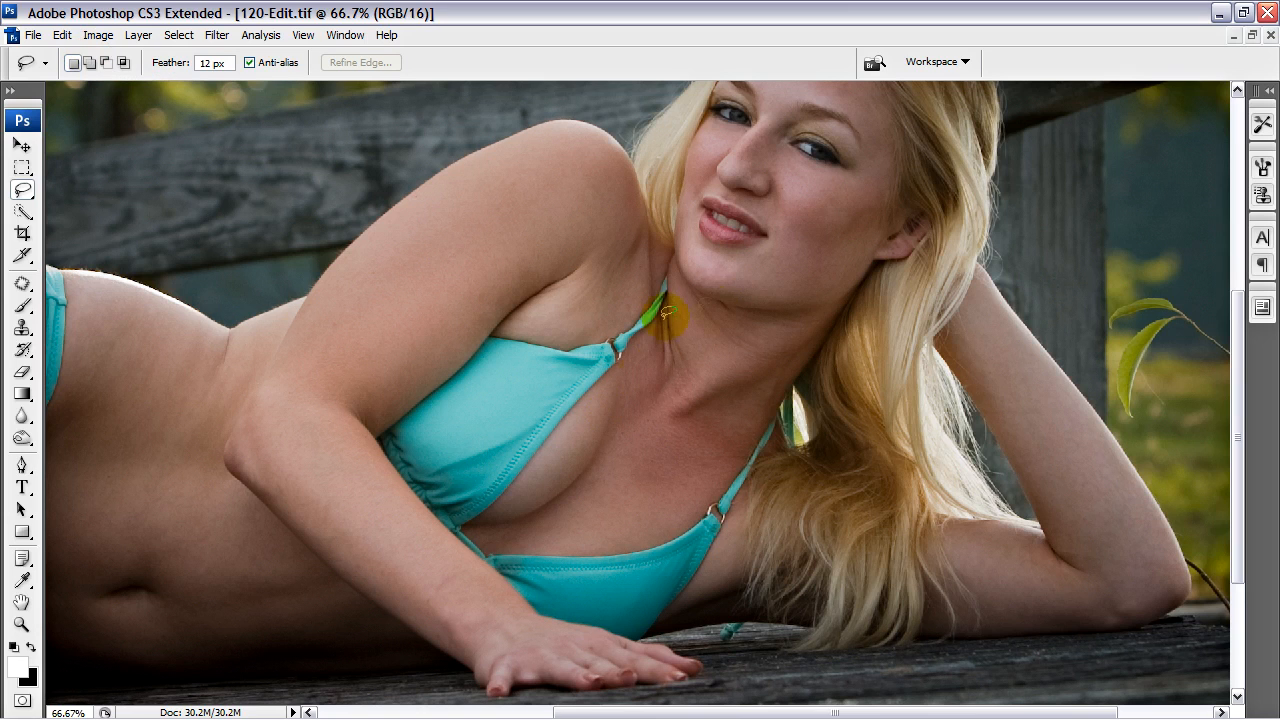
{"action": "mouse_move", "coordinate": [670, 290]}
{"action": "left_mouse_down"}
{"action": "mouse_move", "coordinate": [618, 383]}
{"action": "mouse_move", "coordinate": [612, 442]}
{"action": "mouse_move", "coordinate": [626, 481]}
{"action": "mouse_move", "coordinate": [658, 511]}
{"action": "mouse_move", "coordinate": [729, 469]}
{"action": "left_mouse_up"}
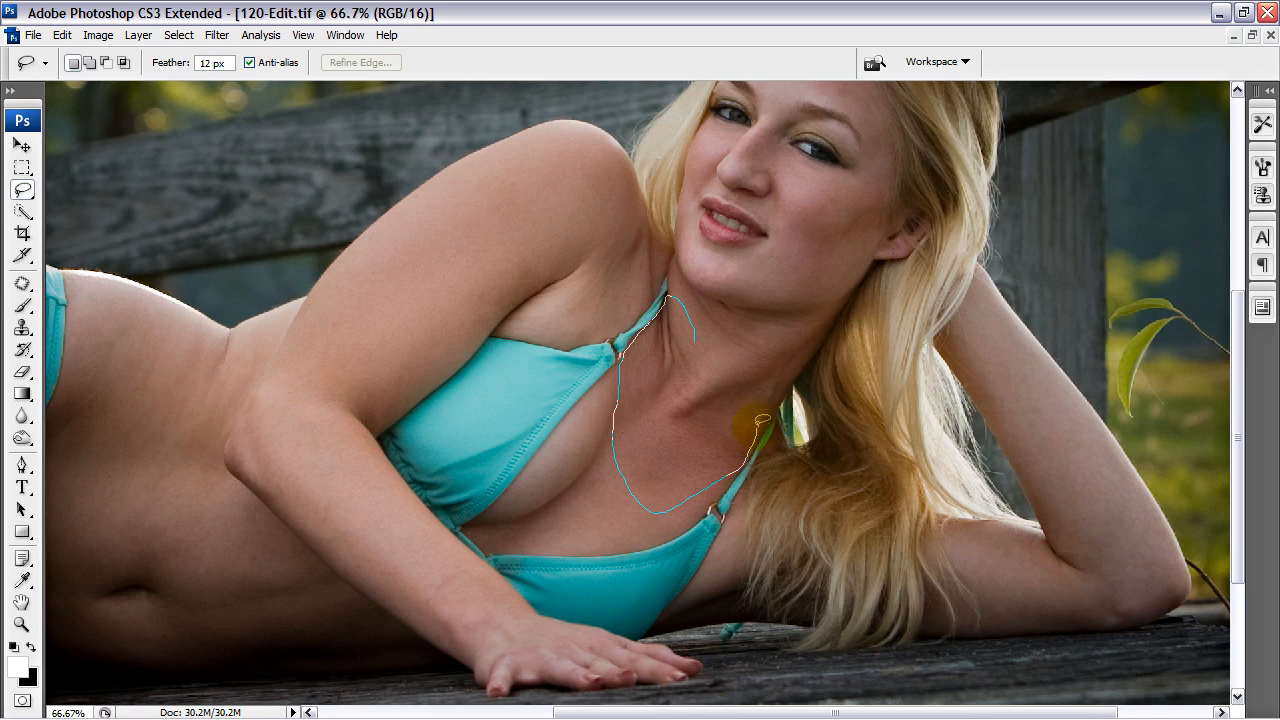
{"action": "left_click_drag", "start_coordinate": [686, 318], "coordinate": [675, 312]}
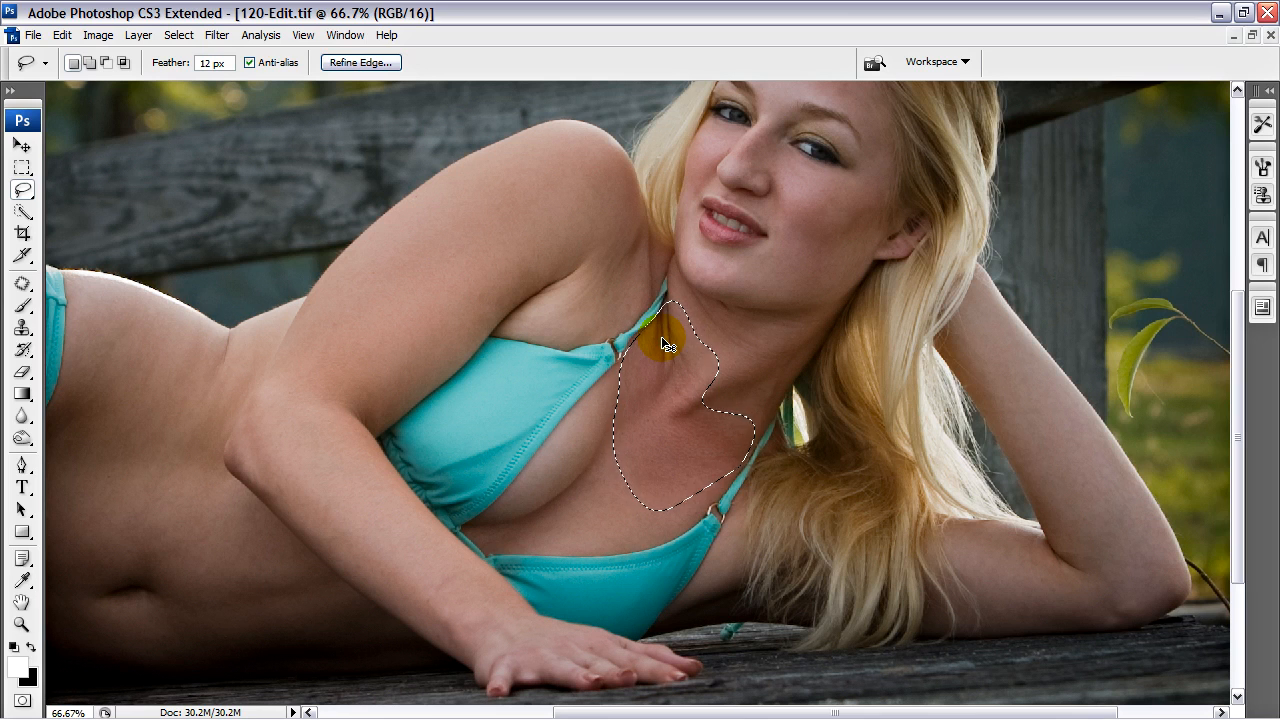
- Lower the Reds saturation of the selected neck and chest skin to -20 with Hue/Saturation, and clear the selection
{"action": "key", "text": "ctrl+u"}
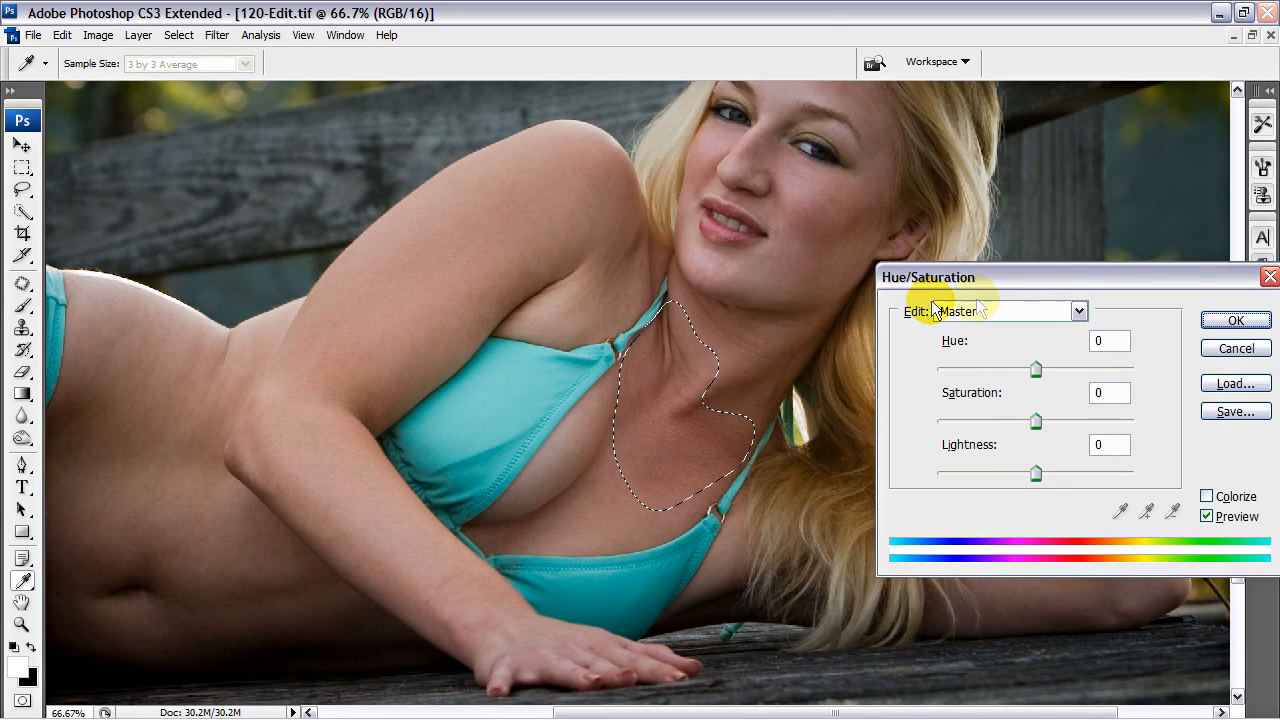
{"action": "left_click", "coordinate": [1076, 312]}
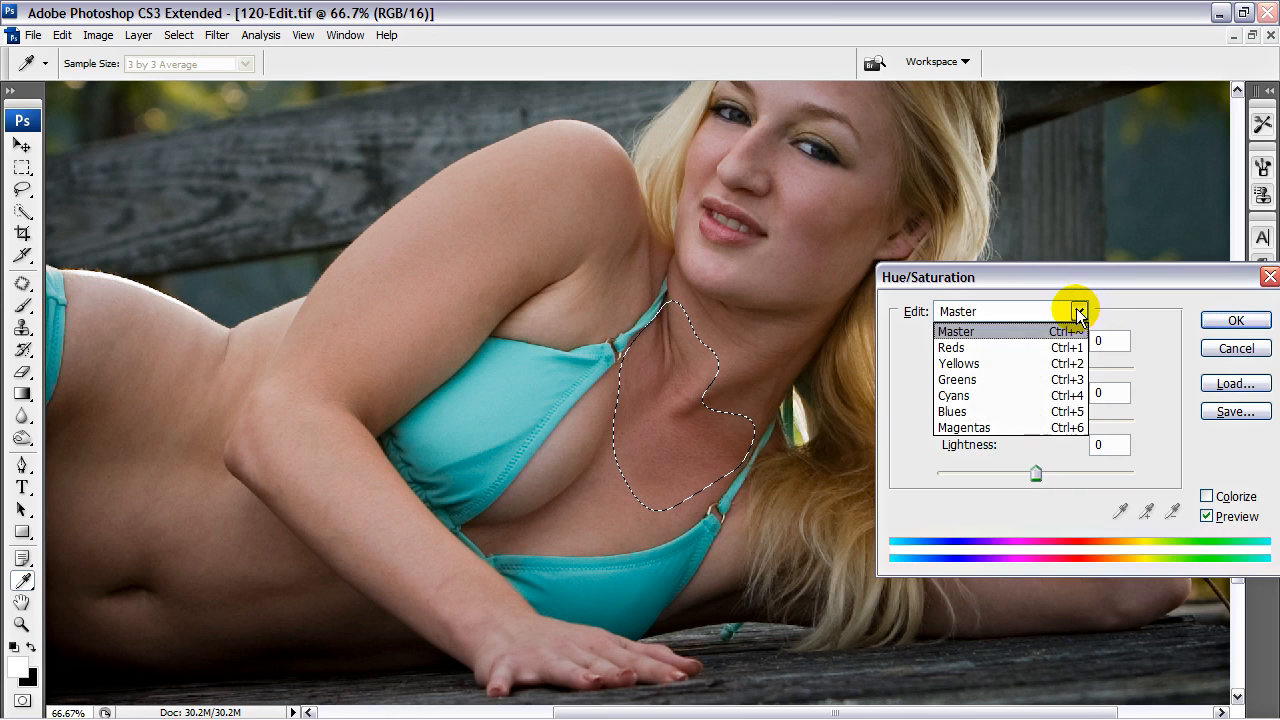
{"action": "left_click", "coordinate": [995, 349]}
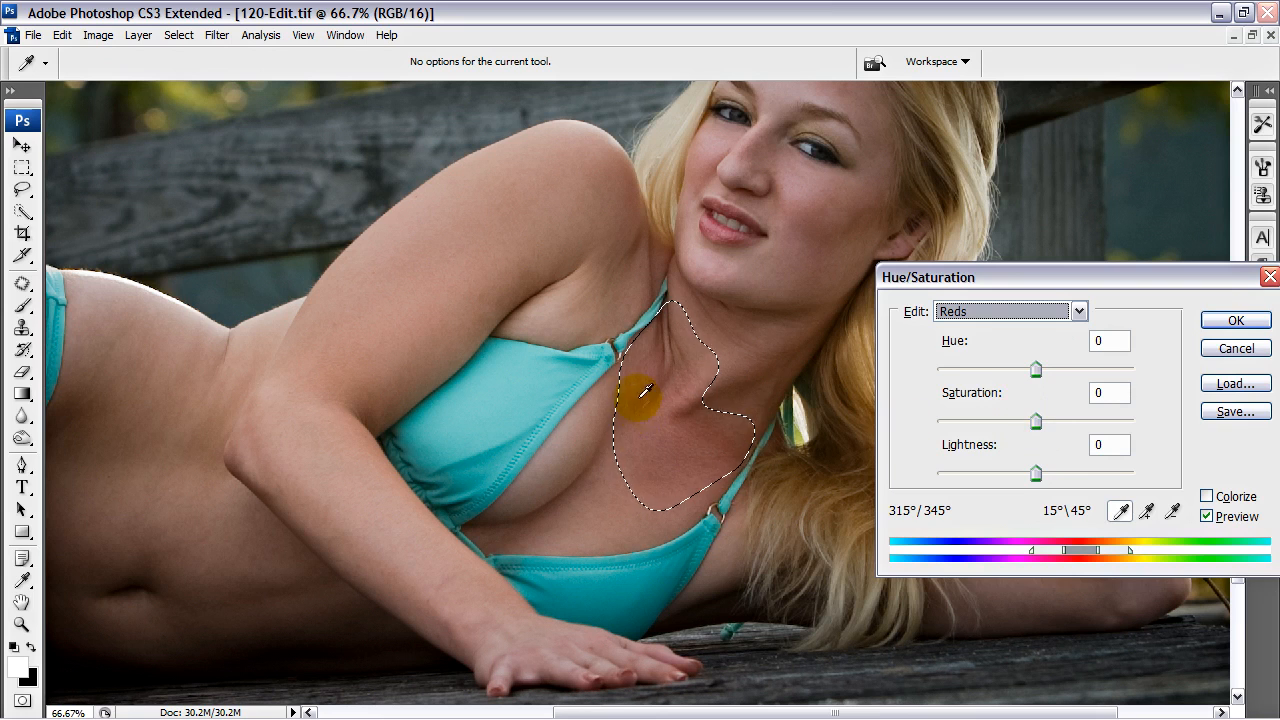
{"action": "left_click_drag", "start_coordinate": [1035, 428], "coordinate": [1027, 432]}
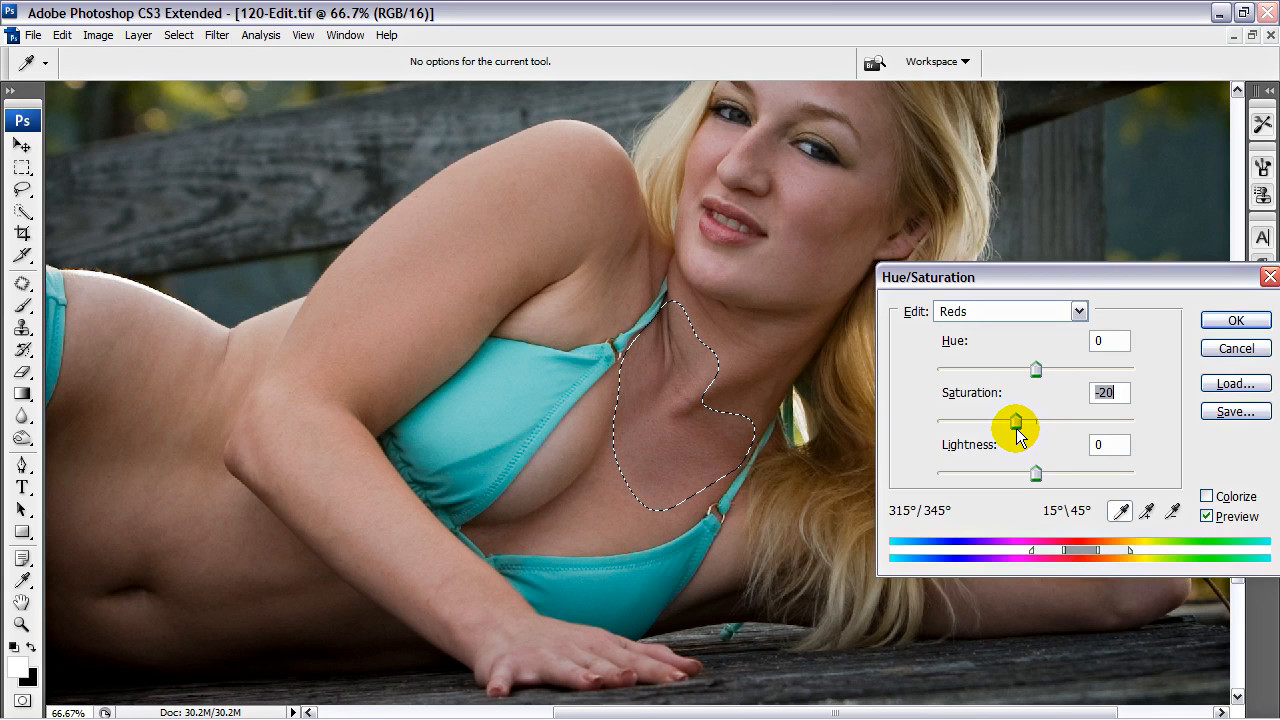
{"action": "left_click", "coordinate": [1232, 320]}
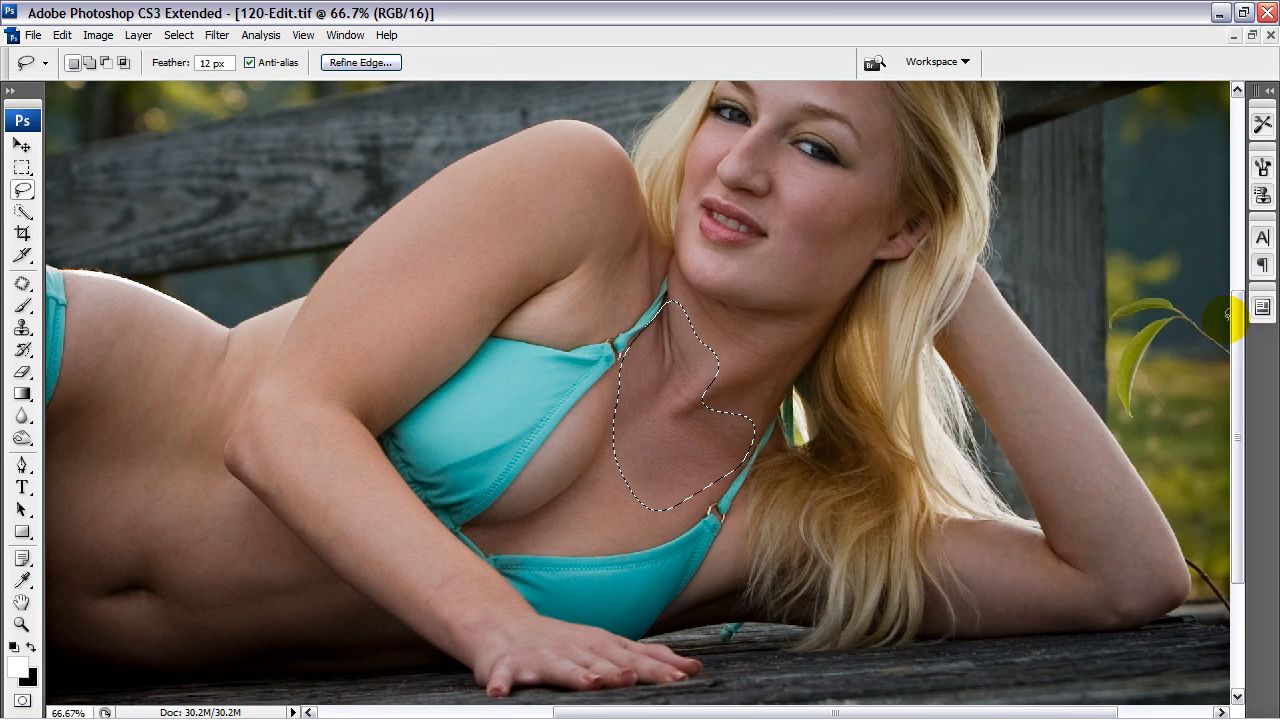
{"action": "key", "text": "ctrl+d"}
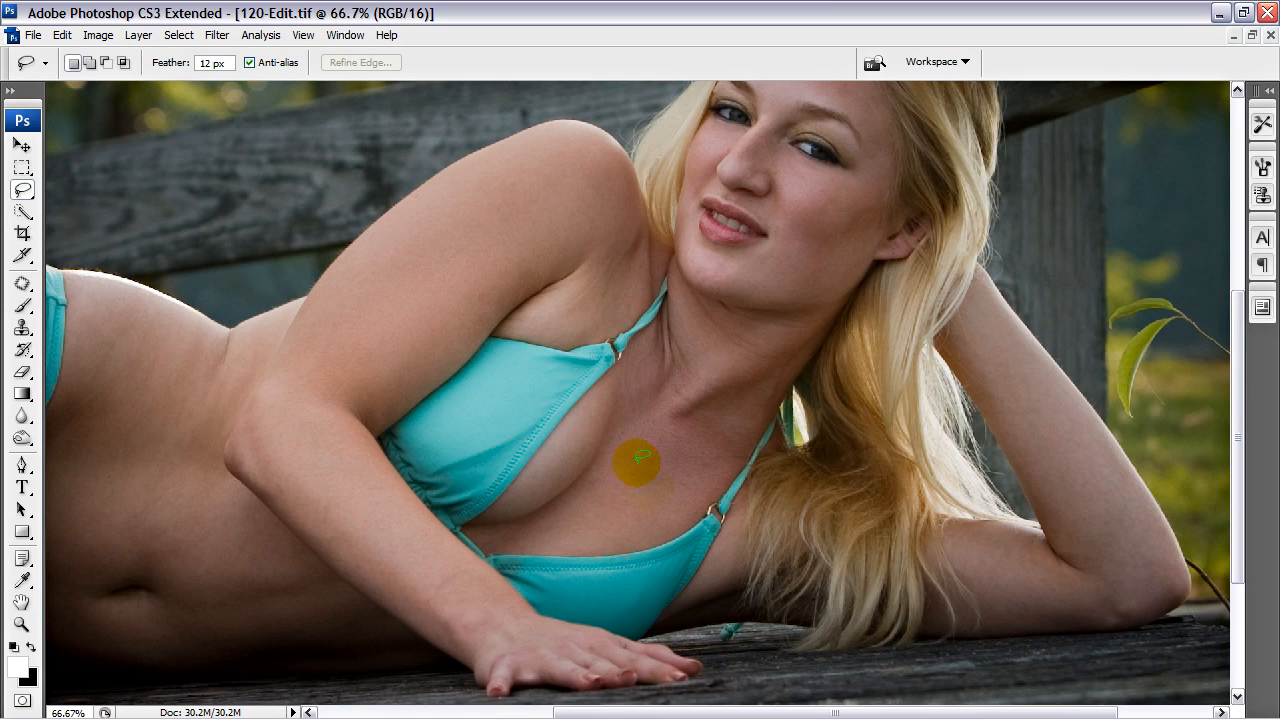
{"action": "key", "text": "i"}
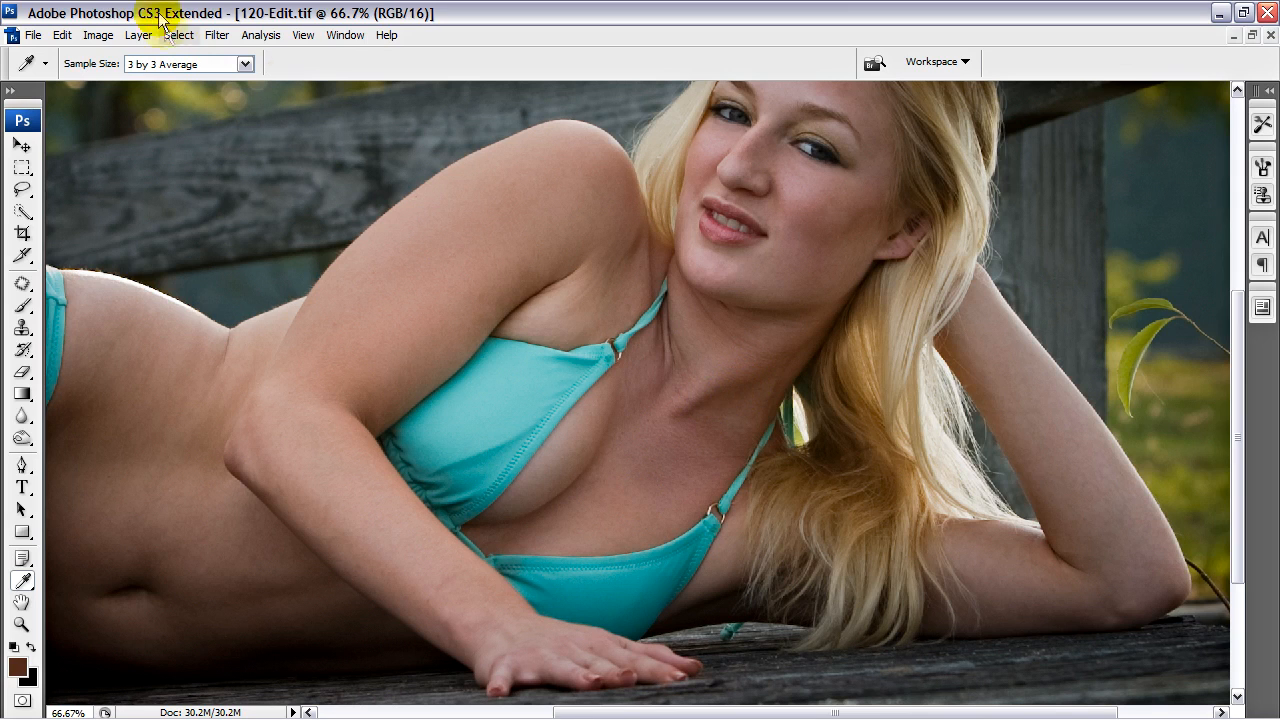
{"action": "left_click", "coordinate": [346, 36]}
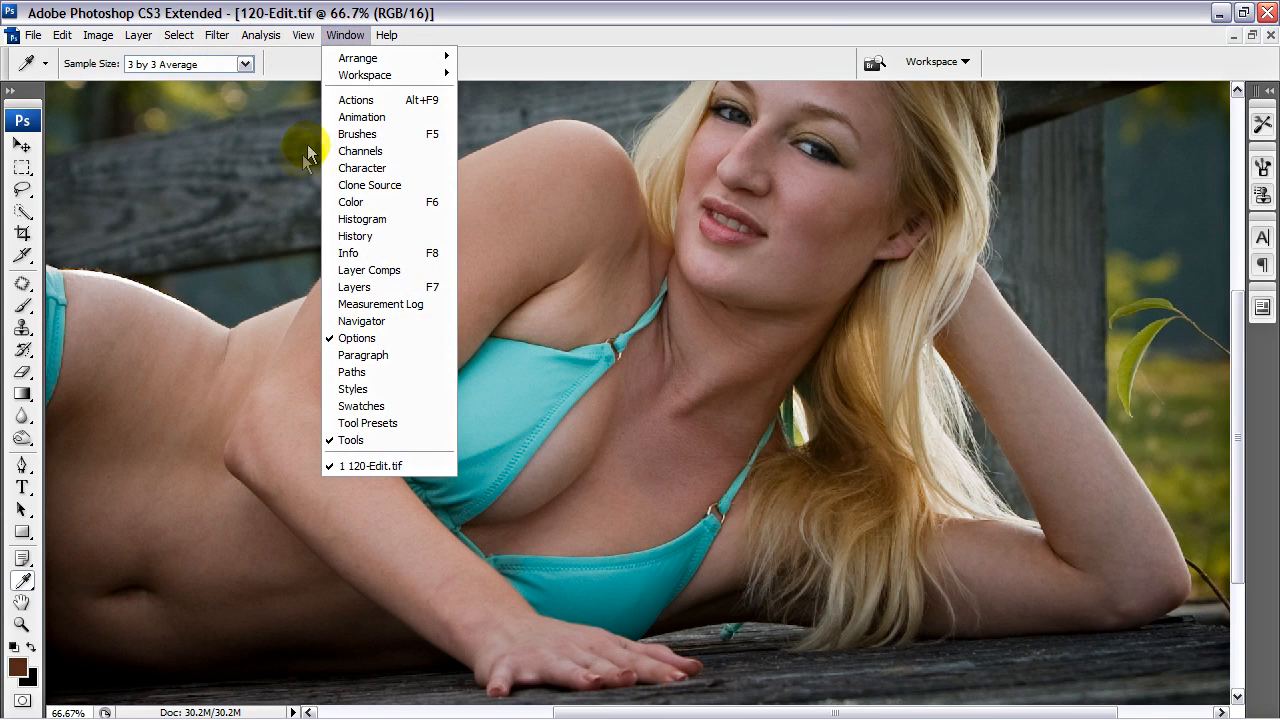
{"action": "left_click", "coordinate": [592, 65]}
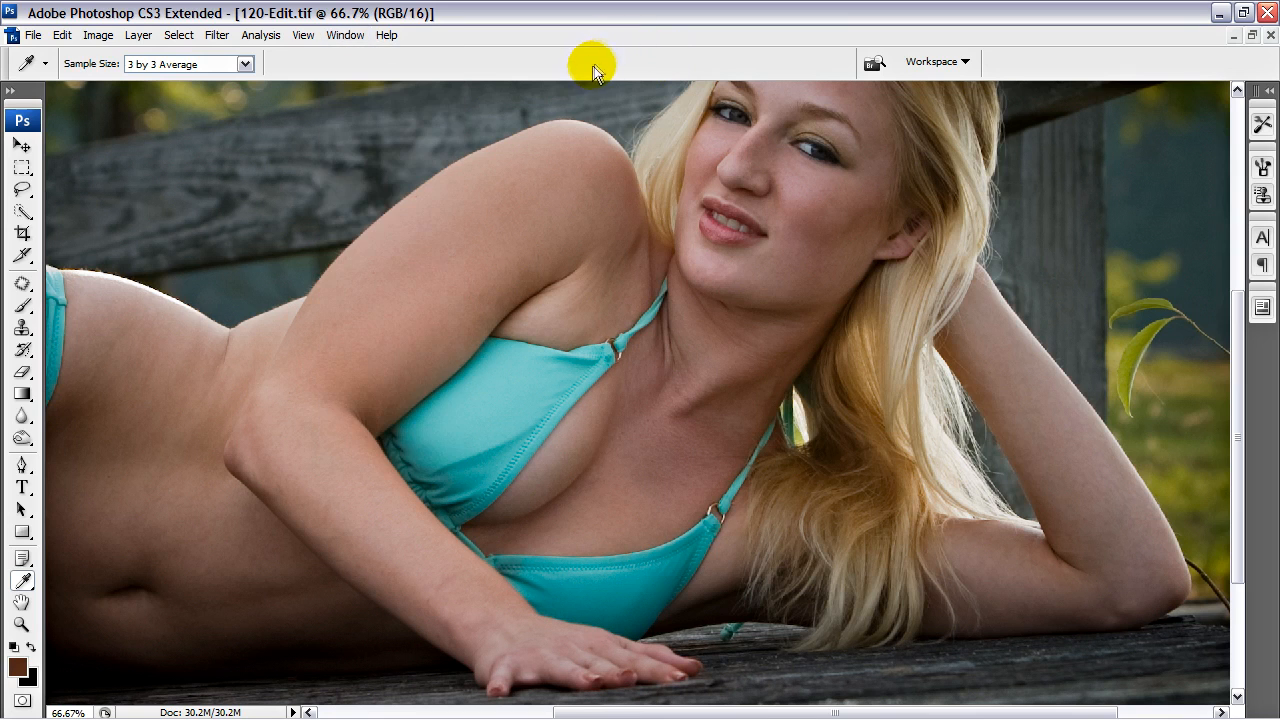
- Set the Clone Stamp to Color mode with 10% opacity and a 90 px brush
{"action": "key", "text": "s"}
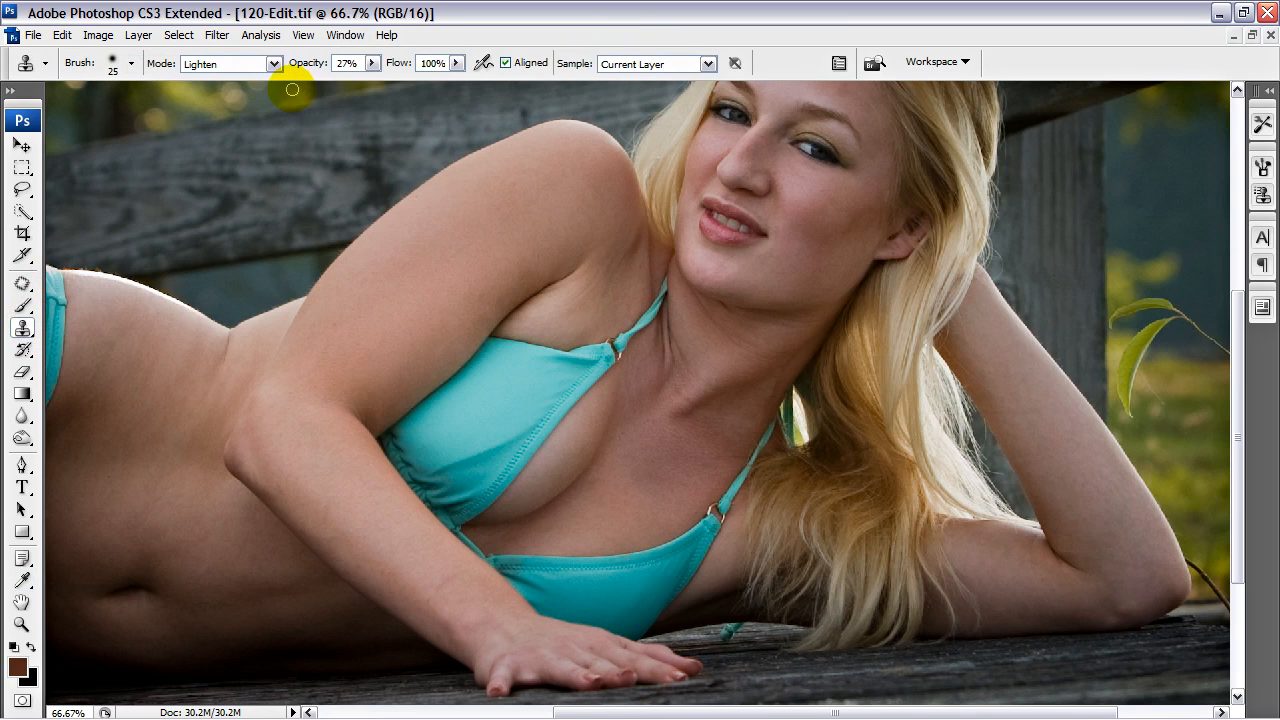
{"action": "left_click", "coordinate": [272, 65]}
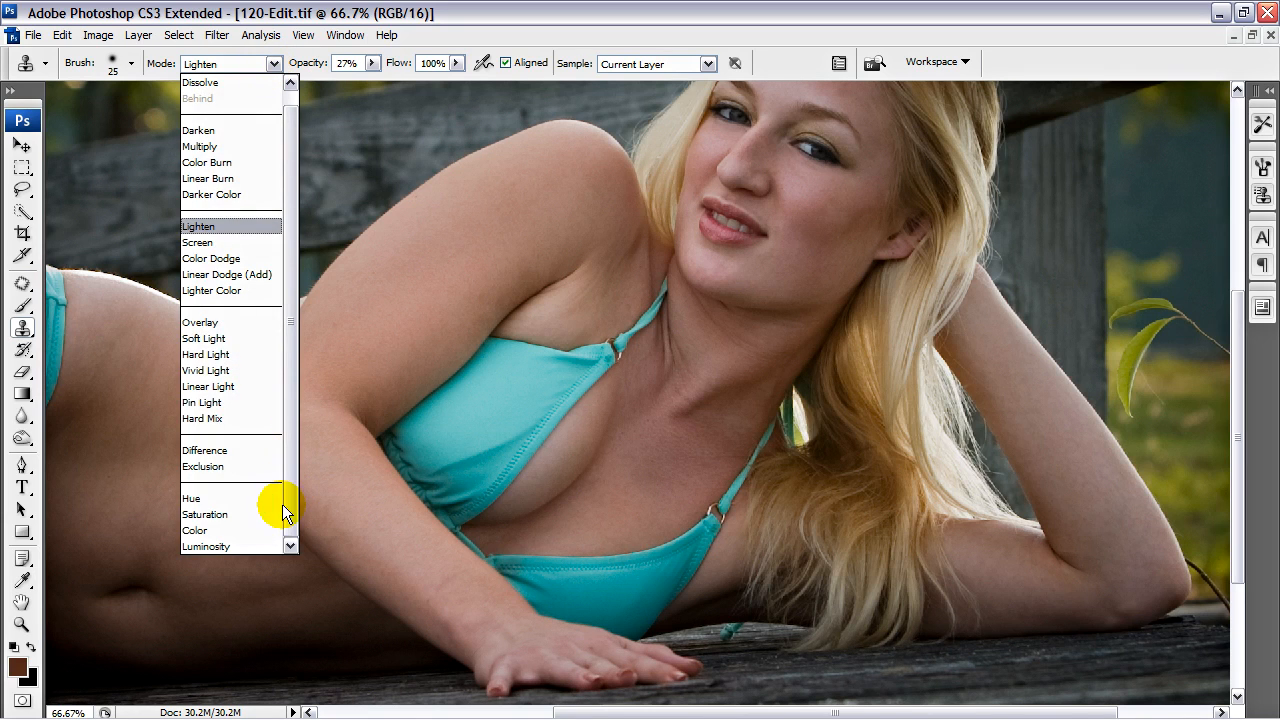
{"action": "left_click", "coordinate": [214, 529]}
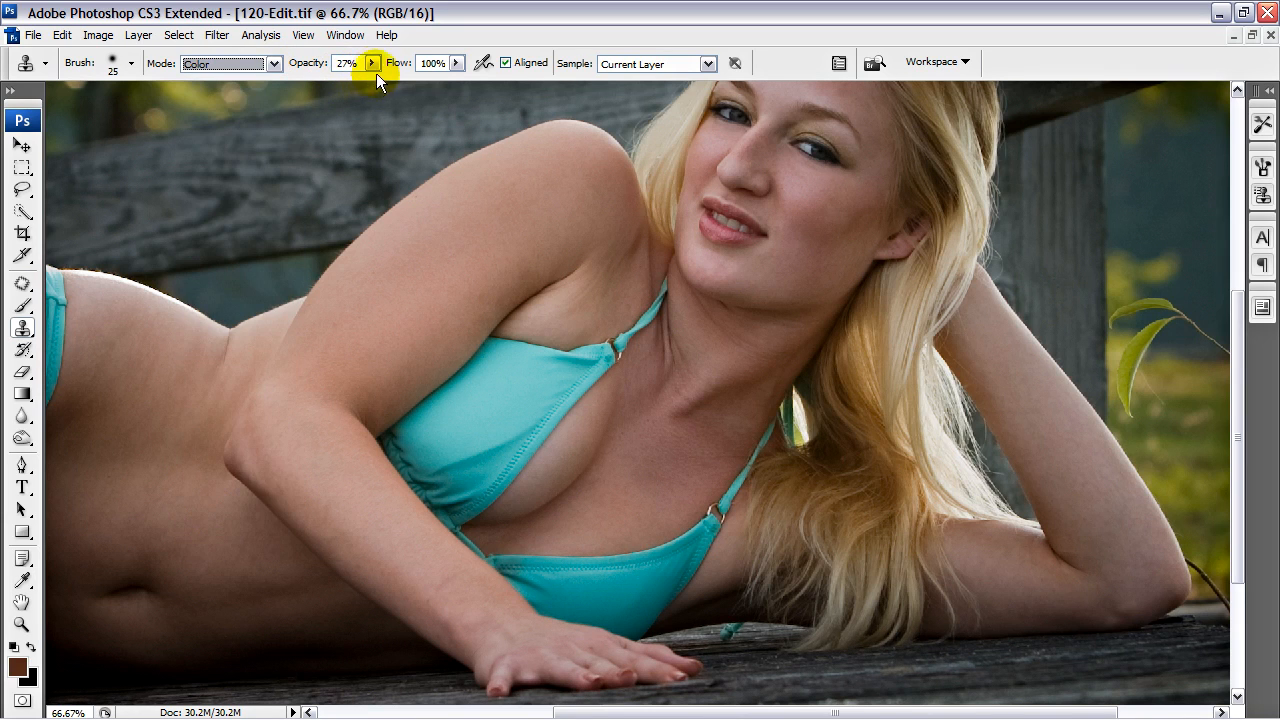
{"action": "left_click", "coordinate": [372, 68]}
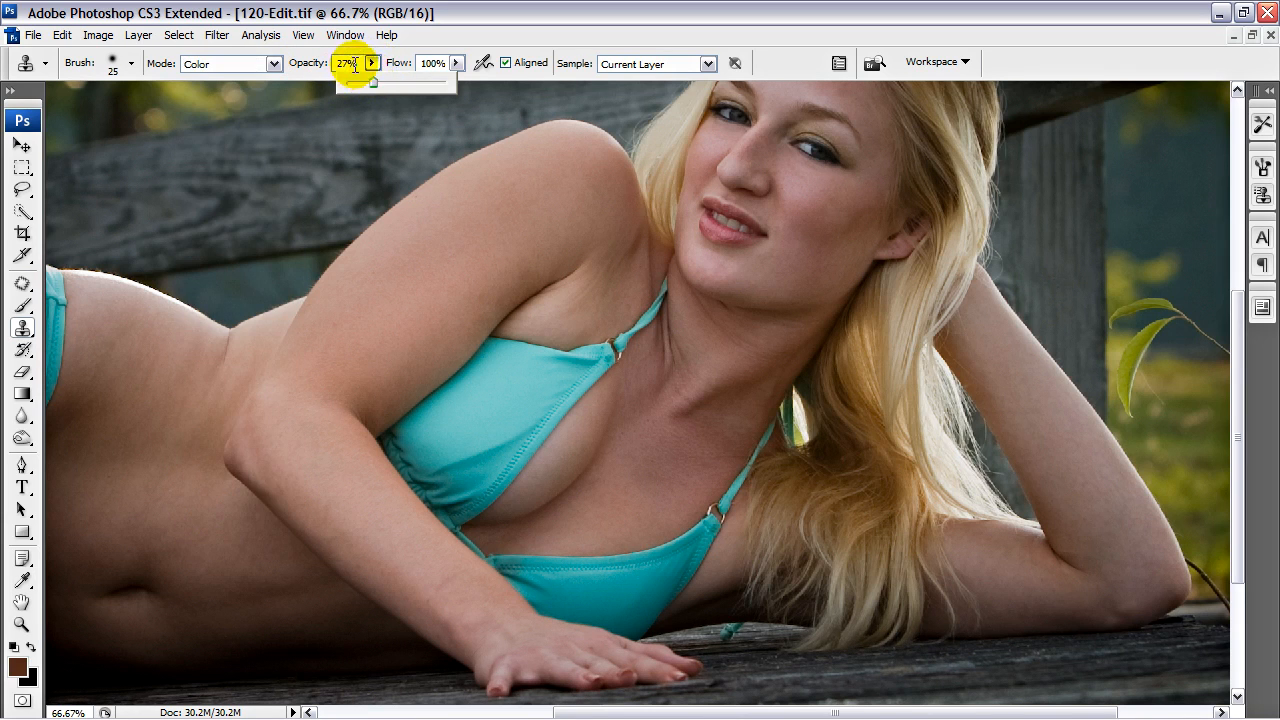
{"action": "left_click", "coordinate": [358, 64]}
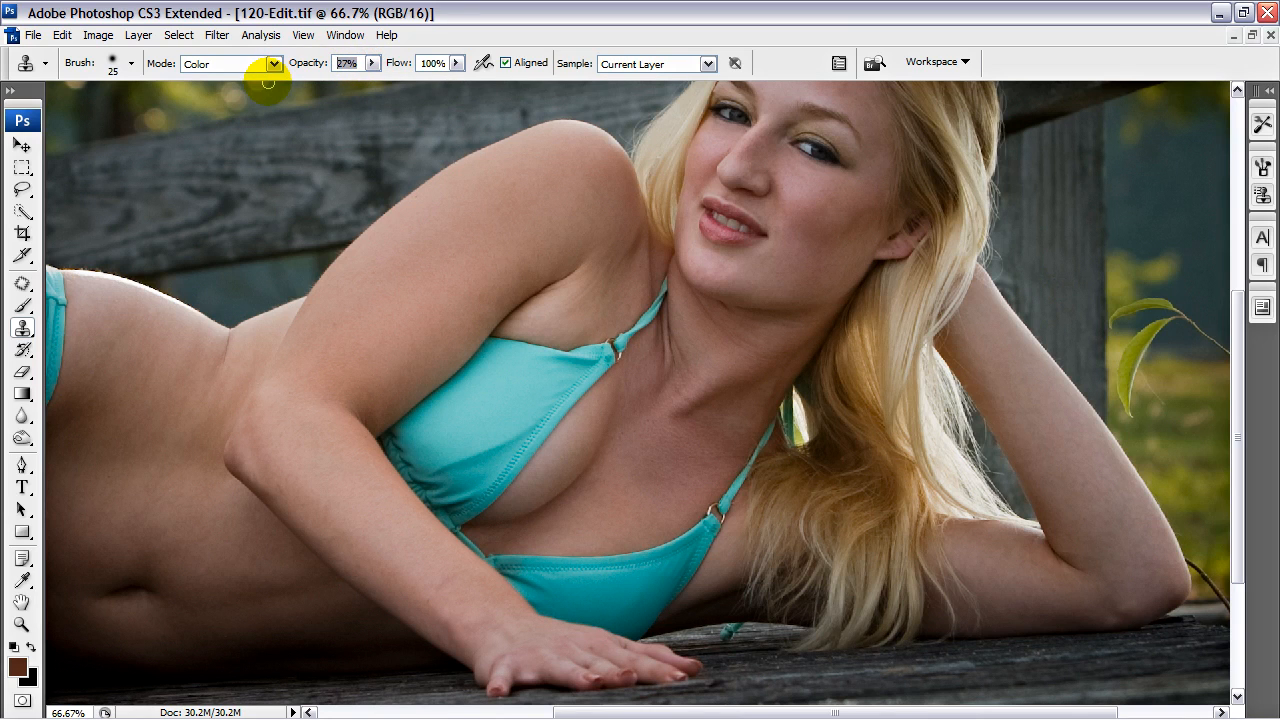
{"action": "type", "text": "10"}
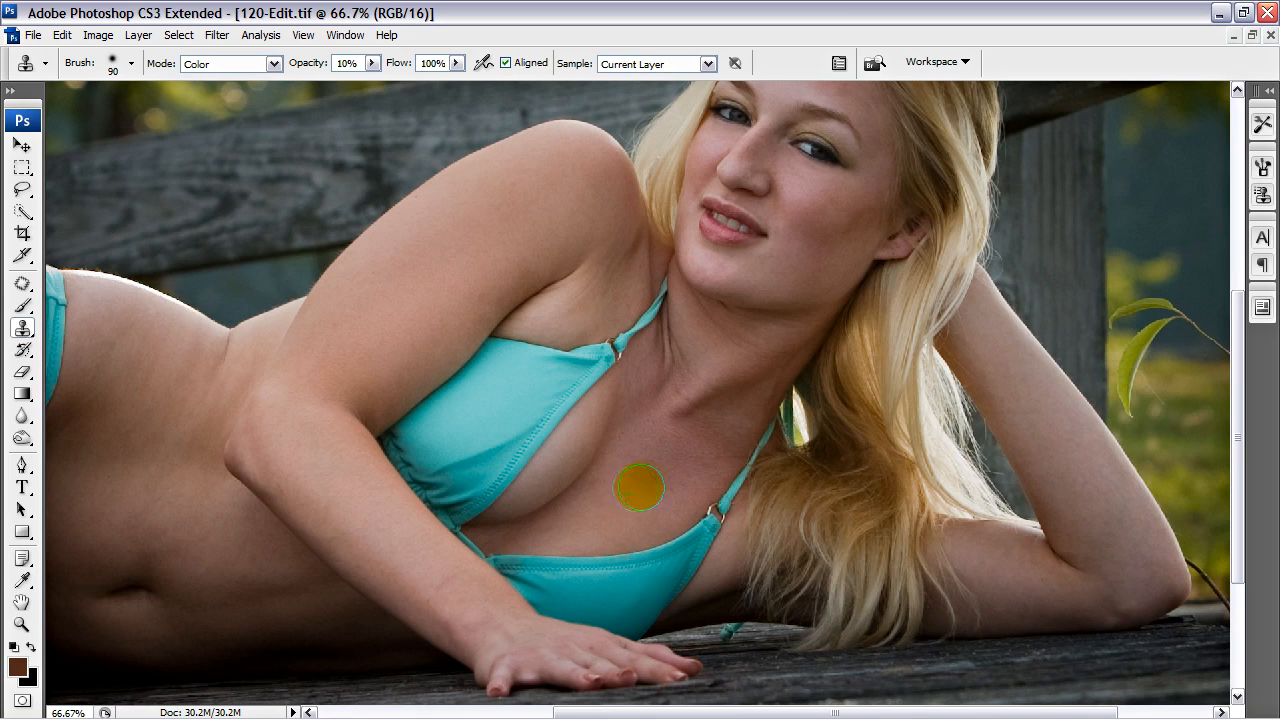
- Select the legs, hips and waist with surrounding background using the Lasso tool and a 3 px feather
{"action": "key", "text": "ctrl+minus"}
{"action": "key", "text": "ctrl+minus"}
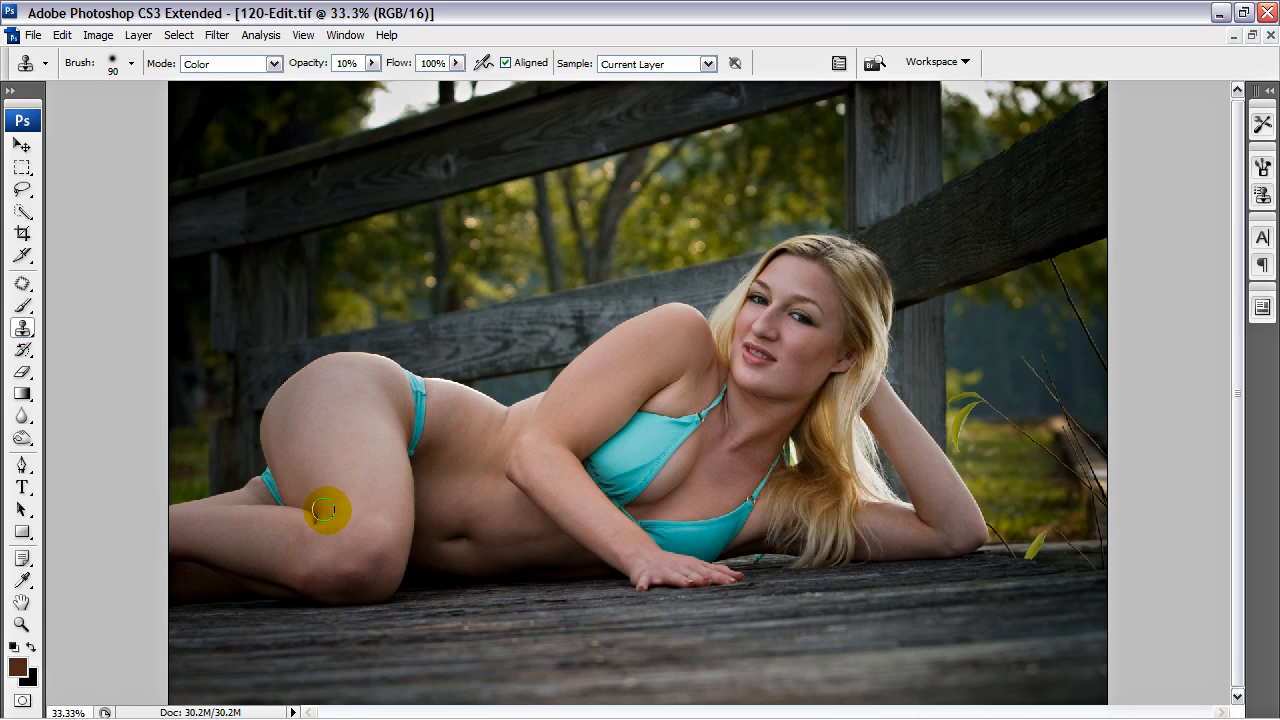
{"action": "key", "text": "l"}
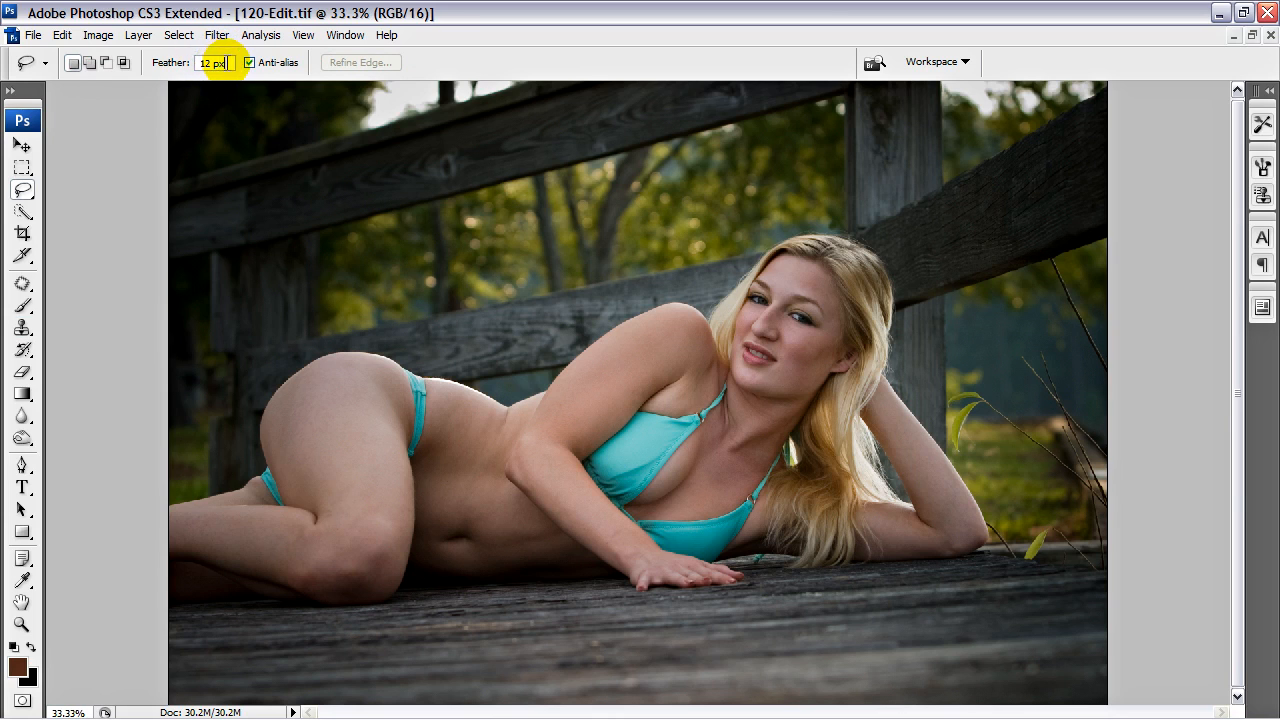
{"action": "type", "text": "3"}
{"action": "key", "text": "Return"}
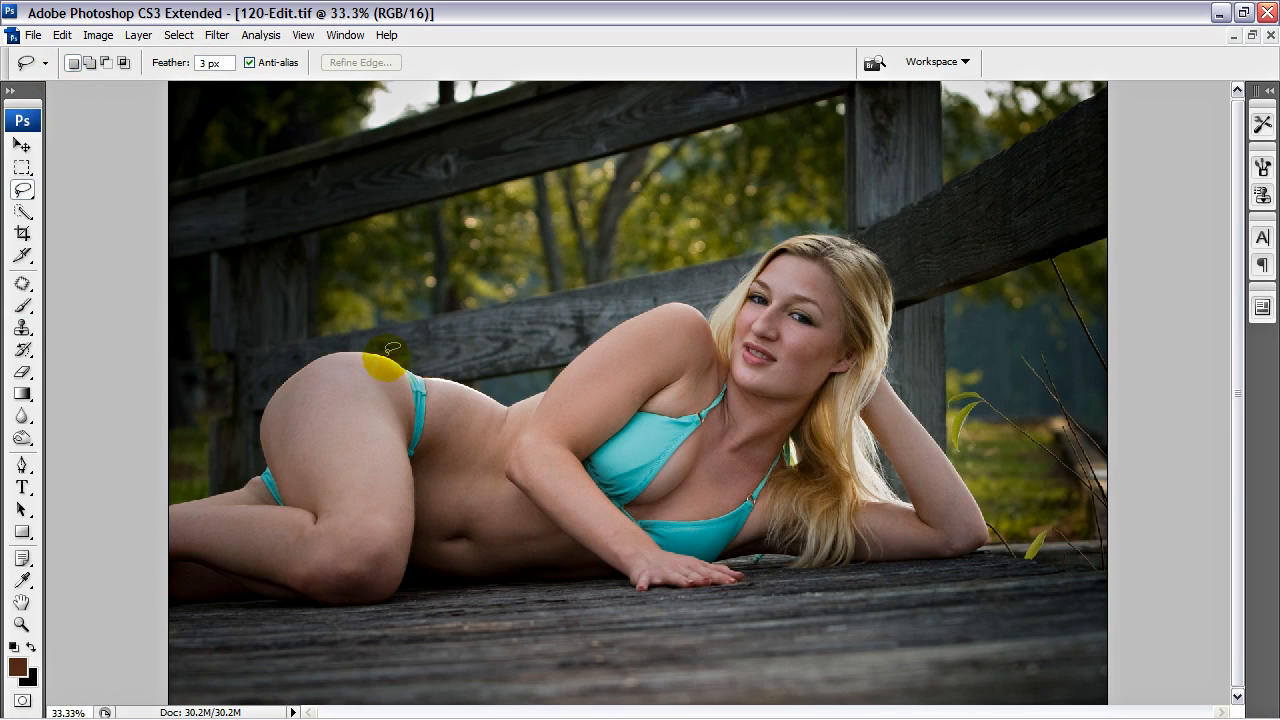
{"action": "mouse_move", "coordinate": [466, 330]}
{"action": "left_mouse_down"}
{"action": "mouse_move", "coordinate": [128, 349]}
{"action": "mouse_move", "coordinate": [318, 612]}
{"action": "left_mouse_up"}
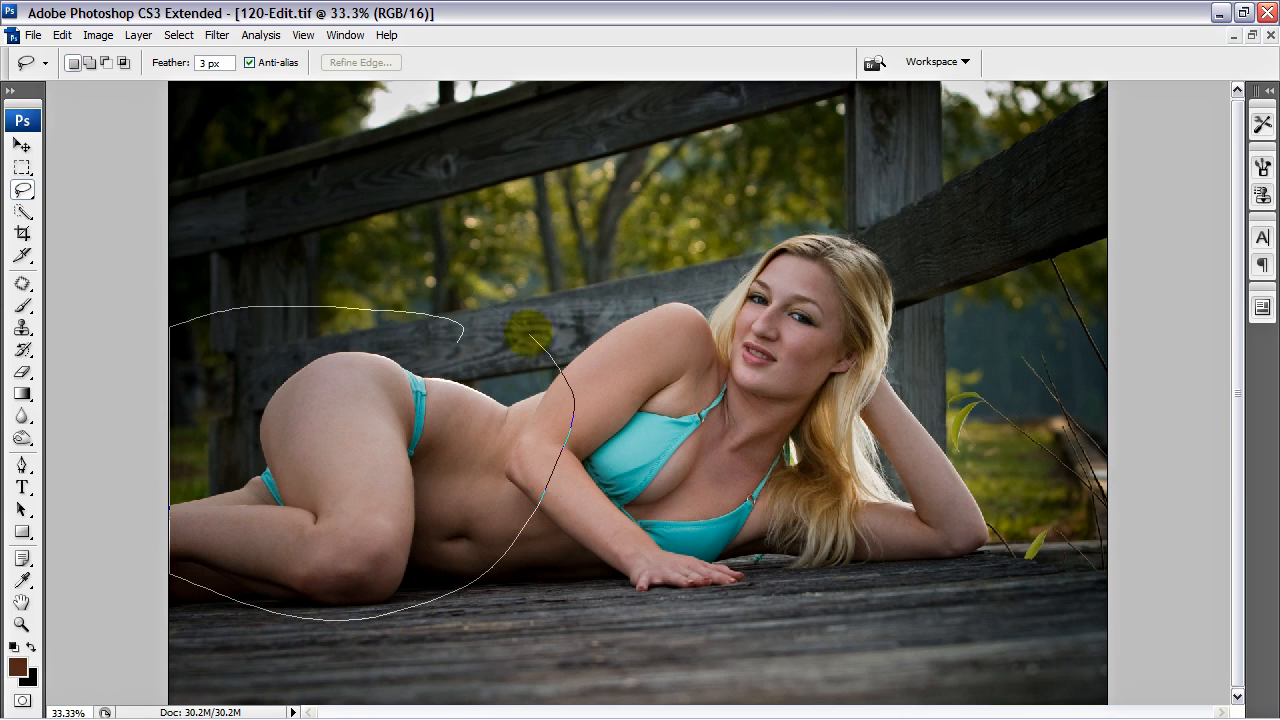
{"action": "left_click_drag", "start_coordinate": [528, 332], "coordinate": [340, 295]}
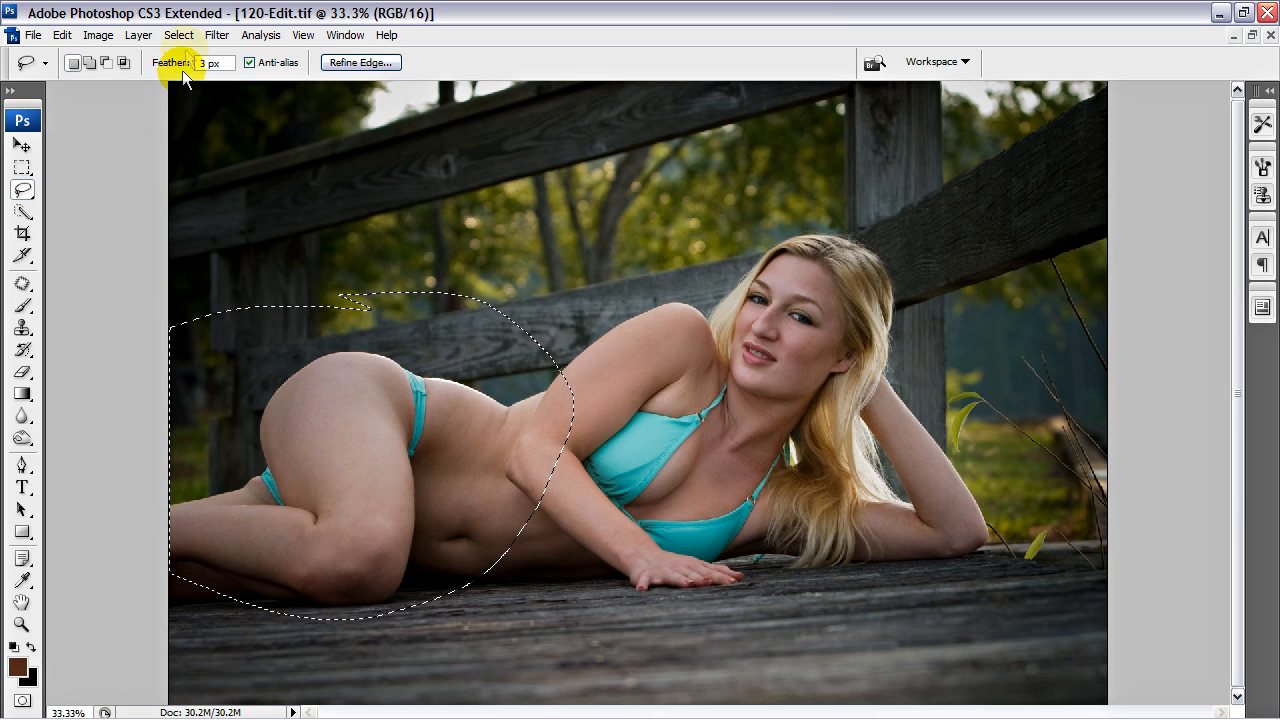
- Push the outer hip contour slightly inward in Liquify using Forward Warp at brush size 414, and compare before and after
{"action": "left_click", "coordinate": [61, 36]}
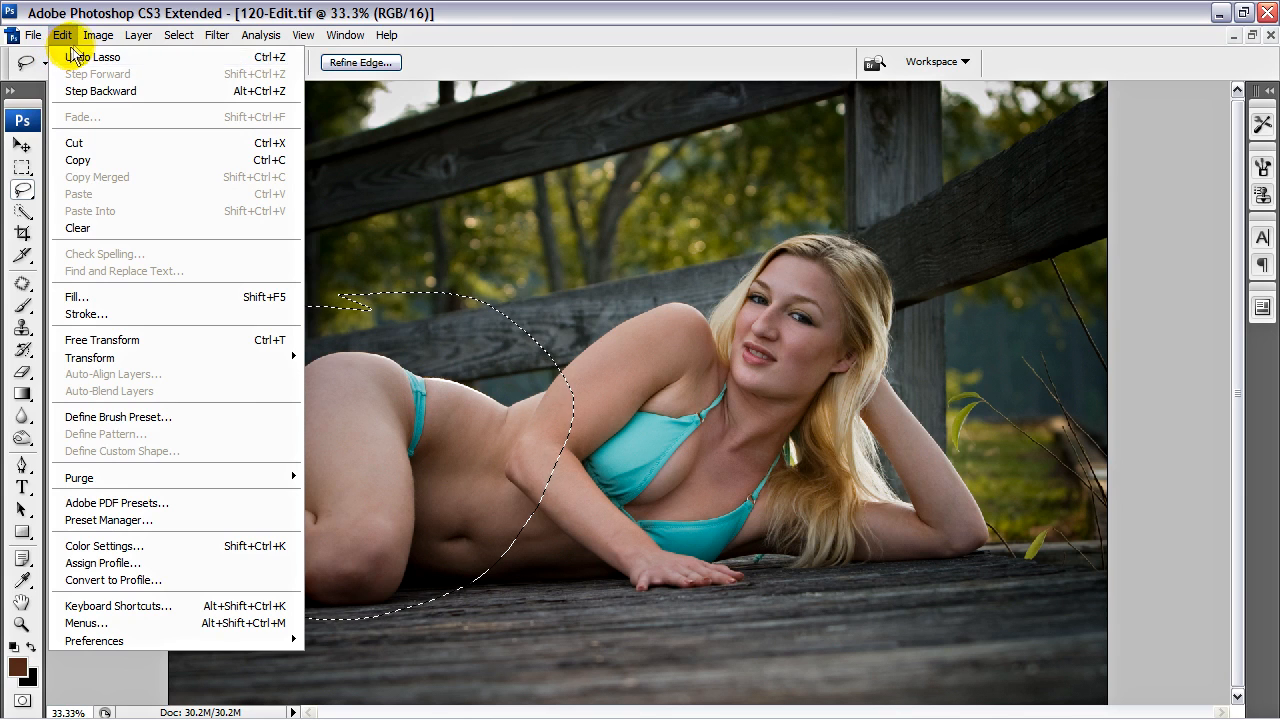
{"action": "left_click", "coordinate": [478, 17]}
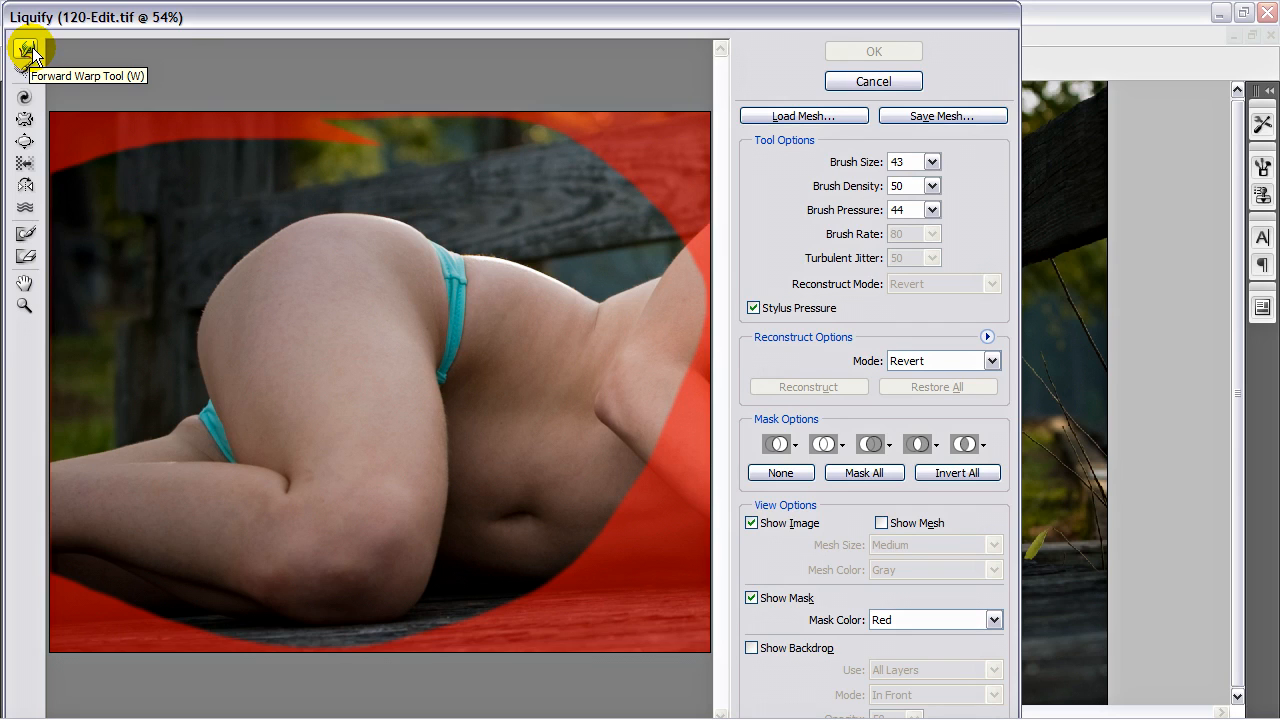
{"action": "left_click", "coordinate": [931, 170]}
{"action": "left_click_drag", "start_coordinate": [846, 186], "coordinate": [878, 190]}
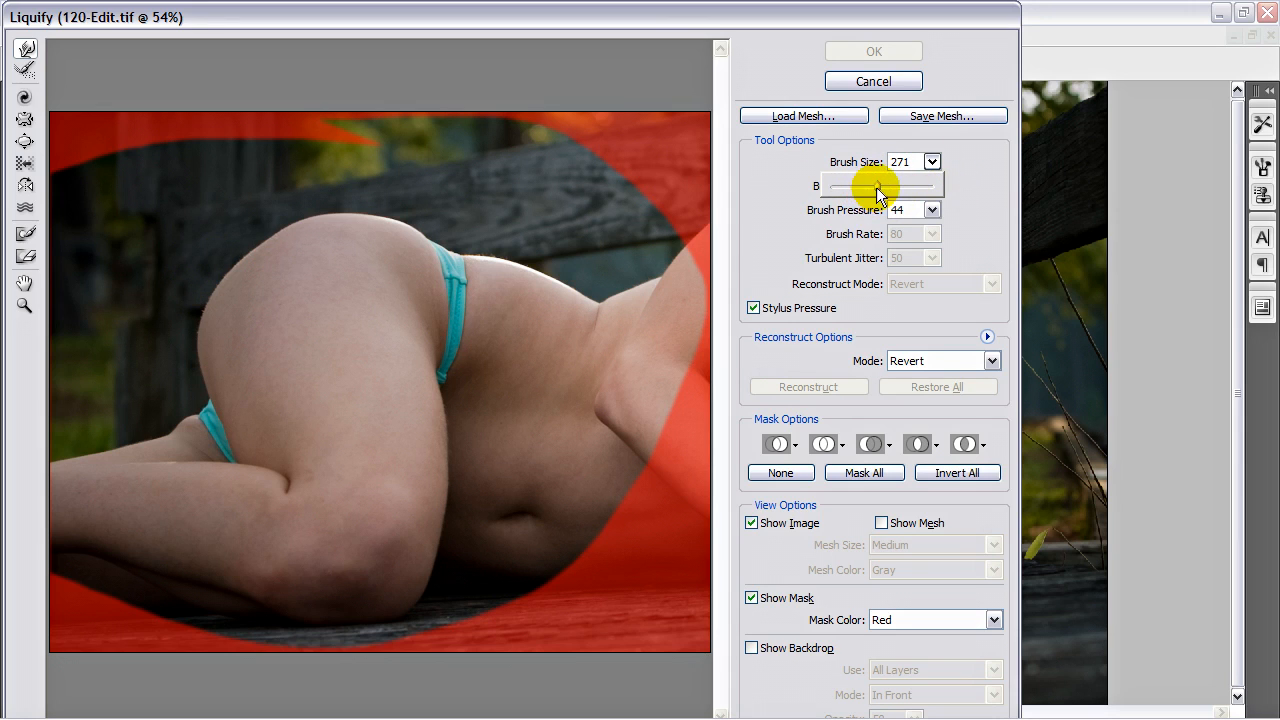
{"action": "mouse_move", "coordinate": [214, 286]}
{"action": "left_mouse_down"}
{"action": "mouse_move", "coordinate": [223, 265]}
{"action": "mouse_move", "coordinate": [220, 323]}
{"action": "mouse_move", "coordinate": [196, 336]}
{"action": "left_mouse_up"}
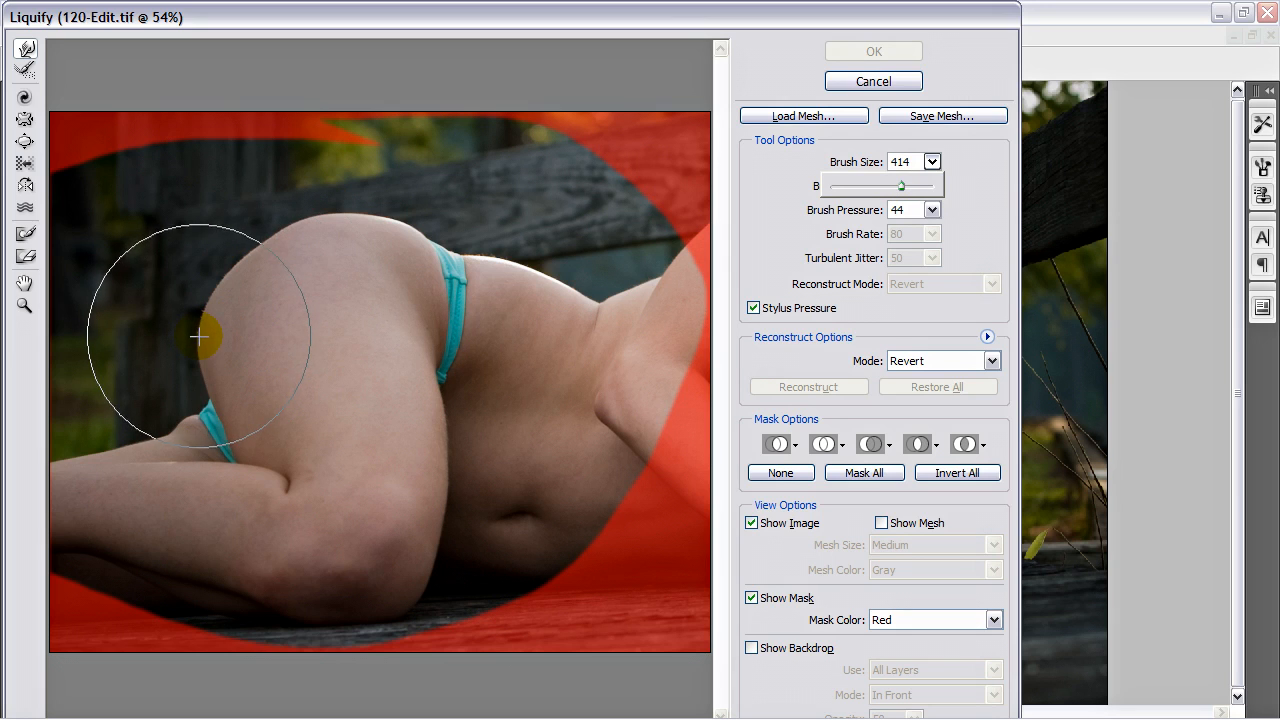
{"action": "left_click", "coordinate": [203, 340]}
{"action": "left_click_drag", "start_coordinate": [212, 341], "coordinate": [225, 340]}
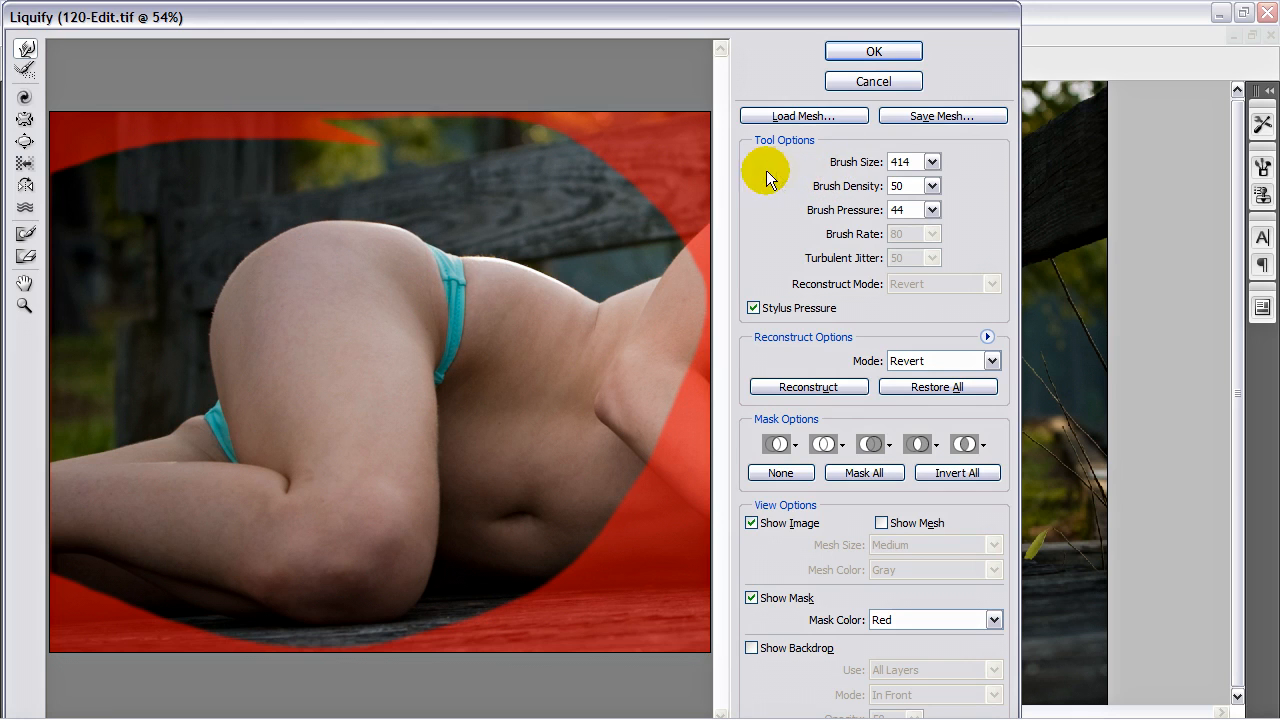
{"action": "left_click", "coordinate": [875, 52]}
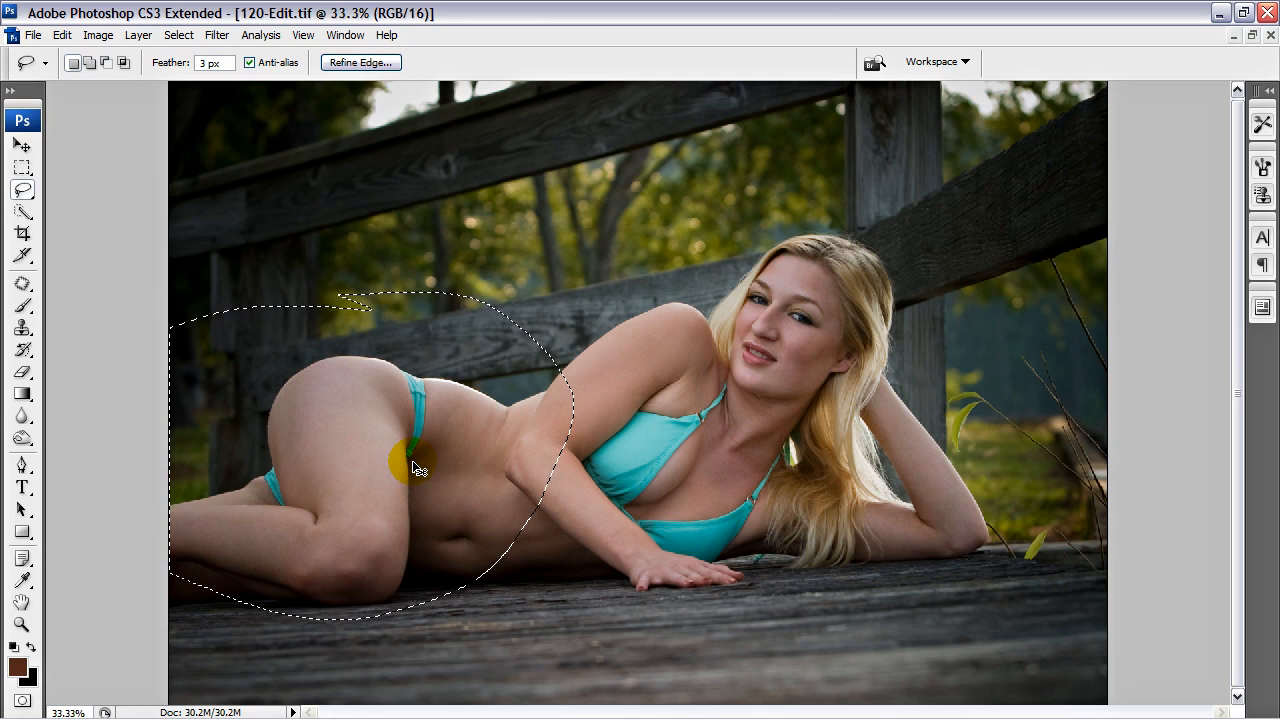
{"action": "key", "text": "ctrl+z"}
{"action": "key", "text": "ctrl+z"}
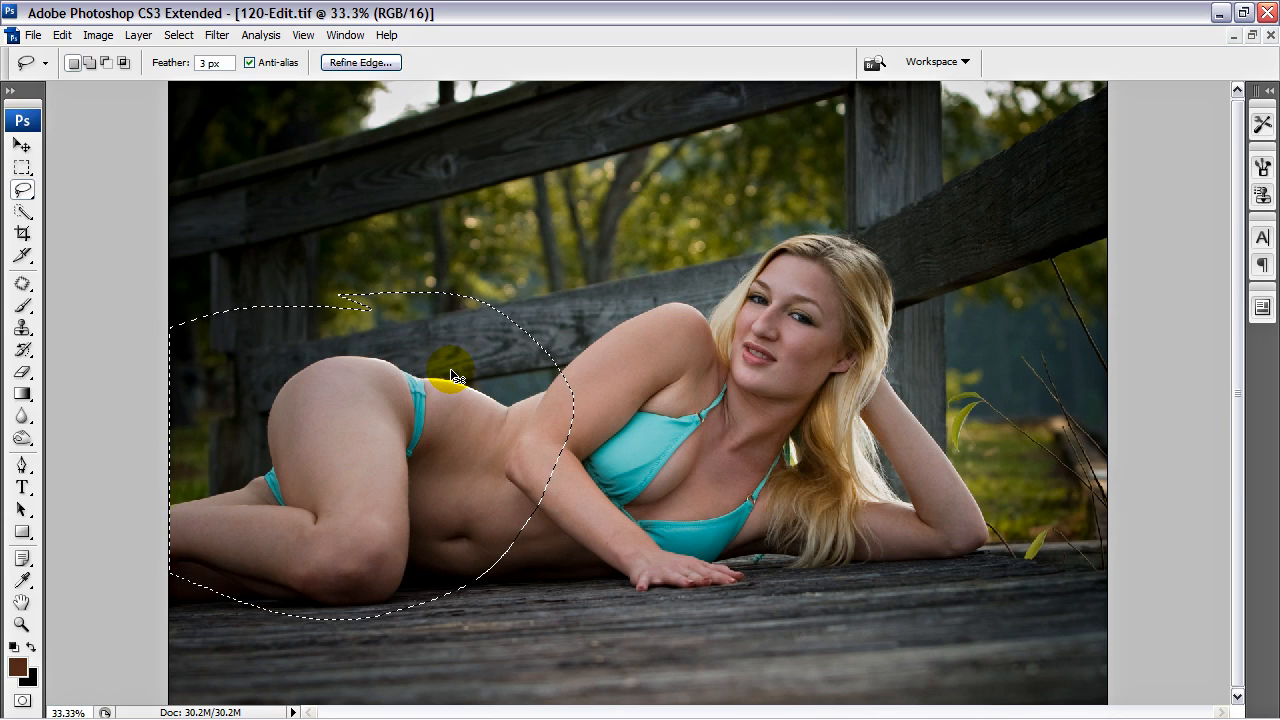
- Nudge the upper waist contour in Liquify using Forward Warp at brush size 277, apply it and clear the selection
{"action": "key", "text": "ctrl+shift+x"}
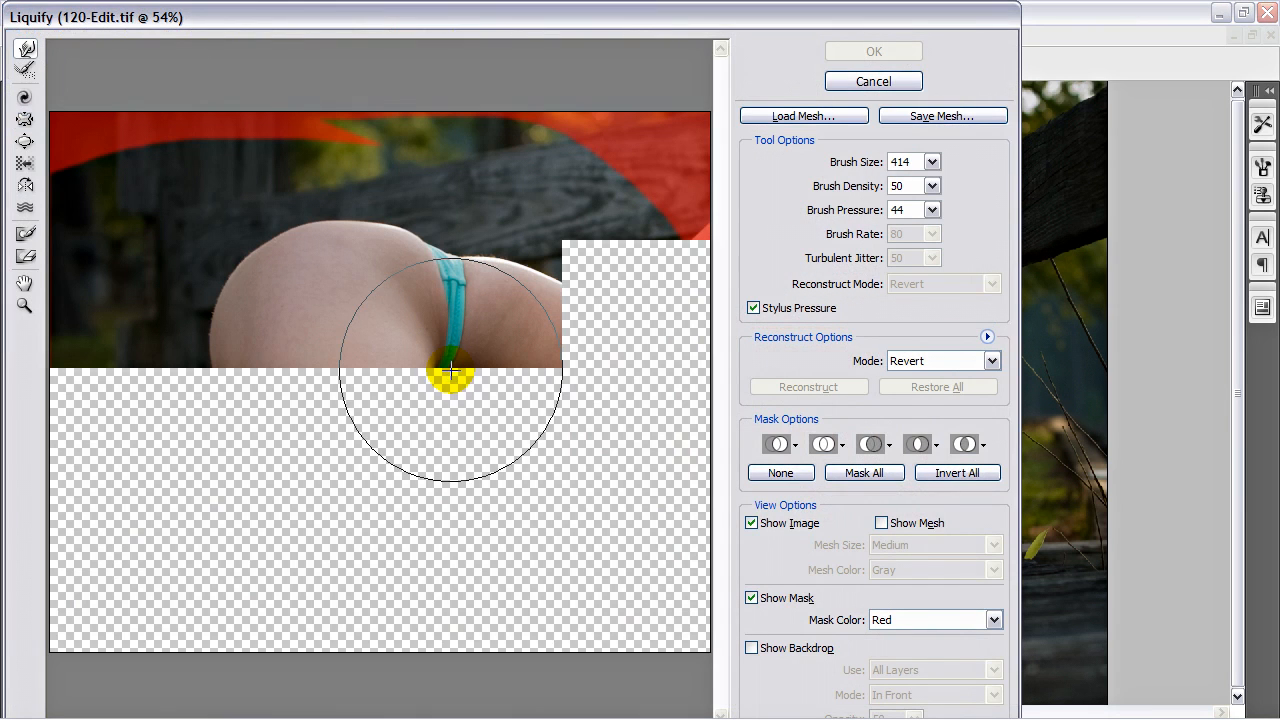
{"action": "mouse_move", "coordinate": [933, 164]}
{"action": "left_mouse_down"}
{"action": "mouse_move", "coordinate": [935, 178]}
{"action": "mouse_move", "coordinate": [878, 188]}
{"action": "left_mouse_up"}
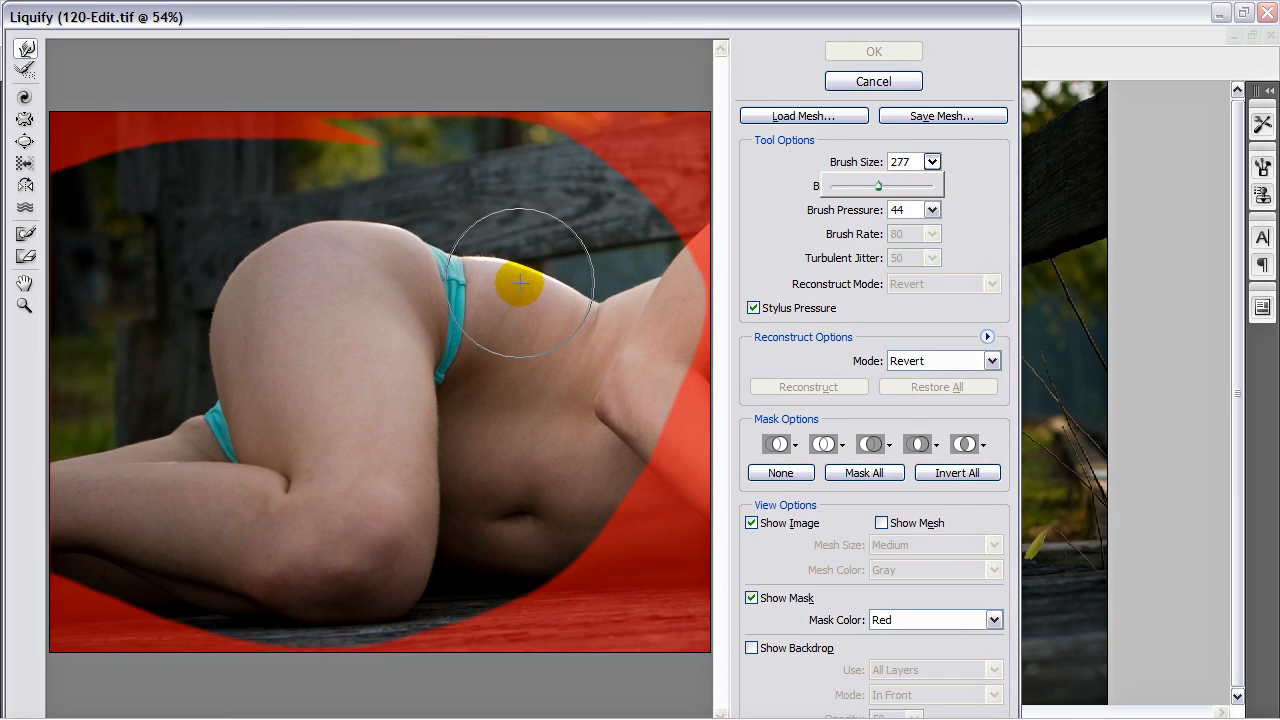
{"action": "left_click", "coordinate": [518, 288]}
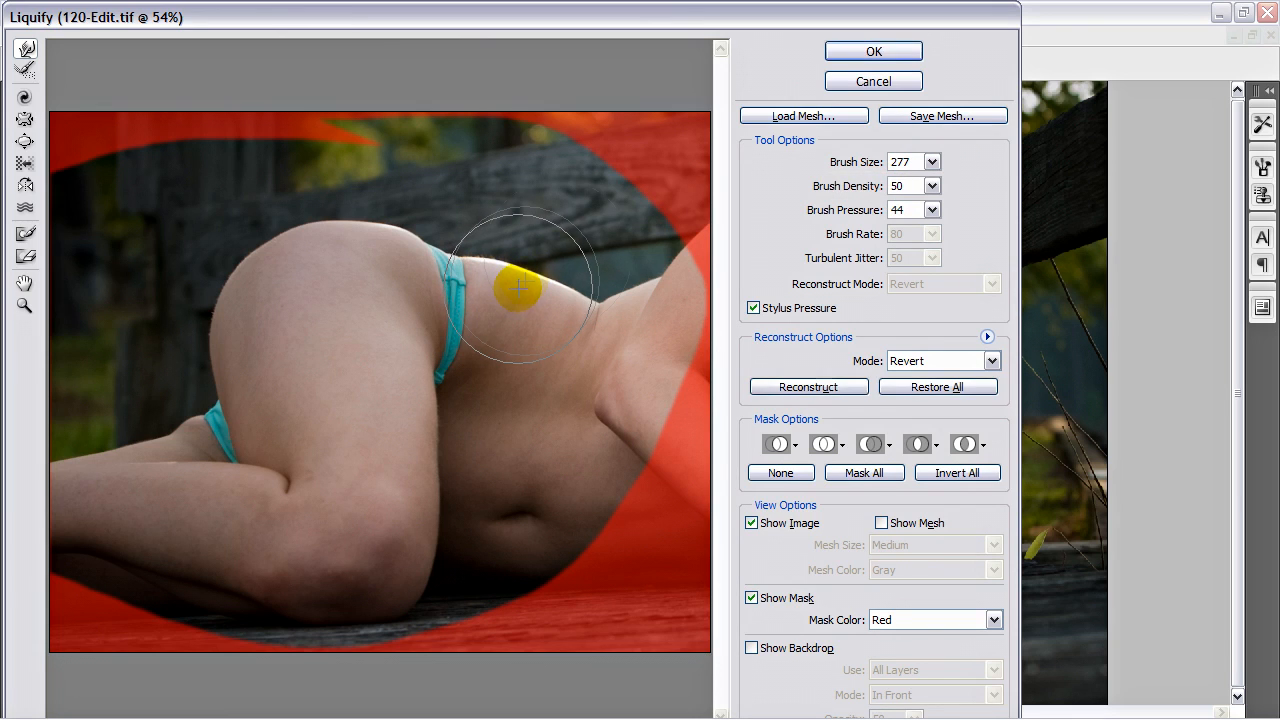
{"action": "left_click", "coordinate": [869, 50]}
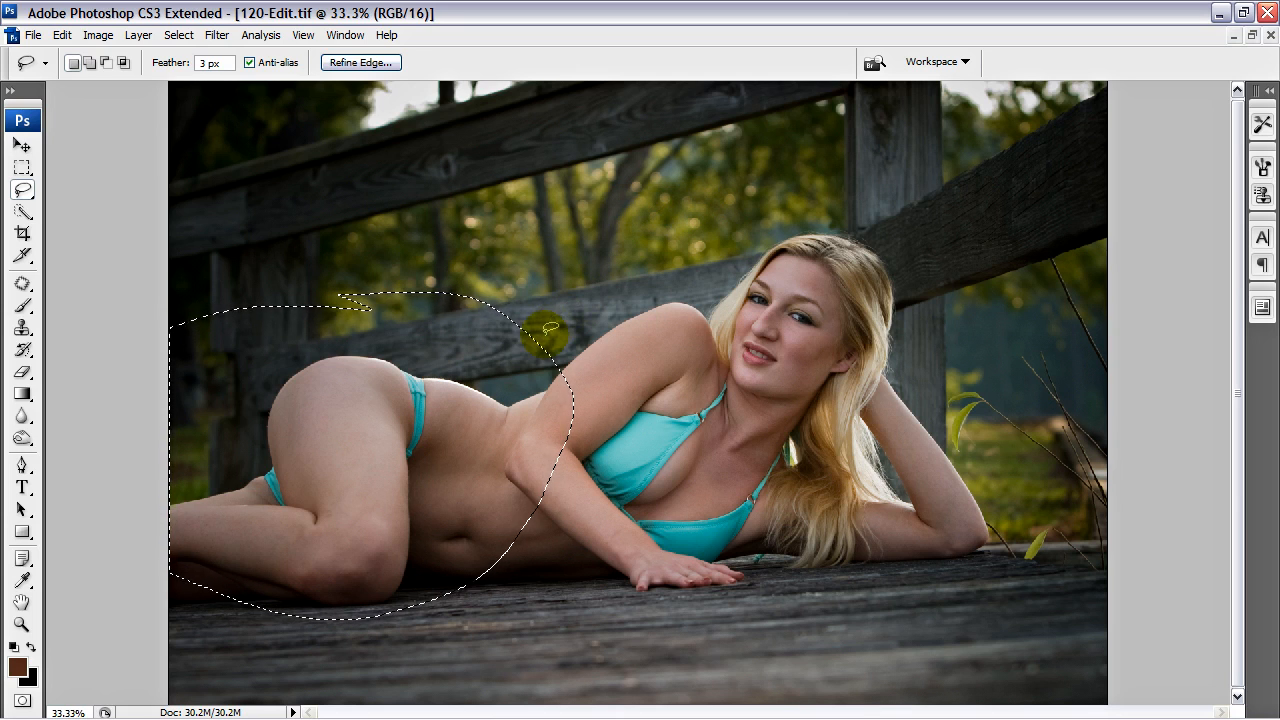
{"action": "key", "text": "ctrl+x"}
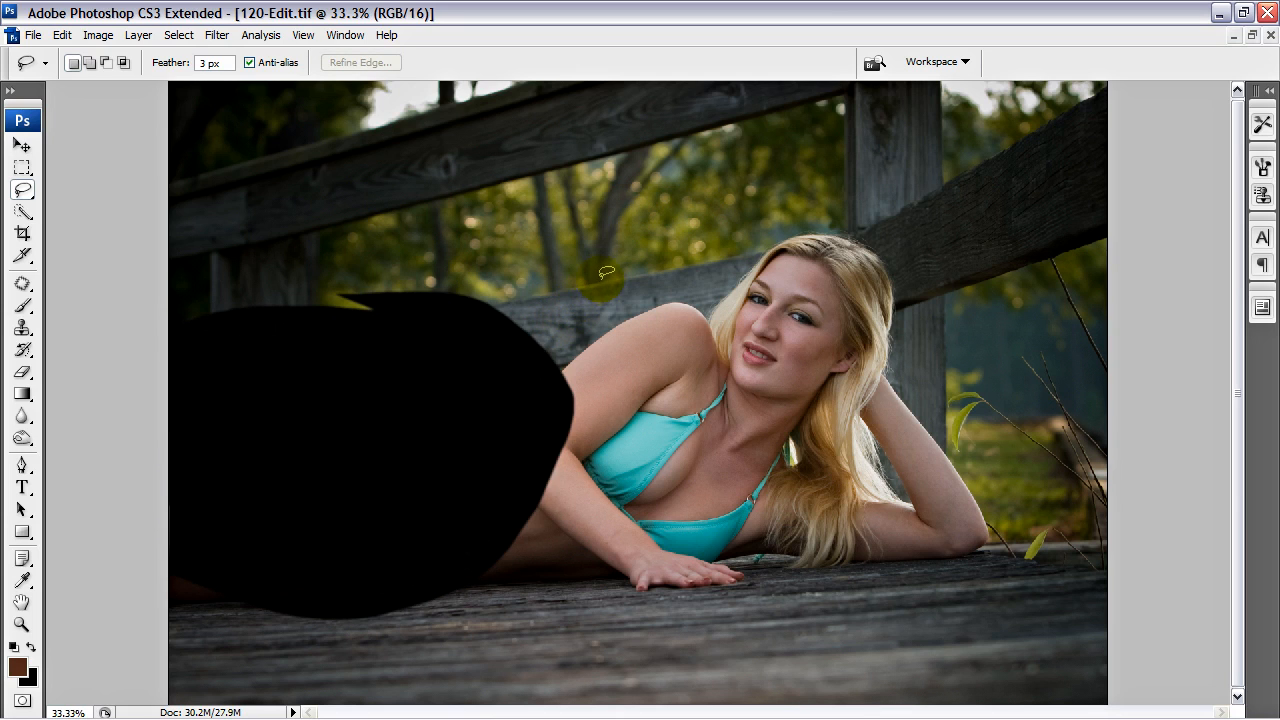
{"action": "key", "text": "ctrl+z"}
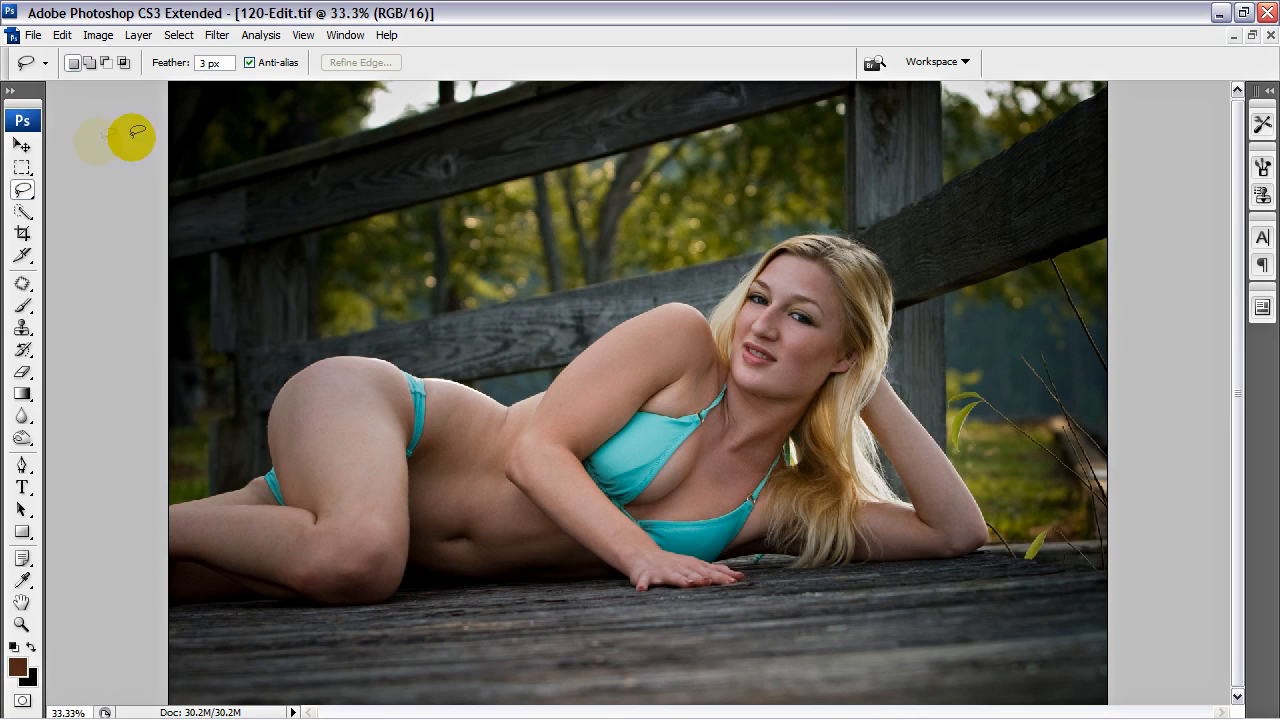
- Darken the outer edges and corners of the photo using Burn on midtones at 10% exposure with a 600 px brush
{"action": "left_click", "coordinate": [23, 440]}
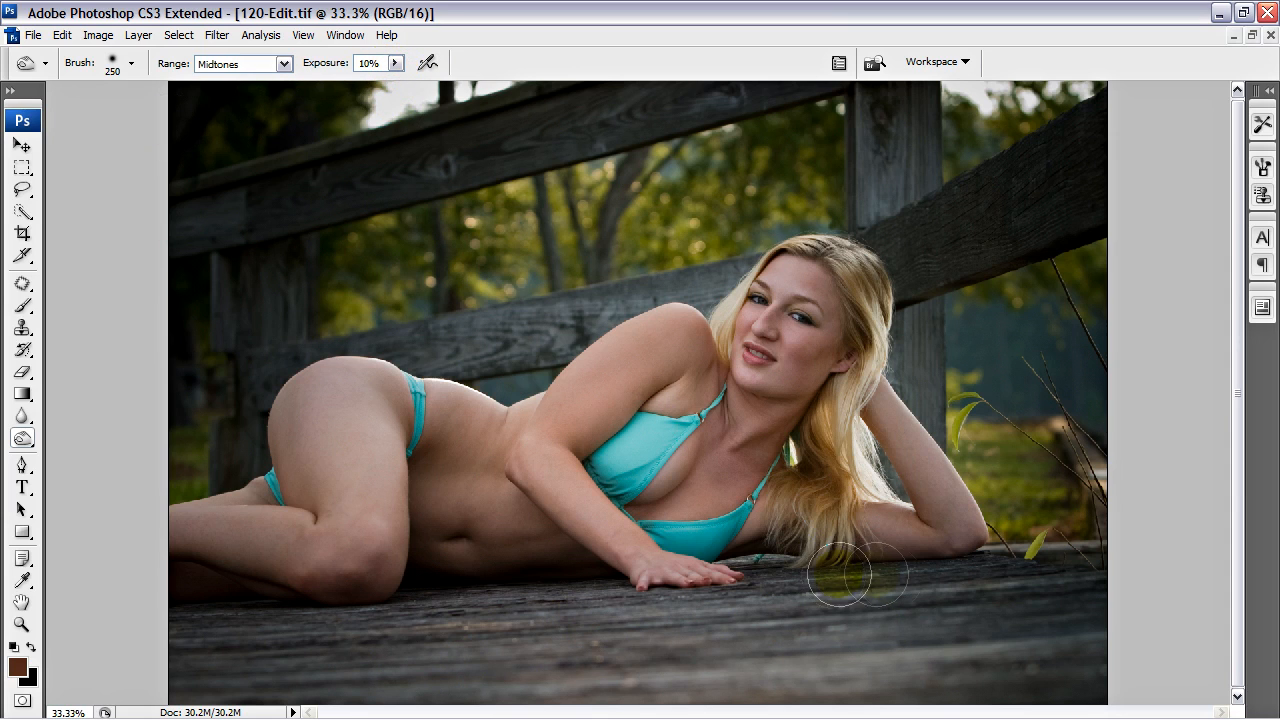
{"action": "key", "text": "bracketright"}
{"action": "key", "text": "bracketright"}
{"action": "key", "text": "bracketright"}
{"action": "key", "text": "bracketright"}
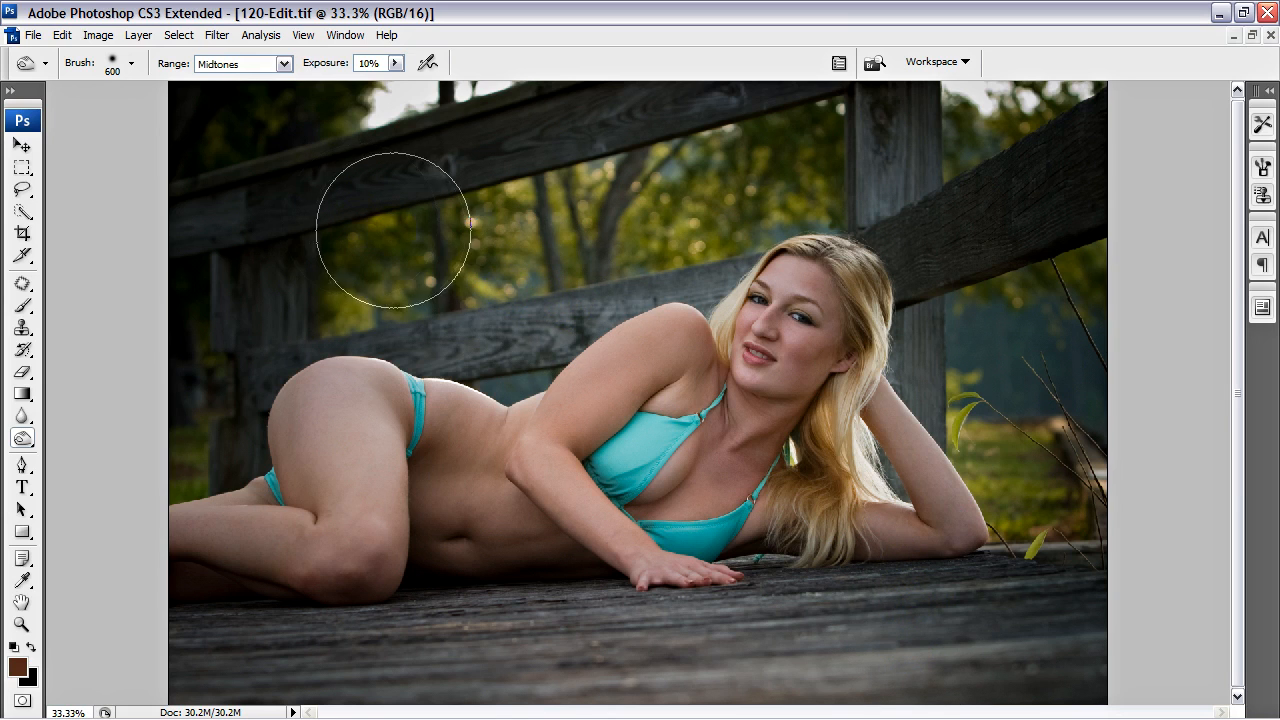
{"action": "key", "text": "F5"}
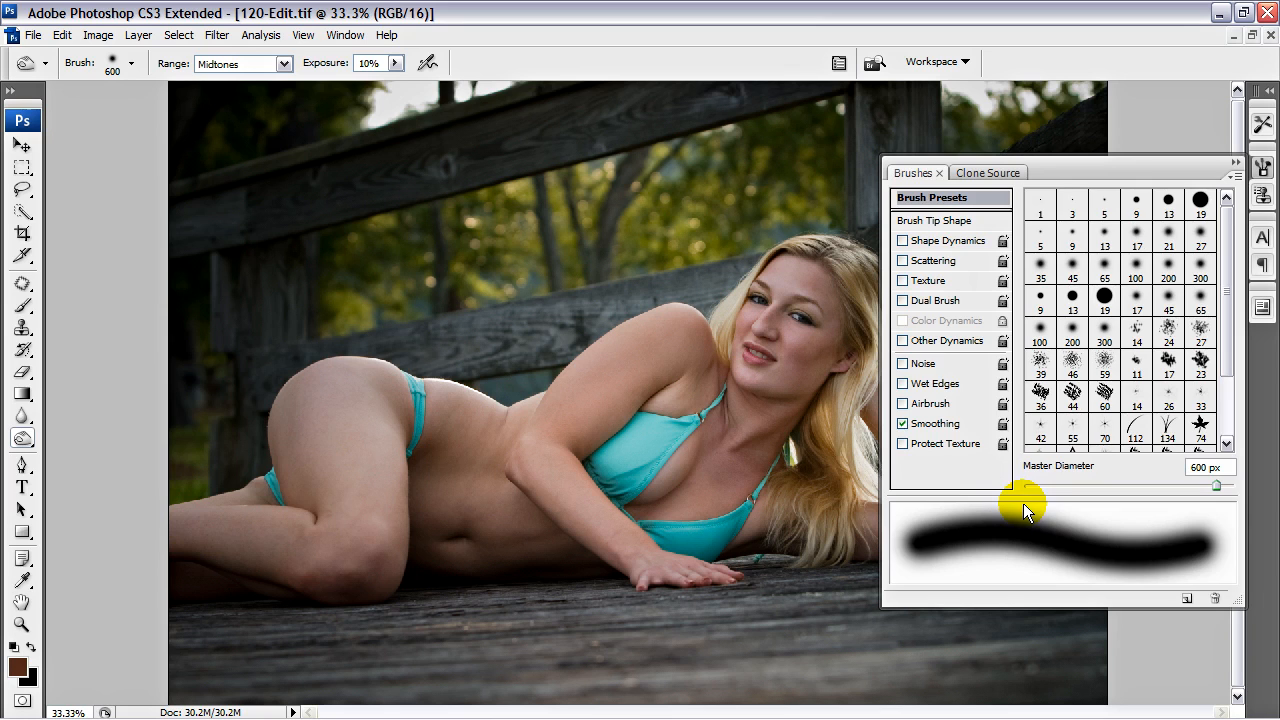
{"action": "key", "text": "F5"}
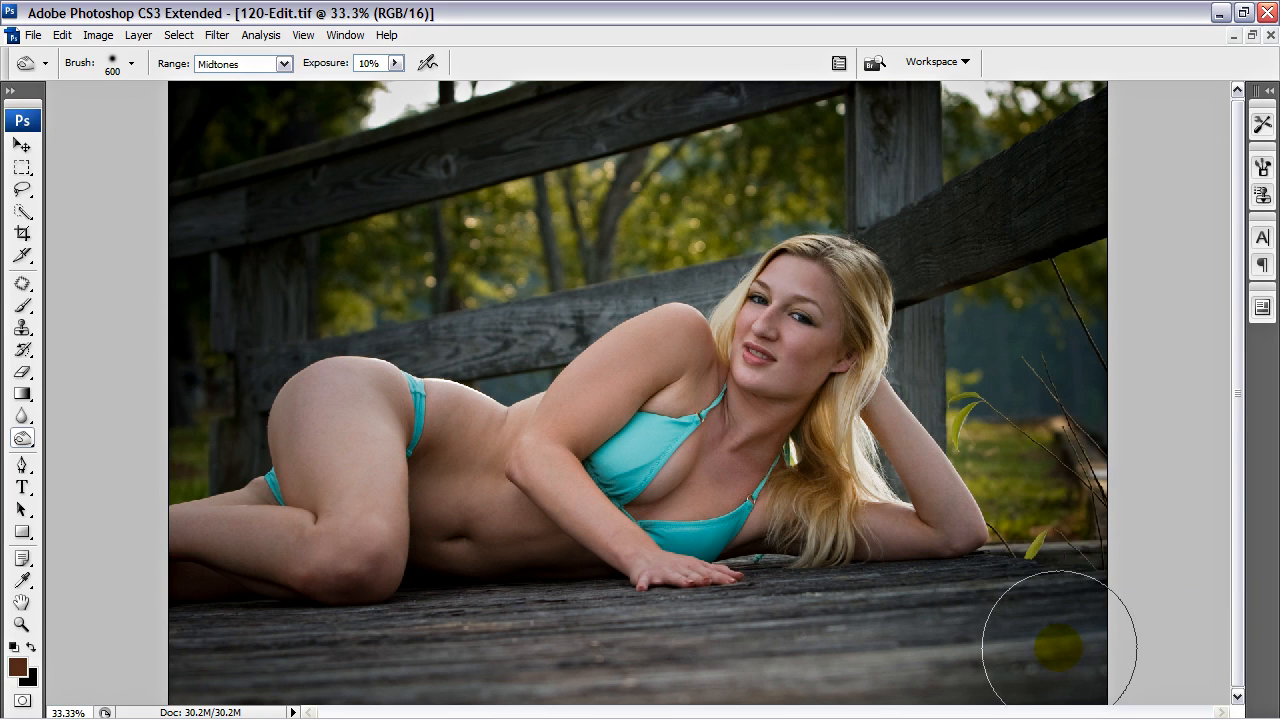
{"action": "key", "text": "ctrl+minus"}
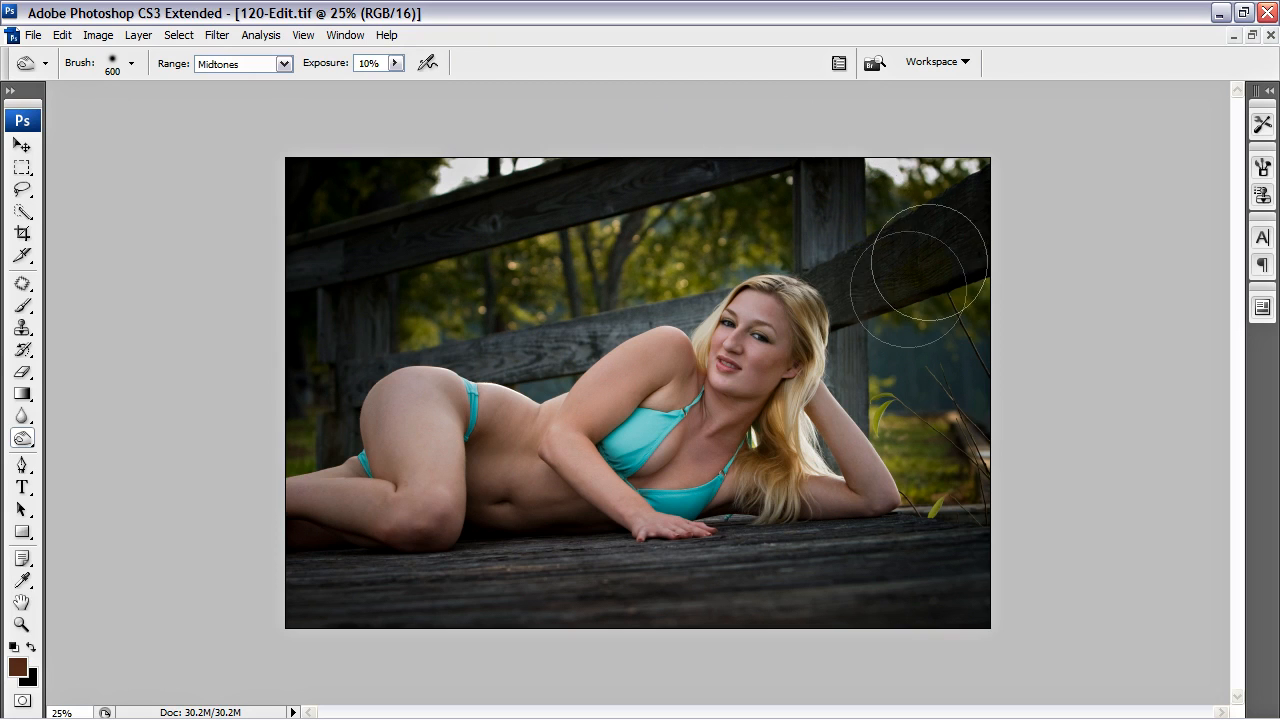
- Burn the railings, trees and other background around the woman with a 300 px brush on midtones at 10% exposure
{"action": "key", "text": "bracketleft"}
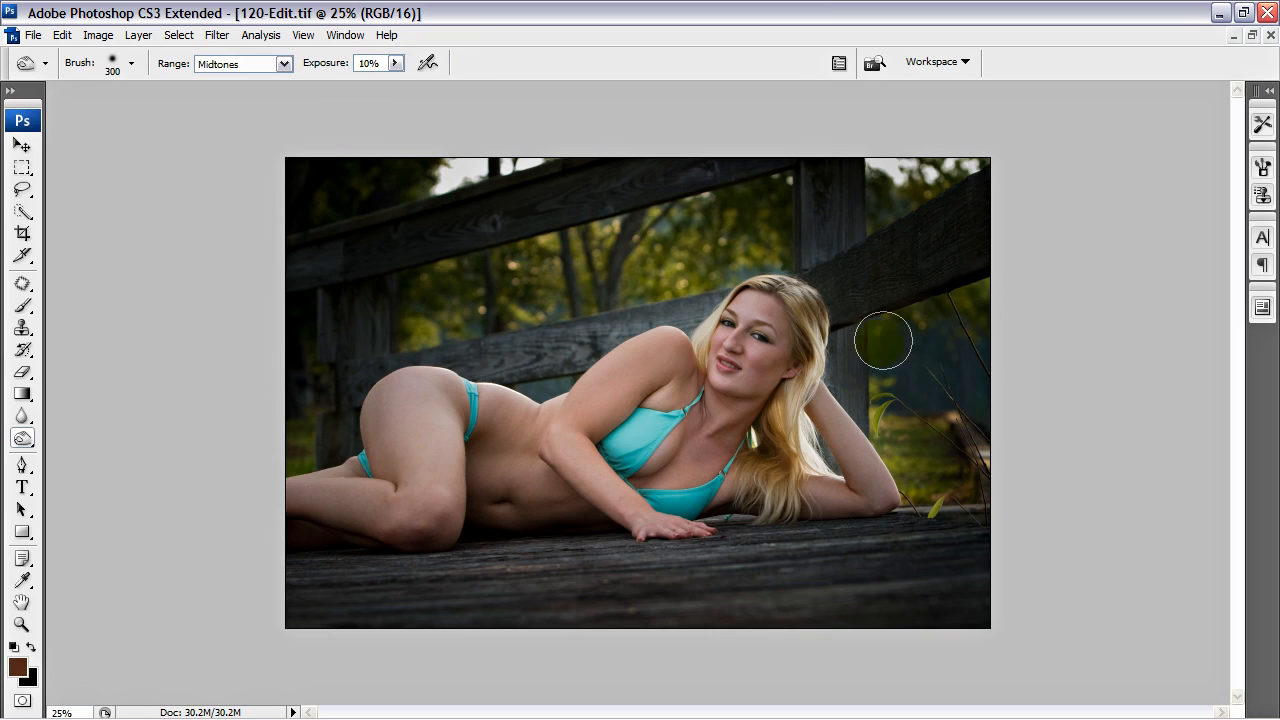
{"action": "mouse_move", "coordinate": [670, 300]}
{"action": "left_mouse_down"}
{"action": "mouse_move", "coordinate": [558, 330]}
{"action": "mouse_move", "coordinate": [575, 328]}
{"action": "left_mouse_up"}
{"action": "left_click_drag", "start_coordinate": [504, 355], "coordinate": [696, 303]}
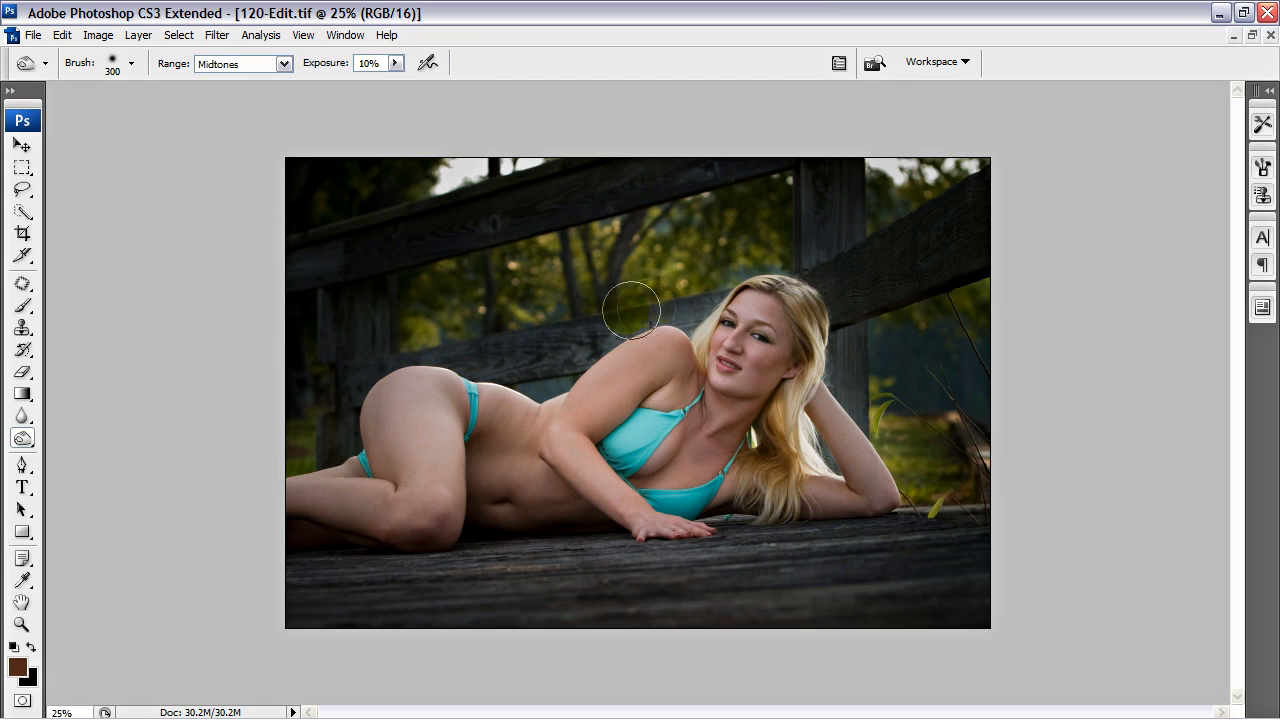
{"action": "mouse_move", "coordinate": [790, 250]}
{"action": "left_mouse_down"}
{"action": "mouse_move", "coordinate": [862, 358]}
{"action": "mouse_move", "coordinate": [849, 377]}
{"action": "mouse_move", "coordinate": [859, 399]}
{"action": "mouse_move", "coordinate": [906, 428]}
{"action": "mouse_move", "coordinate": [895, 408]}
{"action": "mouse_move", "coordinate": [936, 497]}
{"action": "left_mouse_up"}
{"action": "left_click_drag", "start_coordinate": [822, 481], "coordinate": [802, 448]}
{"action": "mouse_move", "coordinate": [642, 372]}
{"action": "left_mouse_down"}
{"action": "mouse_move", "coordinate": [675, 321]}
{"action": "mouse_move", "coordinate": [661, 323]}
{"action": "mouse_move", "coordinate": [648, 404]}
{"action": "mouse_move", "coordinate": [655, 361]}
{"action": "left_mouse_up"}
{"action": "left_click_drag", "start_coordinate": [664, 481], "coordinate": [658, 425]}
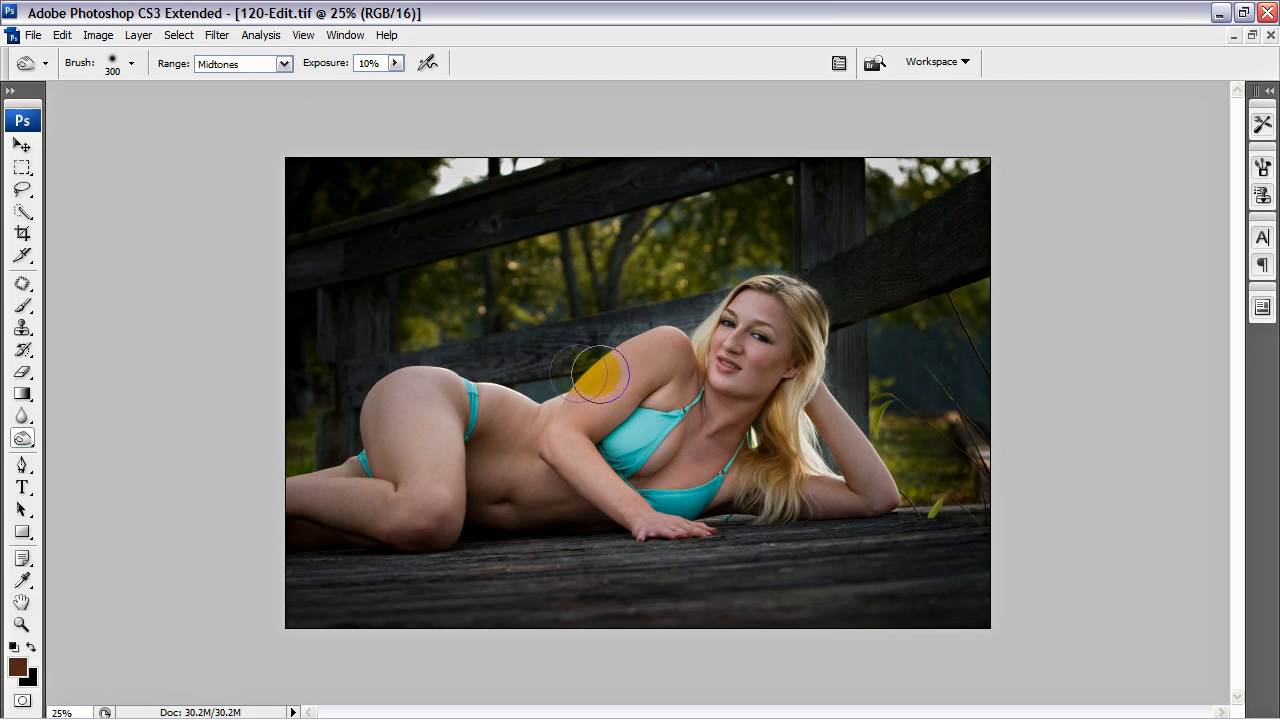
{"action": "mouse_move", "coordinate": [394, 417]}
{"action": "left_mouse_down"}
{"action": "mouse_move", "coordinate": [382, 512]}
{"action": "mouse_move", "coordinate": [438, 484]}
{"action": "mouse_move", "coordinate": [443, 380]}
{"action": "left_mouse_up"}
{"action": "mouse_move", "coordinate": [968, 173]}
{"action": "left_mouse_down"}
{"action": "mouse_move", "coordinate": [923, 338]}
{"action": "mouse_move", "coordinate": [991, 408]}
{"action": "mouse_move", "coordinate": [915, 430]}
{"action": "left_mouse_up"}
{"action": "mouse_move", "coordinate": [869, 333]}
{"action": "left_mouse_down"}
{"action": "mouse_move", "coordinate": [801, 229]}
{"action": "mouse_move", "coordinate": [868, 384]}
{"action": "mouse_move", "coordinate": [904, 406]}
{"action": "mouse_move", "coordinate": [968, 487]}
{"action": "mouse_move", "coordinate": [903, 429]}
{"action": "mouse_move", "coordinate": [914, 157]}
{"action": "mouse_move", "coordinate": [659, 242]}
{"action": "mouse_move", "coordinate": [650, 312]}
{"action": "mouse_move", "coordinate": [590, 340]}
{"action": "mouse_move", "coordinate": [500, 334]}
{"action": "mouse_move", "coordinate": [394, 296]}
{"action": "mouse_move", "coordinate": [811, 157]}
{"action": "mouse_move", "coordinate": [837, 243]}
{"action": "mouse_move", "coordinate": [644, 310]}
{"action": "mouse_move", "coordinate": [451, 331]}
{"action": "mouse_move", "coordinate": [430, 485]}
{"action": "mouse_move", "coordinate": [377, 594]}
{"action": "mouse_move", "coordinate": [414, 577]}
{"action": "mouse_move", "coordinate": [629, 563]}
{"action": "mouse_move", "coordinate": [1071, 560]}
{"action": "mouse_move", "coordinate": [920, 603]}
{"action": "mouse_move", "coordinate": [294, 623]}
{"action": "mouse_move", "coordinate": [214, 614]}
{"action": "mouse_move", "coordinate": [673, 596]}
{"action": "mouse_move", "coordinate": [986, 543]}
{"action": "mouse_move", "coordinate": [991, 631]}
{"action": "mouse_move", "coordinate": [854, 609]}
{"action": "mouse_move", "coordinate": [995, 488]}
{"action": "mouse_move", "coordinate": [920, 171]}
{"action": "mouse_move", "coordinate": [798, 194]}
{"action": "mouse_move", "coordinate": [543, 200]}
{"action": "mouse_move", "coordinate": [455, 188]}
{"action": "left_mouse_up"}
{"action": "left_click_drag", "start_coordinate": [596, 152], "coordinate": [565, 194]}
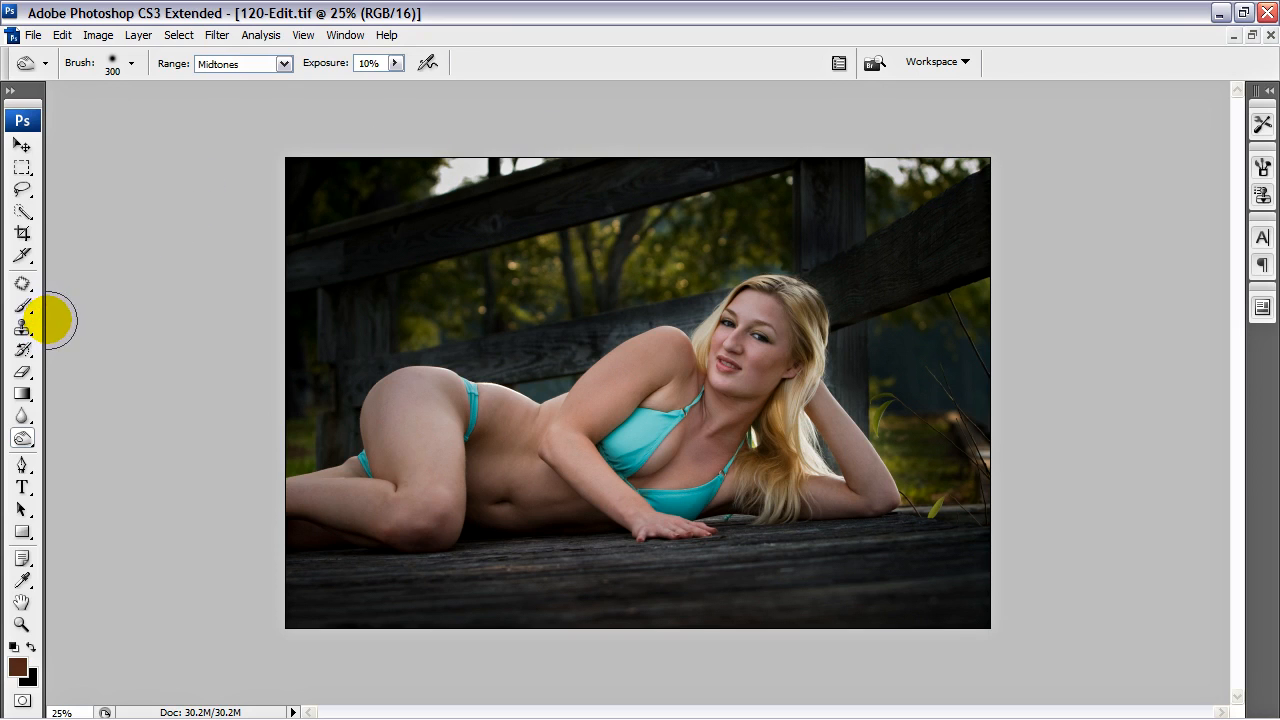
- Set the Clone Stamp to Normal mode with 100% opacity
{"action": "left_click", "coordinate": [24, 326]}
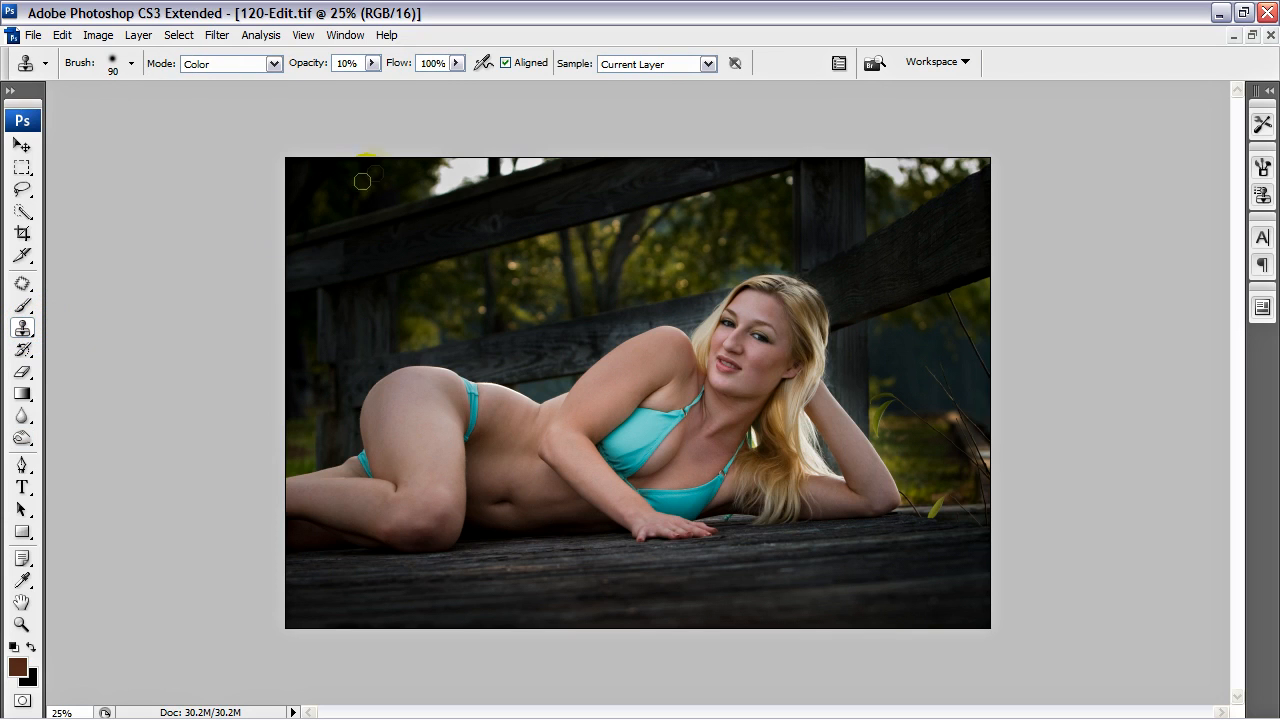
{"action": "left_click", "coordinate": [272, 63]}
{"action": "scroll", "coordinate": [254, 86], "scroll_direction": "up", "scroll_amount": 1}
{"action": "left_click", "coordinate": [254, 86]}
{"action": "left_click", "coordinate": [371, 63]}
{"action": "left_click_drag", "start_coordinate": [370, 82], "coordinate": [562, 79]}
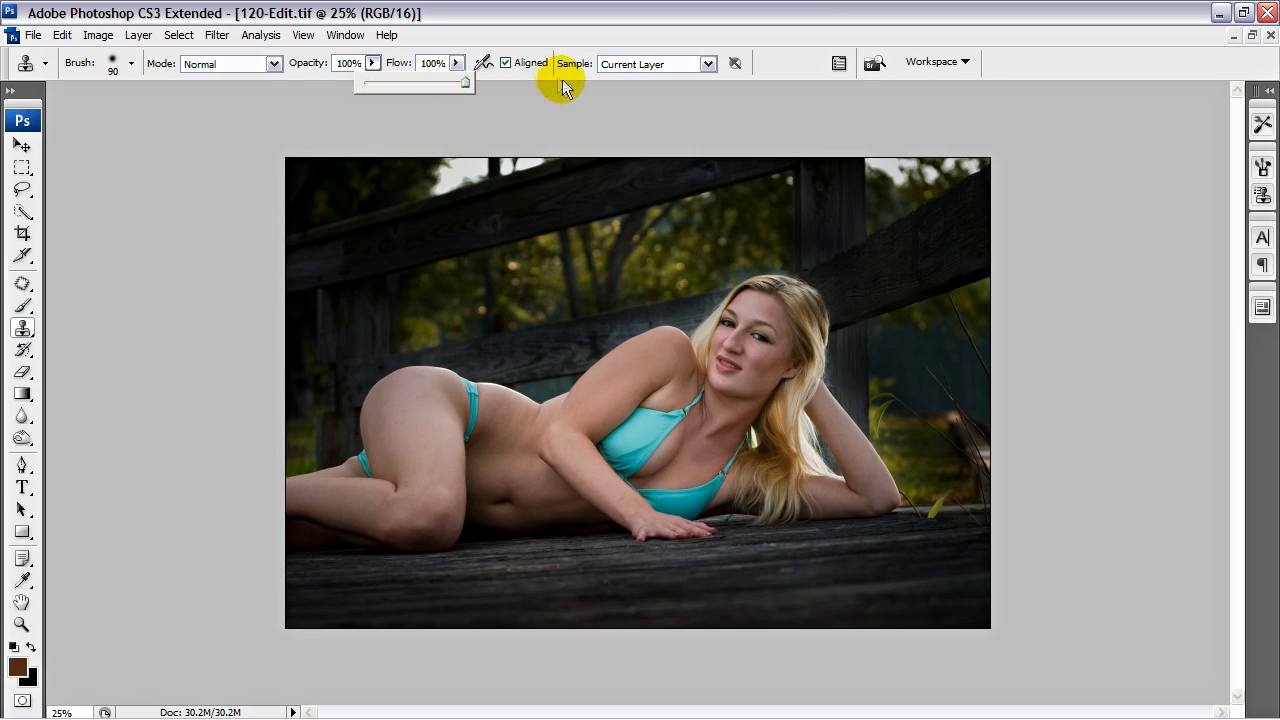
- Clone dark foliage over the bright sky patches along the photo's upper edge, on both sides of the railing post
{"action": "left_click", "coordinate": [346, 185], "text": "alt"}
{"action": "left_click", "coordinate": [396, 171], "text": "alt"}
{"action": "mouse_move", "coordinate": [446, 167]}
{"action": "left_mouse_down"}
{"action": "mouse_move", "coordinate": [544, 154]}
{"action": "mouse_move", "coordinate": [402, 172]}
{"action": "mouse_move", "coordinate": [476, 174]}
{"action": "mouse_move", "coordinate": [432, 187]}
{"action": "mouse_move", "coordinate": [406, 188]}
{"action": "mouse_move", "coordinate": [499, 164]}
{"action": "mouse_move", "coordinate": [461, 172]}
{"action": "left_mouse_up"}
{"action": "left_click", "coordinate": [381, 178], "text": "alt"}
{"action": "left_click", "coordinate": [403, 172], "text": "alt"}
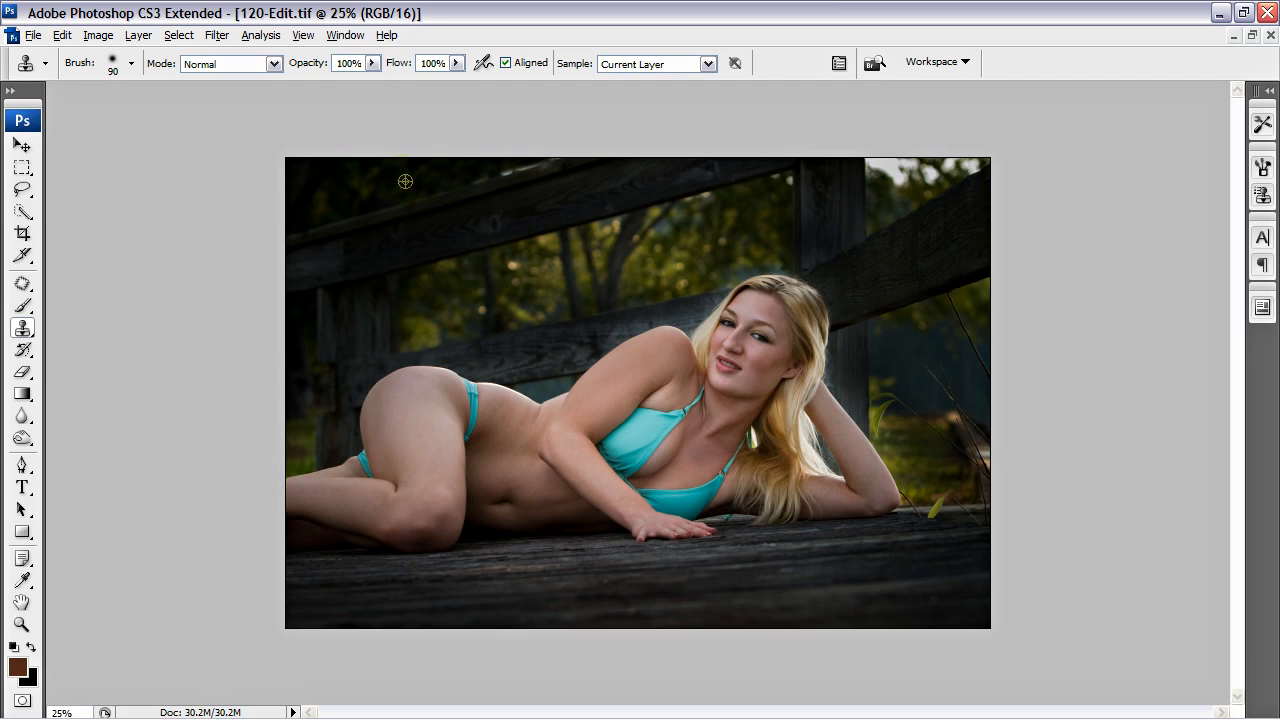
{"action": "left_click_drag", "start_coordinate": [459, 172], "coordinate": [515, 162]}
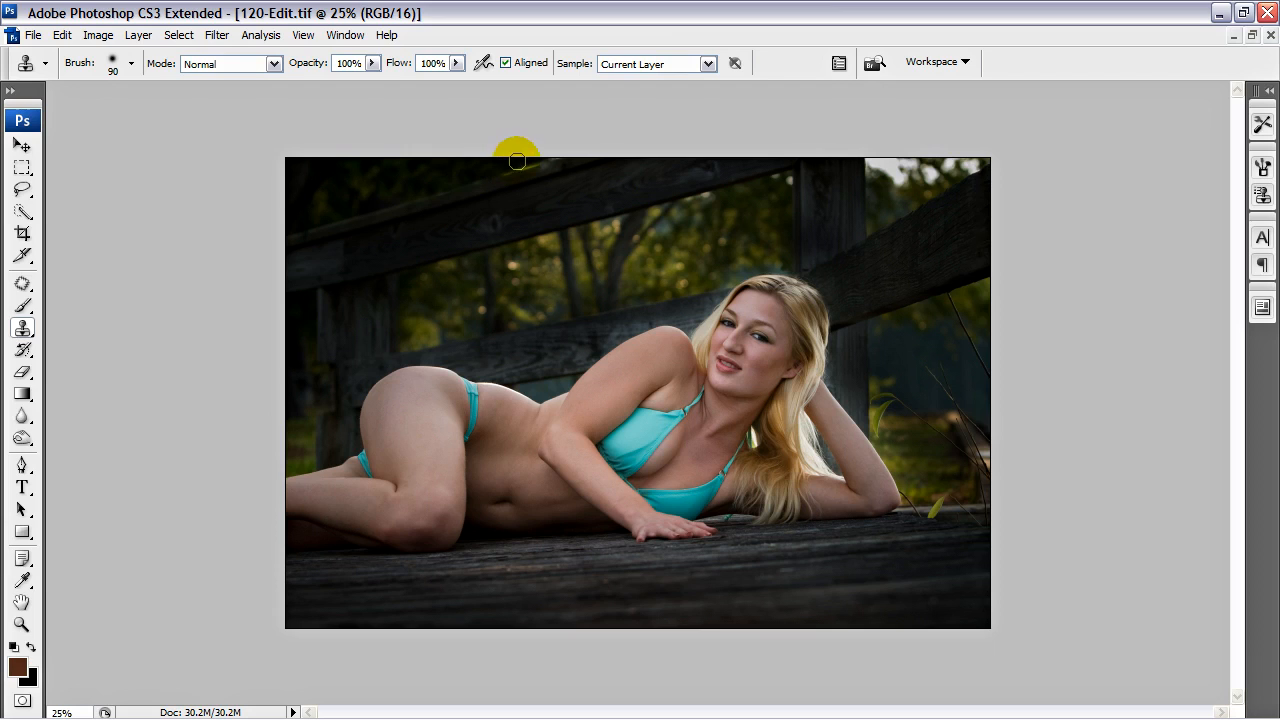
{"action": "mouse_move", "coordinate": [440, 183]}
{"action": "left_mouse_down"}
{"action": "mouse_move", "coordinate": [548, 152]}
{"action": "mouse_move", "coordinate": [425, 150]}
{"action": "left_mouse_up"}
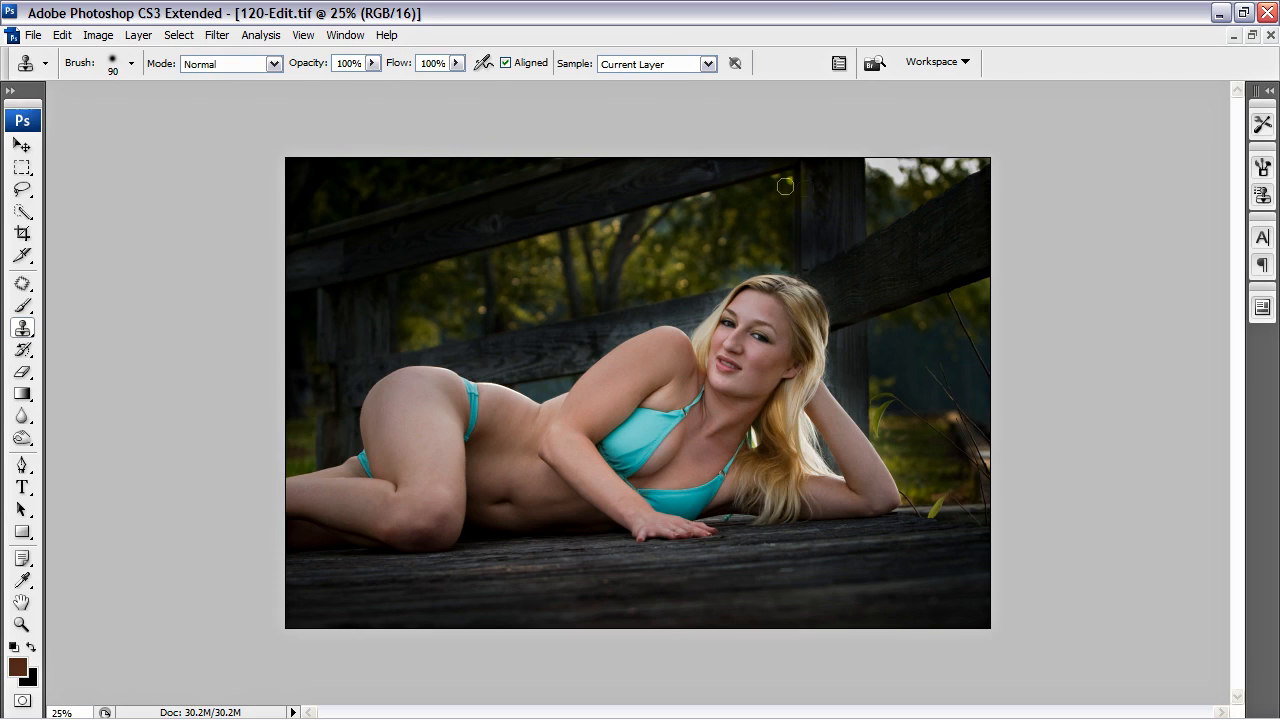
{"action": "left_click", "coordinate": [894, 199], "text": "alt"}
{"action": "mouse_move", "coordinate": [901, 178]}
{"action": "left_mouse_down"}
{"action": "mouse_move", "coordinate": [876, 158]}
{"action": "mouse_move", "coordinate": [899, 178]}
{"action": "mouse_move", "coordinate": [933, 166]}
{"action": "mouse_move", "coordinate": [917, 174]}
{"action": "mouse_move", "coordinate": [934, 177]}
{"action": "mouse_move", "coordinate": [953, 156]}
{"action": "mouse_move", "coordinate": [966, 167]}
{"action": "mouse_move", "coordinate": [980, 154]}
{"action": "mouse_move", "coordinate": [908, 164]}
{"action": "left_mouse_up"}
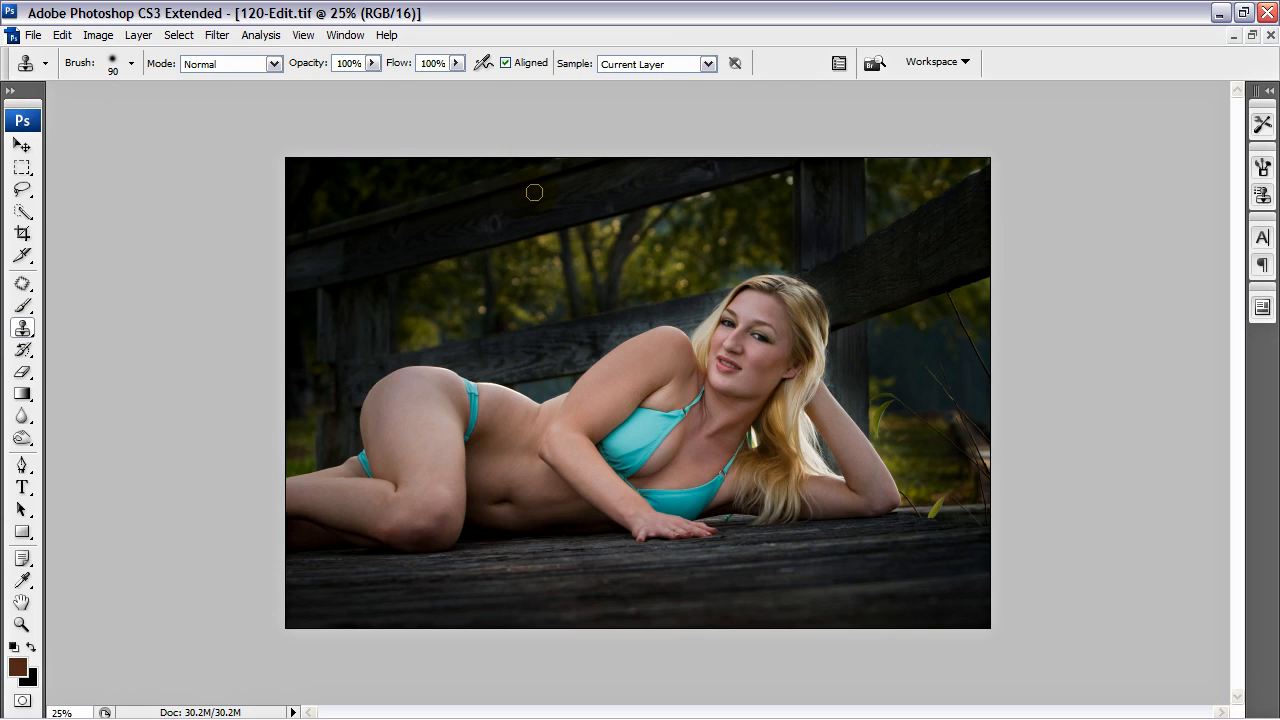
- Burn the railing, post and foliage around the woman's head and arm with a 150 px brush on midtones at 10% exposure
{"action": "key", "text": "o"}
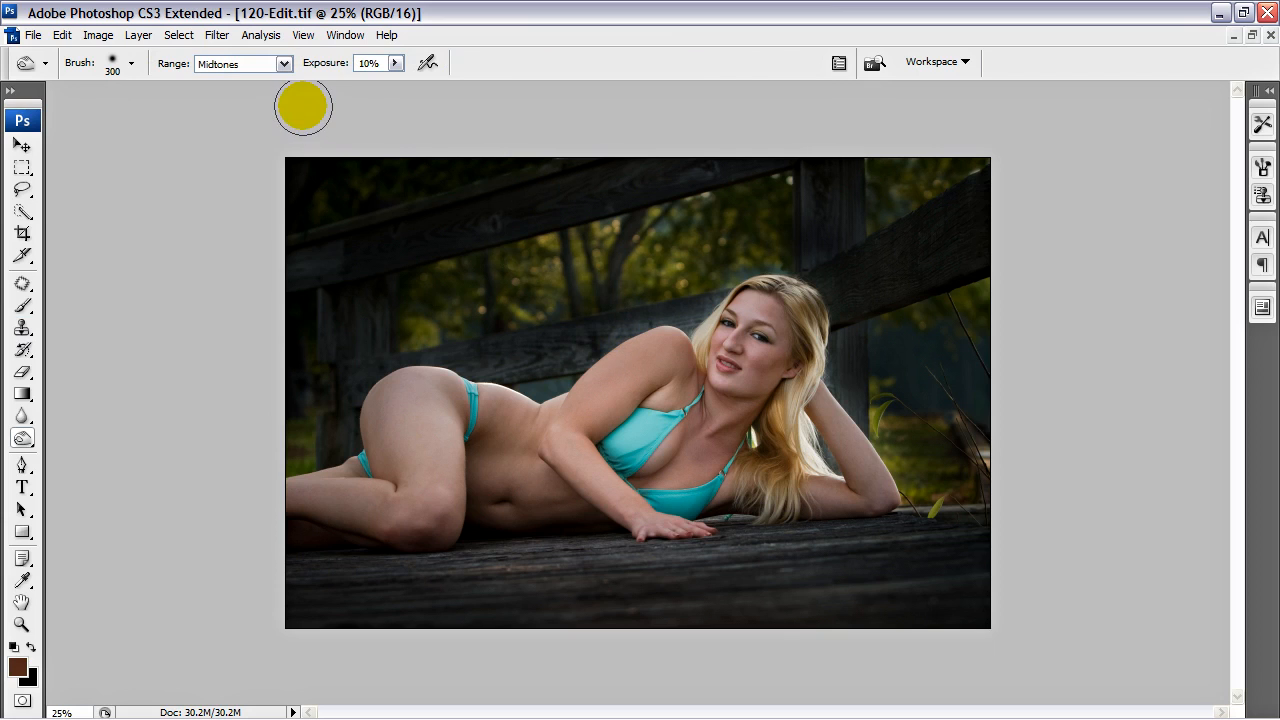
{"action": "key", "text": "bracketleft"}
{"action": "mouse_move", "coordinate": [864, 411]}
{"action": "left_mouse_down"}
{"action": "mouse_move", "coordinate": [841, 391]}
{"action": "mouse_move", "coordinate": [838, 347]}
{"action": "mouse_move", "coordinate": [830, 356]}
{"action": "mouse_move", "coordinate": [849, 357]}
{"action": "mouse_move", "coordinate": [836, 367]}
{"action": "mouse_move", "coordinate": [850, 387]}
{"action": "mouse_move", "coordinate": [832, 350]}
{"action": "left_mouse_up"}
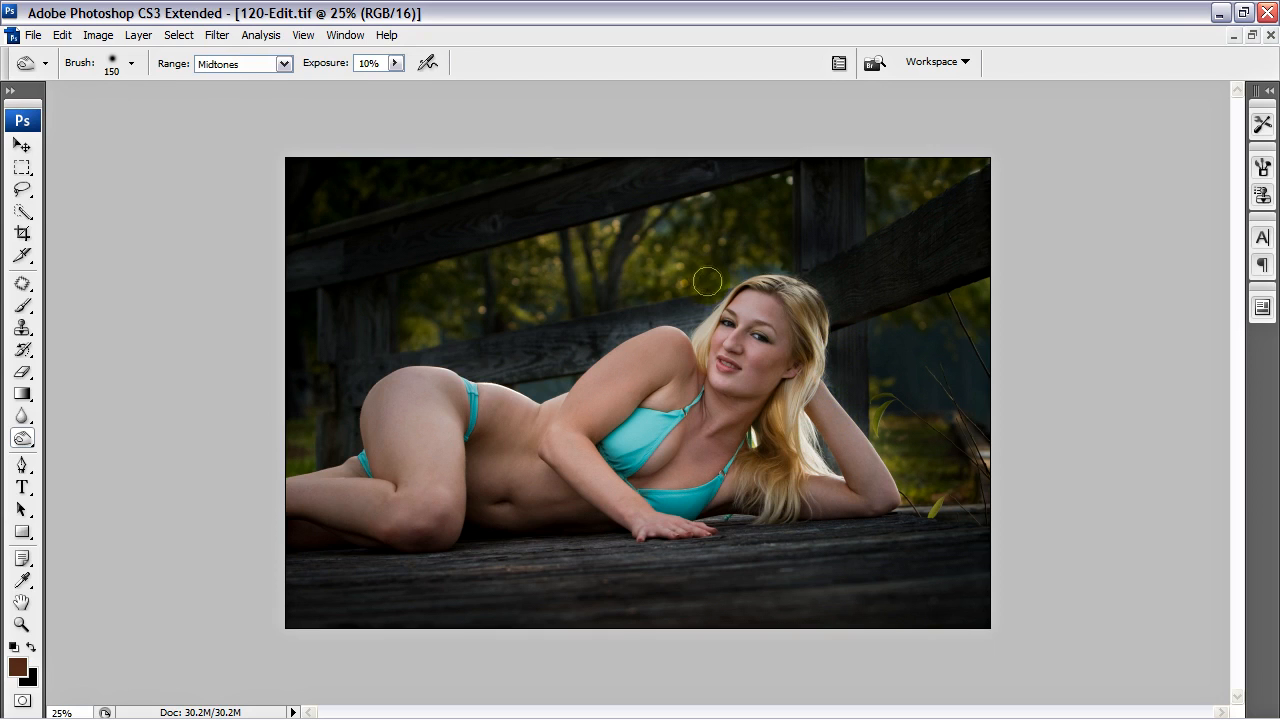
{"action": "mouse_move", "coordinate": [707, 282]}
{"action": "left_mouse_down"}
{"action": "mouse_move", "coordinate": [692, 315]}
{"action": "mouse_move", "coordinate": [637, 314]}
{"action": "mouse_move", "coordinate": [685, 307]}
{"action": "mouse_move", "coordinate": [711, 270]}
{"action": "mouse_move", "coordinate": [748, 256]}
{"action": "left_mouse_up"}
{"action": "mouse_move", "coordinate": [445, 332]}
{"action": "left_mouse_down"}
{"action": "mouse_move", "coordinate": [460, 370]}
{"action": "mouse_move", "coordinate": [555, 380]}
{"action": "mouse_move", "coordinate": [610, 332]}
{"action": "mouse_move", "coordinate": [687, 317]}
{"action": "mouse_move", "coordinate": [774, 258]}
{"action": "mouse_move", "coordinate": [720, 271]}
{"action": "left_mouse_up"}
{"action": "left_click_drag", "start_coordinate": [879, 348], "coordinate": [863, 338]}
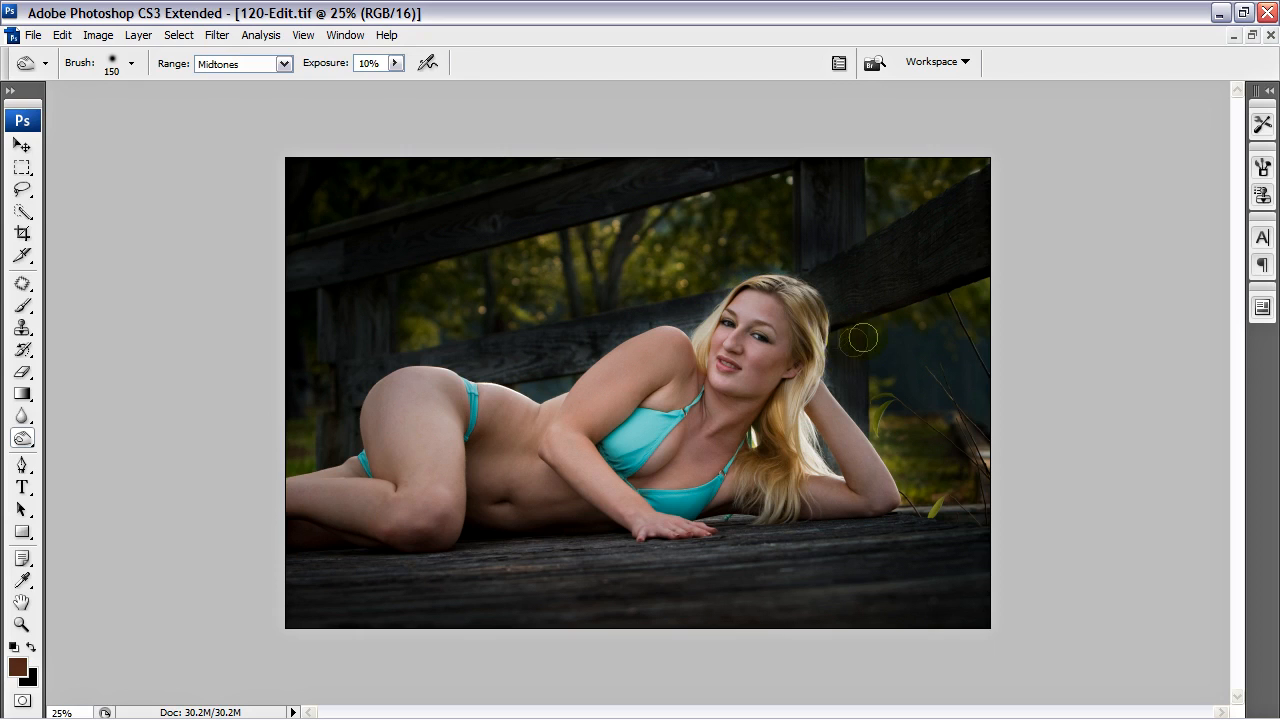
{"action": "left_click_drag", "start_coordinate": [904, 450], "coordinate": [894, 437]}
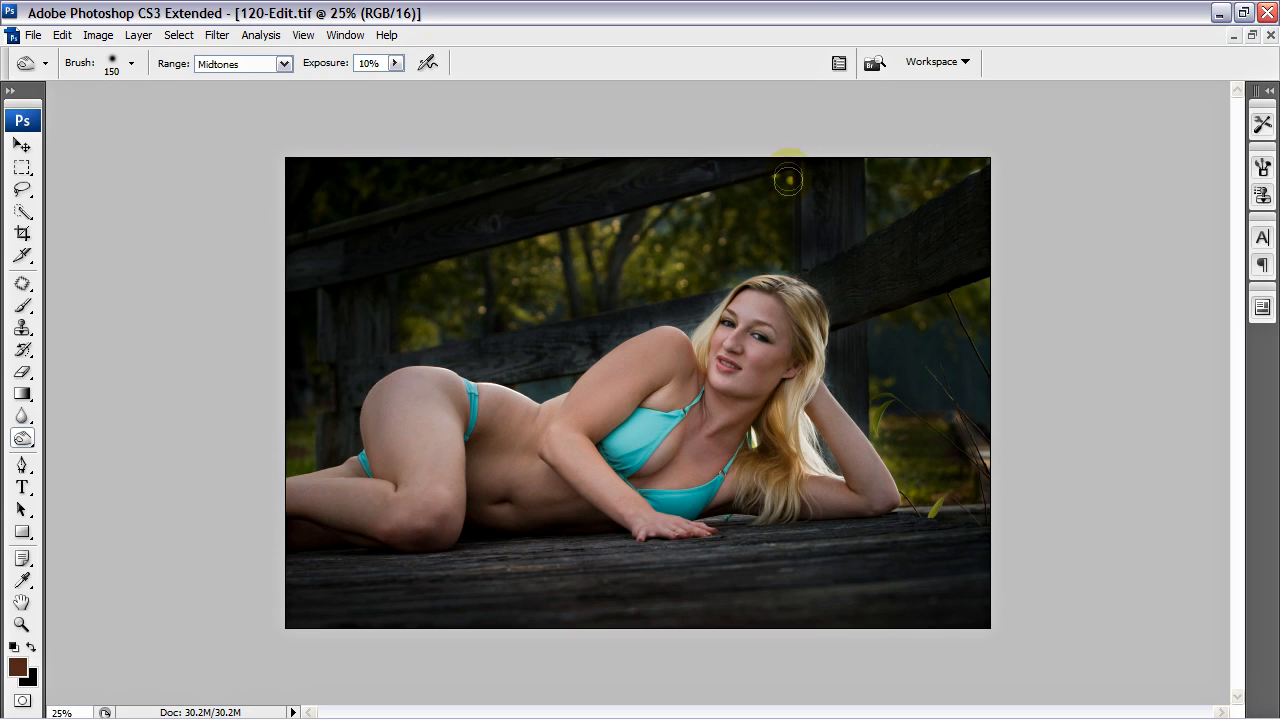
- Clone out the bright spot behind the twigs at the photo's right edge with a 50 px Clone Stamp
{"action": "key", "text": "s"}
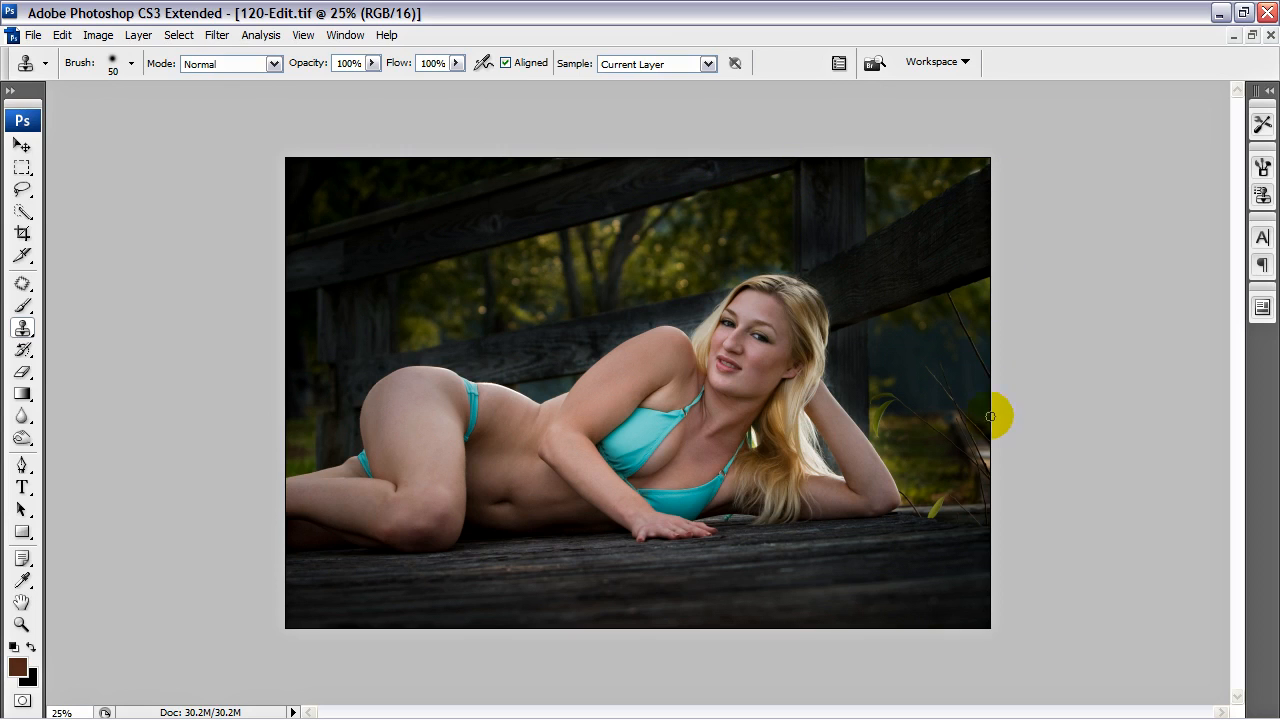
{"action": "left_click_drag", "start_coordinate": [983, 450], "coordinate": [997, 441]}
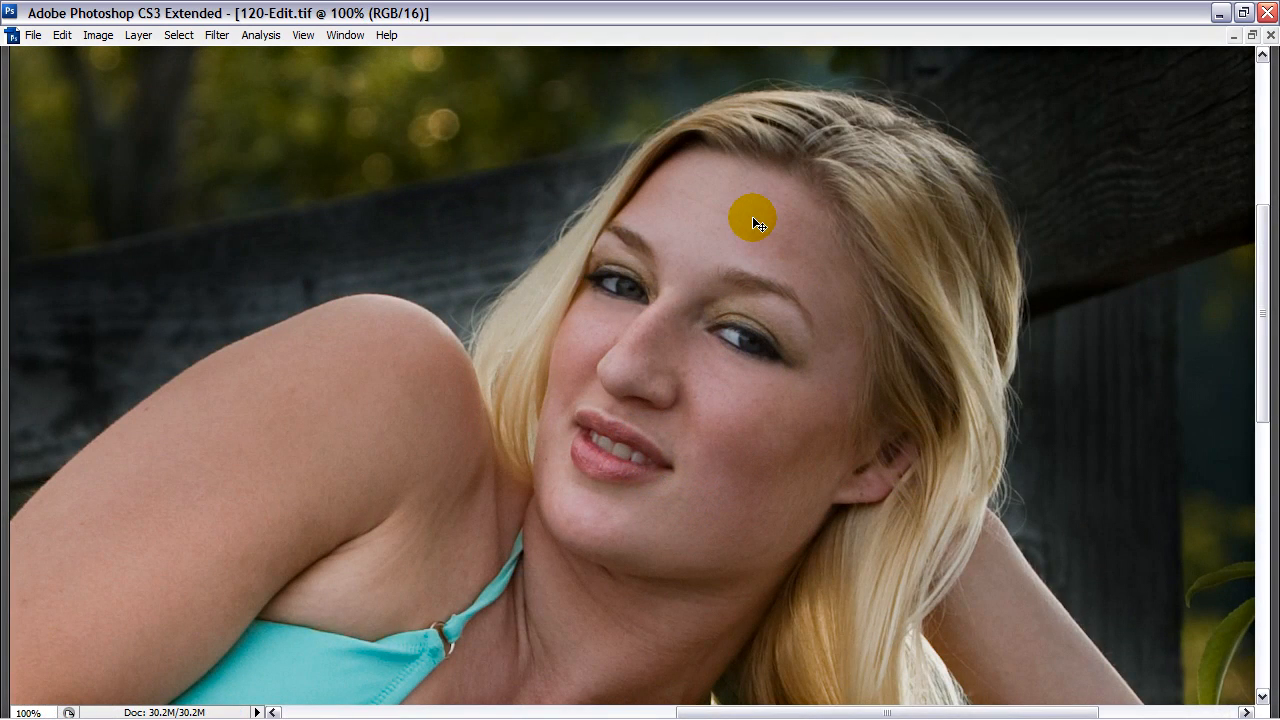
- Select both eyes with the Lasso tool and show the tool options to check the feather setting
{"action": "key", "text": "ctrl+plus"}
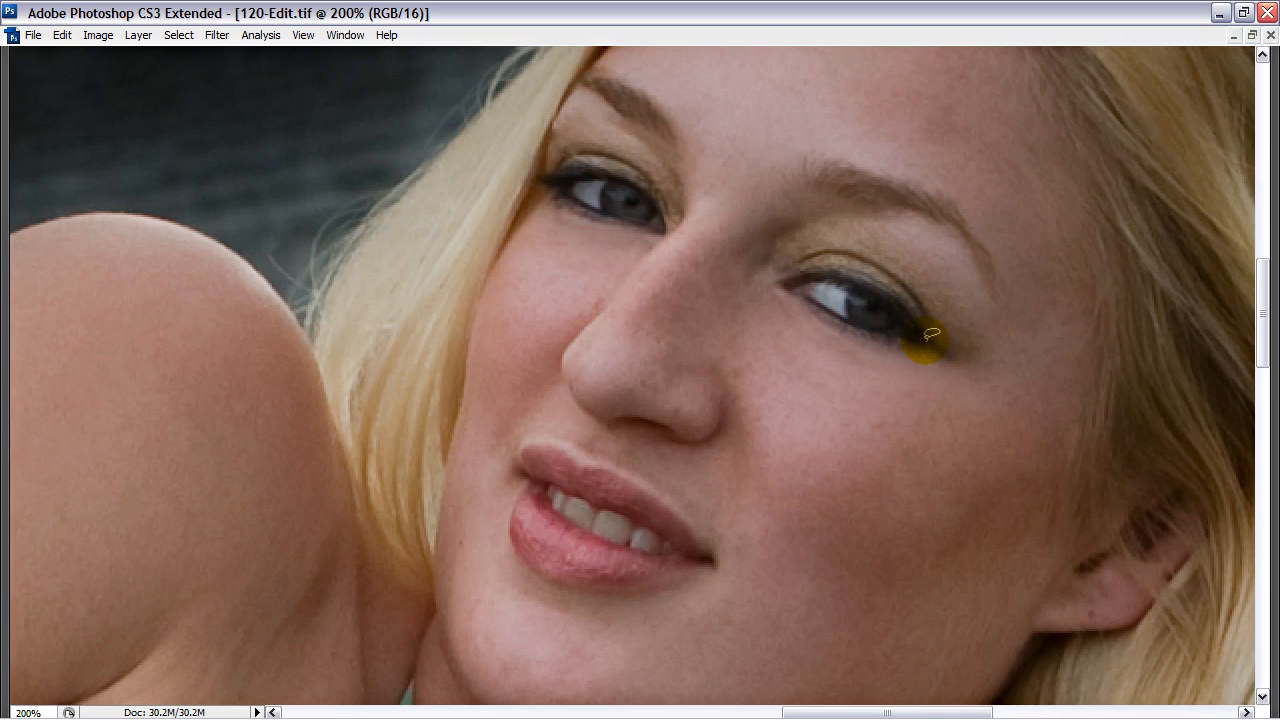
{"action": "mouse_move", "coordinate": [870, 285]}
{"action": "left_mouse_down"}
{"action": "mouse_move", "coordinate": [791, 286]}
{"action": "mouse_move", "coordinate": [880, 322]}
{"action": "mouse_move", "coordinate": [914, 352]}
{"action": "mouse_move", "coordinate": [935, 318]}
{"action": "left_mouse_up"}
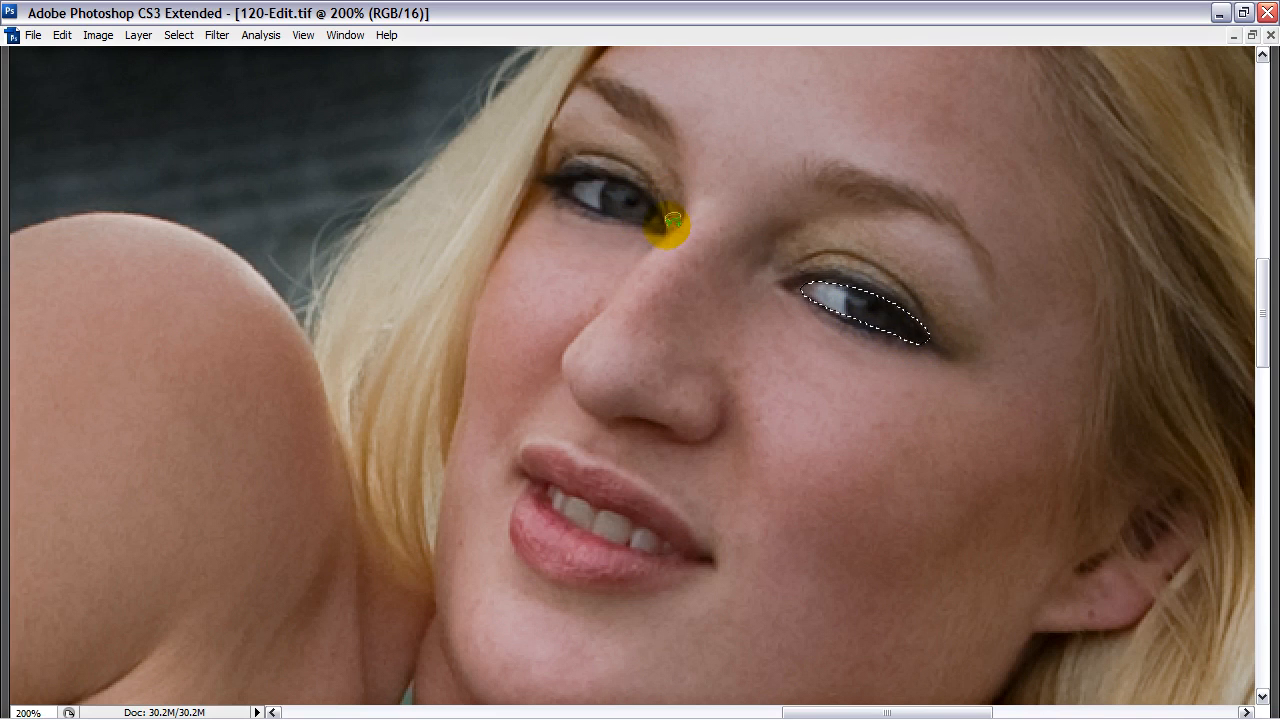
{"action": "left_click_drag", "start_coordinate": [665, 223], "coordinate": [645, 180]}
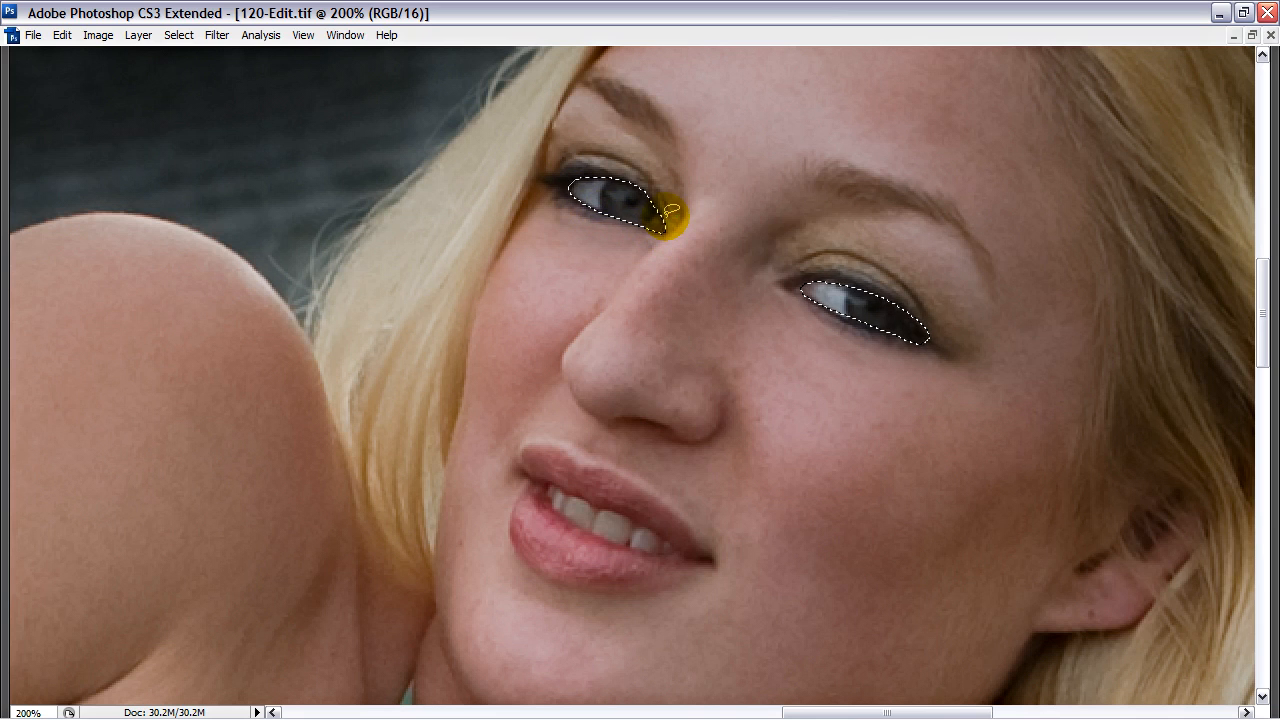
{"action": "left_click", "coordinate": [348, 36]}
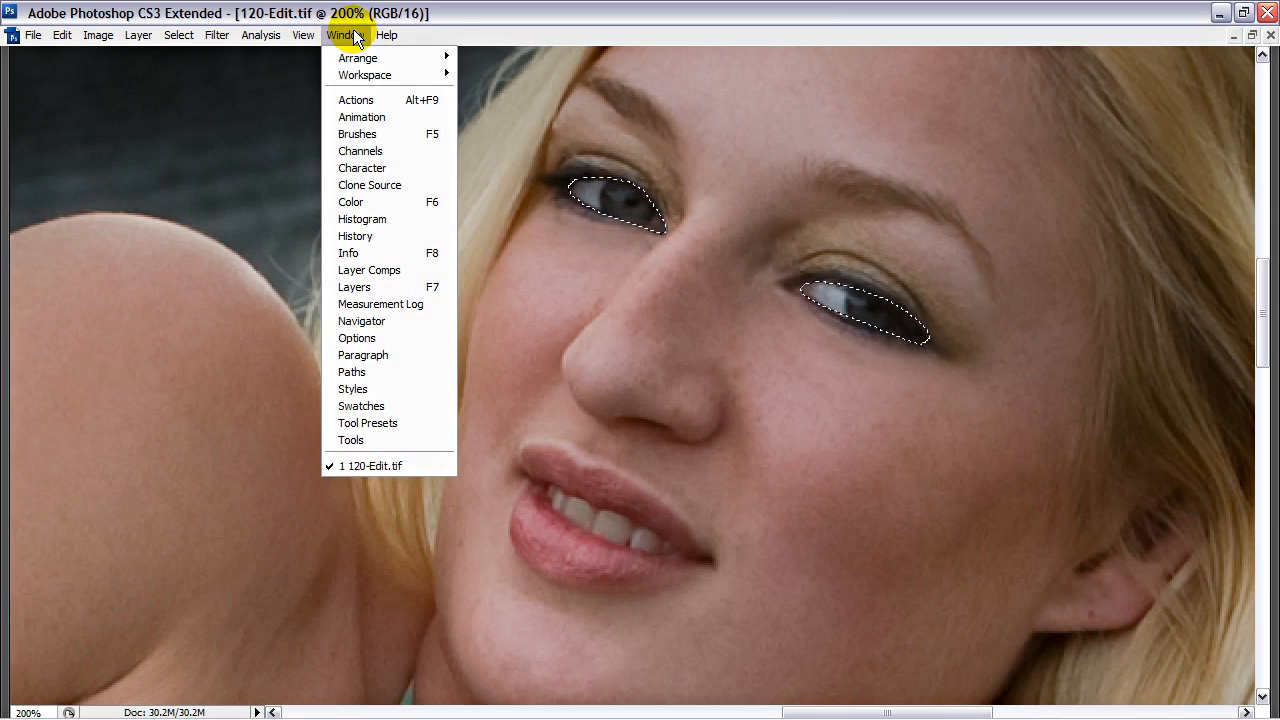
{"action": "left_click", "coordinate": [358, 338]}
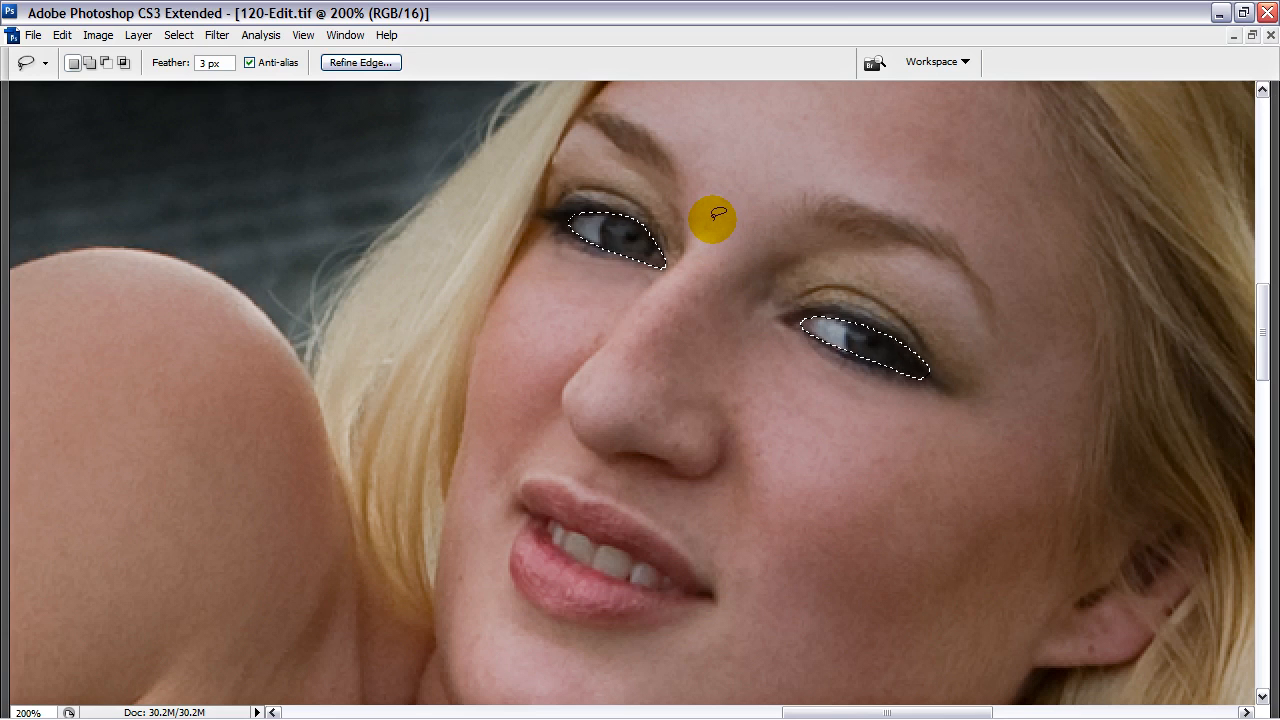
- Brighten the selected eyes with Levels by setting the white input level to 229, and inspect the result at 100%
{"action": "key", "text": "ctrl+l"}
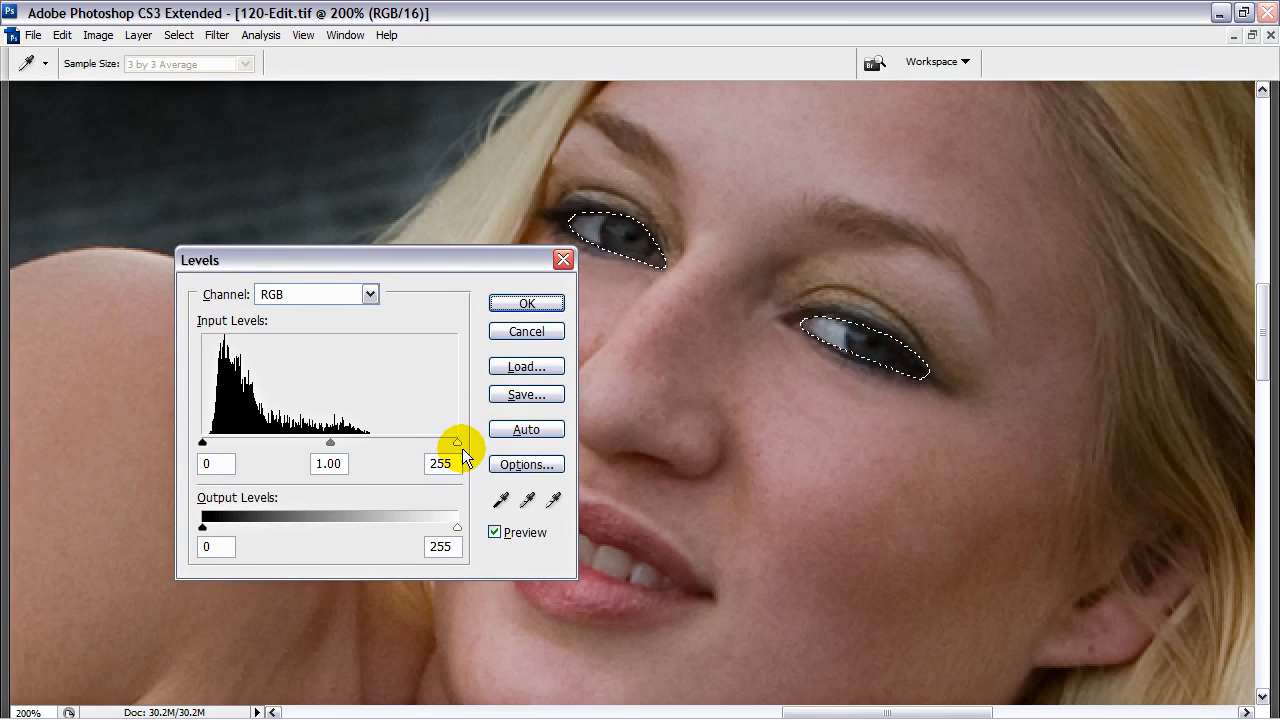
{"action": "mouse_move", "coordinate": [457, 443]}
{"action": "left_mouse_down"}
{"action": "mouse_move", "coordinate": [362, 443]}
{"action": "mouse_move", "coordinate": [467, 438]}
{"action": "mouse_move", "coordinate": [296, 436]}
{"action": "mouse_move", "coordinate": [463, 434]}
{"action": "mouse_move", "coordinate": [449, 448]}
{"action": "mouse_move", "coordinate": [431, 437]}
{"action": "left_mouse_up"}
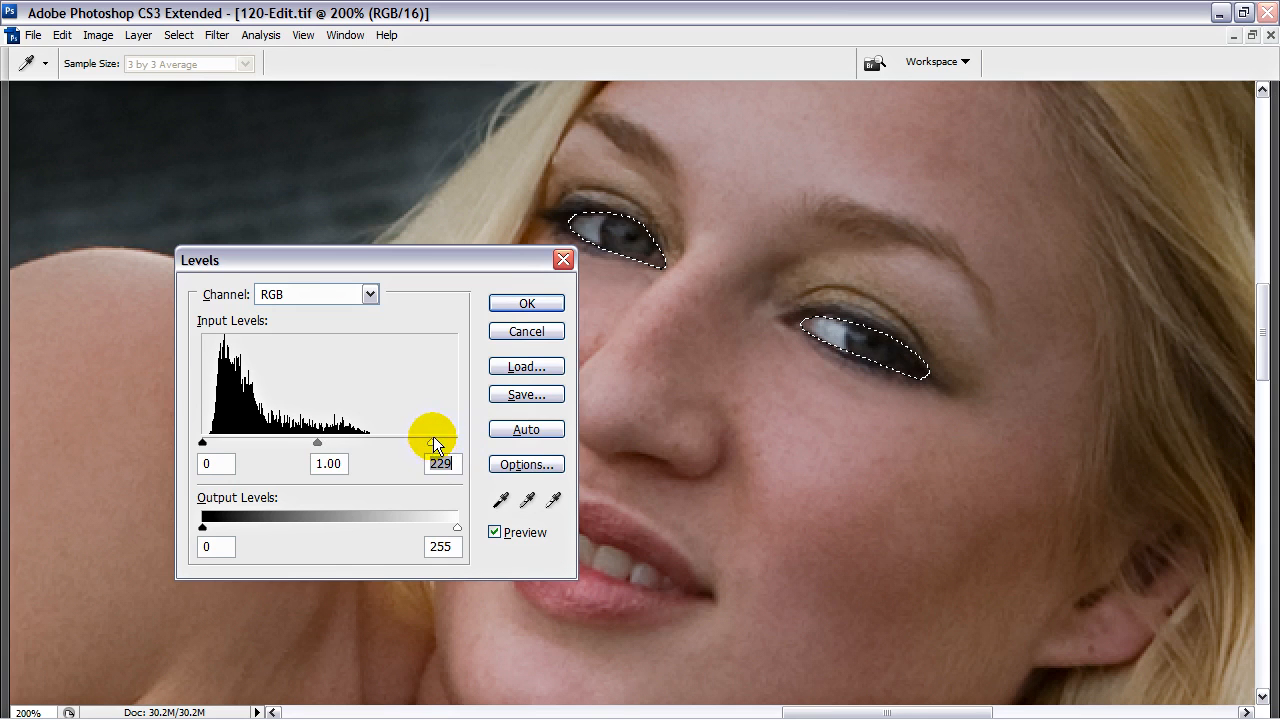
{"action": "left_click", "coordinate": [548, 302]}
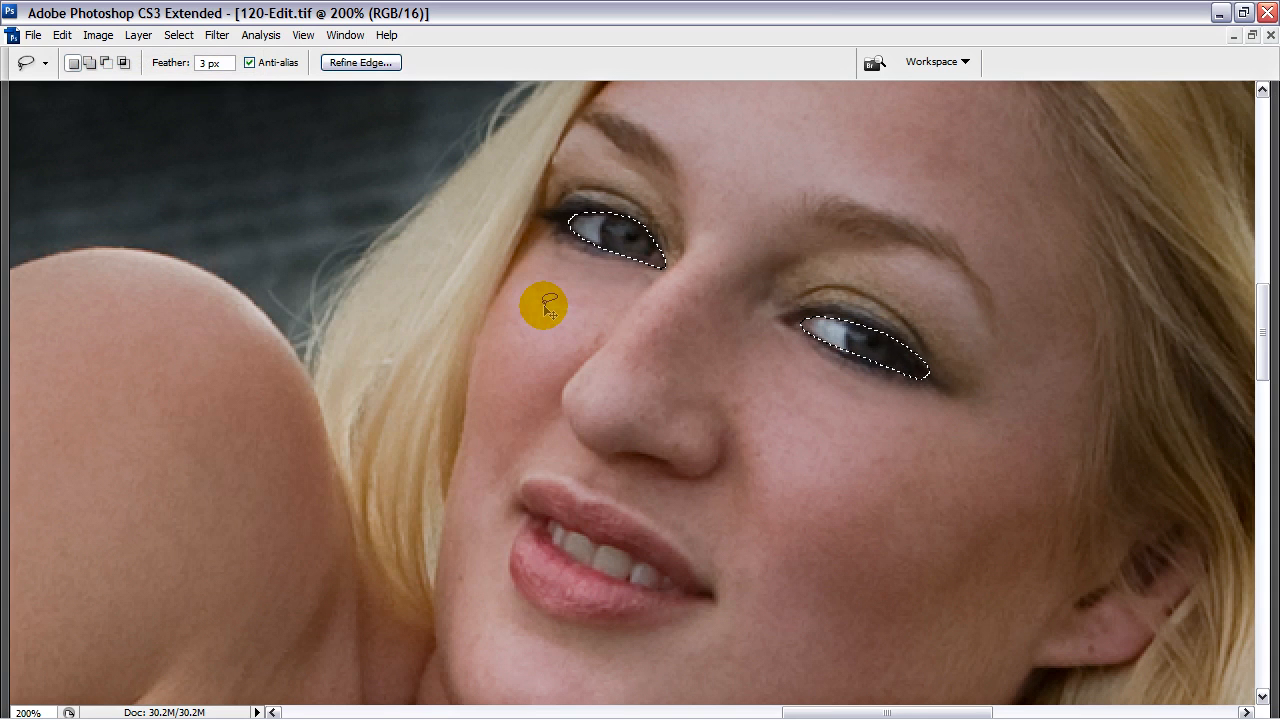
{"action": "key", "text": "ctrl+minus"}
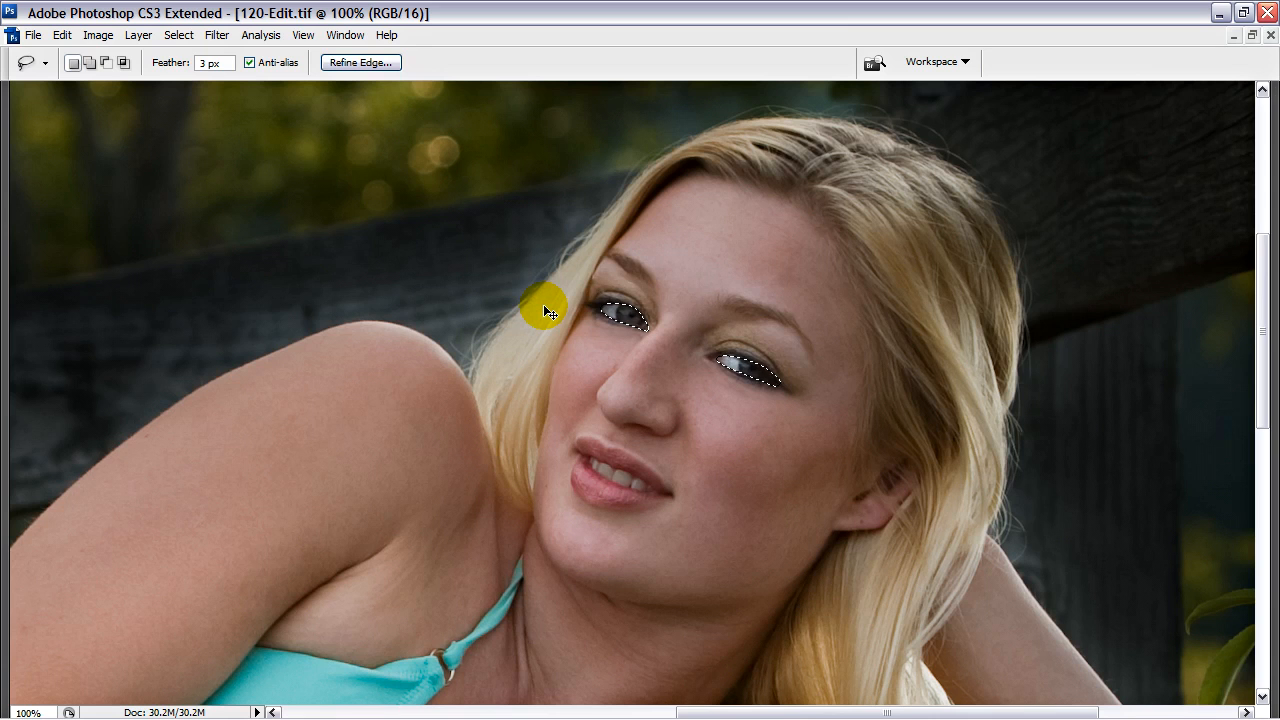
{"action": "left_click", "coordinate": [512, 197], "text": "ctrl"}
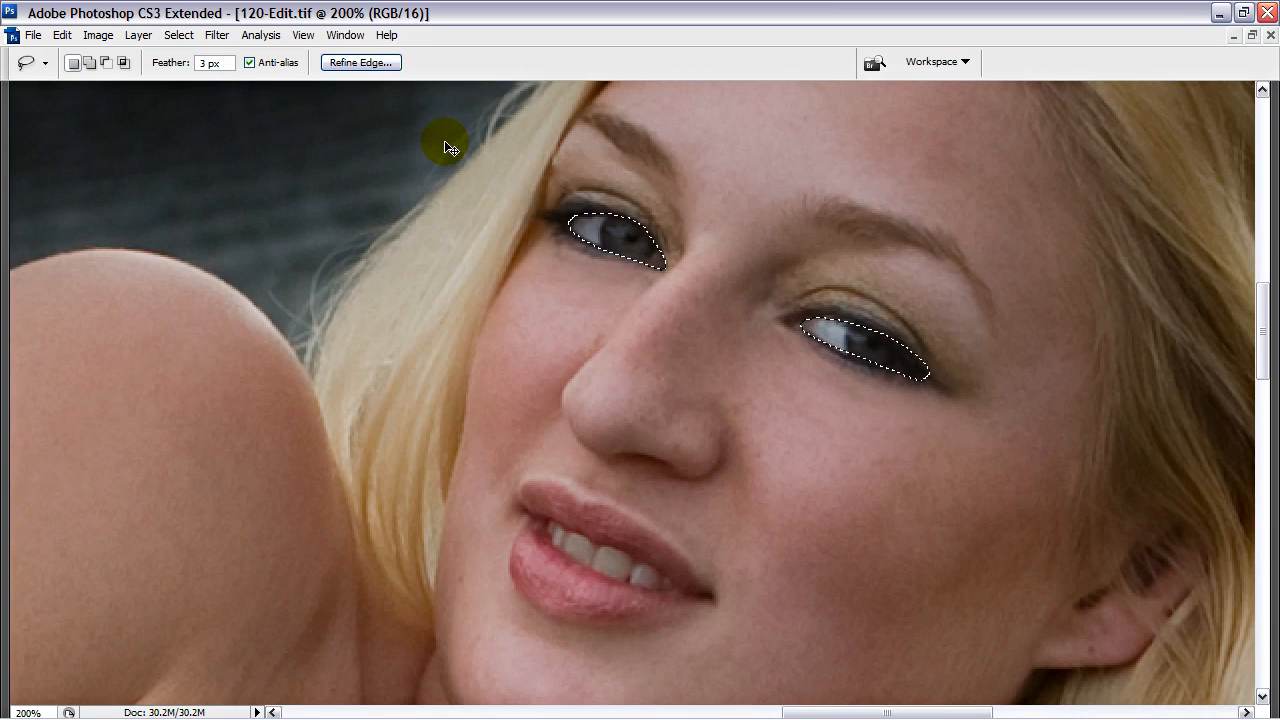
- Brighten the eyes further with a second Levels adjustment at white input level 245 and clear the selection
{"action": "key", "text": "ctrl+l"}
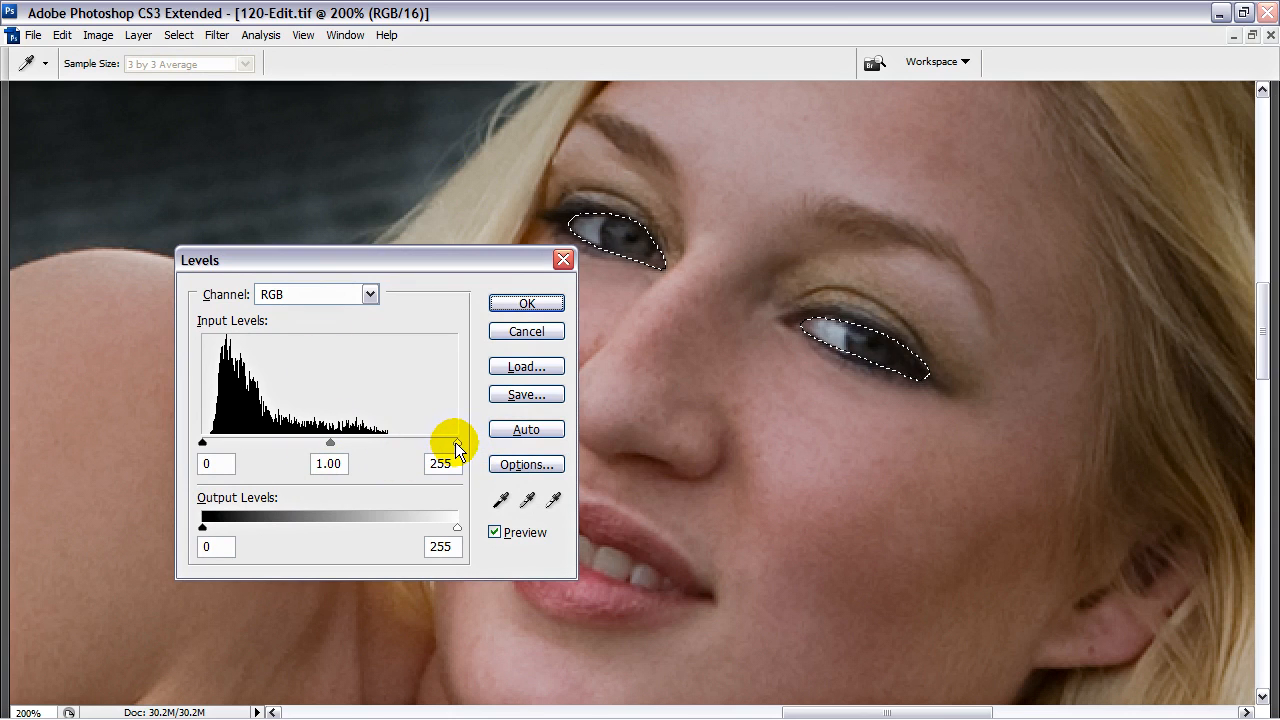
{"action": "left_click_drag", "start_coordinate": [456, 442], "coordinate": [447, 442]}
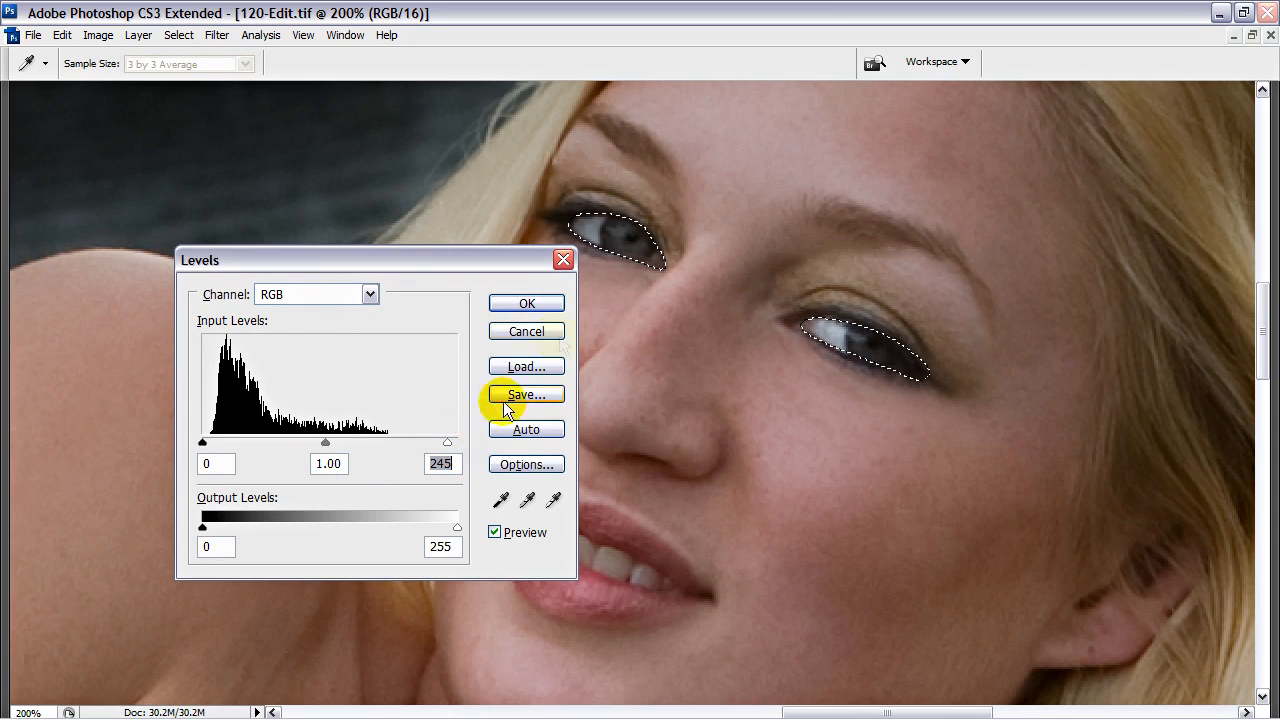
{"action": "left_click", "coordinate": [527, 304]}
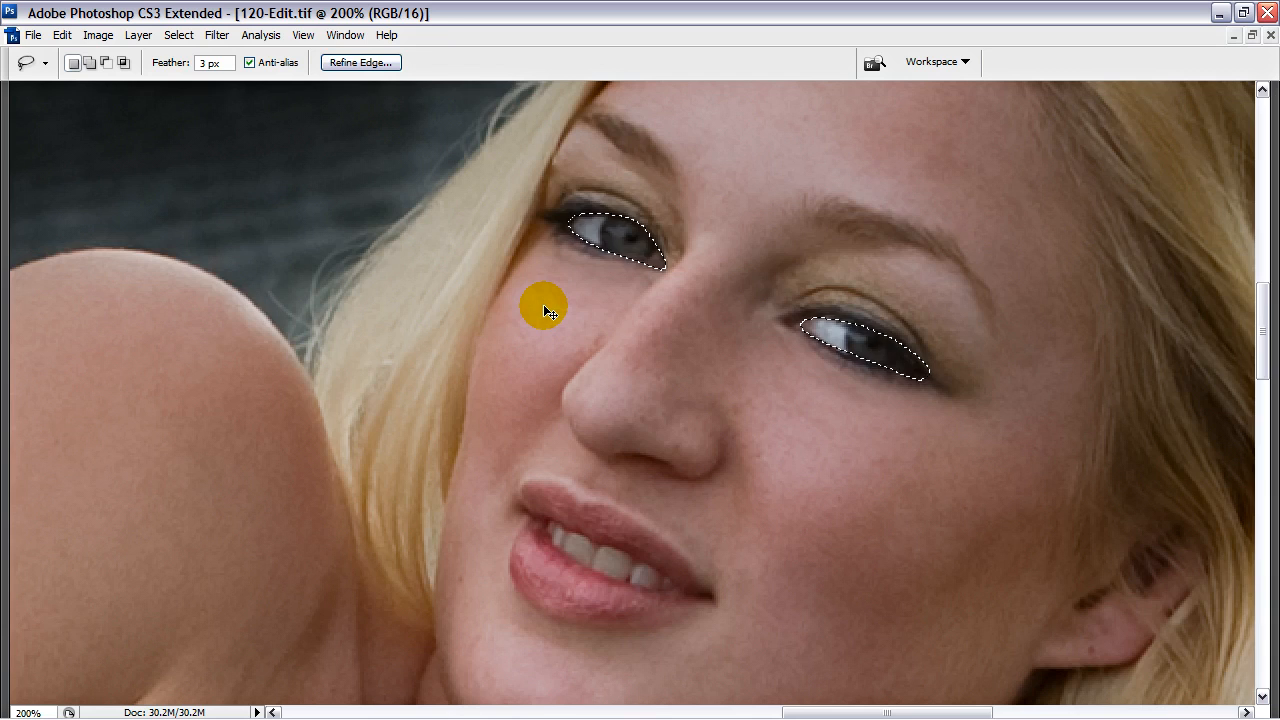
{"action": "key", "text": "ctrl+0"}
{"action": "key", "text": "ctrl+d"}
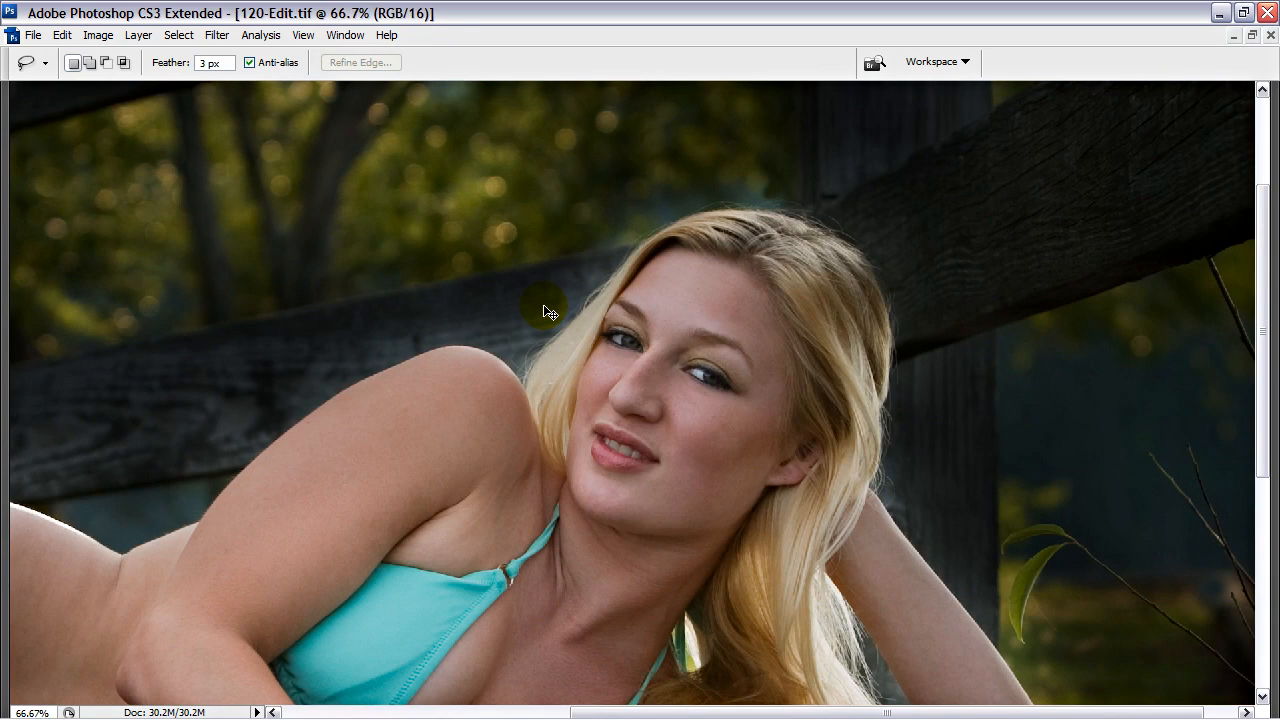
- Set up the Burn tool for the eyes with a 5 px brush and 30% exposure
{"action": "key", "text": "ctrl+plus"}
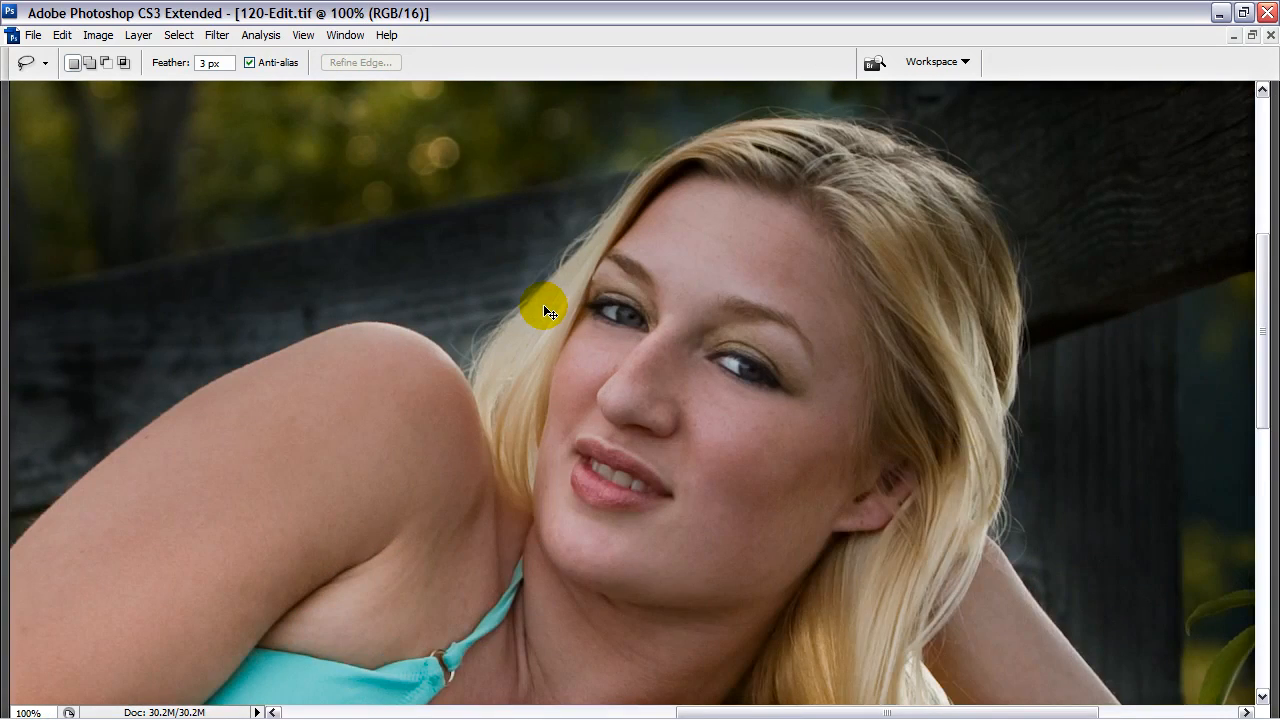
{"action": "key", "text": "ctrl+plus"}
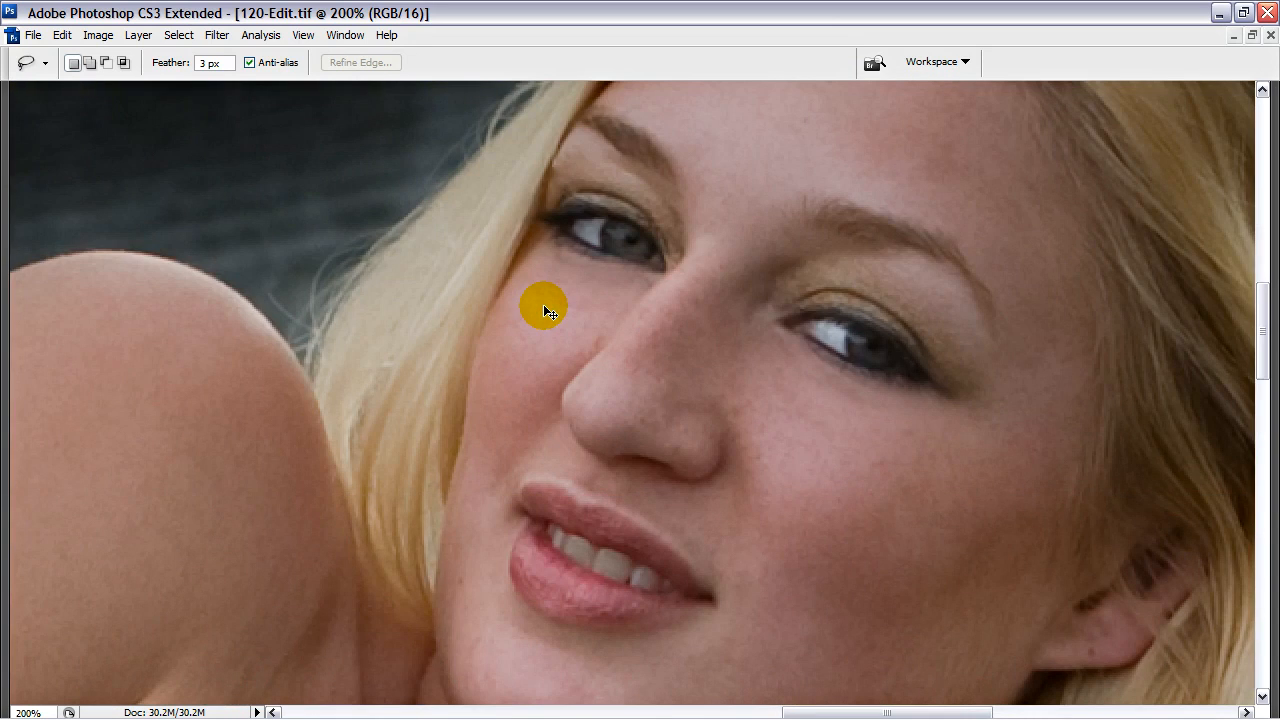
{"action": "mouse_move", "coordinate": [671, 314]}
{"action": "left_mouse_down"}
{"action": "mouse_move", "coordinate": [686, 386]}
{"action": "mouse_move", "coordinate": [529, 429]}
{"action": "mouse_move", "coordinate": [567, 378]}
{"action": "left_mouse_up"}
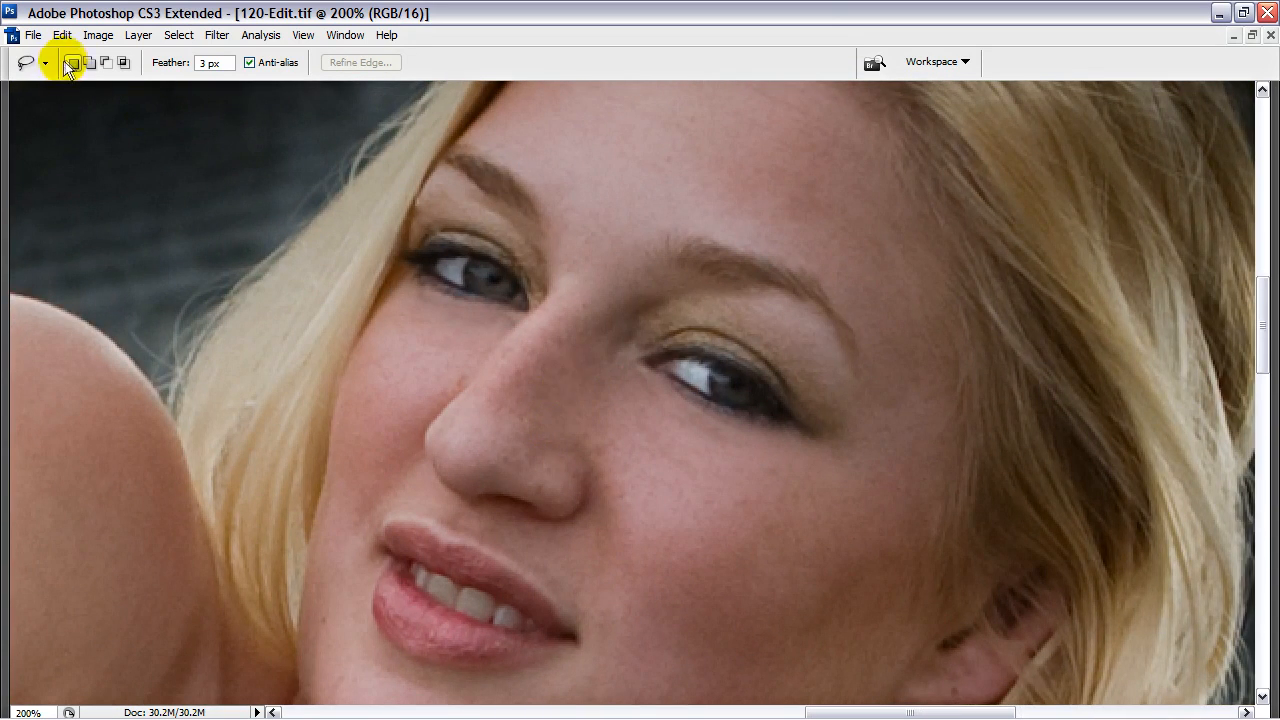
{"action": "key", "text": "Tab"}
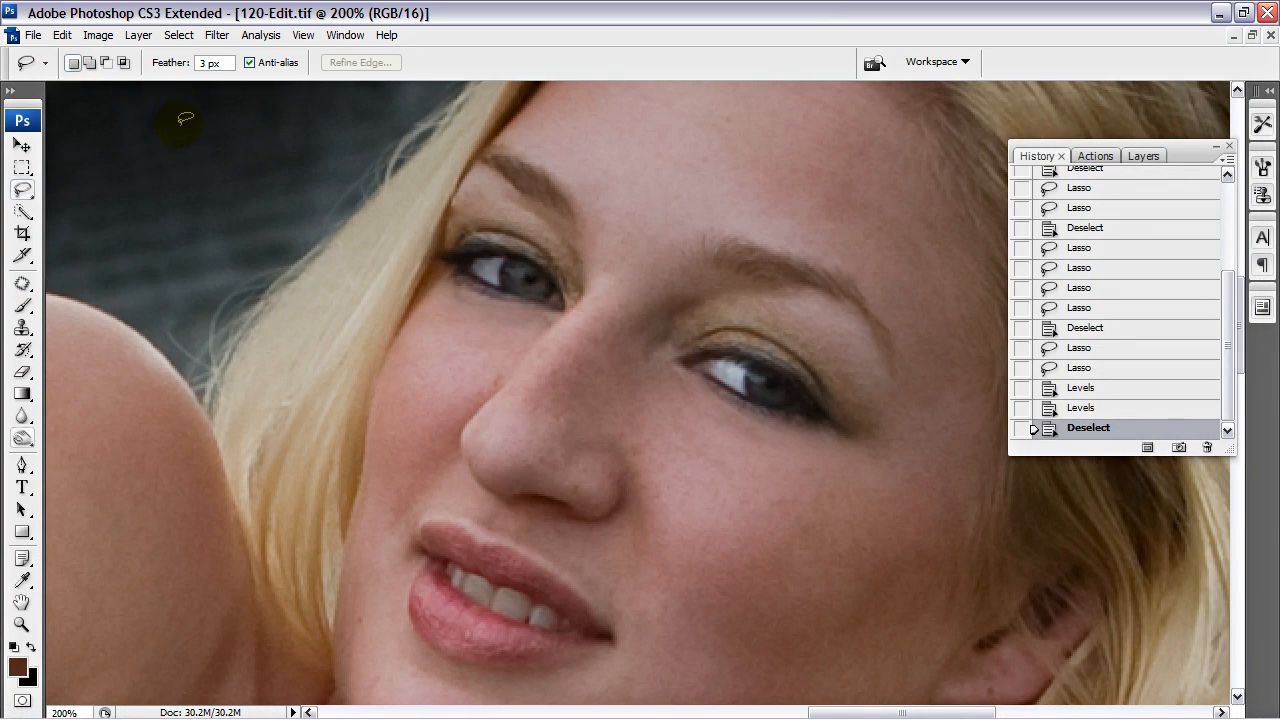
{"action": "key", "text": "o"}
{"action": "key", "text": "bracketleft"}
{"action": "key", "text": "bracketleft"}
{"action": "key", "text": "bracketleft"}
{"action": "key", "text": "bracketleft"}
{"action": "key", "text": "bracketleft"}
{"action": "key", "text": "bracketleft"}
{"action": "key", "text": "bracketleft"}
{"action": "key", "text": "bracketleft"}
{"action": "key", "text": "bracketleft"}
{"action": "key", "text": "bracketleft"}
{"action": "key", "text": "bracketleft"}
{"action": "key", "text": "bracketleft"}
{"action": "key", "text": "bracketleft"}
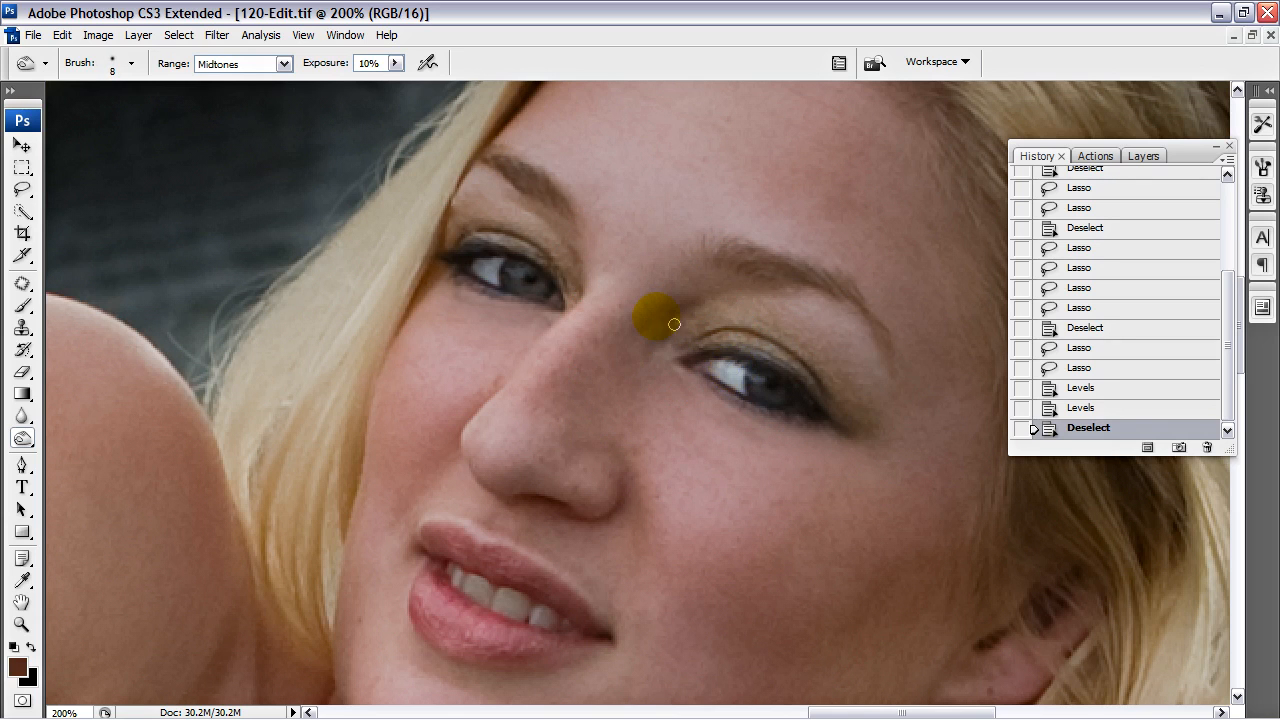
{"action": "key", "text": "bracketleft"}
{"action": "key", "text": "bracketleft"}
{"action": "key", "text": "bracketleft"}
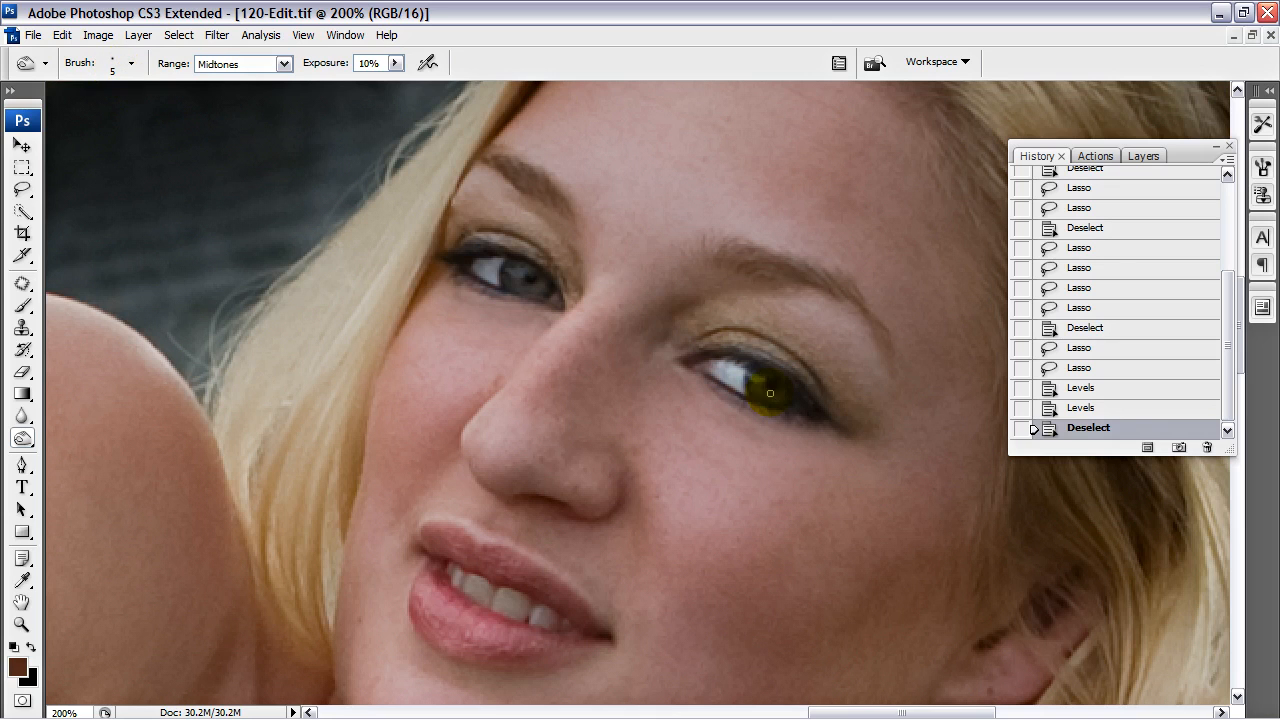
{"action": "left_click", "coordinate": [394, 64]}
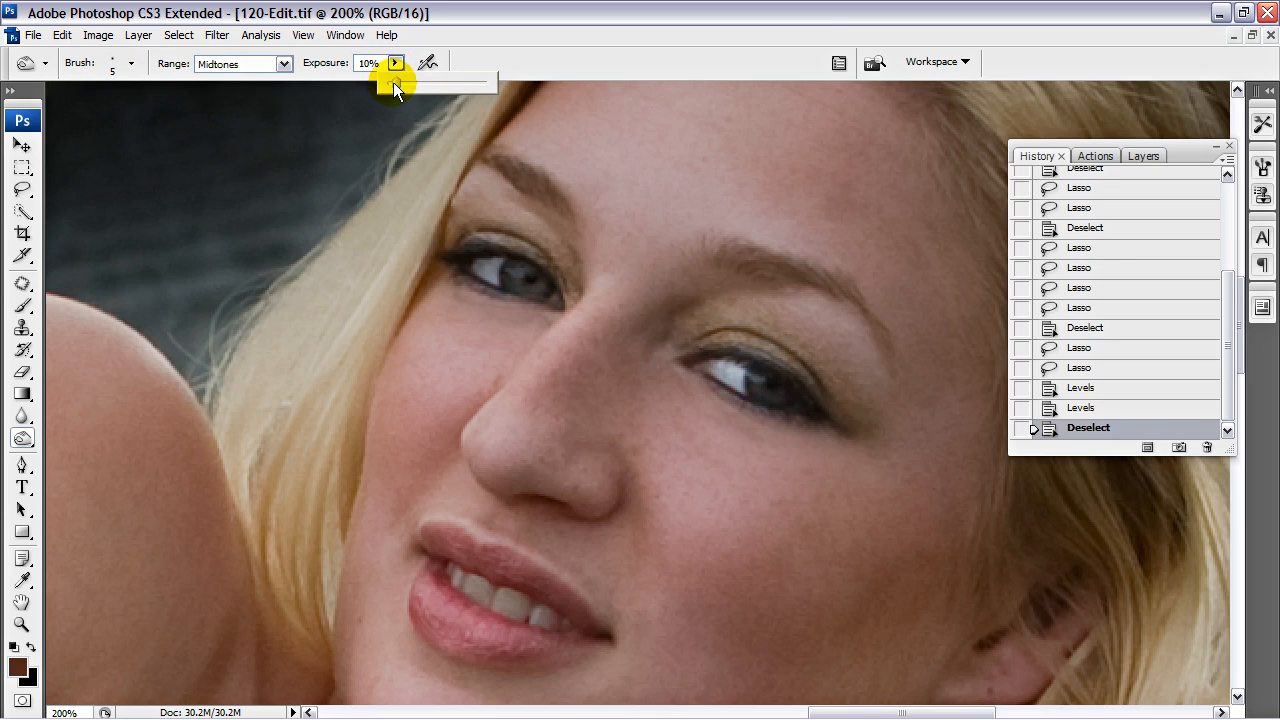
{"action": "left_click_drag", "start_coordinate": [400, 83], "coordinate": [417, 85]}
- Darken the pupils of both eyes with the Burn tool and inspect the result at 100% and 66.7% zoom
{"action": "key", "text": "ctrl+plus"}
{"action": "left_click_drag", "start_coordinate": [811, 500], "coordinate": [624, 396]}
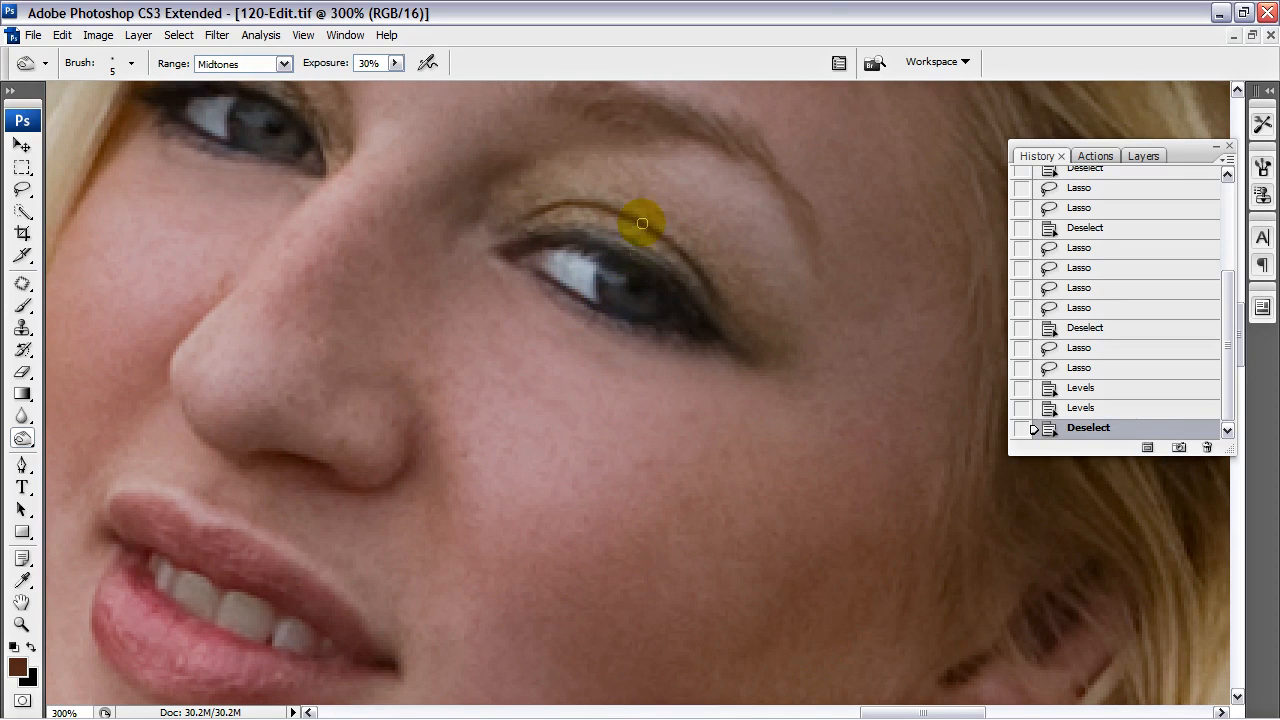
{"action": "left_click", "coordinate": [599, 263]}
{"action": "left_click_drag", "start_coordinate": [376, 335], "coordinate": [590, 440]}
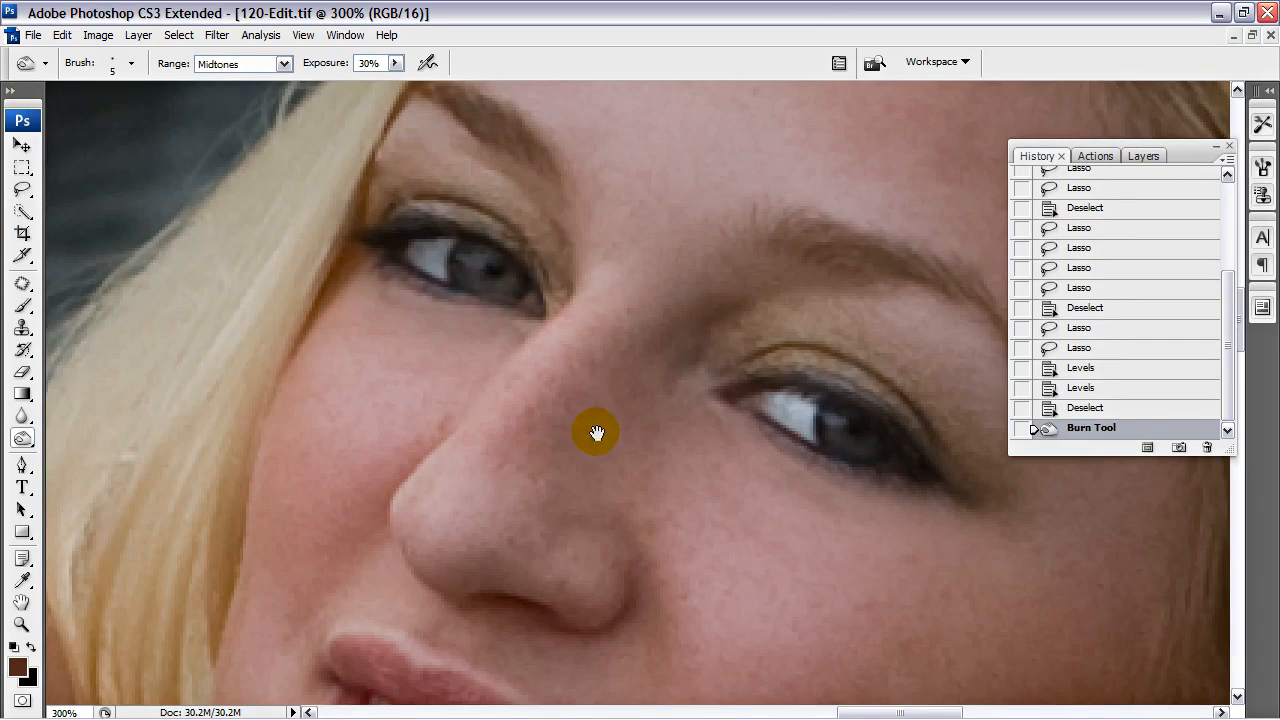
{"action": "left_click", "coordinate": [450, 252]}
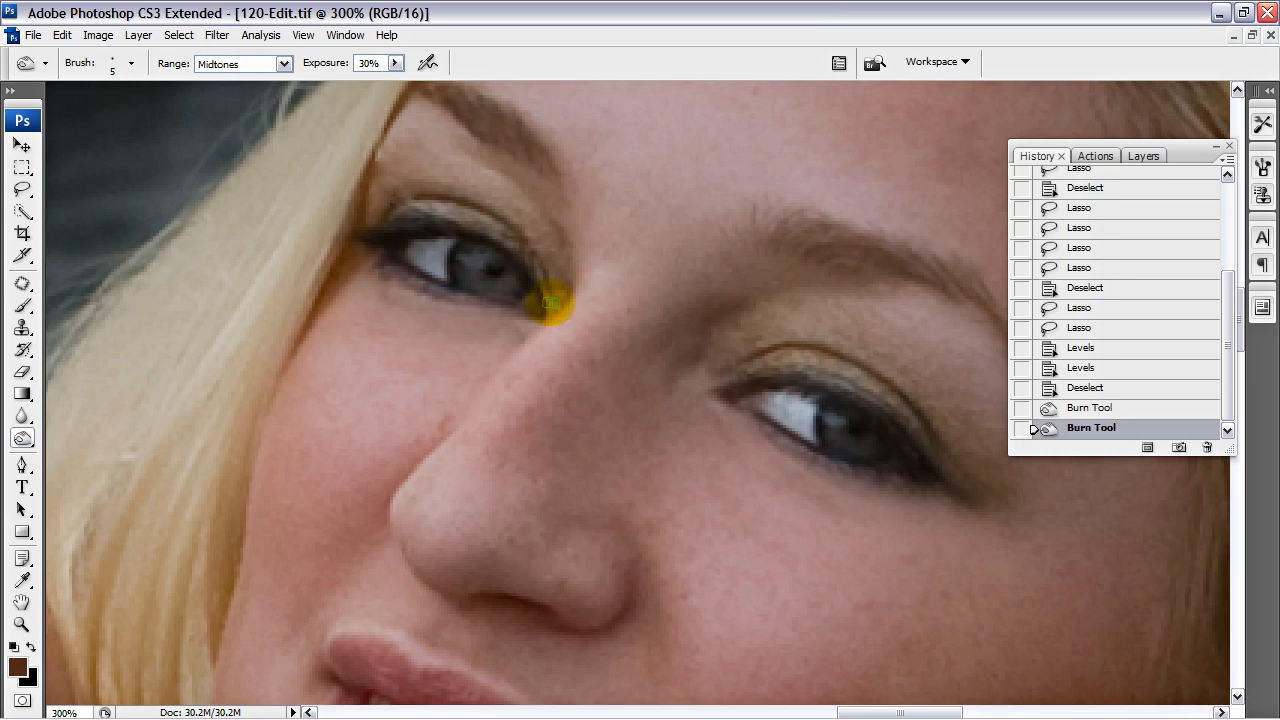
{"action": "left_click", "coordinate": [512, 296]}
{"action": "key", "text": "ctrl+alt+0"}
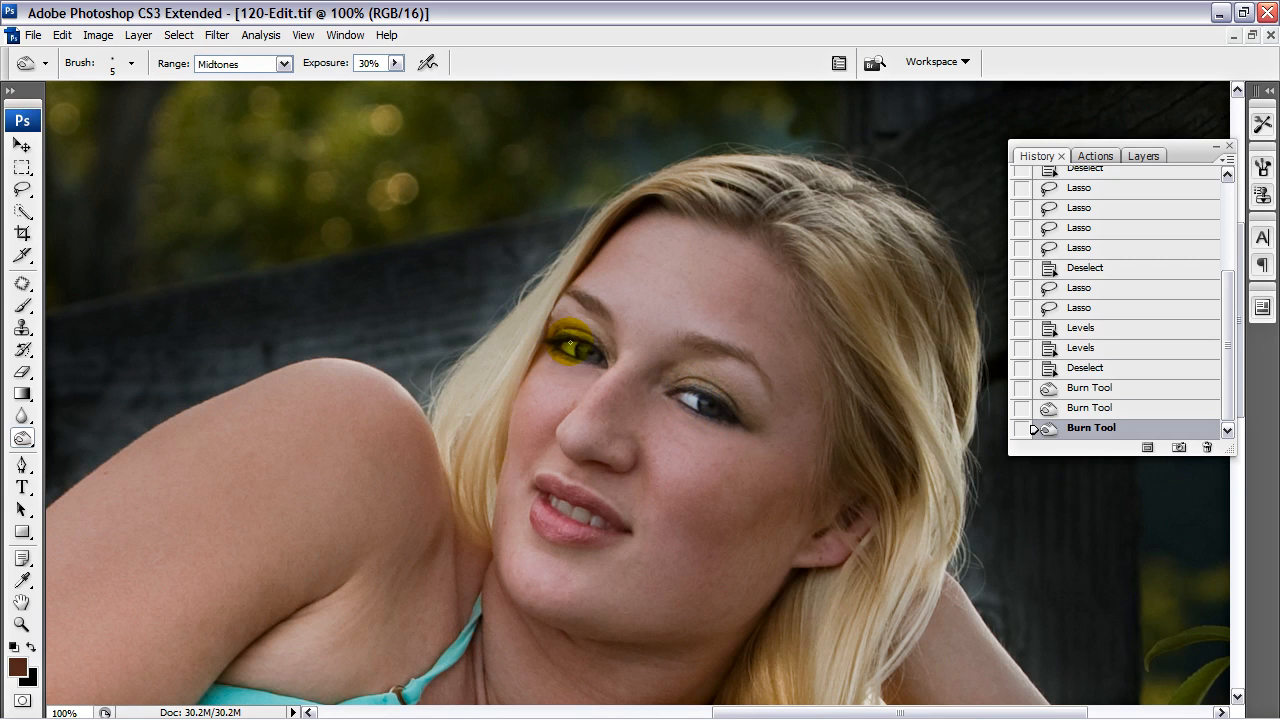
{"action": "key", "text": "ctrl+minus"}
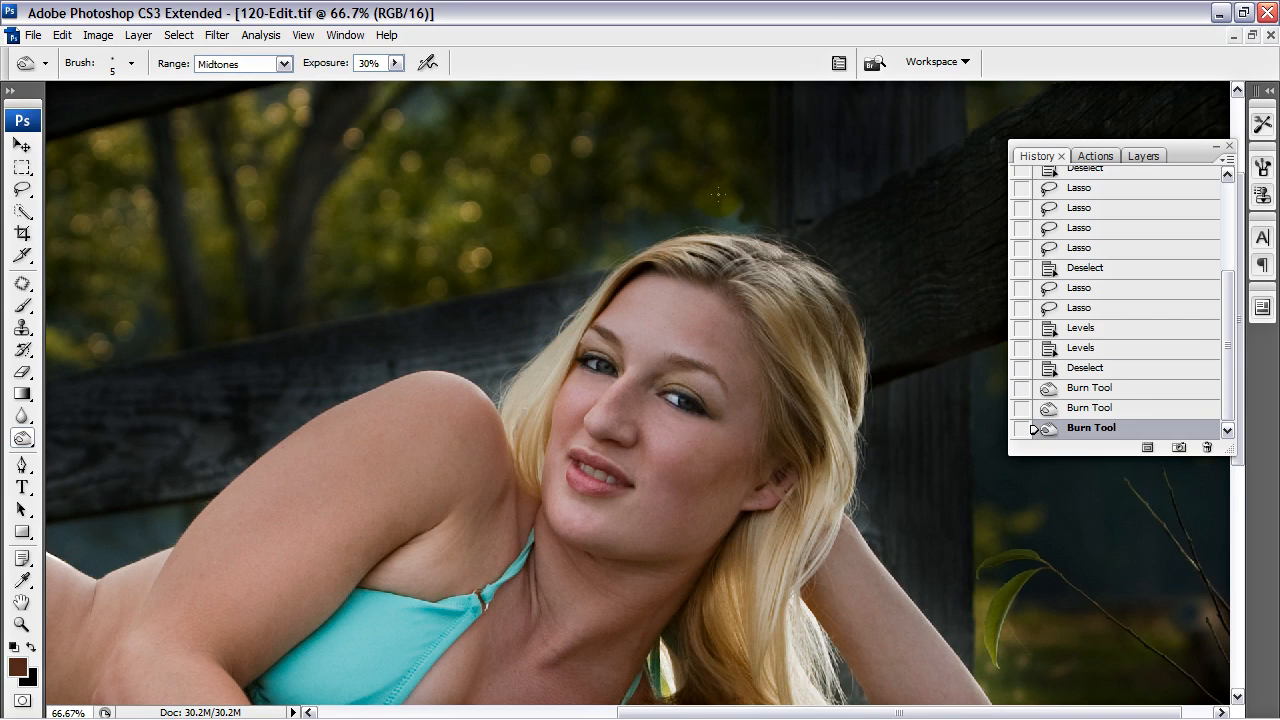
- Add a new empty layer above the Background and choose the Brush tool with white as the foreground color
{"action": "left_click", "coordinate": [1135, 156]}
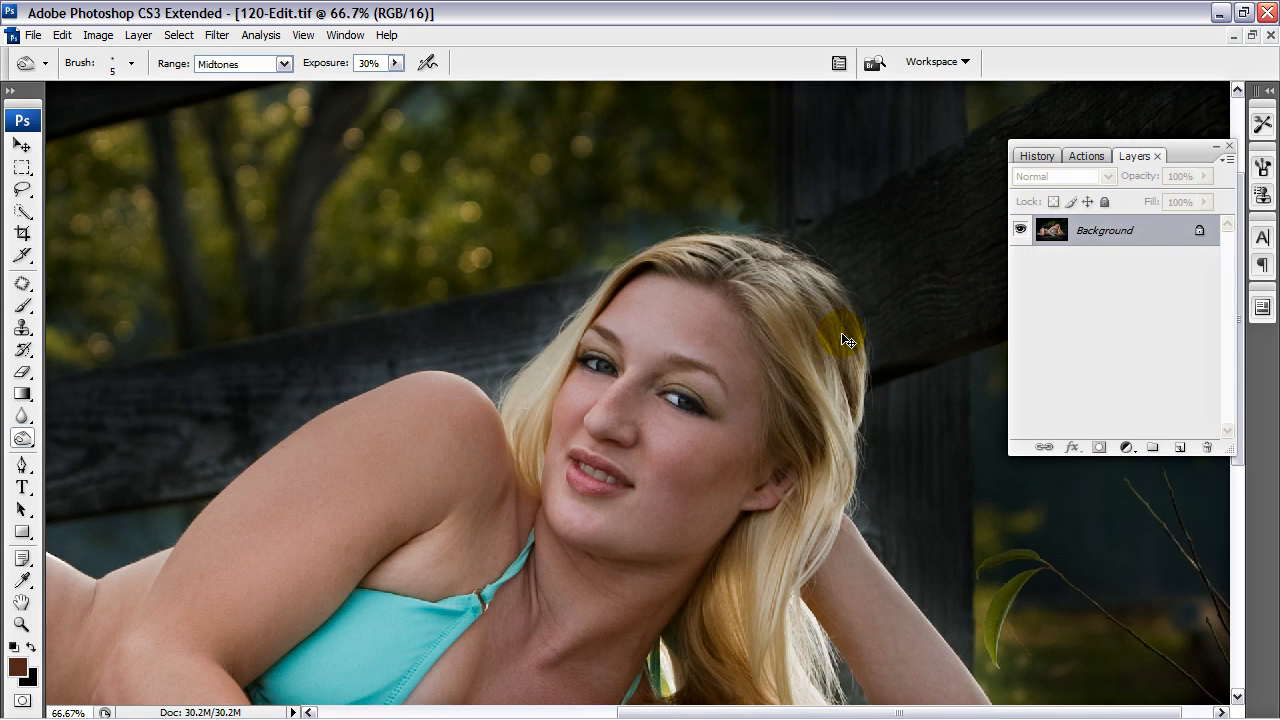
{"action": "key", "text": "ctrl+plus"}
{"action": "key", "text": "ctrl+plus"}
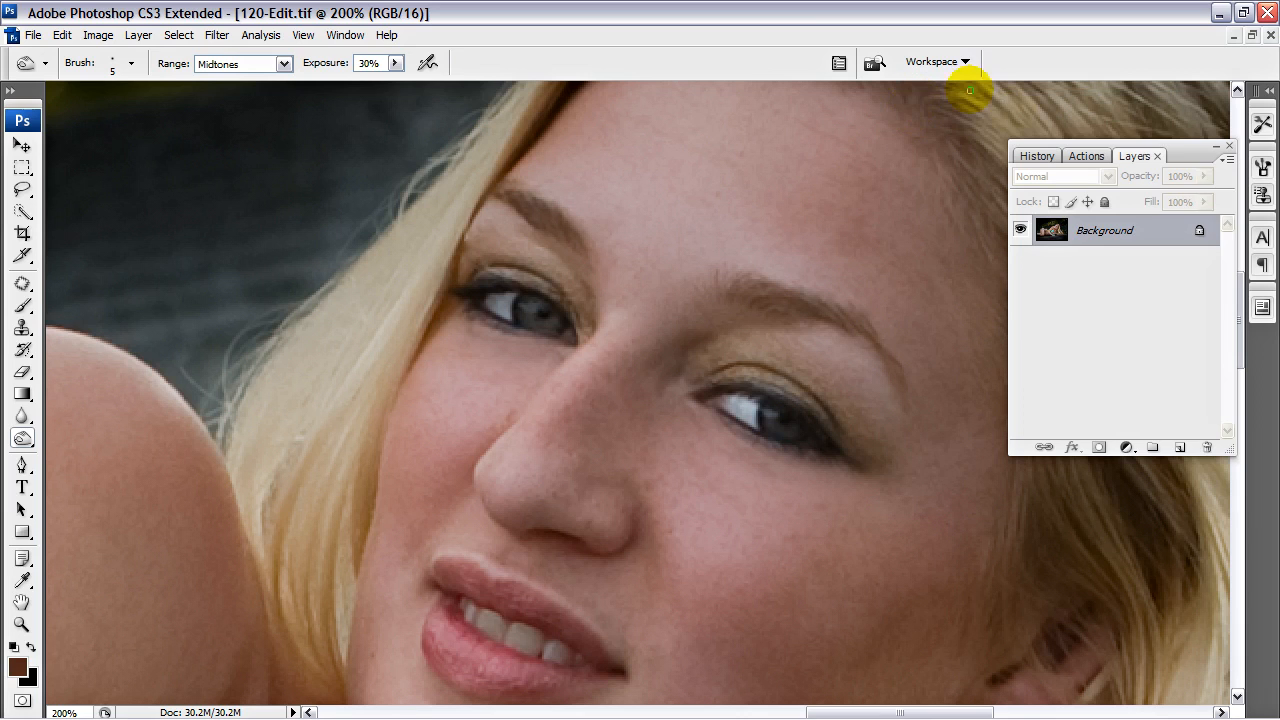
{"action": "left_click", "coordinate": [1180, 448]}
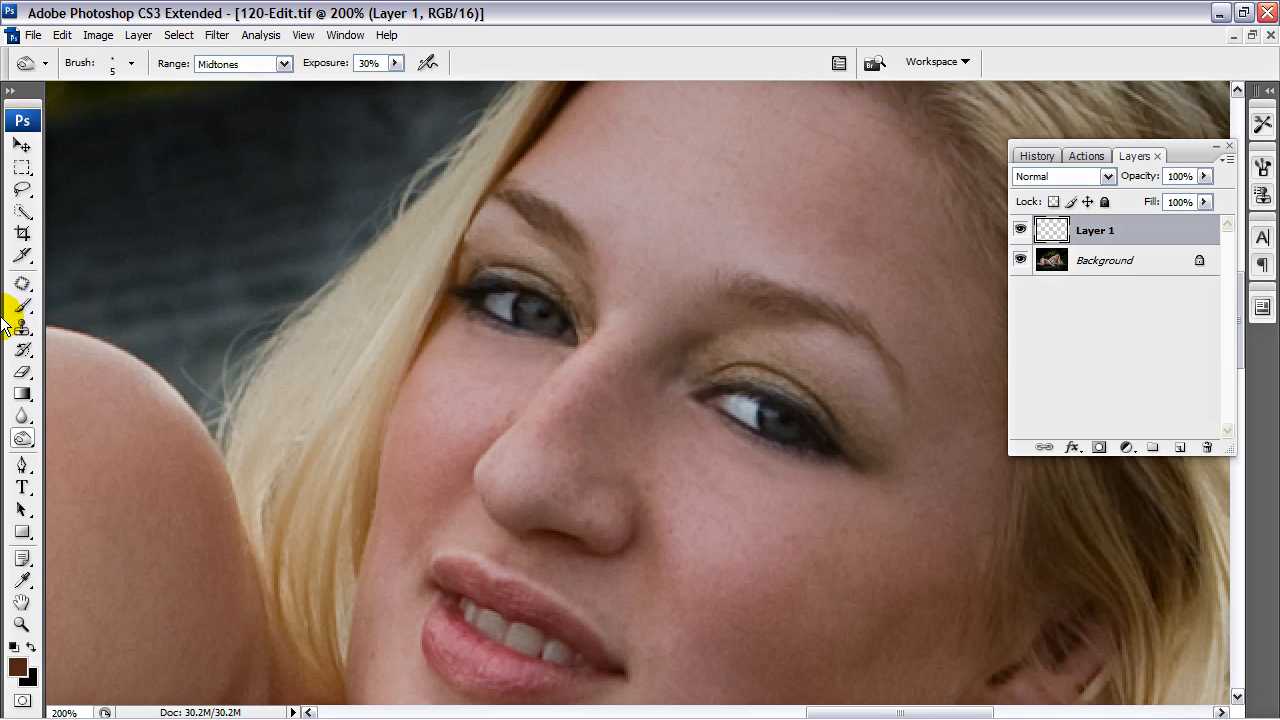
{"action": "left_click", "coordinate": [30, 650]}
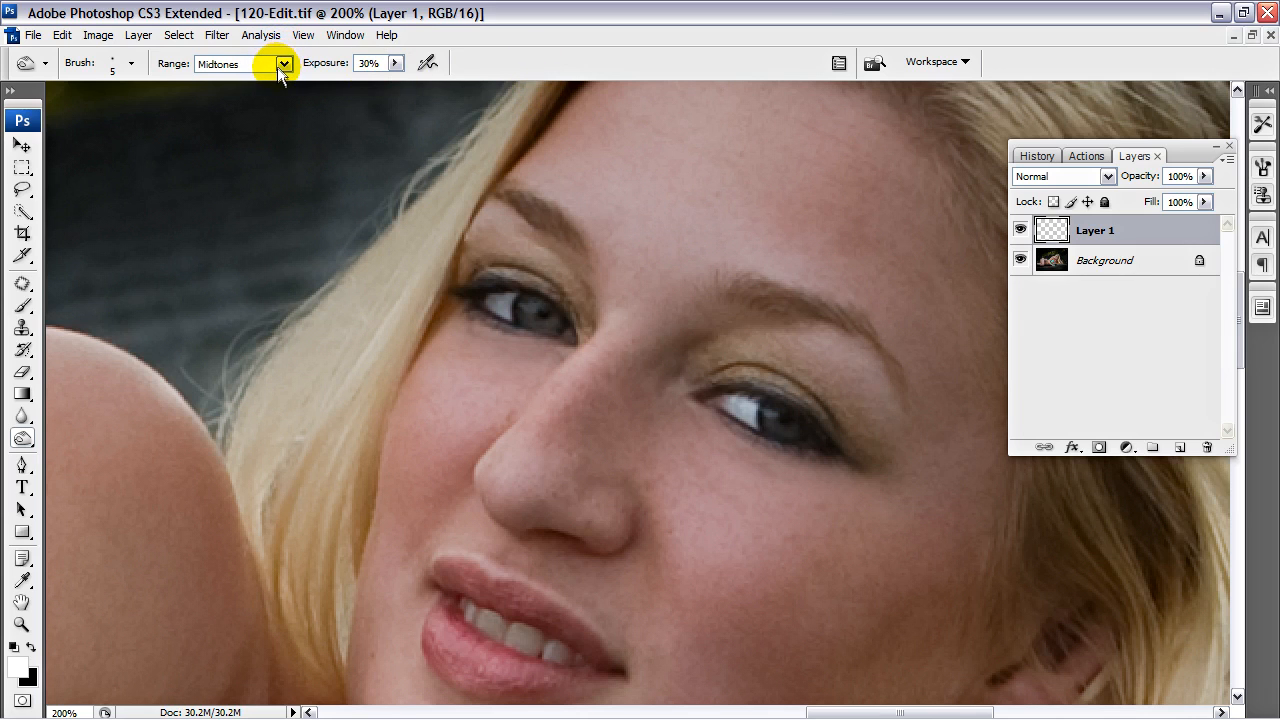
{"action": "left_click", "coordinate": [24, 306]}
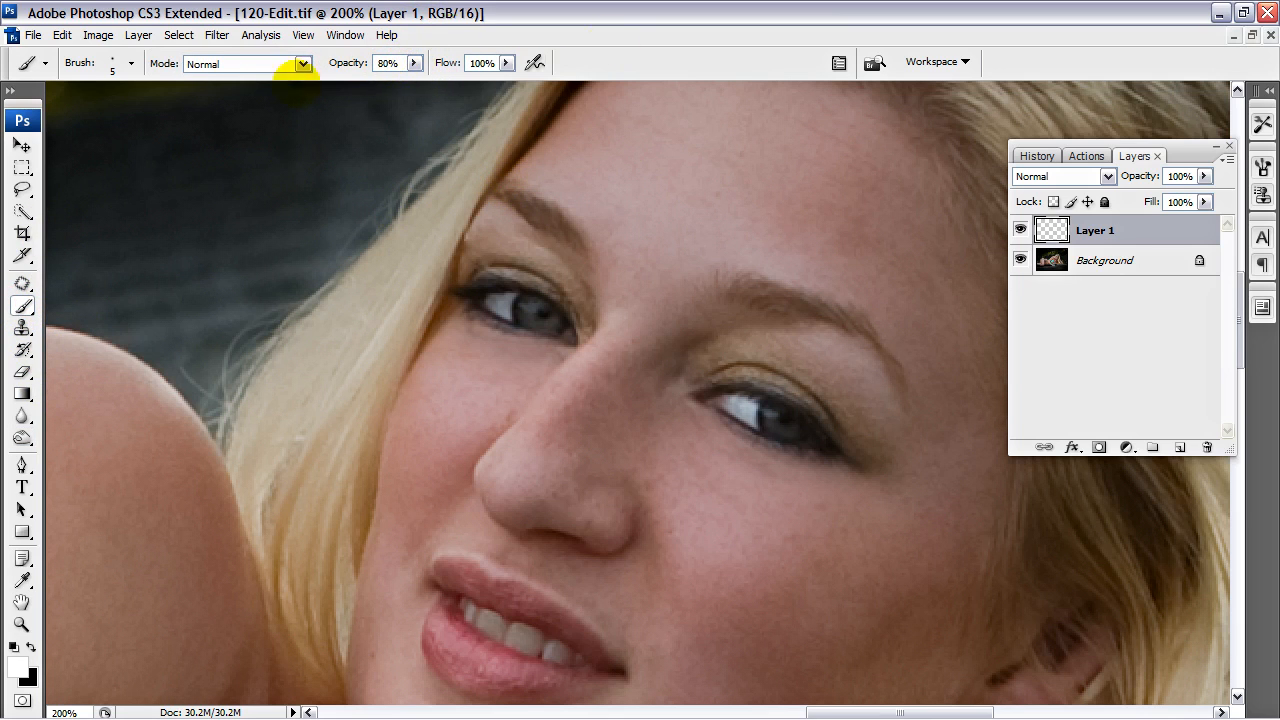
- Undo a test stroke on the forehead and paint a small white catchlight in each eye on the new layer
{"action": "left_click_drag", "start_coordinate": [689, 214], "coordinate": [722, 194]}
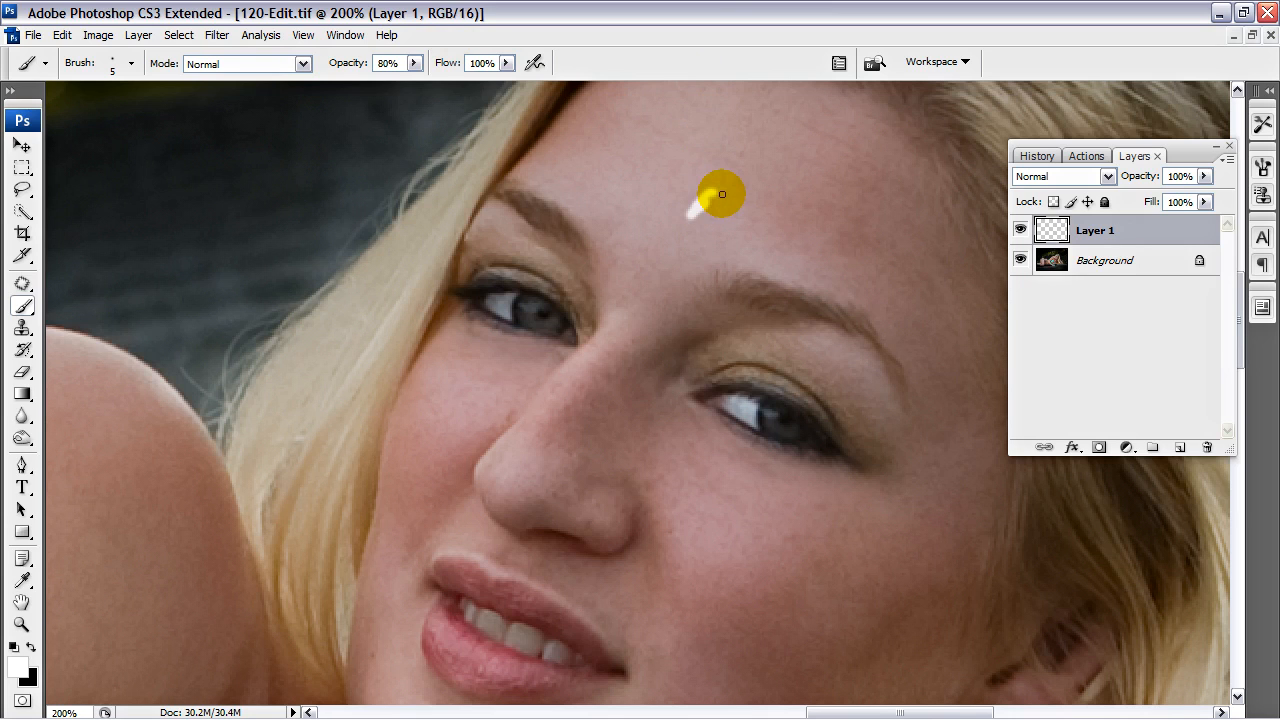
{"action": "key", "text": "ctrl+z"}
{"action": "scroll", "coordinate": [759, 409], "scroll_direction": "up", "scroll_amount": 1}
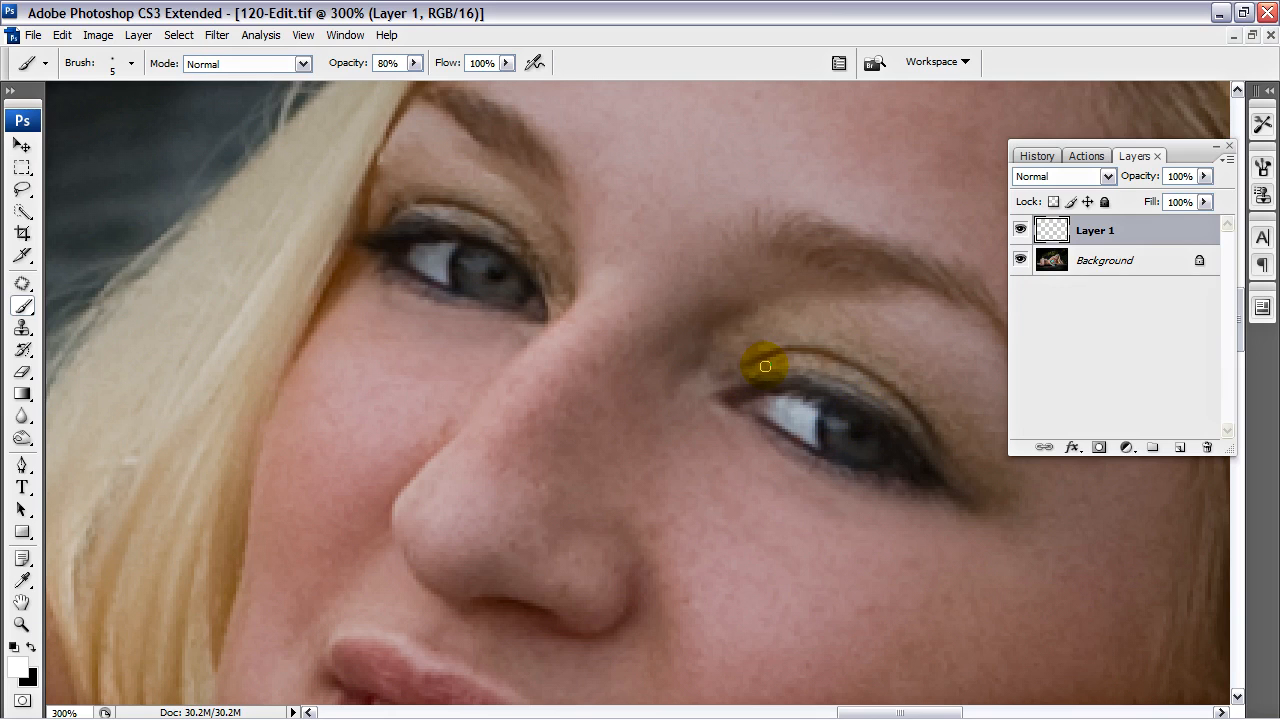
{"action": "left_click", "coordinate": [843, 421]}
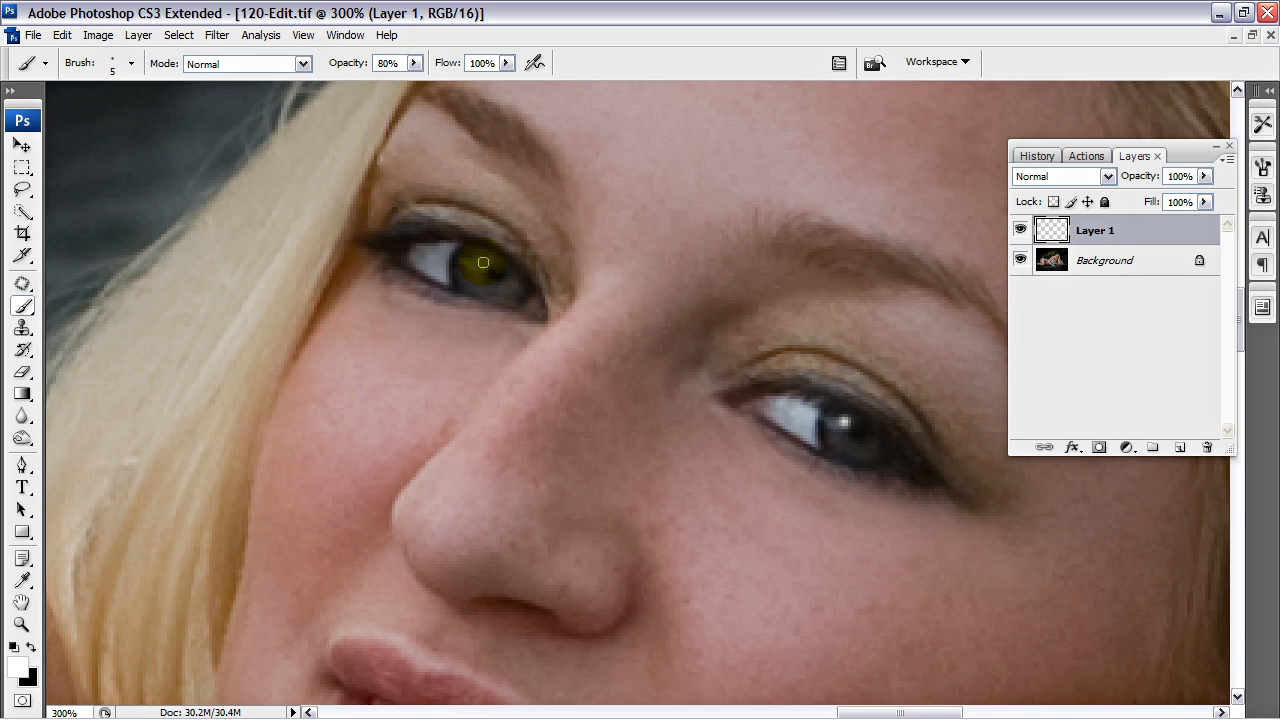
{"action": "scroll", "coordinate": [487, 262], "scroll_direction": "down", "scroll_amount": 4}
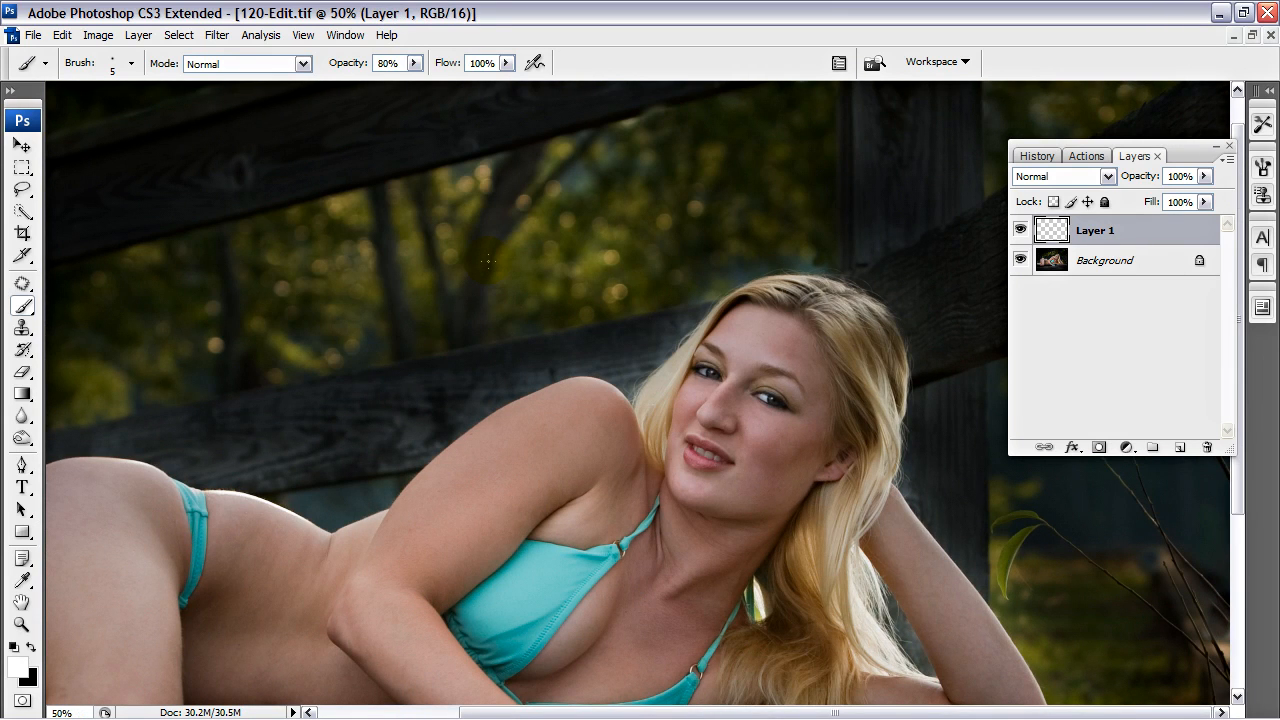
{"action": "scroll", "coordinate": [487, 262], "scroll_direction": "up", "scroll_amount": 2}
{"action": "left_click_drag", "start_coordinate": [712, 519], "coordinate": [416, 497]}
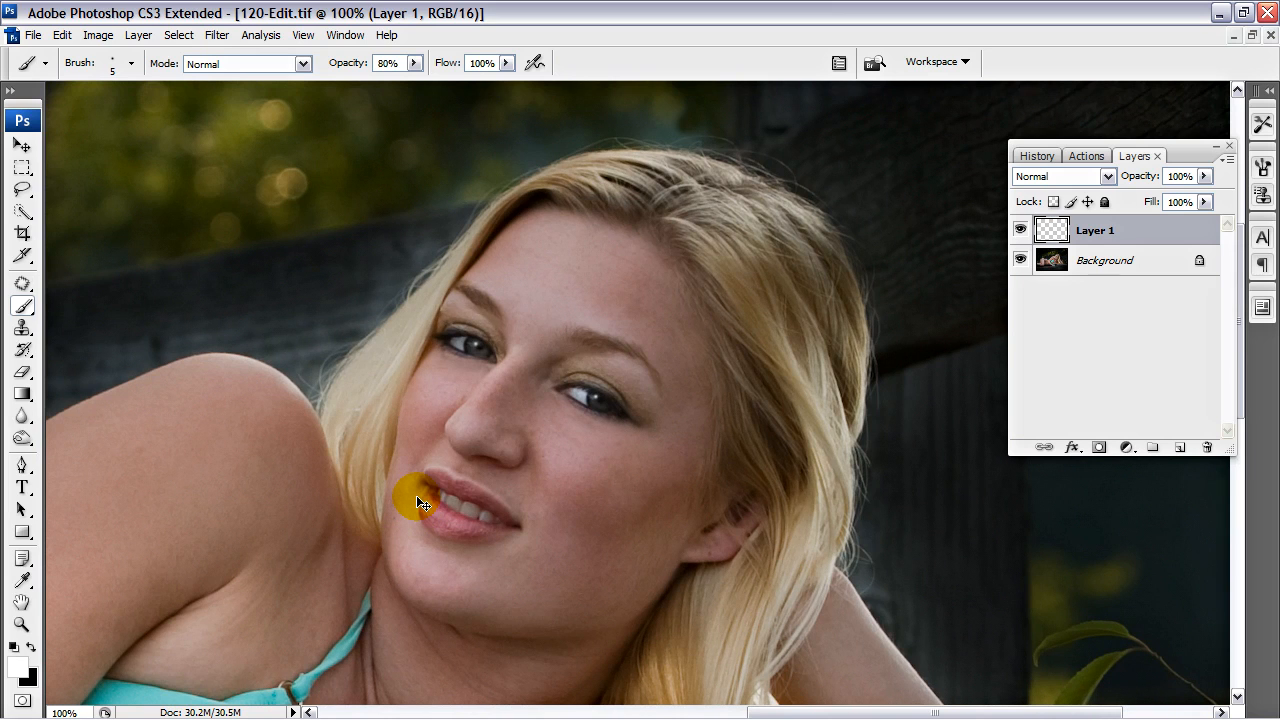
- Lower the catchlight layer's opacity to 75% and check the whole photo zoomed out
{"action": "scroll", "coordinate": [416, 495], "scroll_direction": "up", "scroll_amount": 1}
{"action": "left_click_drag", "start_coordinate": [1203, 177], "coordinate": [981, 188]}
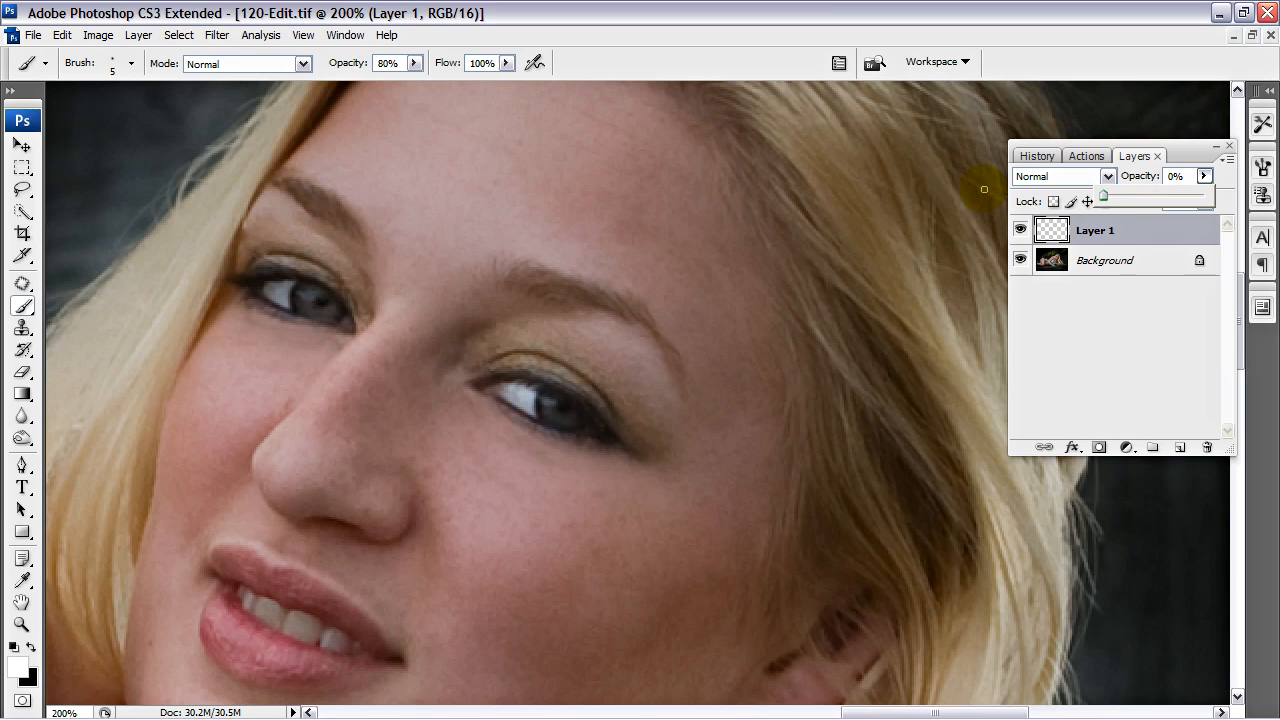
{"action": "left_click_drag", "start_coordinate": [1104, 200], "coordinate": [1169, 203]}
{"action": "key", "text": "ctrl+0"}
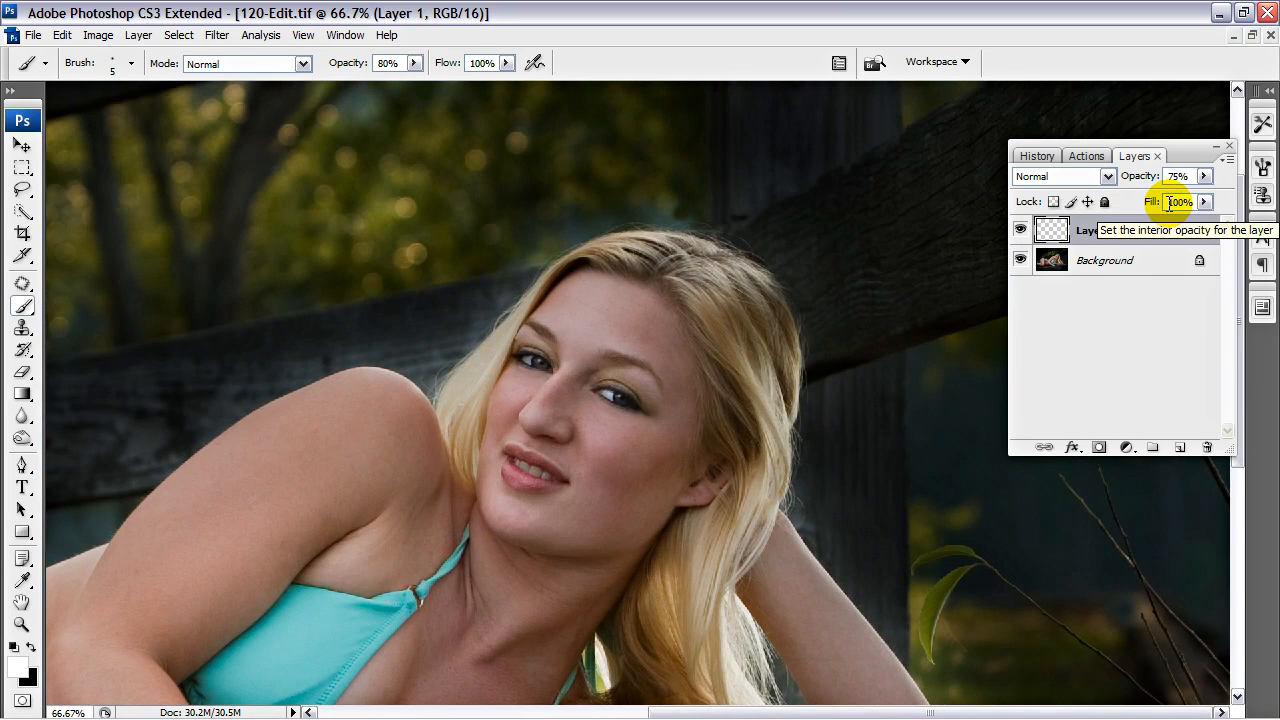
{"action": "key", "text": "ctrl+minus"}
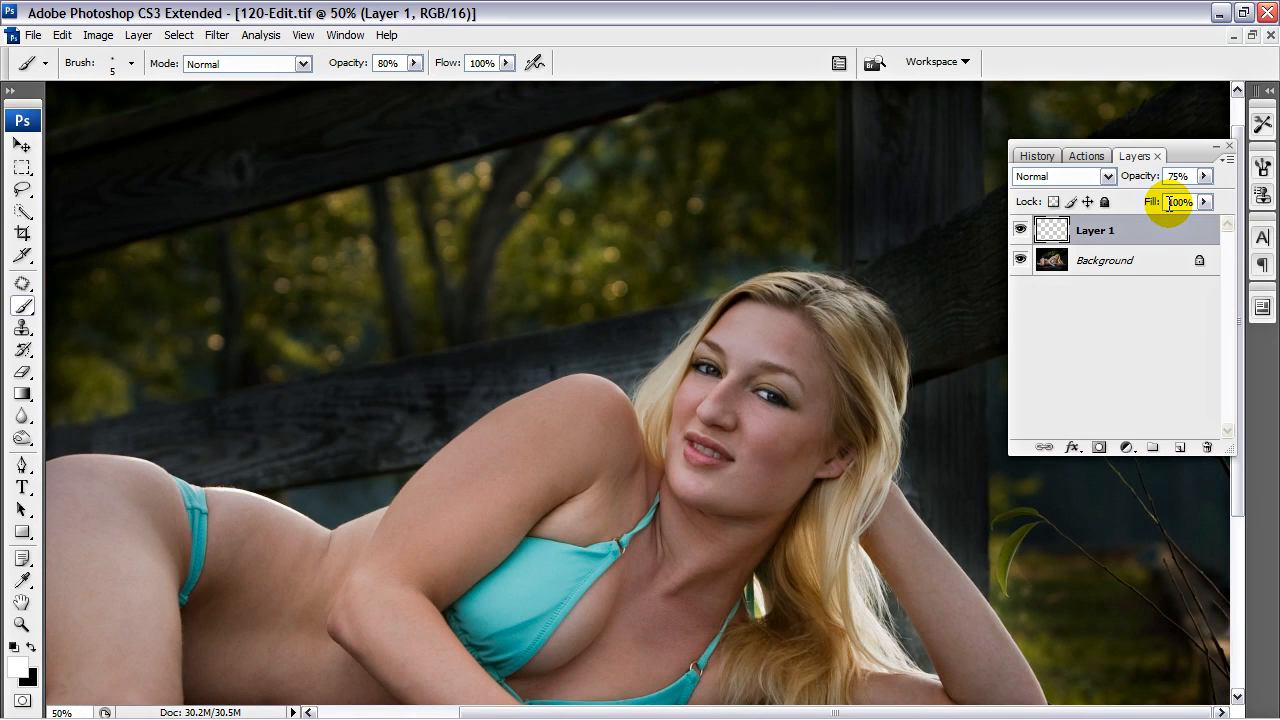
{"action": "key", "text": "ctrl+minus"}
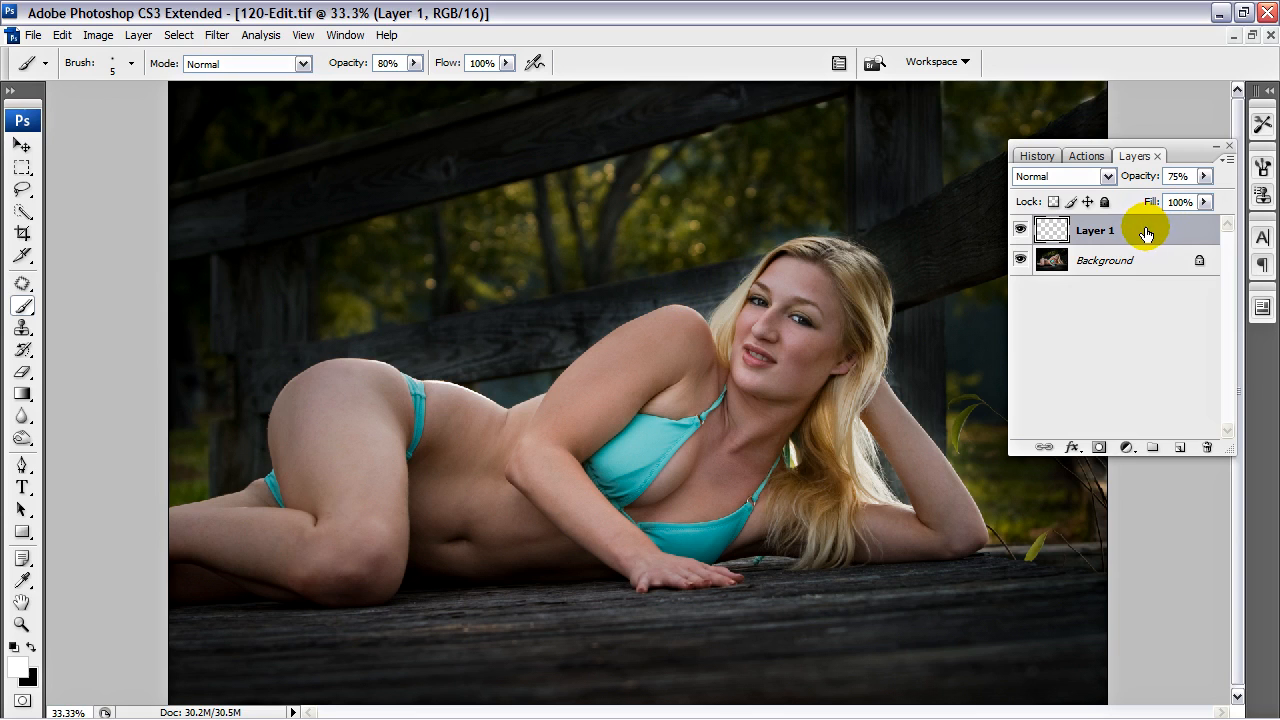
- Flatten the image into a single Background layer and hide the layer list
{"action": "left_click", "coordinate": [1229, 160]}
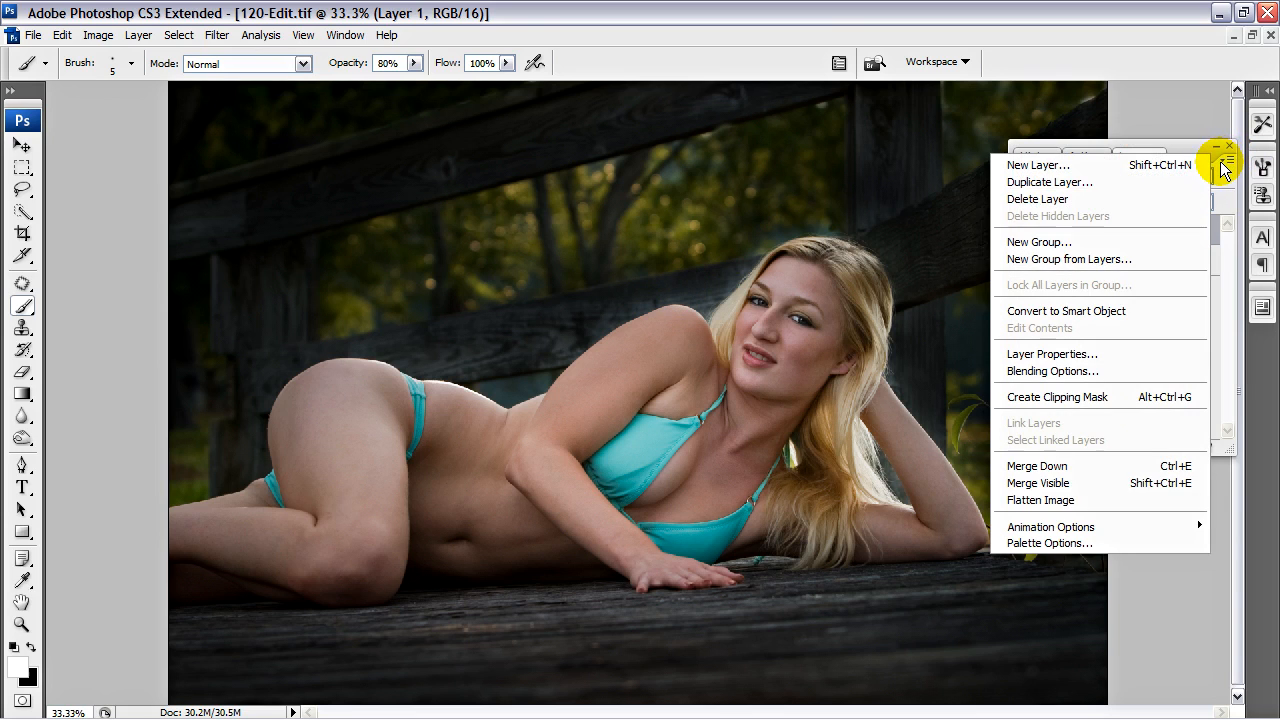
{"action": "left_click", "coordinate": [1038, 498]}
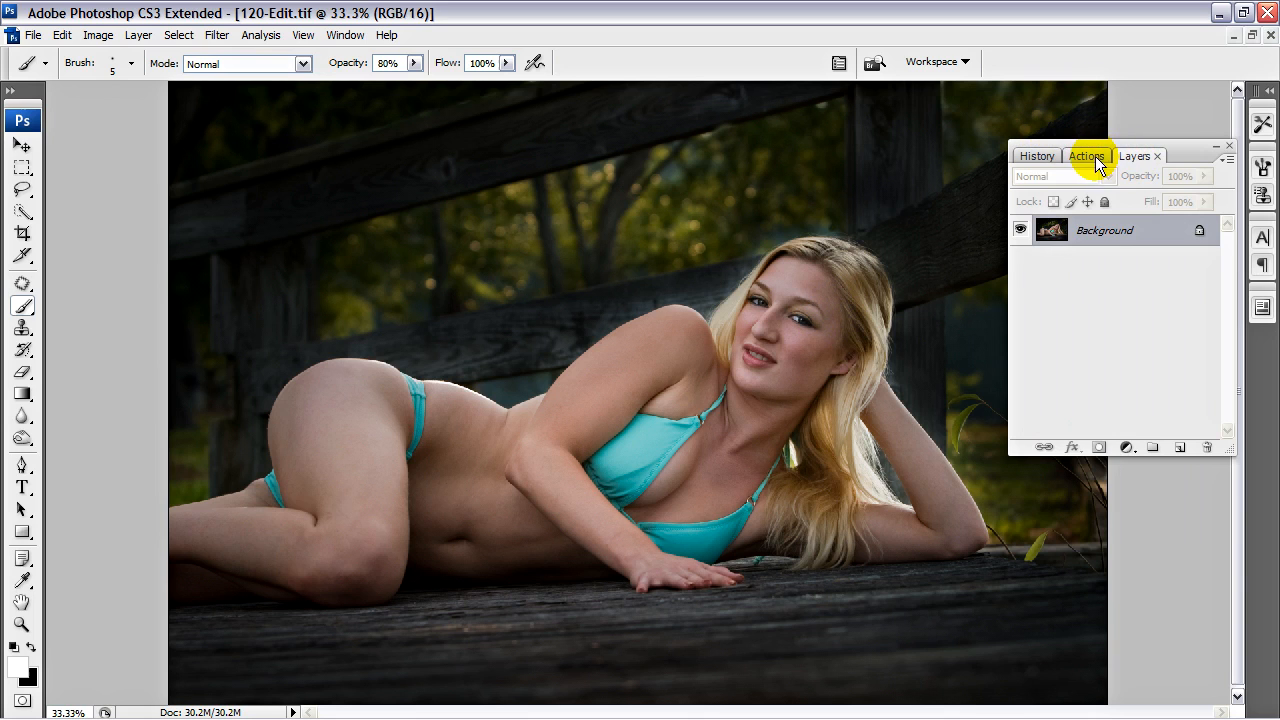
{"action": "key", "text": "F7"}
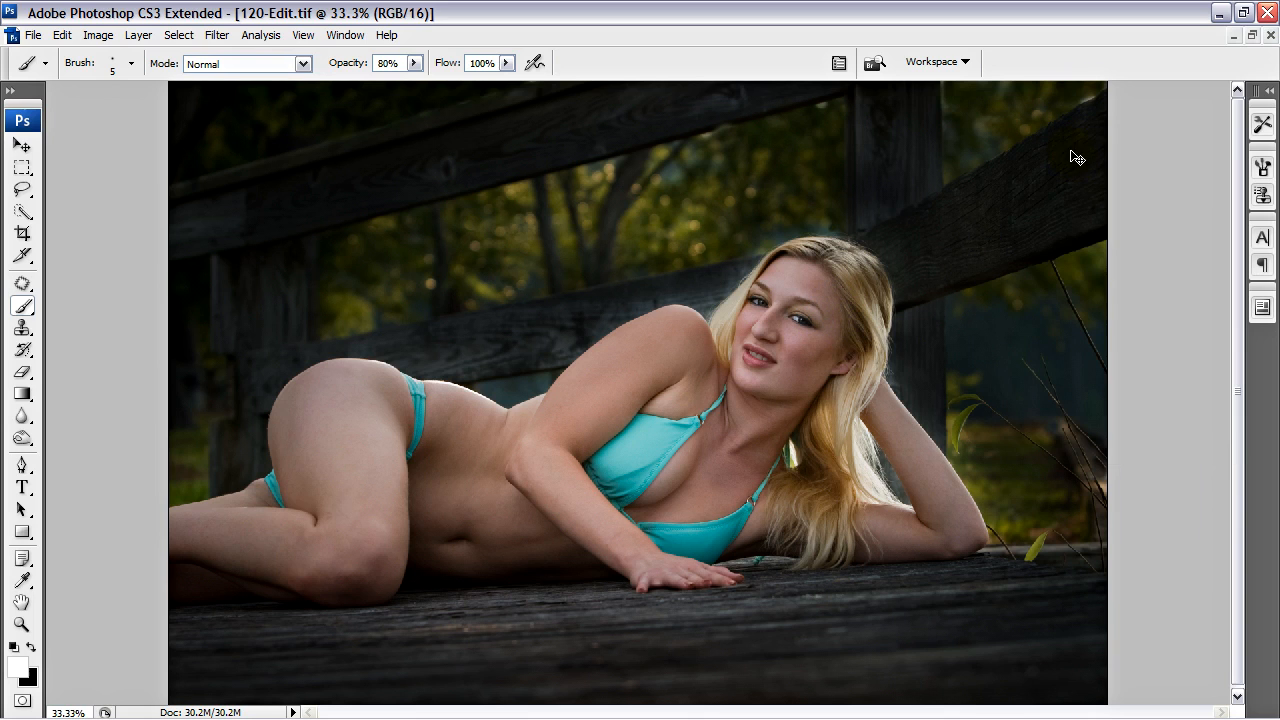
- Smooth the skin with the Portraiture filter's Smoothing: Medium preset, output to a new layer, and show the layer list
{"action": "key", "text": "ctrl+minus"}
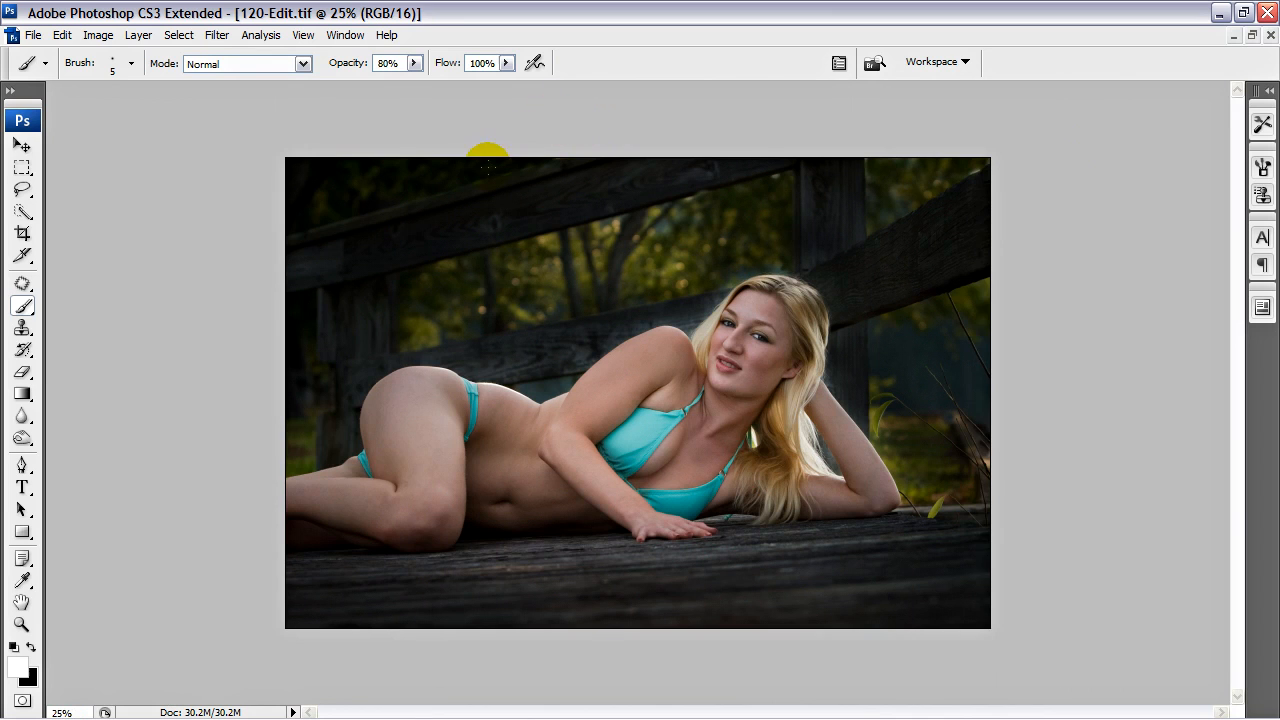
{"action": "key", "text": "ctrl+plus"}
{"action": "key", "text": "ctrl+plus"}
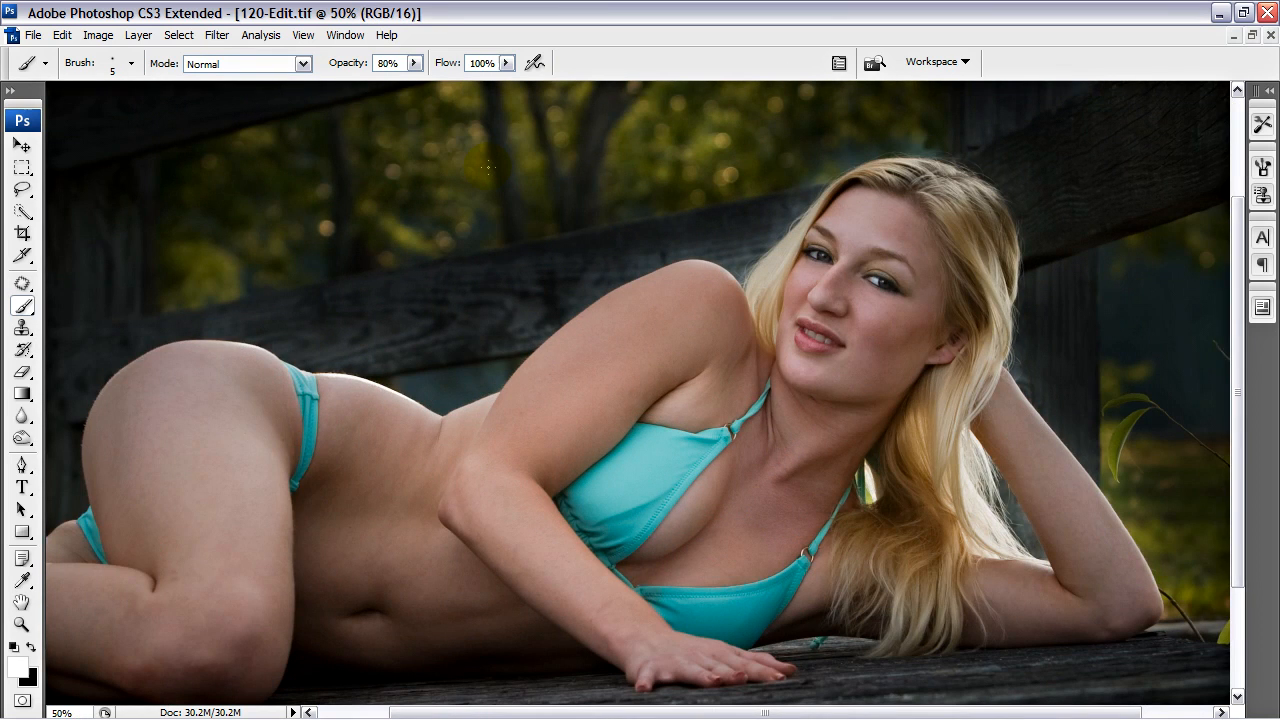
{"action": "left_click", "coordinate": [216, 35]}
{"action": "mouse_move", "coordinate": [243, 450]}
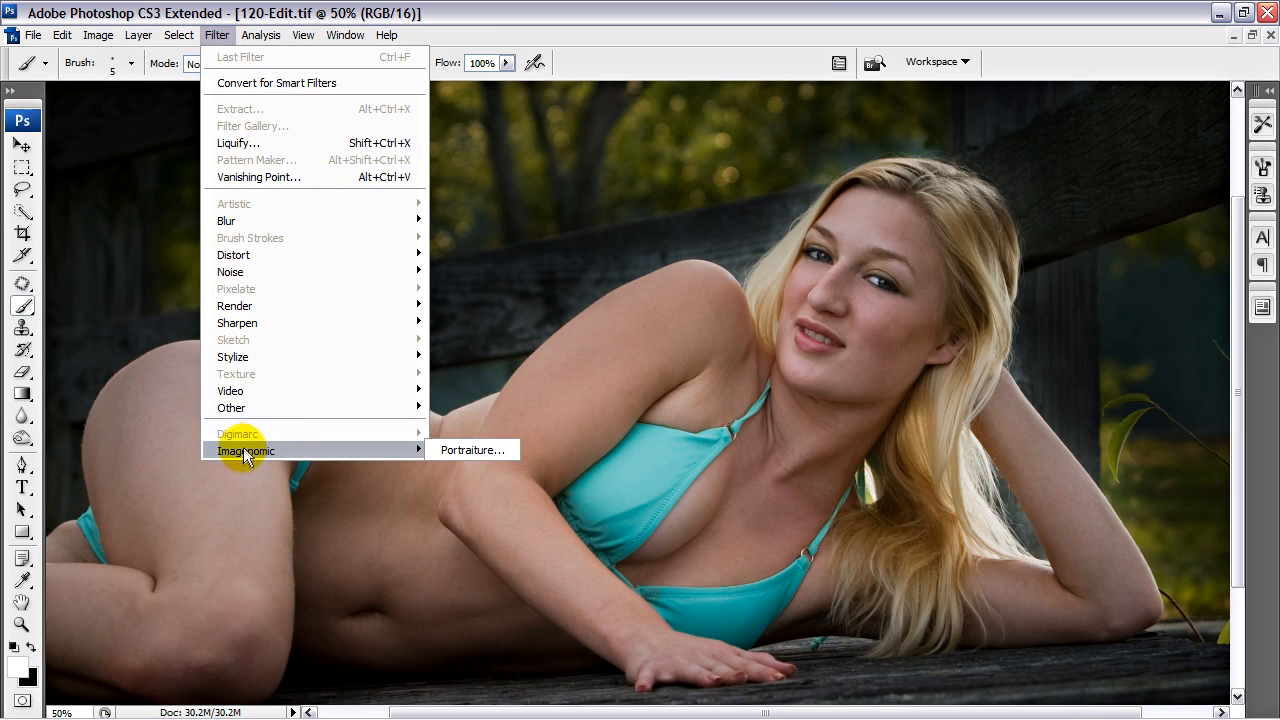
{"action": "left_click", "coordinate": [450, 452]}
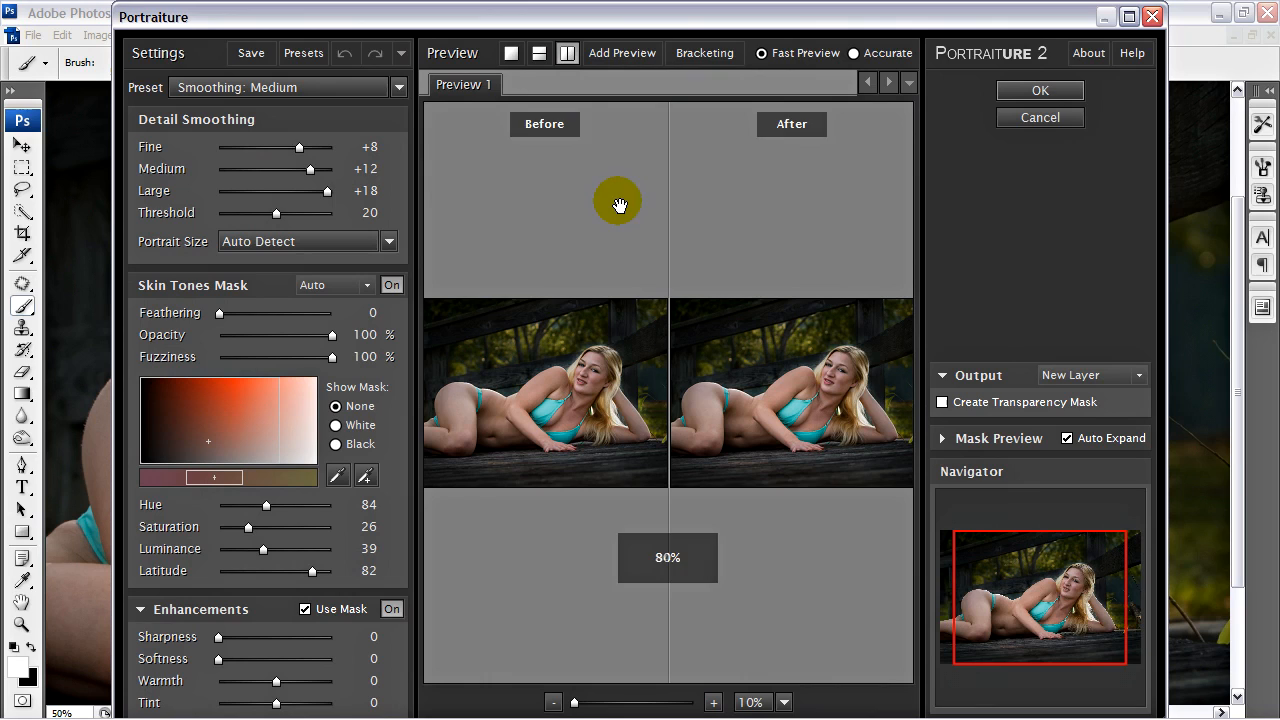
{"action": "left_click", "coordinate": [1040, 91]}
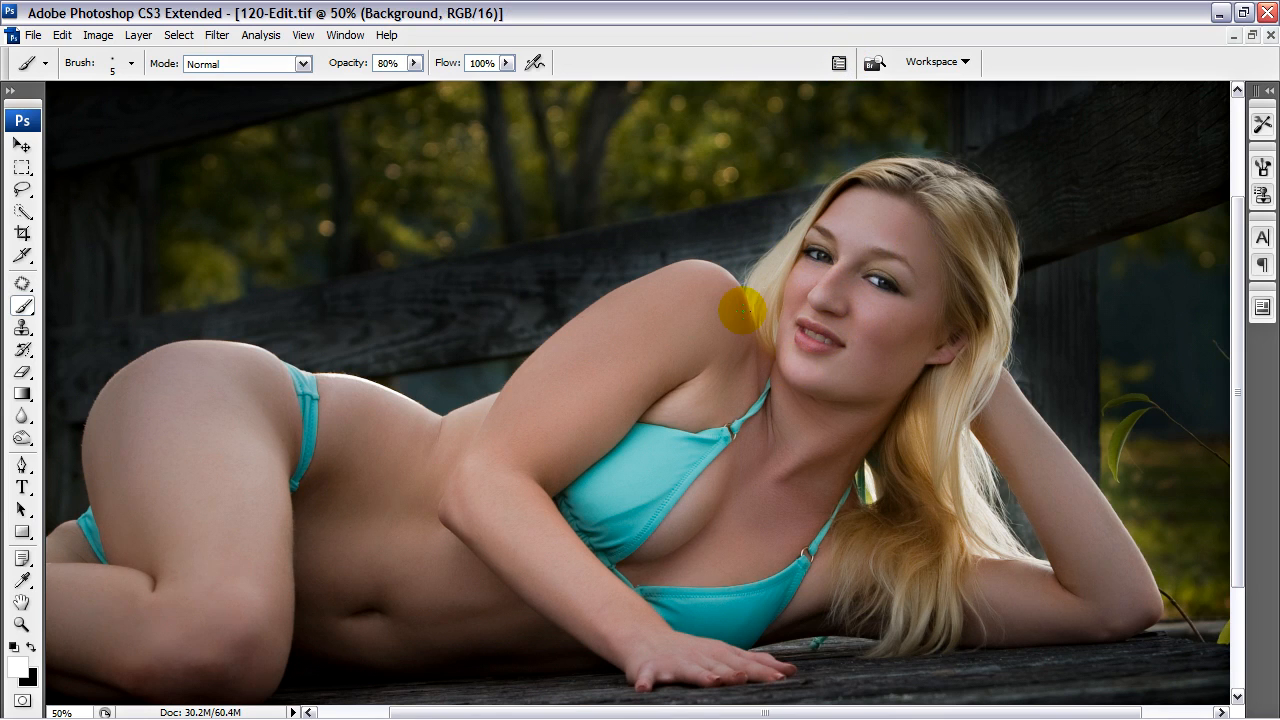
{"action": "key", "text": "F7"}
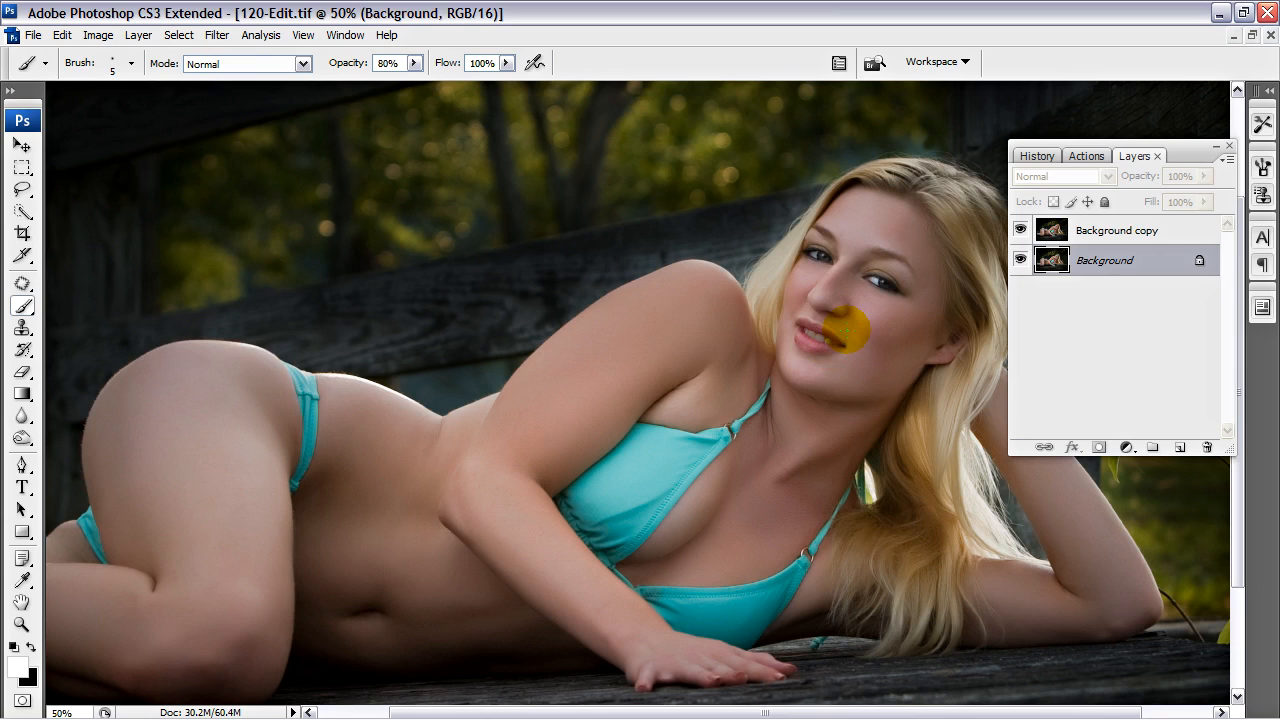
- Lower the opacity of the smoothed Background copy layer to 50% and check the face and upper body up close
{"action": "left_click", "coordinate": [1160, 232]}
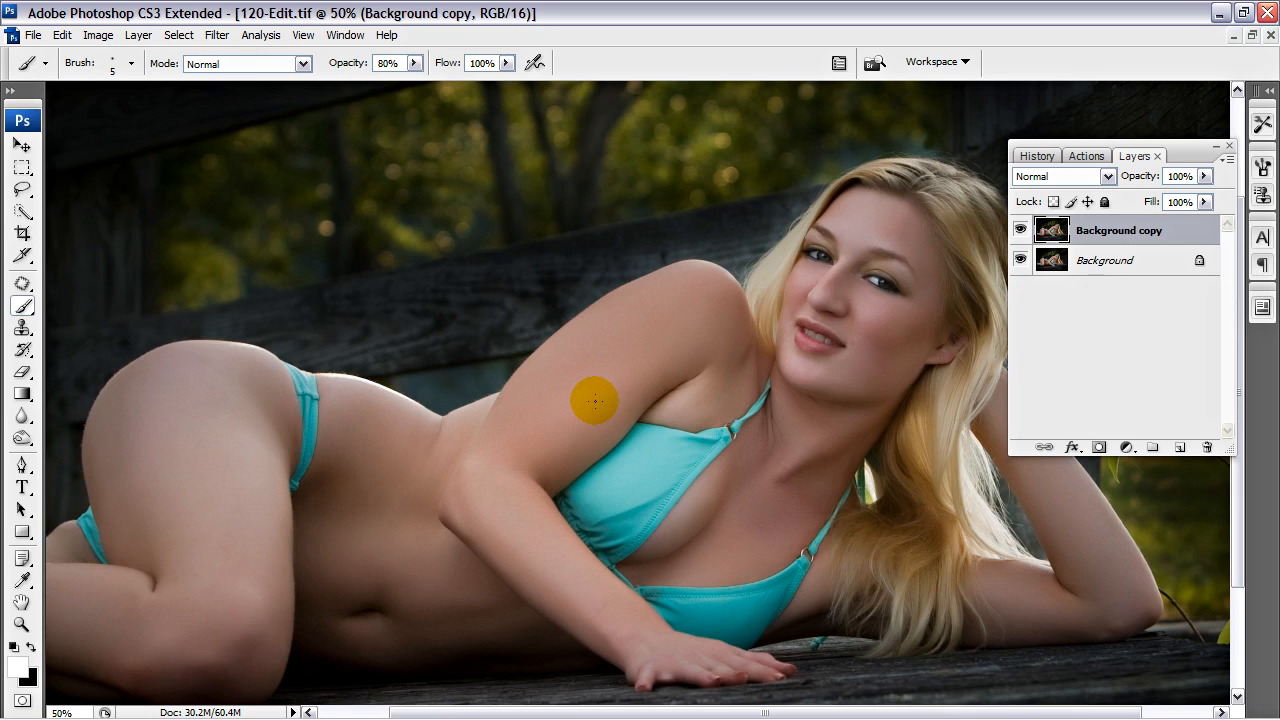
{"action": "left_click", "coordinate": [1190, 175]}
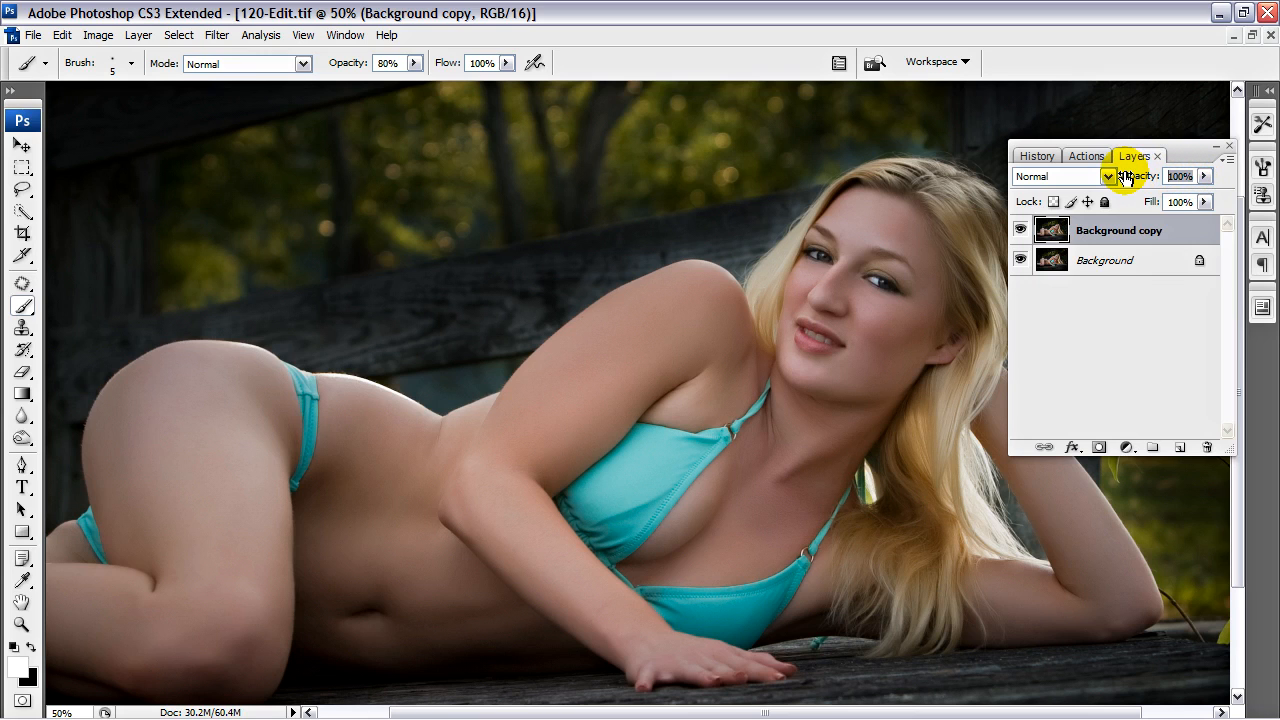
{"action": "type", "text": "50"}
{"action": "key", "text": "Return"}
{"action": "key", "text": "ctrl+plus"}
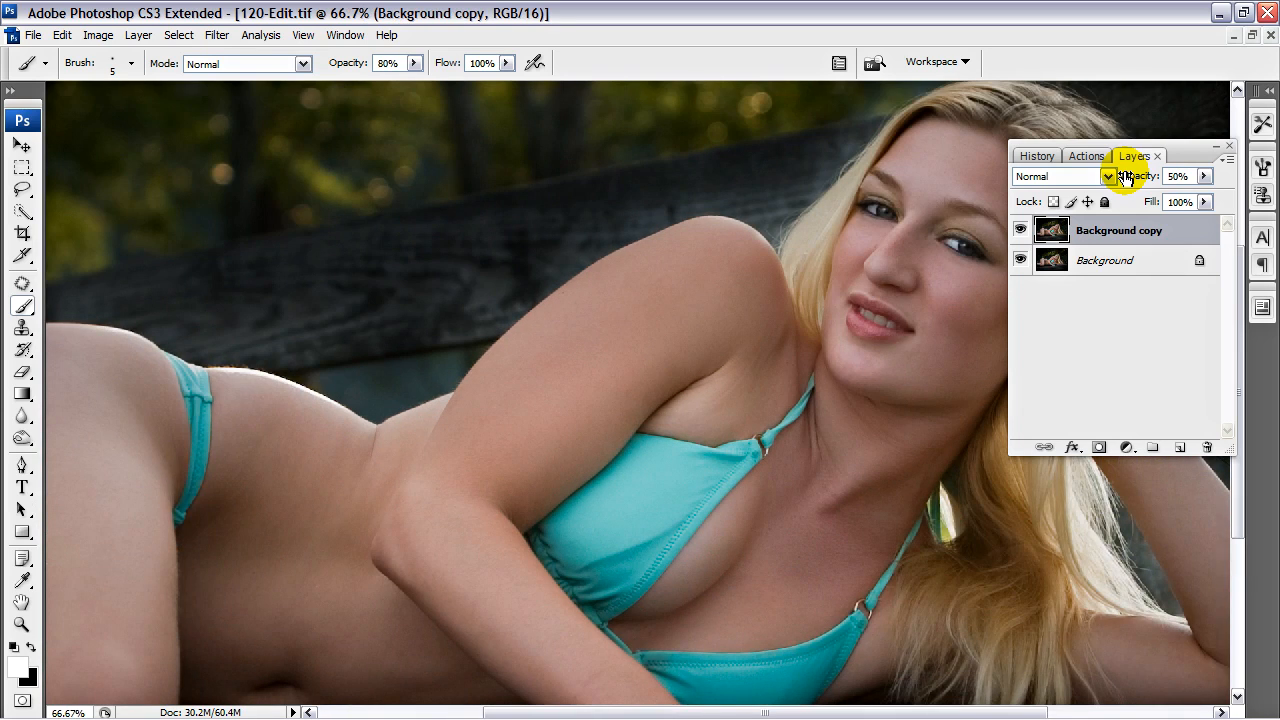
{"action": "key", "text": "space"}
{"action": "left_click_drag", "start_coordinate": [671, 466], "coordinate": [574, 442]}
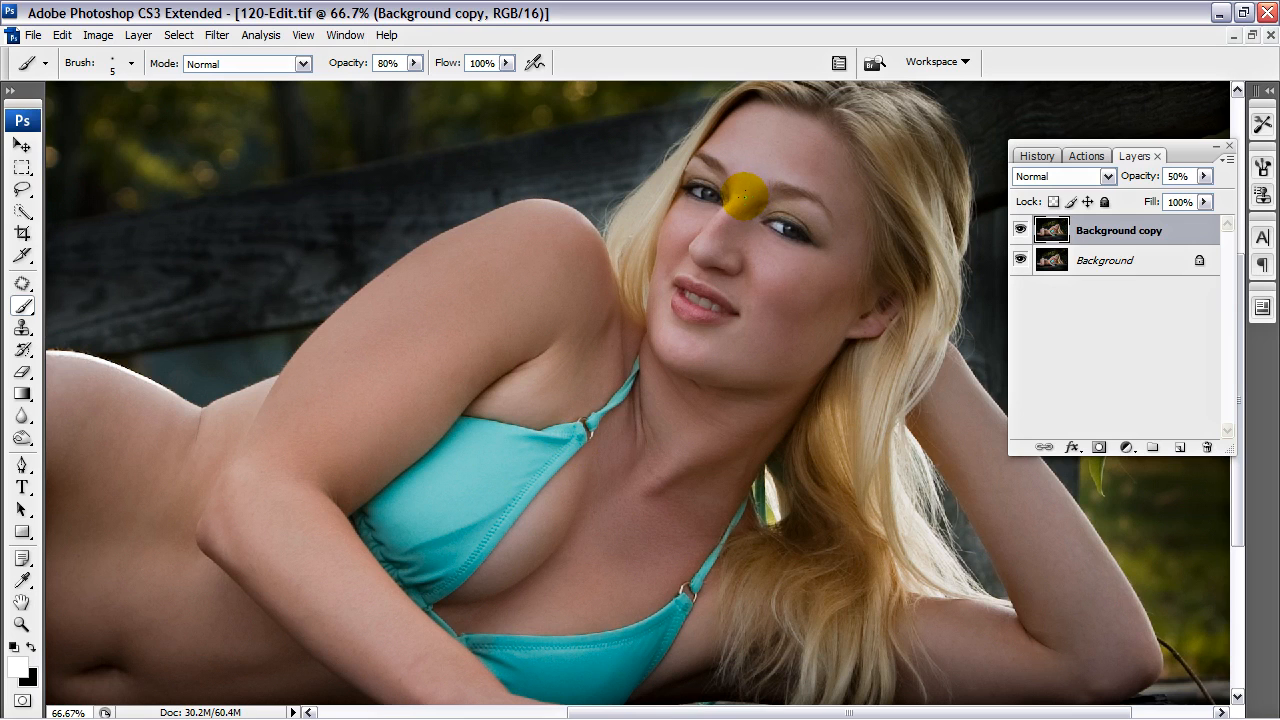
- Set the Background copy layer's opacity to 53% and compare the skin smoothing at several magnifications
{"action": "left_click", "coordinate": [1186, 176]}
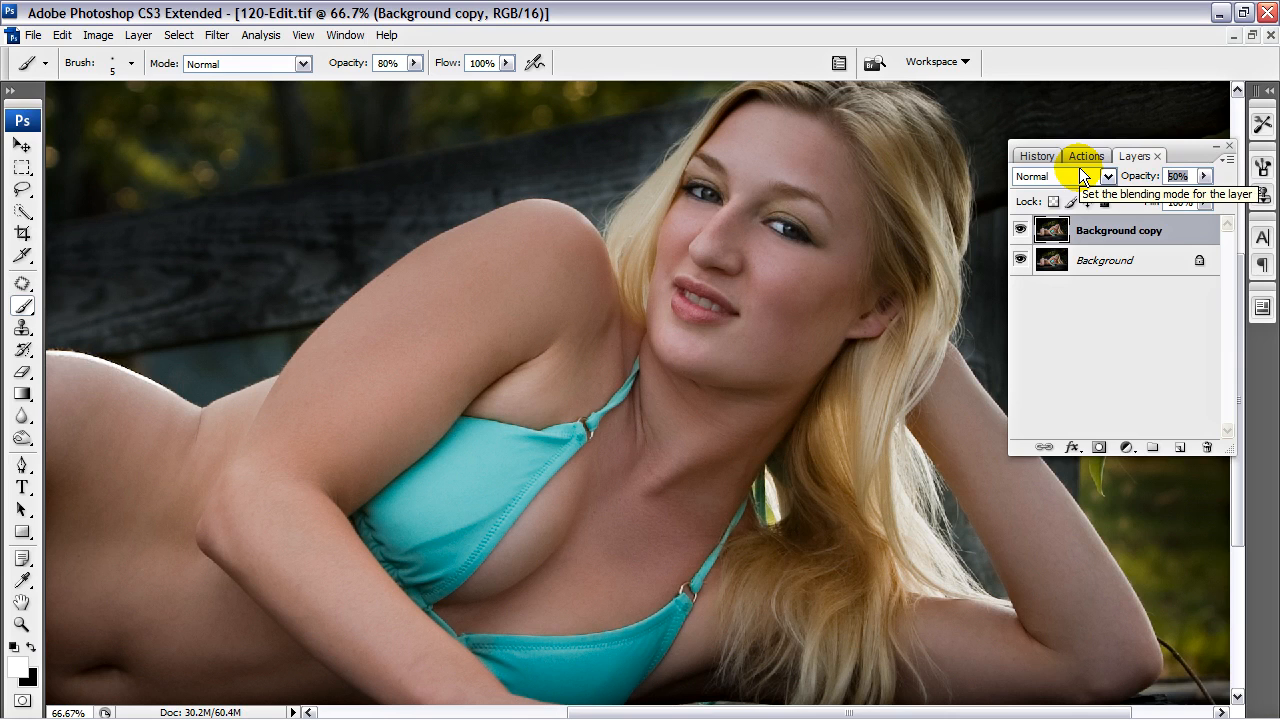
{"action": "type", "text": "53"}
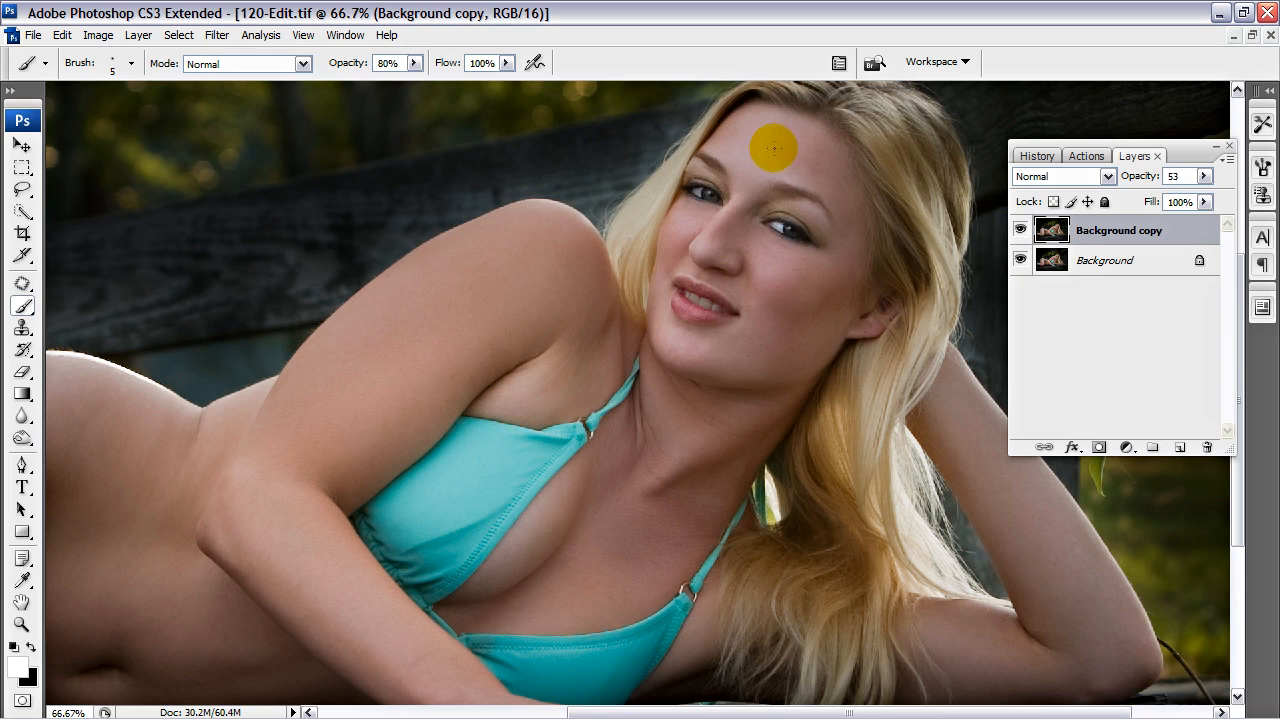
{"action": "key", "text": "ctrl+minus"}
{"action": "key", "text": "ctrl+minus"}
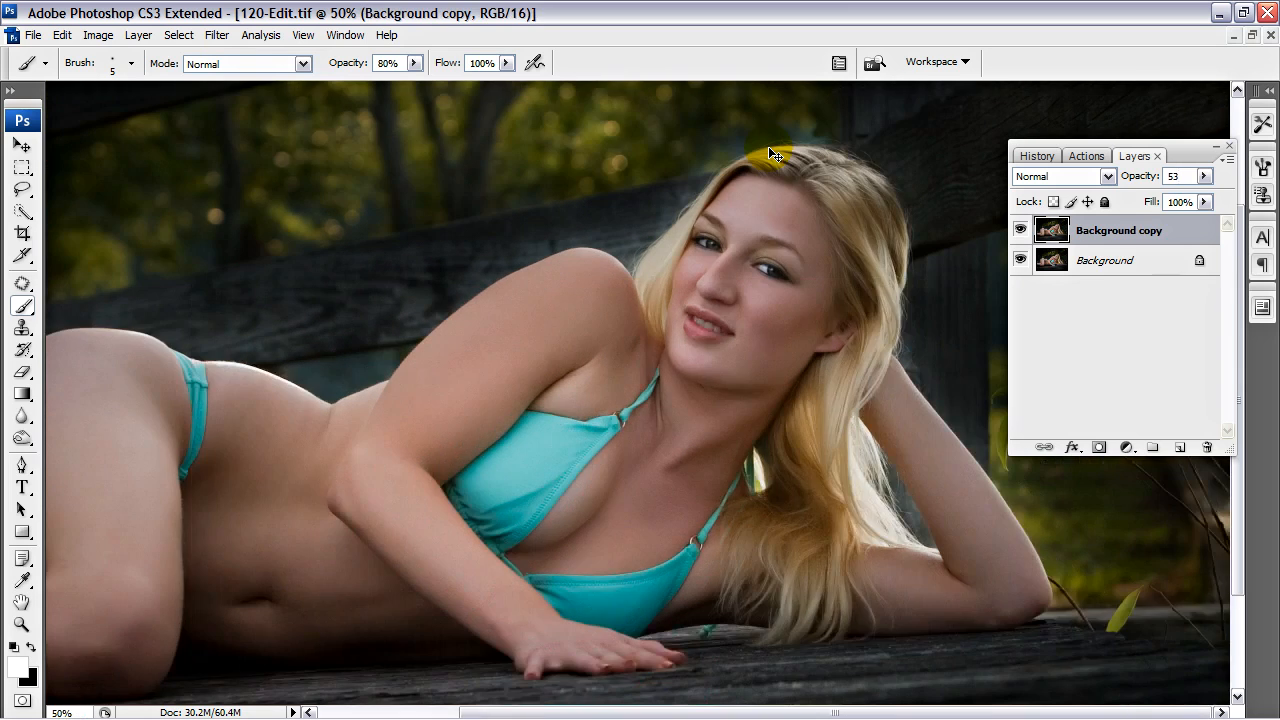
{"action": "key", "text": "ctrl+plus"}
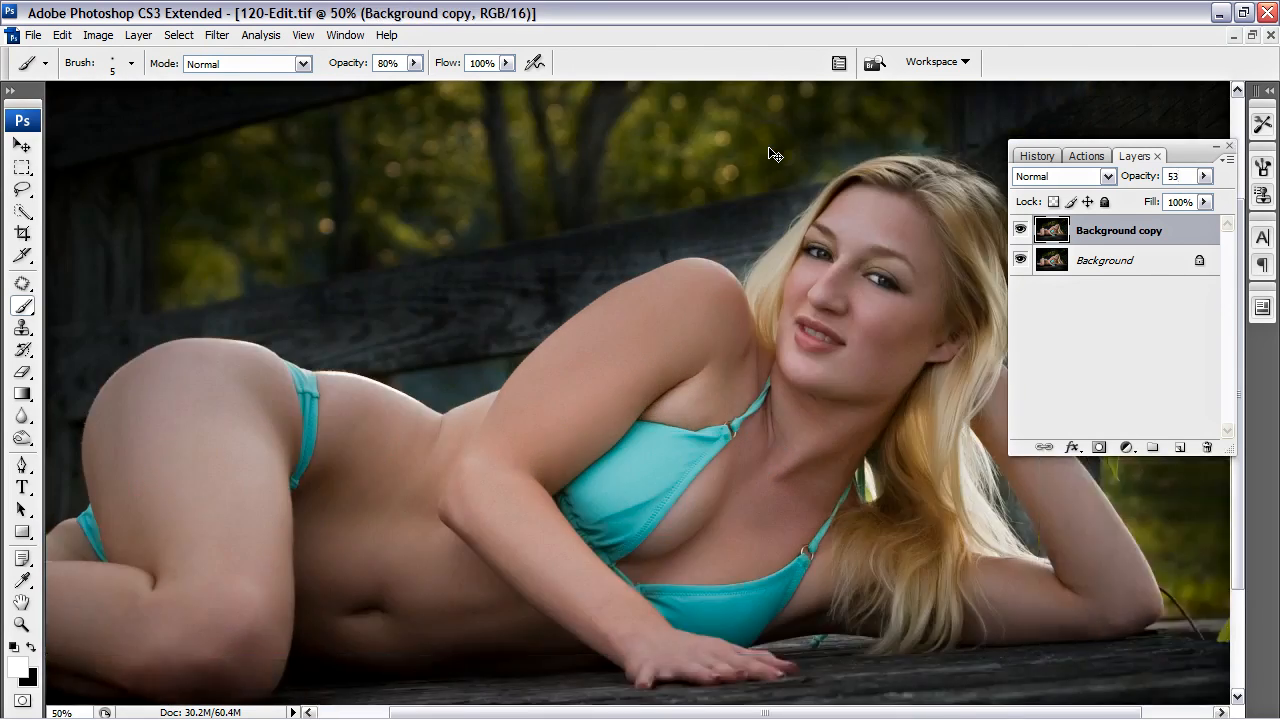
{"action": "key", "text": "ctrl+plus"}
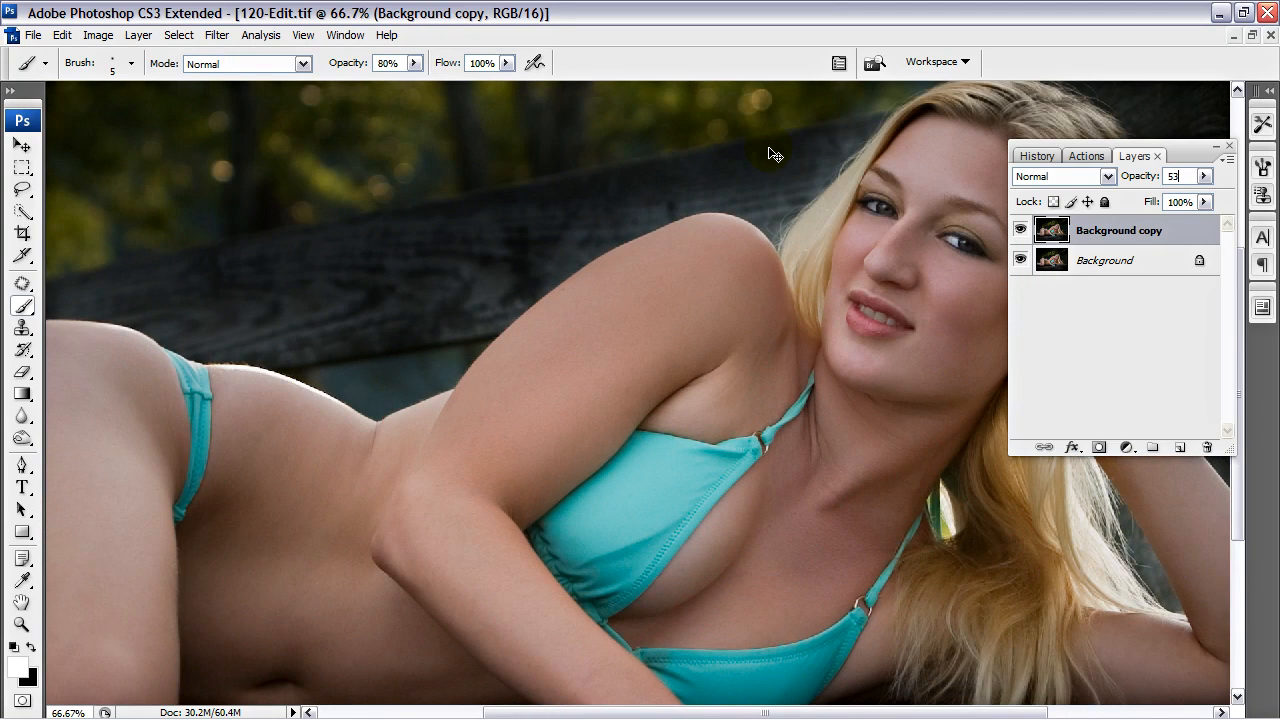
{"action": "key", "text": "ctrl+minus"}
{"action": "key", "text": "ctrl+minus"}
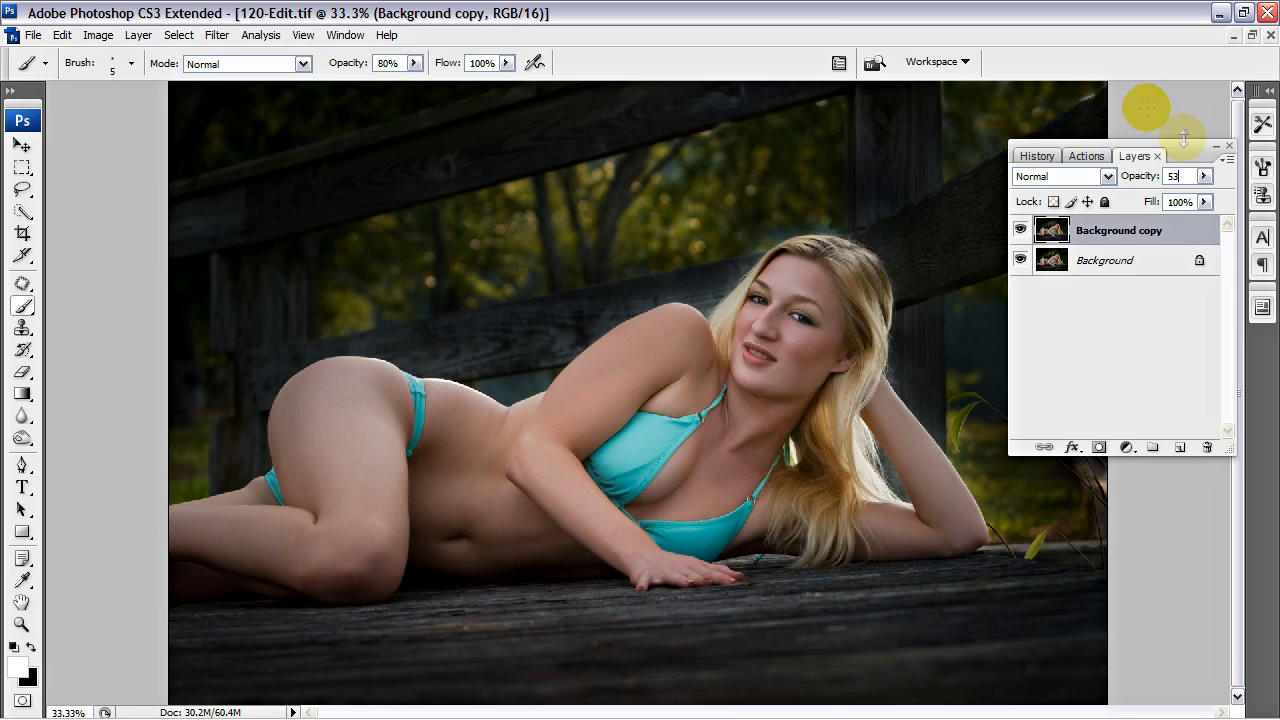
- Flatten the image into a single Background layer and hide the layer list
{"action": "left_click", "coordinate": [1227, 159]}
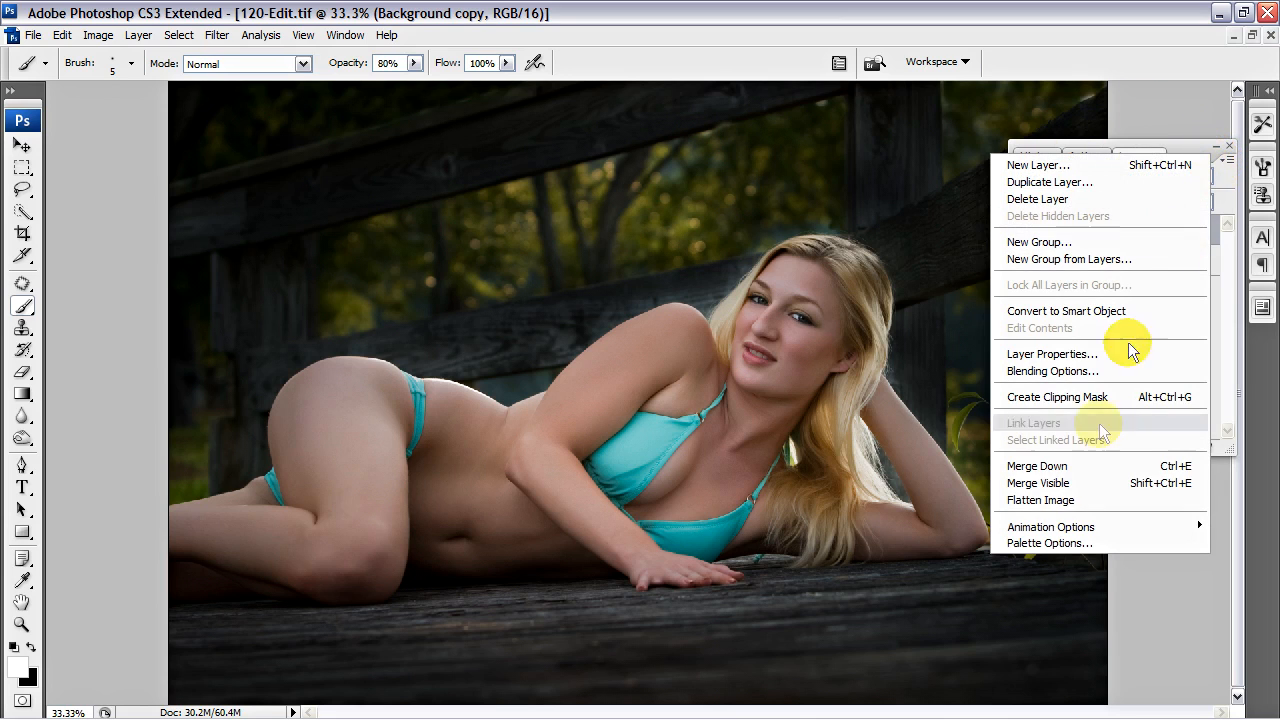
{"action": "left_click", "coordinate": [1045, 500]}
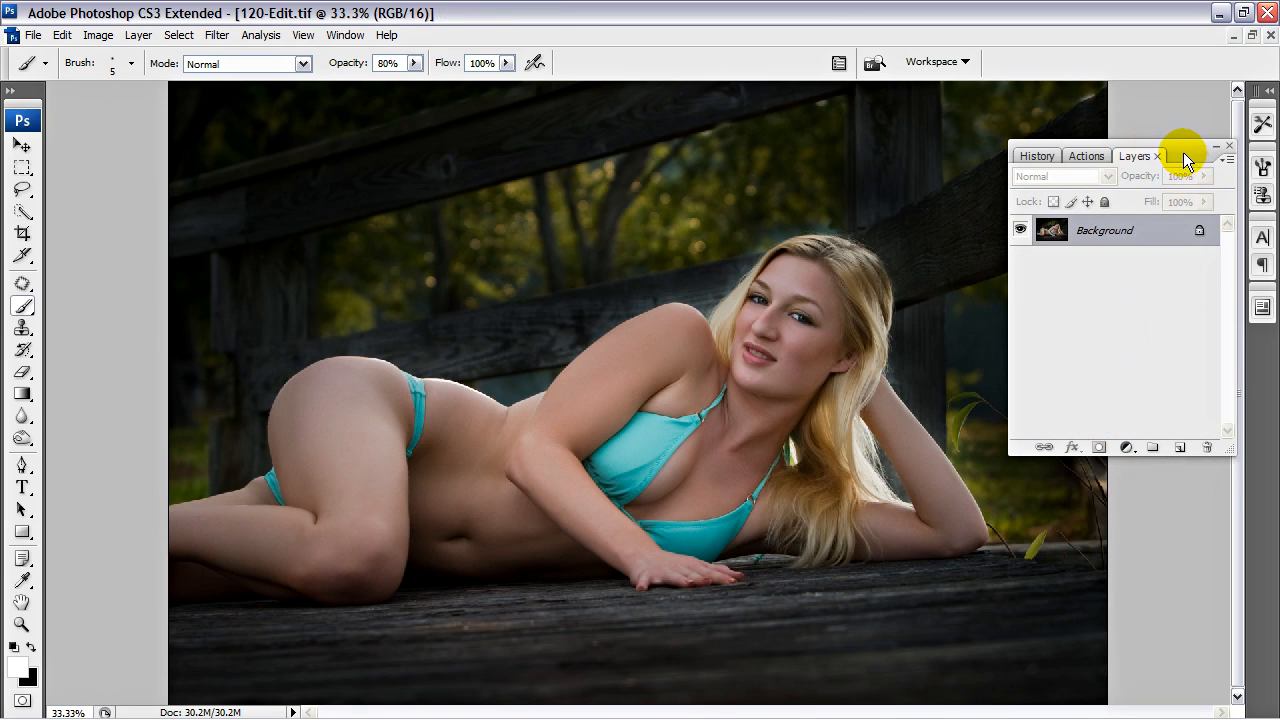
{"action": "key", "text": "F7"}
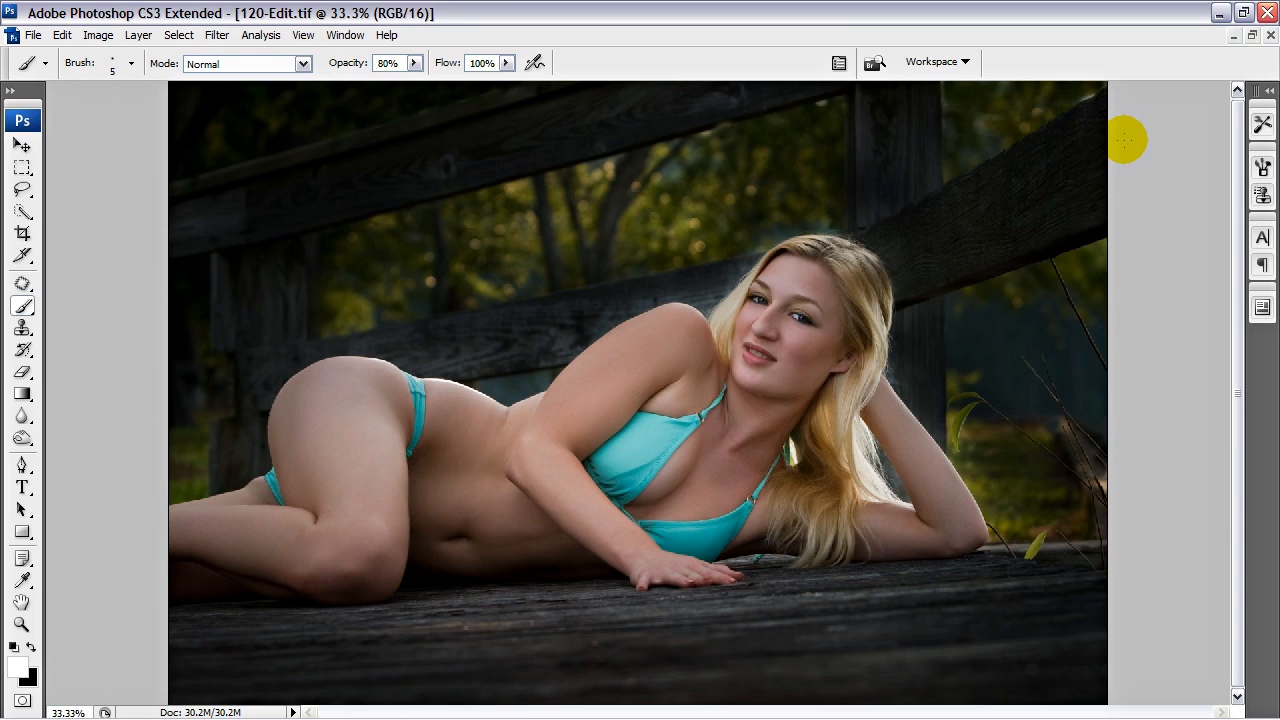
{"action": "key", "text": "ctrl+minus"}
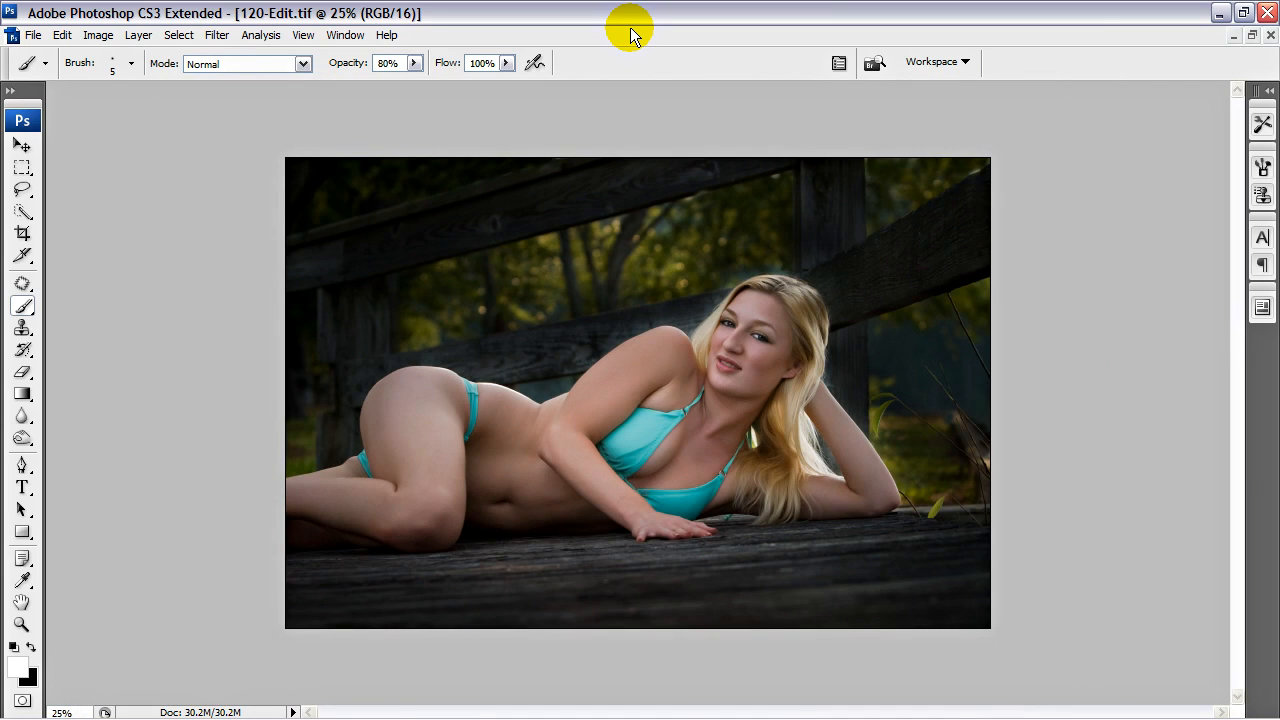
- Switch to Lightroom, display the earlier finished version 120-Edit-Edit-Edit.tif for comparison, and return to Photoshop
{"action": "key", "text": "alt"}
{"action": "key", "text": "alt+Tab"}
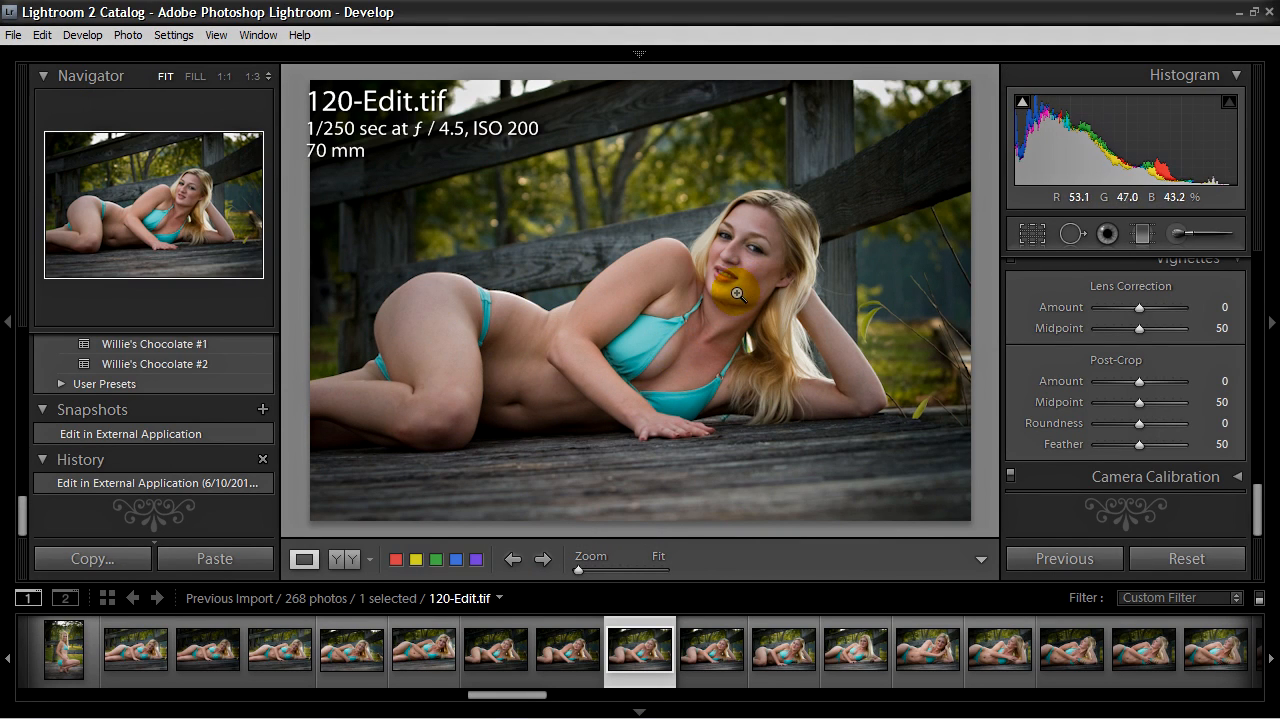
{"action": "left_click", "coordinate": [510, 680]}
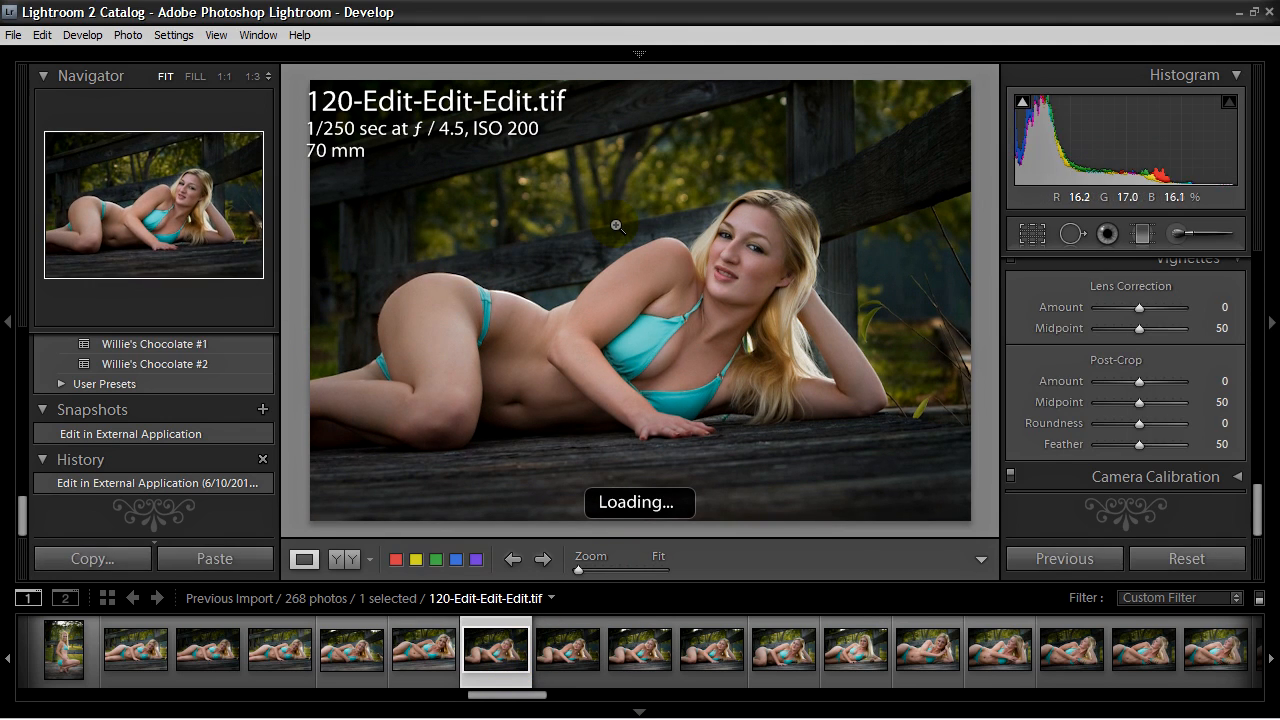
{"action": "key", "text": "alt+Tab"}
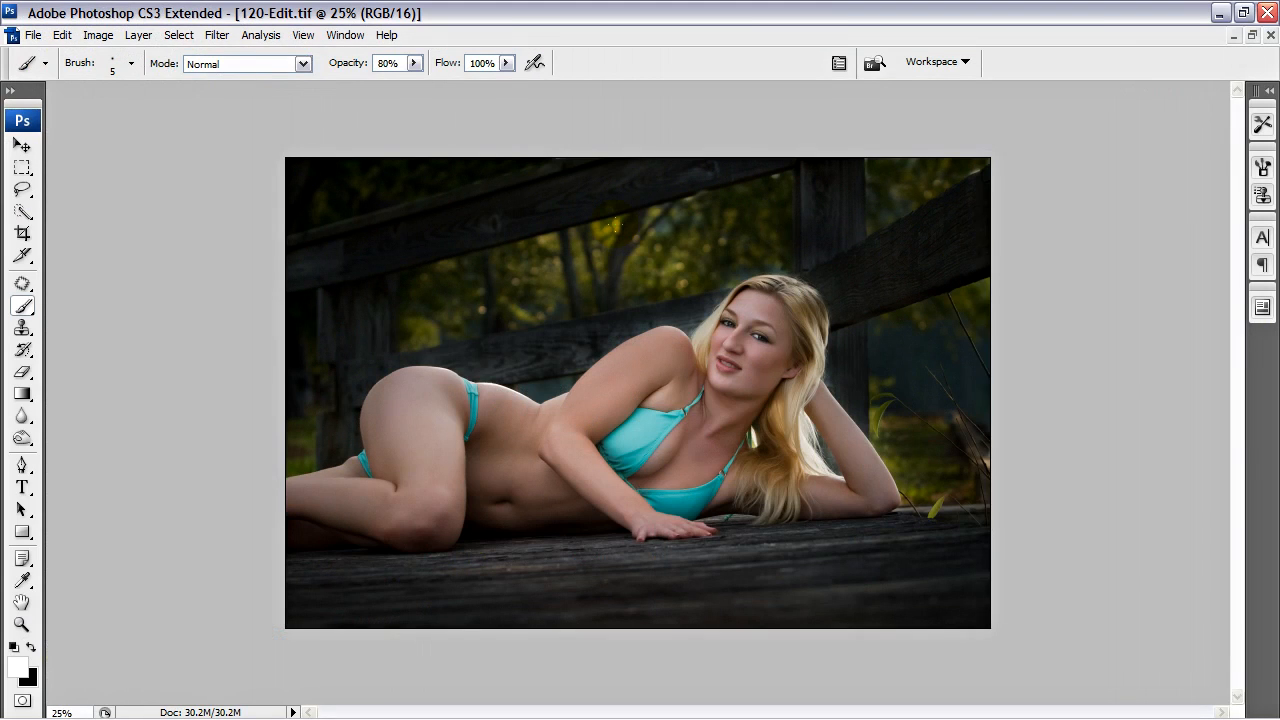
- View the finished photo full screen on a black background with all interface elements hidden
{"action": "left_click", "coordinate": [731, 428]}
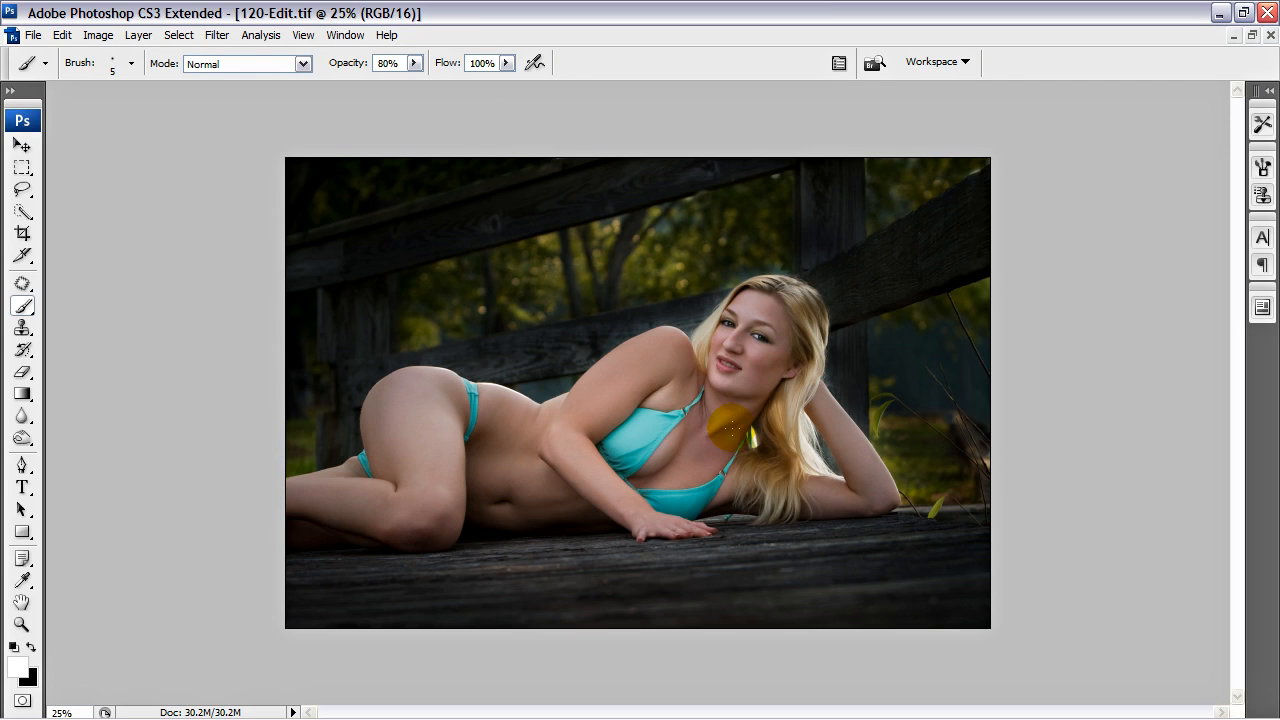
{"action": "key", "text": "f"}
{"action": "key", "text": "f"}
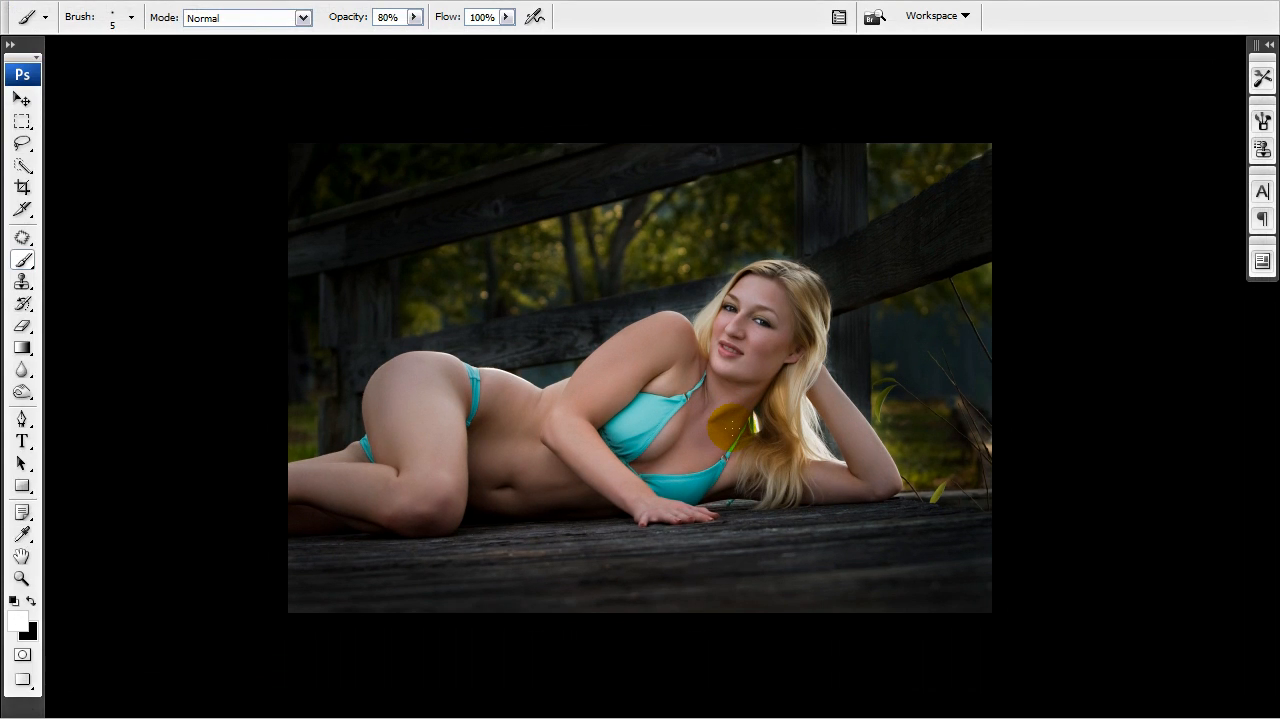
{"action": "key", "text": "Tab"}
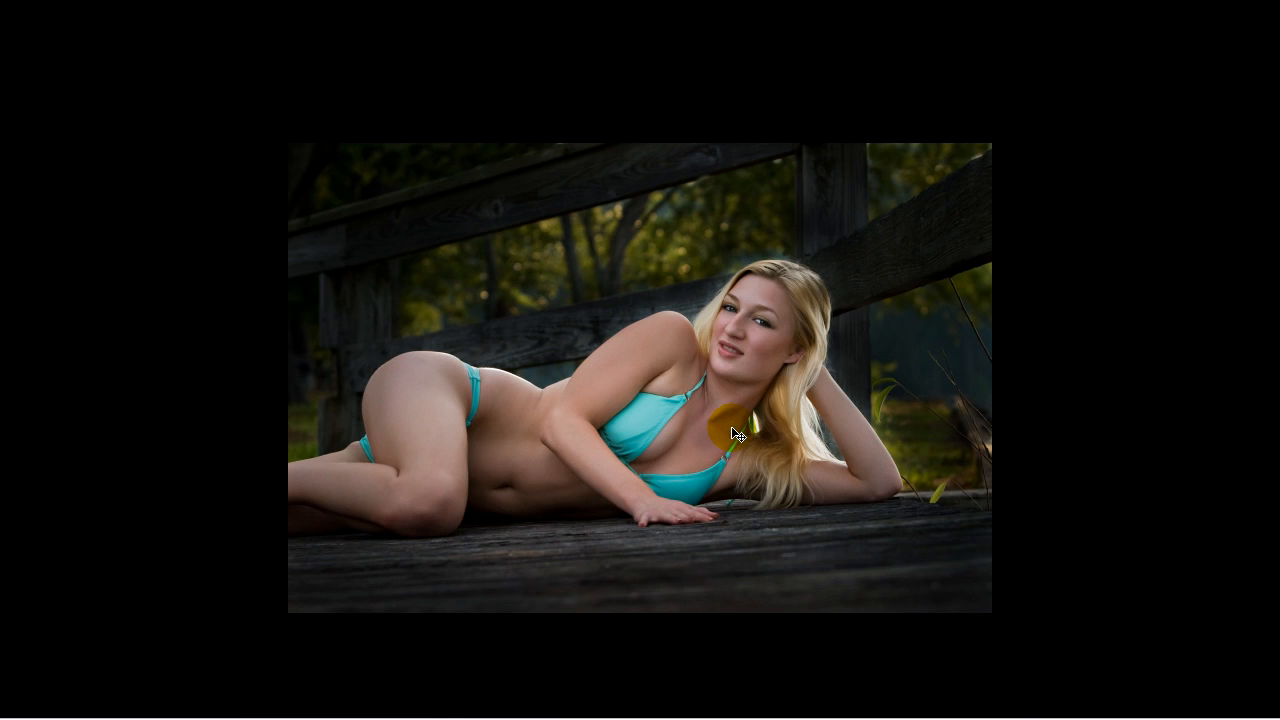